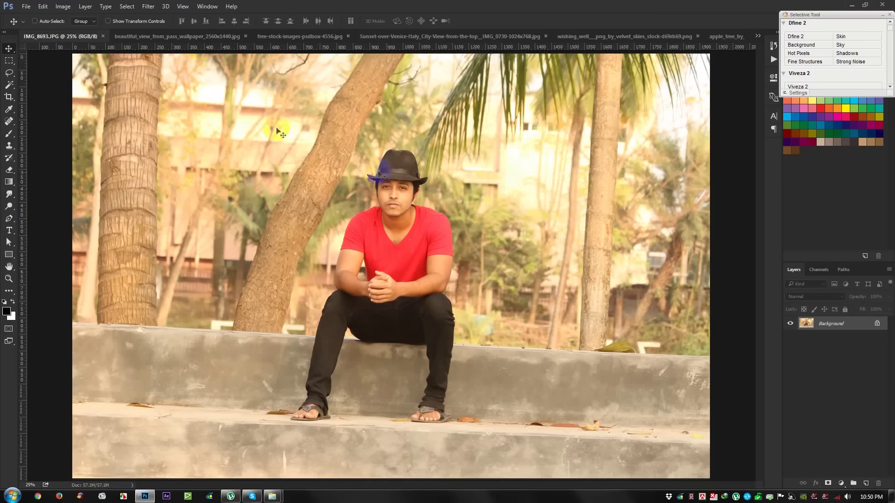
Open the Camera Raw Filter on the man-on-ledge photo
left_click(144, 9)
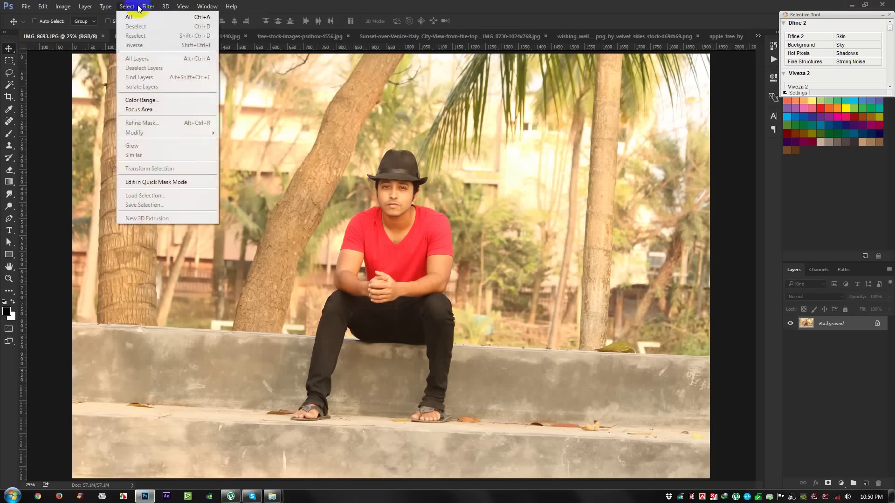
left_click(160, 61)
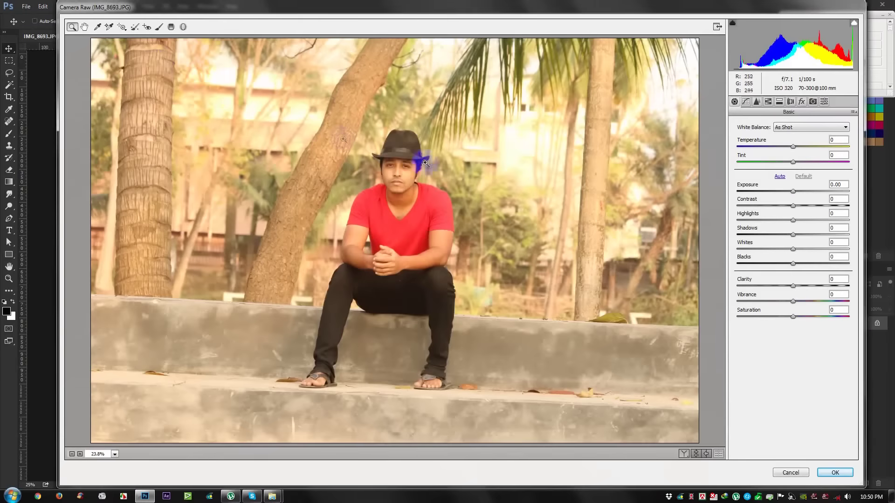
In Camera Raw, apply Auto white balance, Clarity +29, Temperature -23, Highlights -74 and Shadows +8
left_click(803, 127)
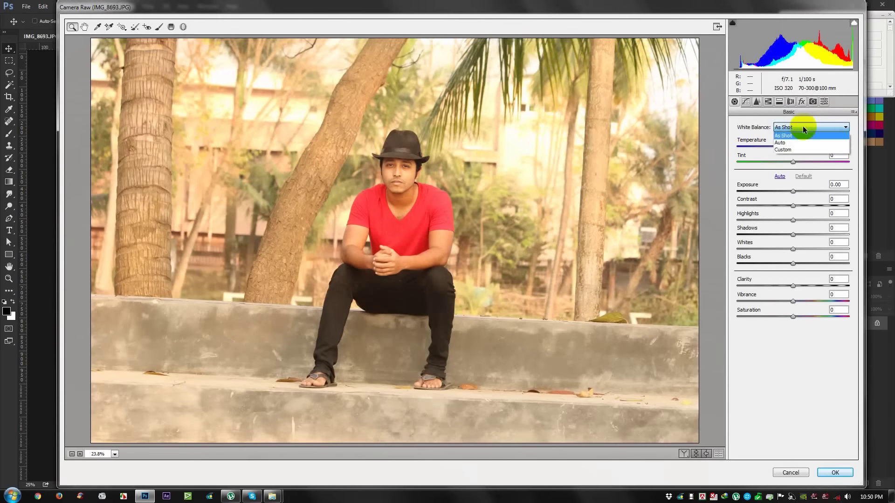
left_click(785, 143)
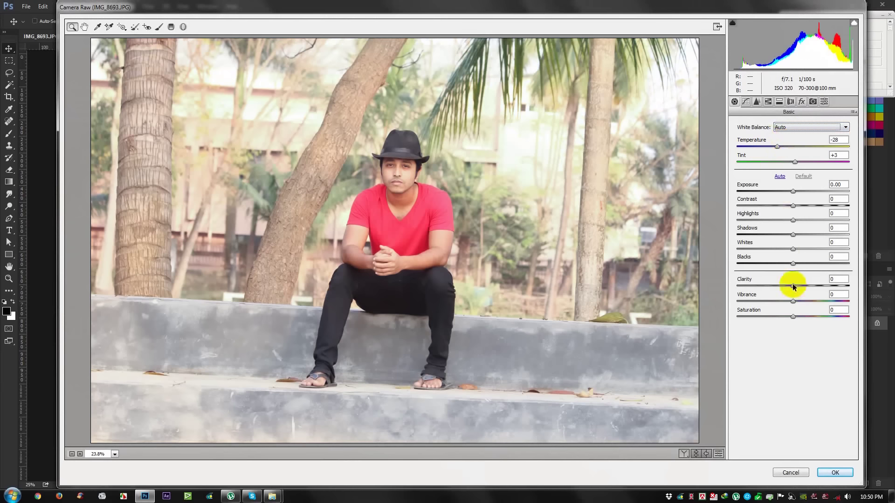
left_click_drag(792, 285, 806, 285)
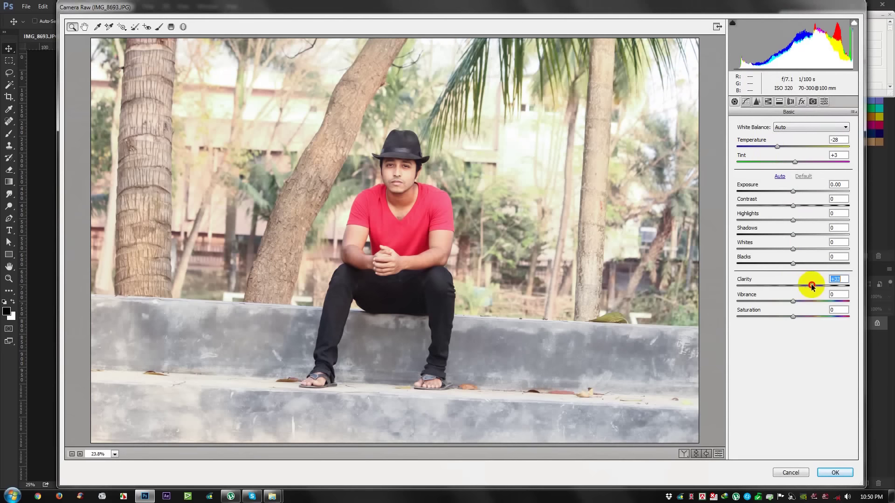
left_click_drag(777, 148, 781, 147)
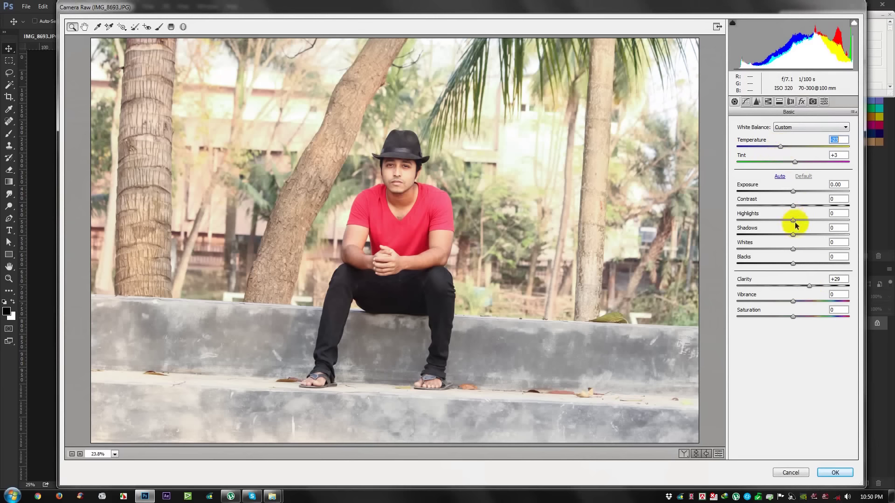
left_click_drag(788, 222, 757, 227)
left_click_drag(793, 234, 812, 235)
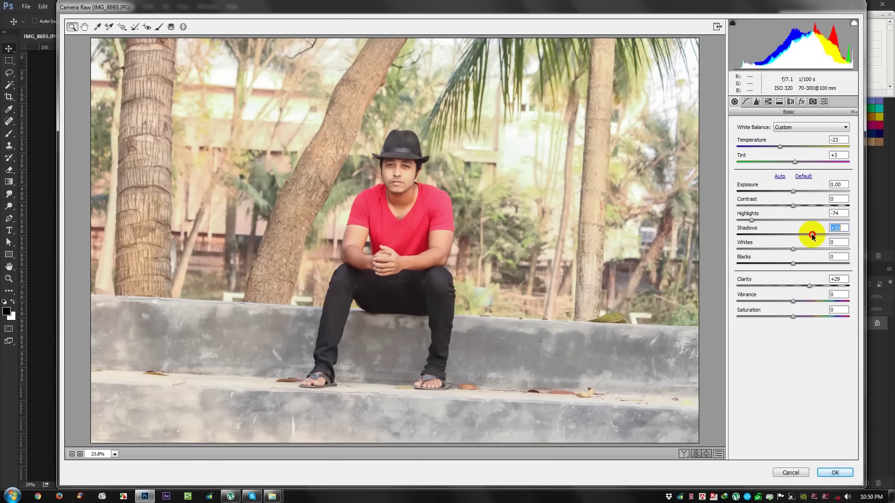
left_click_drag(803, 238, 795, 238)
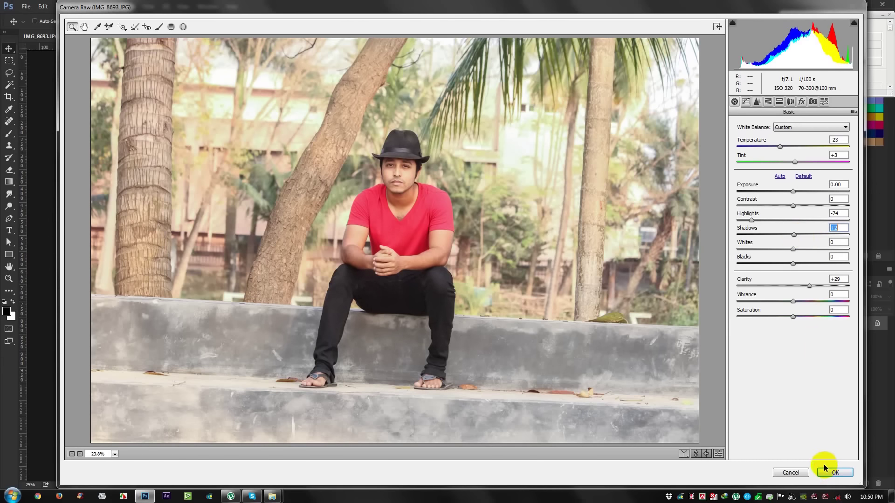
left_click(833, 473)
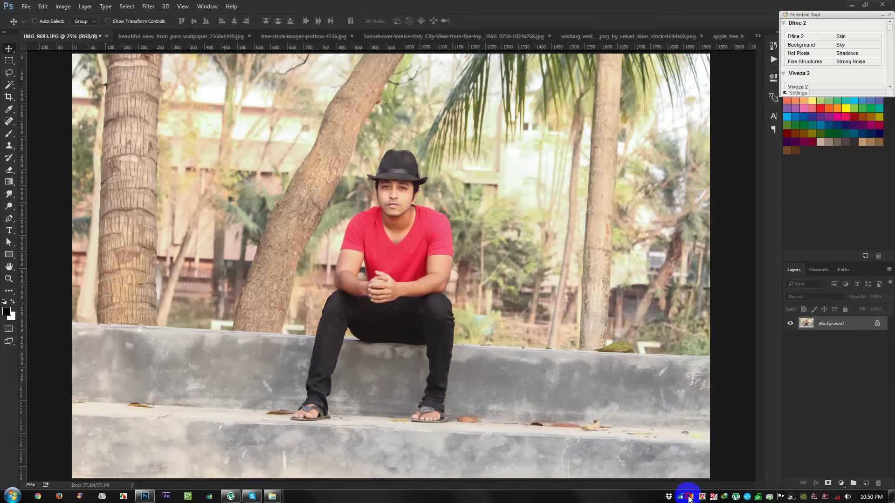
Choose the Pen tool and zoom in on the man's trousers
scroll(350, 319, "up", 2)
scroll(350, 318, "up", 2)
scroll(351, 318, "down", 2)
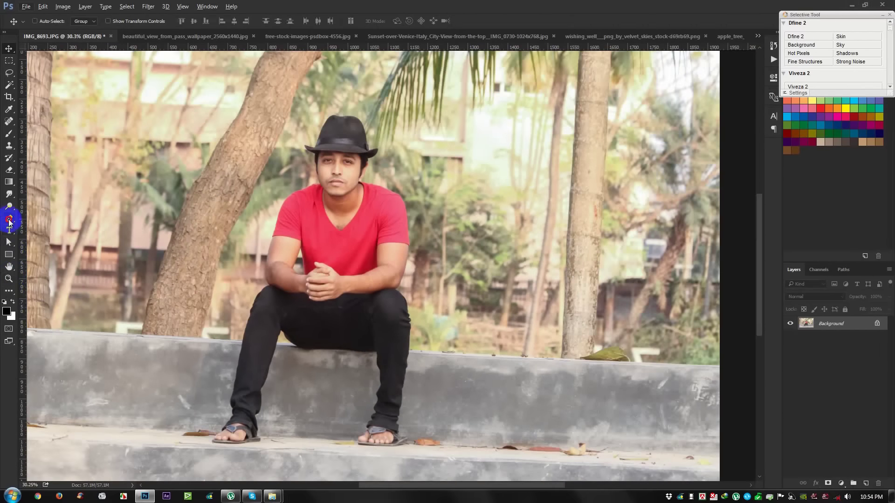
left_click(9, 220)
scroll(119, 309, "down", 2)
scroll(85, 315, "up", 2)
scroll(85, 315, "up", 2)
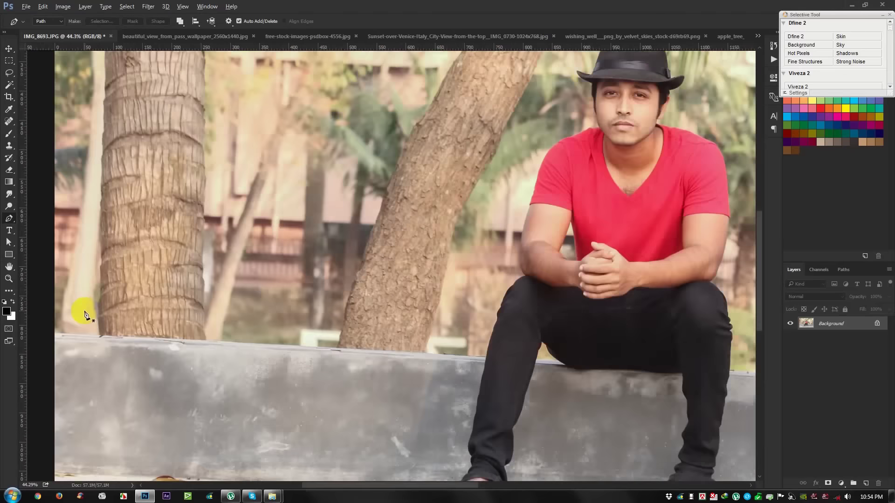
scroll(86, 315, "up", 3)
scroll(194, 330, "up", 2)
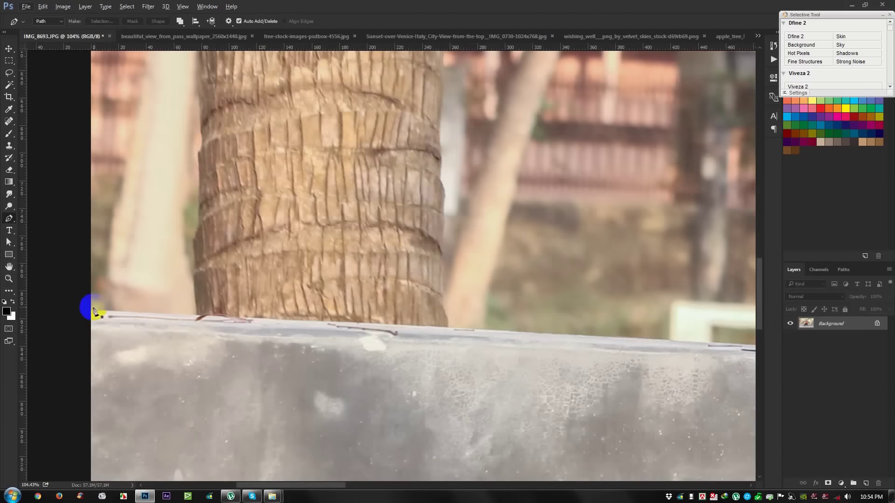
scroll(107, 315, "right", 2)
scroll(289, 363, "right", 5)
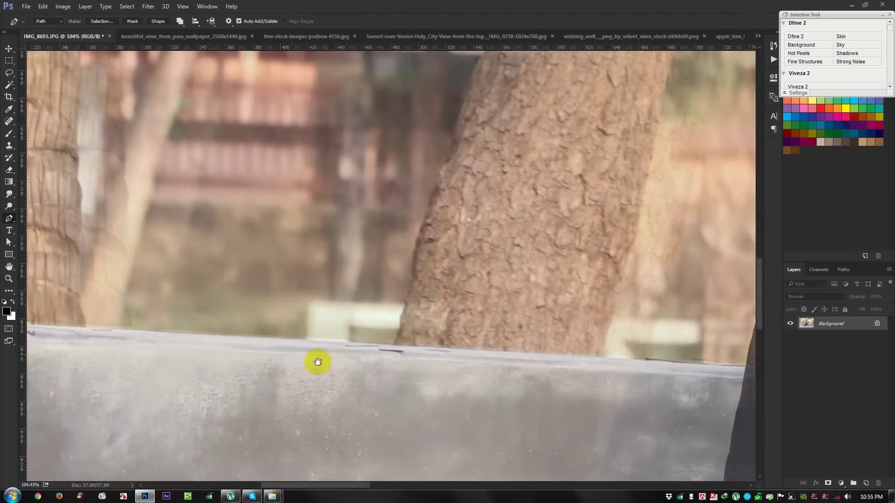
scroll(315, 377, "right", 5)
scroll(379, 350, "right", 2)
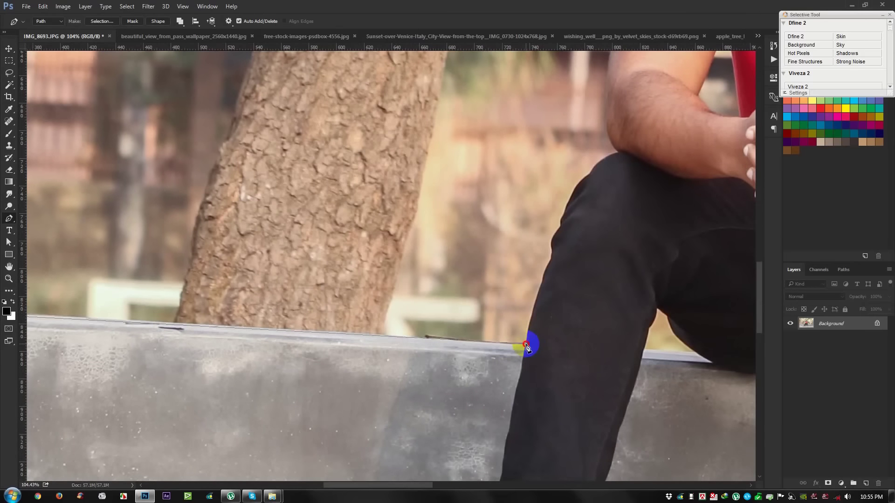
scroll(527, 347, "up", 3)
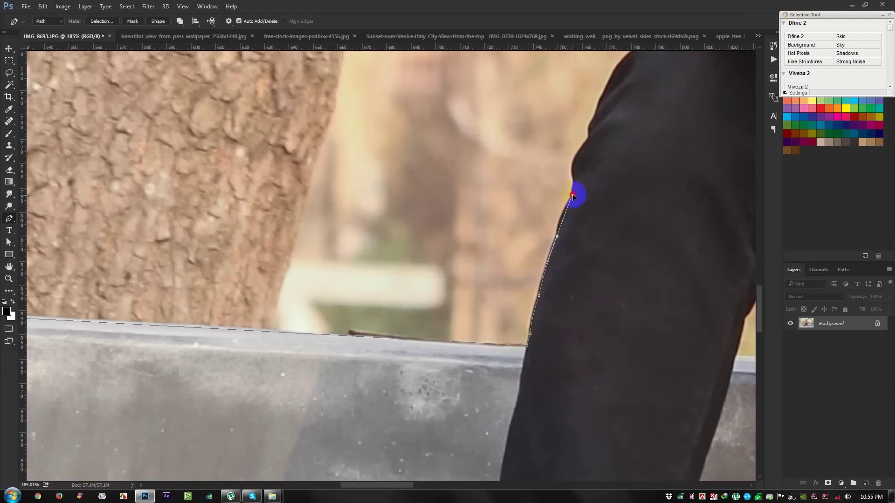
scroll(593, 120, "up", 2)
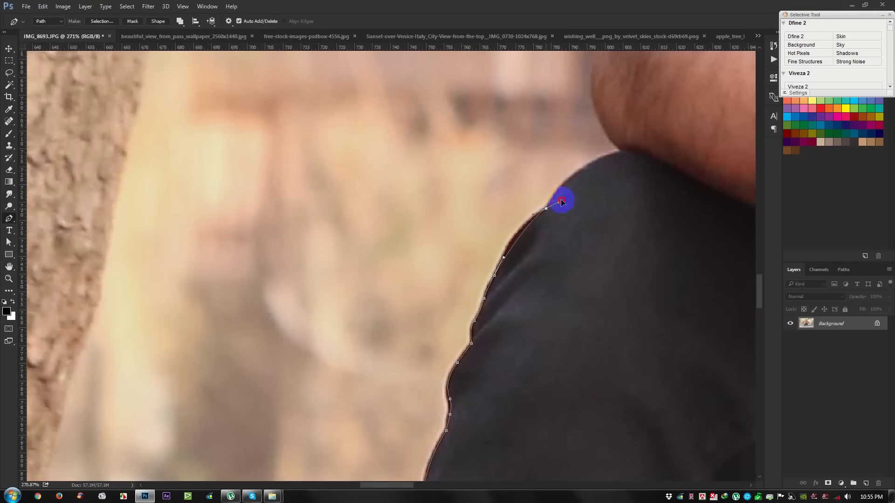
Trace Pen anchors along the trousers, shoulder, hat brim and hat crown
left_click_drag(520, 220, 586, 209)
scroll(504, 328, "up", 2)
left_click_drag(463, 252, 490, 216)
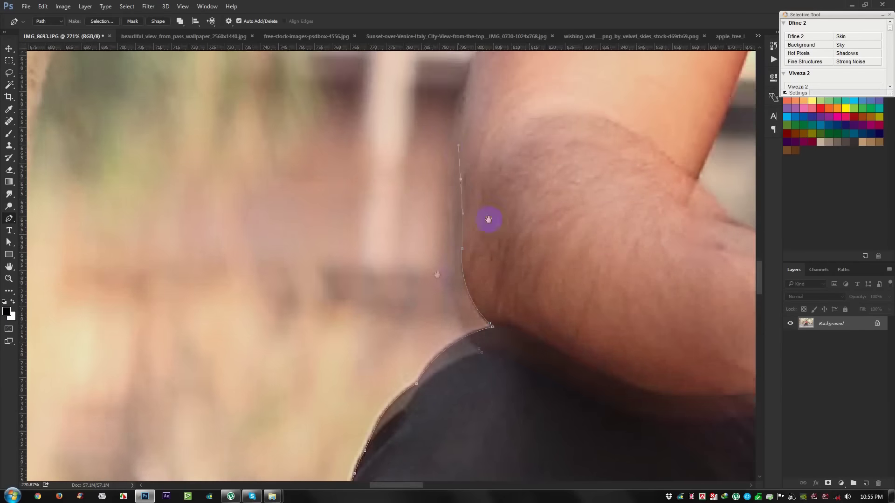
mouse_move(394, 76)
left_mouse_down()
mouse_move(360, 210)
mouse_move(362, 300)
mouse_move(266, 420)
left_mouse_up()
left_click(333, 247)
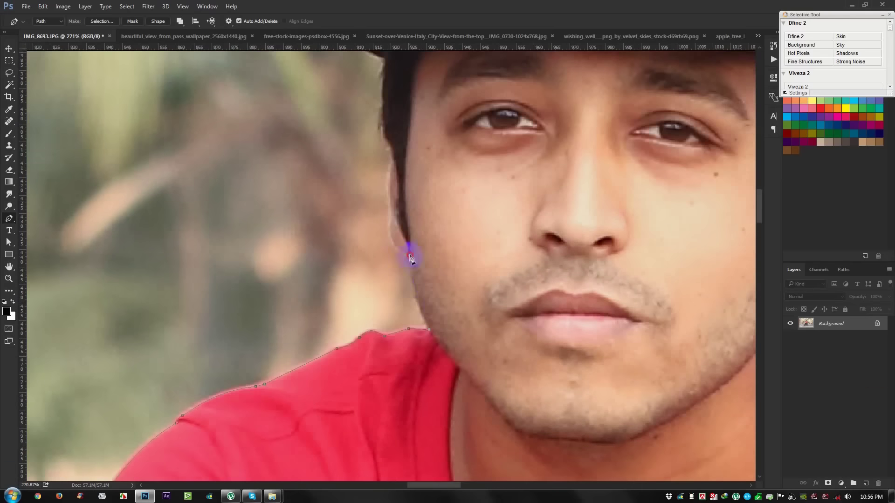
left_click_drag(390, 125, 336, 360)
left_click_drag(285, 348, 272, 312)
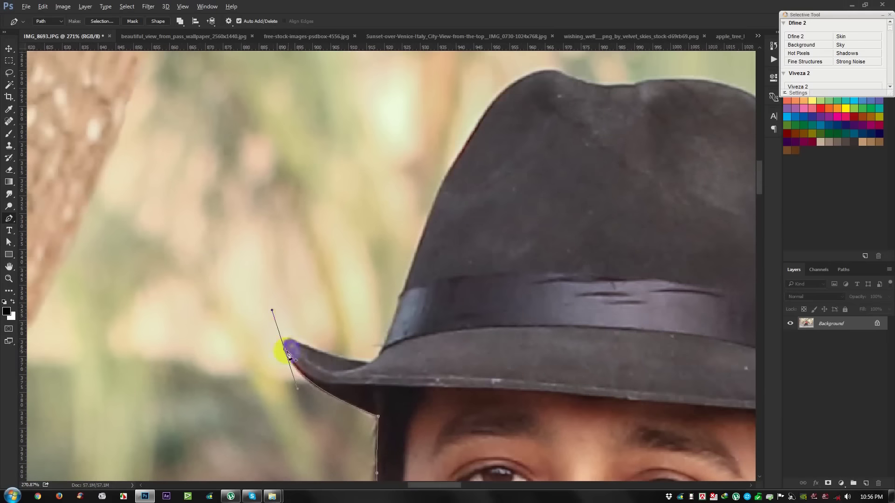
left_click(403, 293)
left_click(456, 160)
left_click_drag(556, 69, 609, 74)
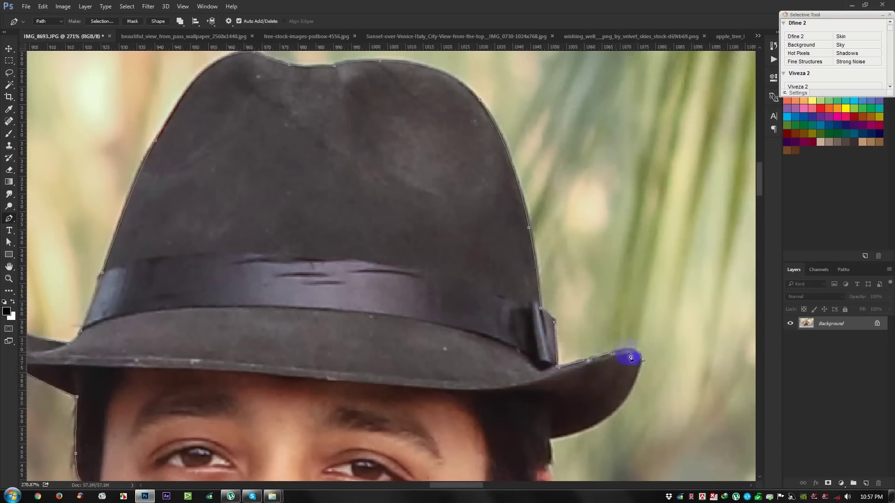
left_click_drag(523, 442, 507, 280)
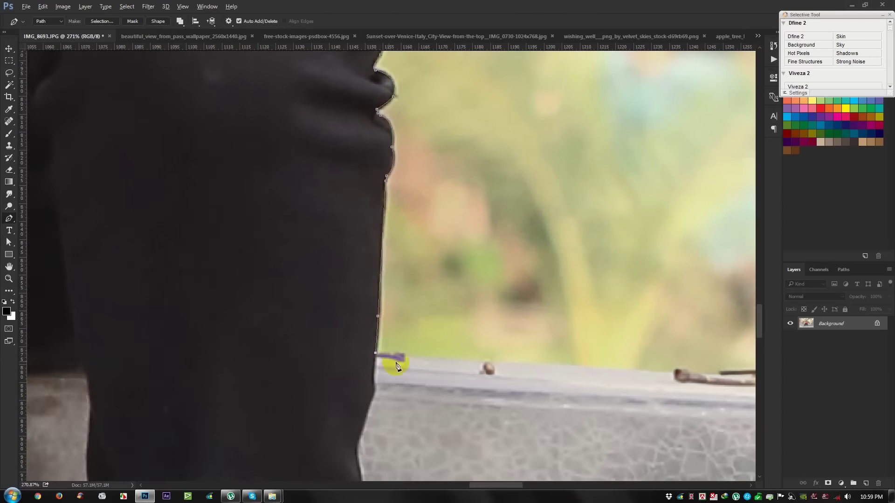
key("ctrl+0")
Close the path beneath the ledge back at its starting anchor
left_click(600, 432)
left_click(139, 432)
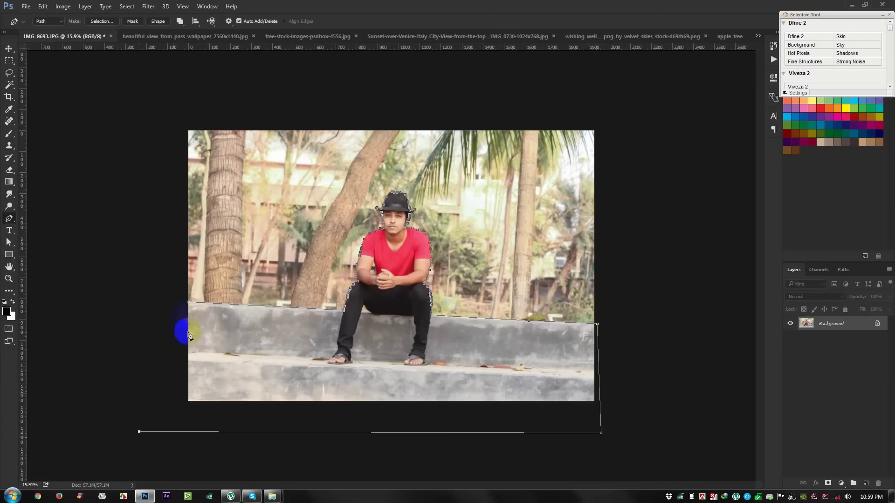
left_click(188, 304)
scroll(211, 331, "up", 5)
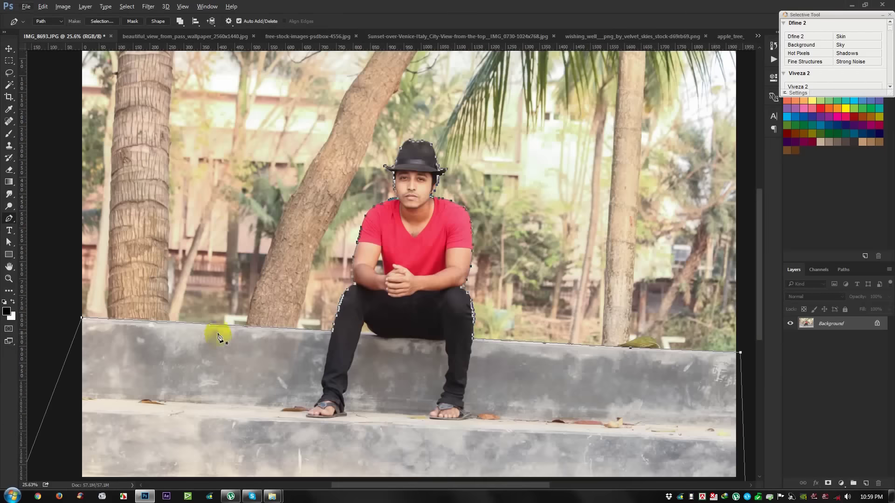
Convert the path to a selection and add a layer mask hiding the background
key("ctrl+Return")
key("ctrl+0")
left_click(826, 483)
key("ctrl+0")
left_click(9, 48)
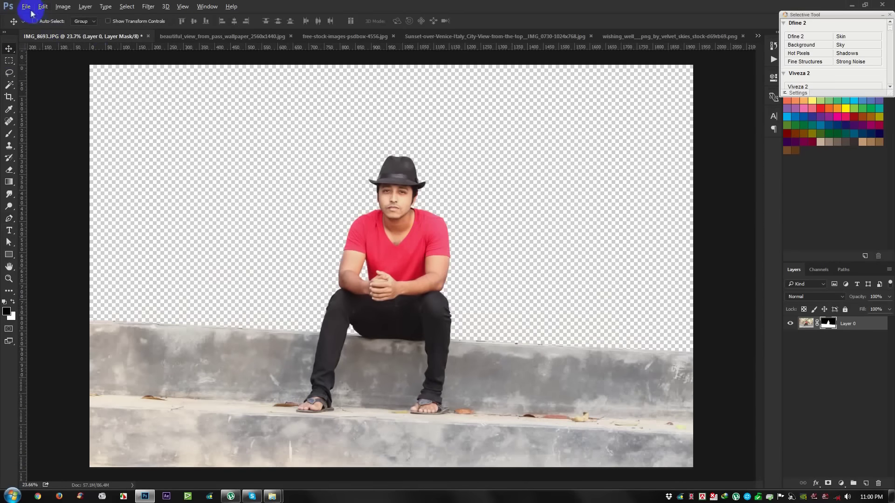
left_click(25, 7)
Create a new white document from the 1920 × 1080 px preset
left_click(420, 131)
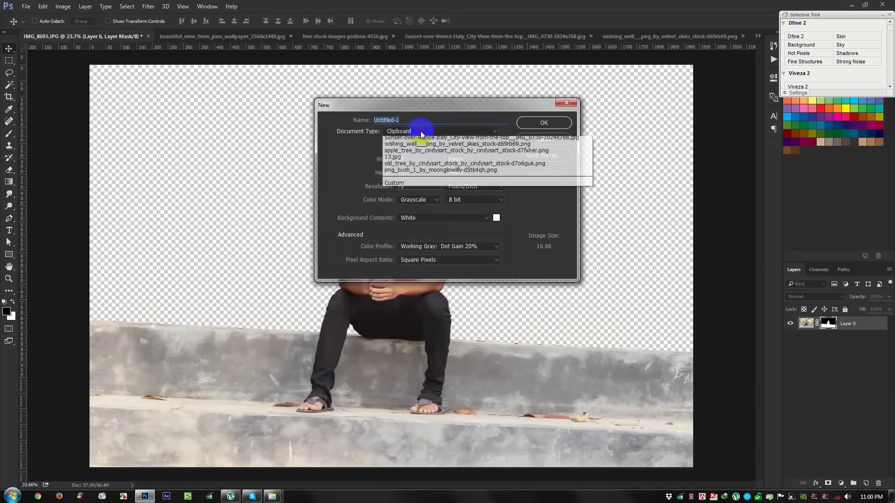
left_click(415, 160)
left_click_drag(419, 159, 370, 156)
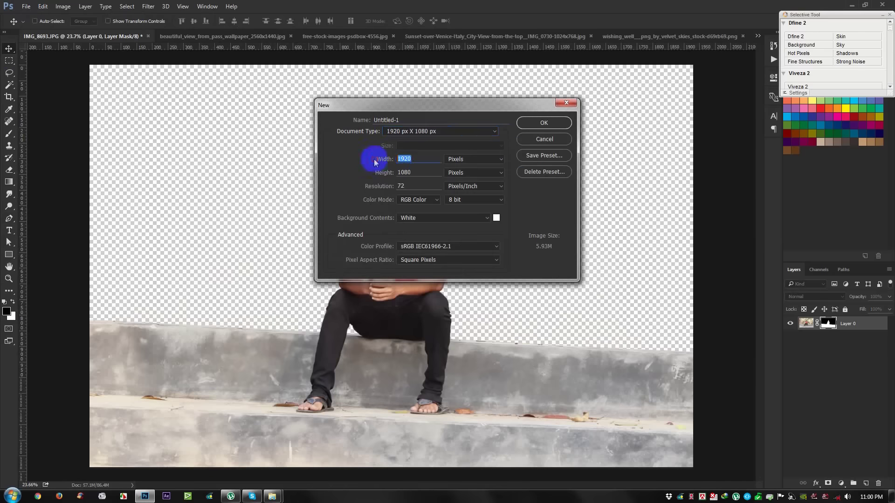
left_click_drag(417, 174, 373, 173)
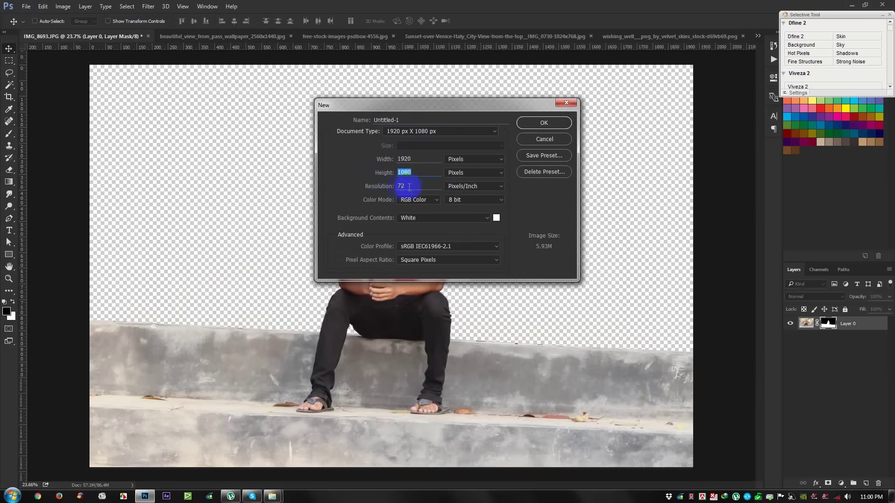
left_click(543, 123)
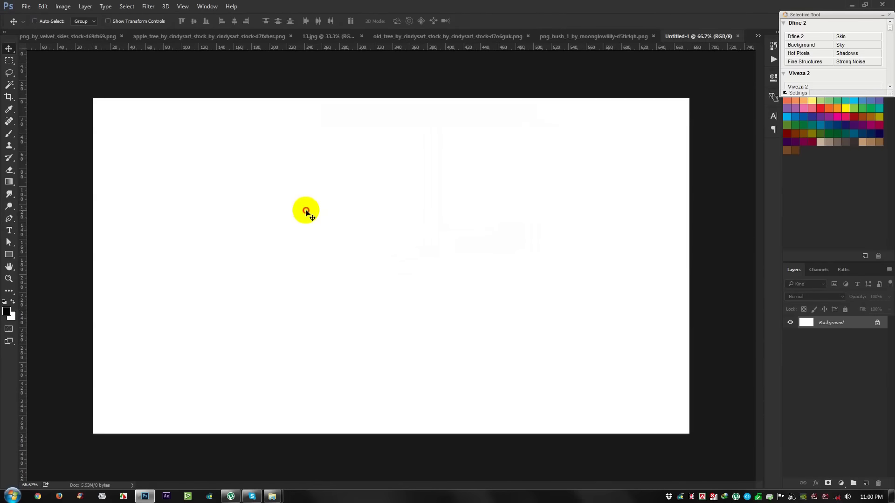
Save the blank canvas to the Desktop as 'Photo manipulation' in Photoshop PSD format
key("ctrl+s")
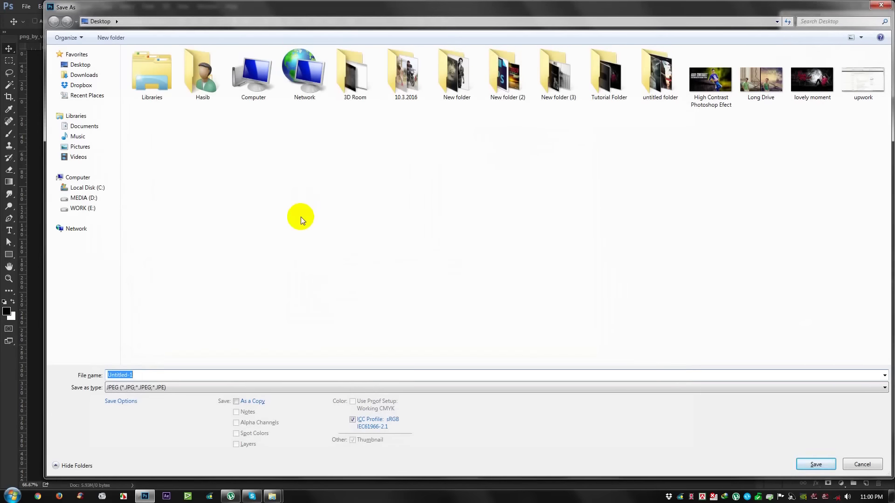
type("Photo manipulation")
left_click(510, 387)
left_click(543, 221)
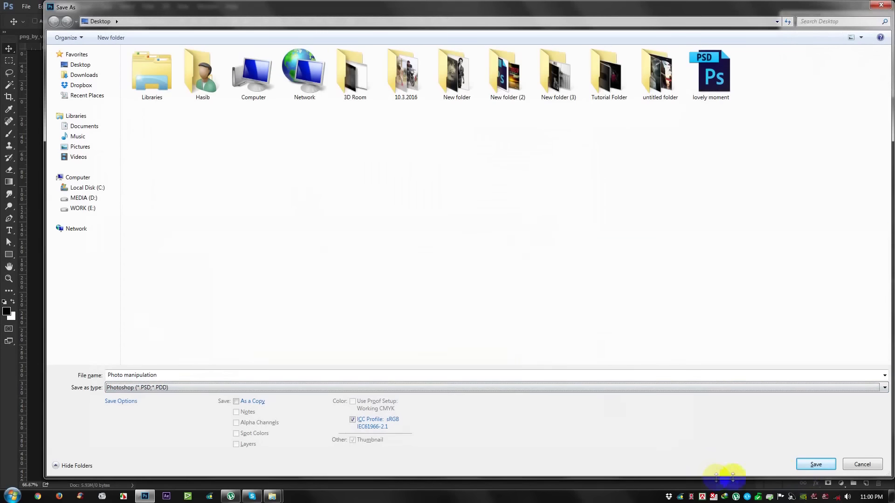
left_click(815, 464)
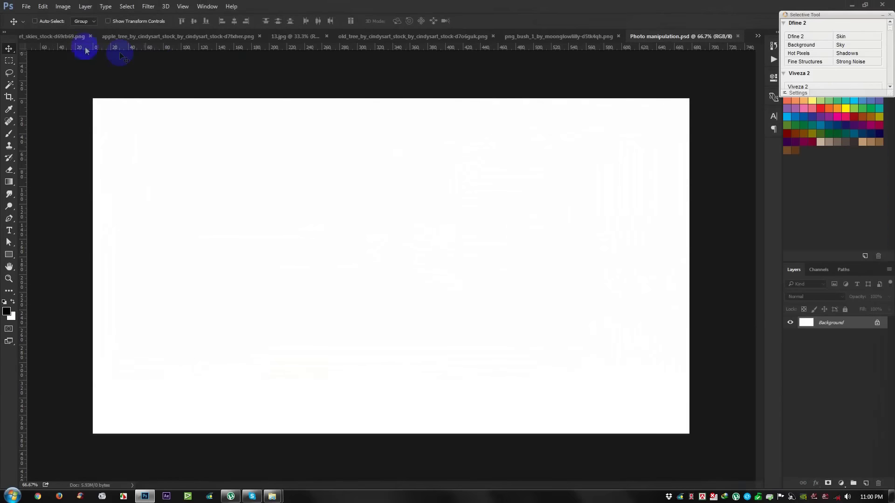
In IMG_8693.JPG, start duplicating the masked man layer (Layer 0)
left_click(758, 36)
left_click(666, 40)
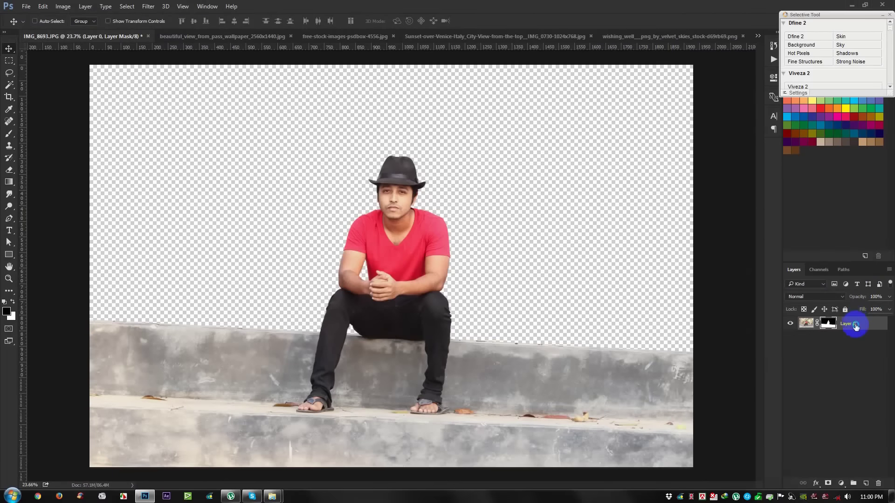
right_click(855, 324)
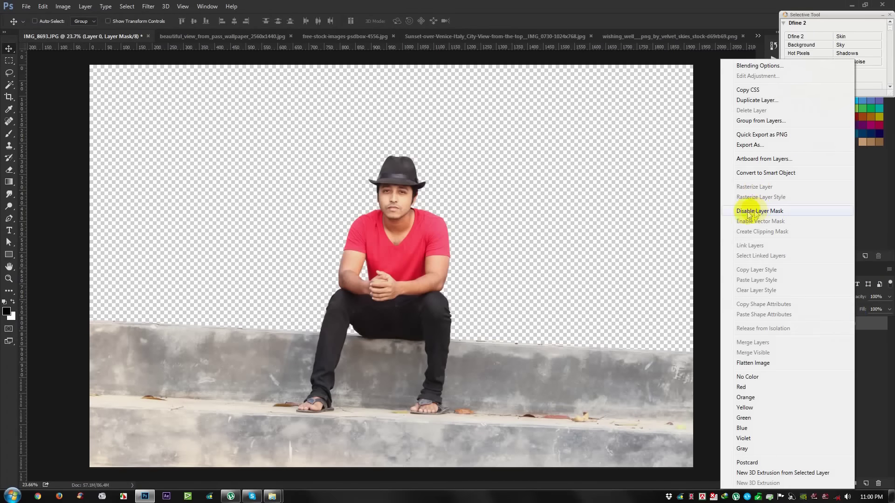
left_click(760, 100)
left_click(462, 187)
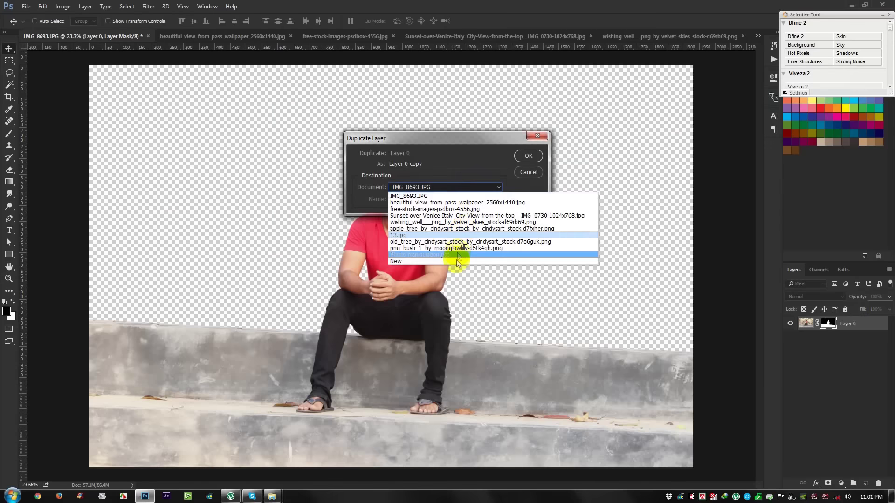
left_click(457, 260)
Send the duplicate layer to Photo manipulation.psd and switch to that document
left_click(440, 188)
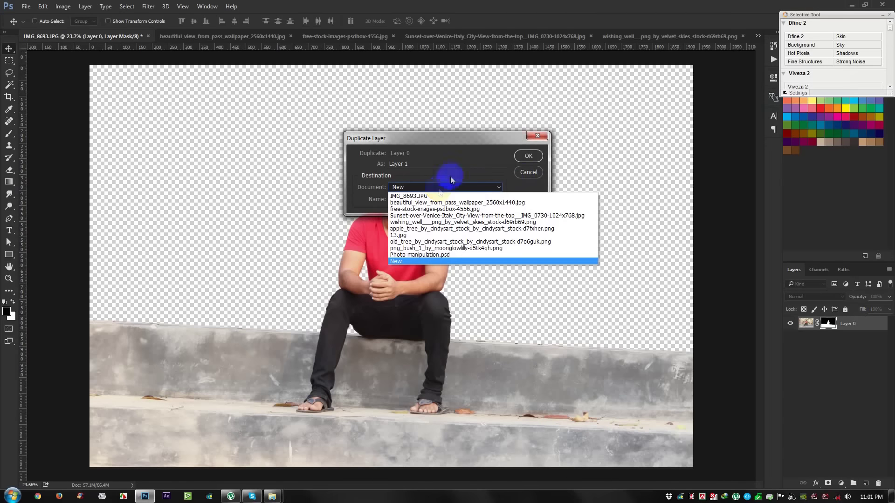
left_click(469, 143)
left_click(427, 186)
left_click(431, 253)
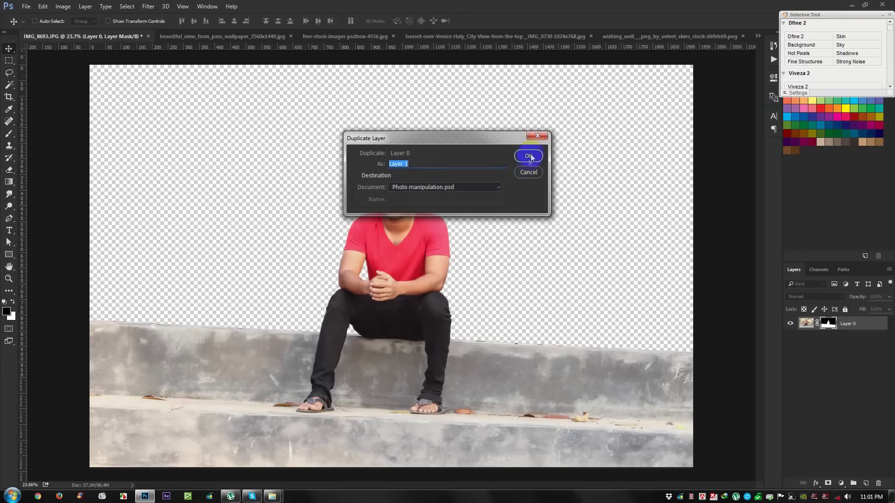
left_click(531, 156)
left_click(758, 36)
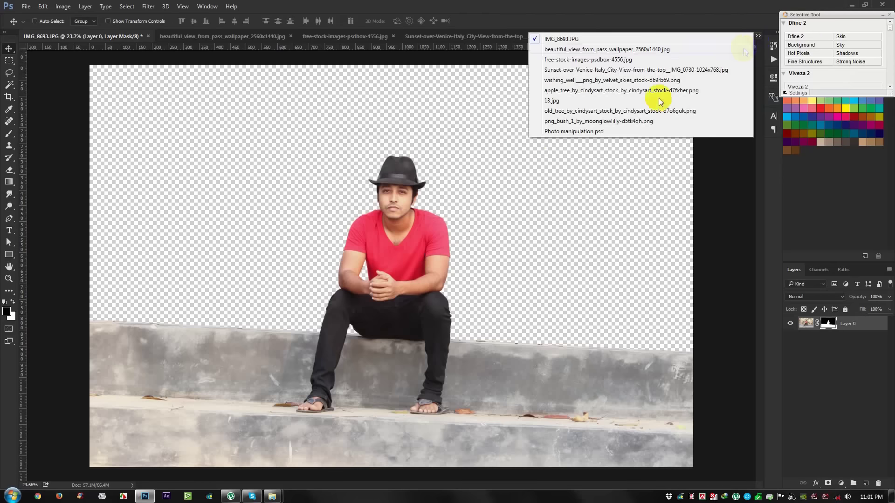
left_click(566, 131)
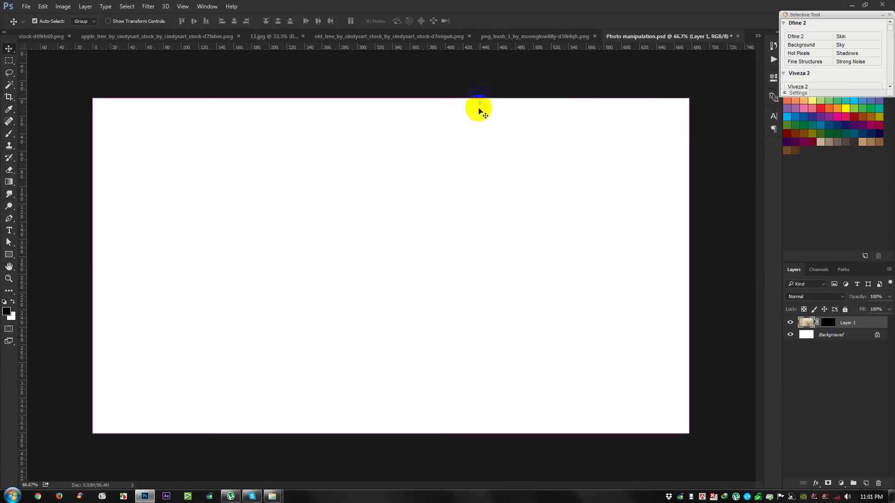
Scale the man-on-ledge layer down to roughly half and move it onto the canvas
key("ctrl+t")
scroll(513, 205, "down", 5, "alt")
left_click_drag(524, 224, 423, 203)
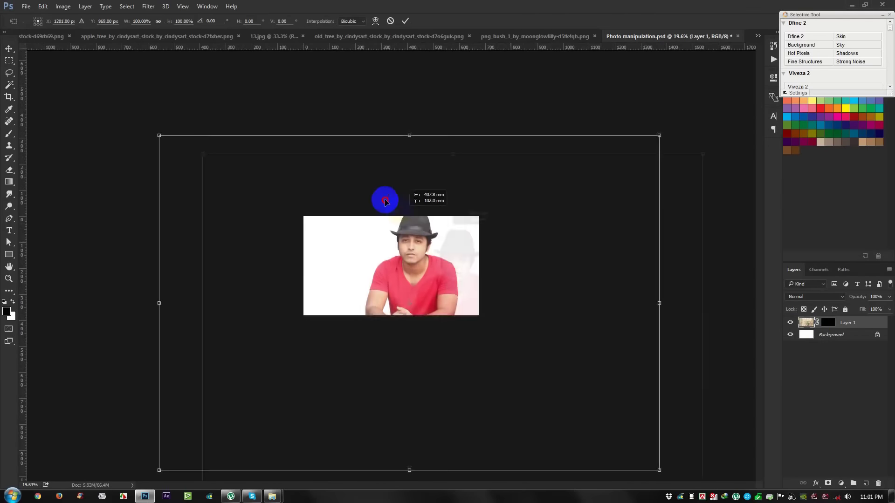
left_click_drag(641, 122, 511, 207)
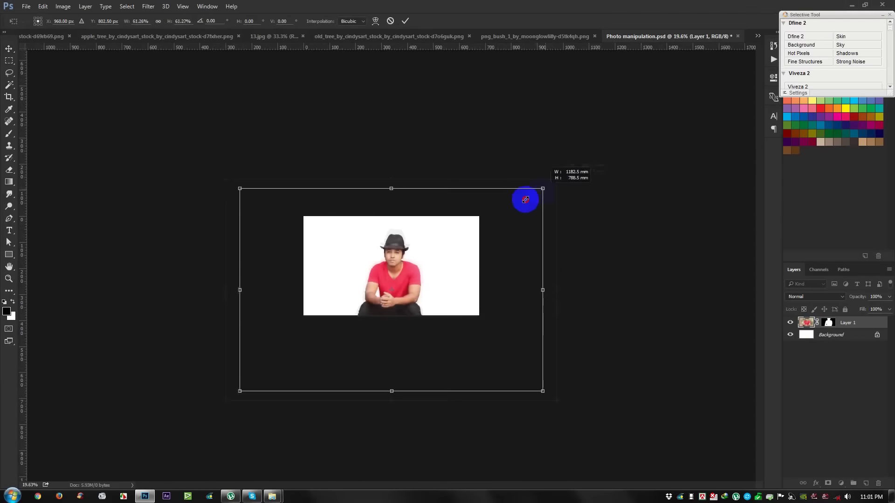
scroll(499, 220, "up", 4, "alt")
left_click_drag(466, 236, 504, 240)
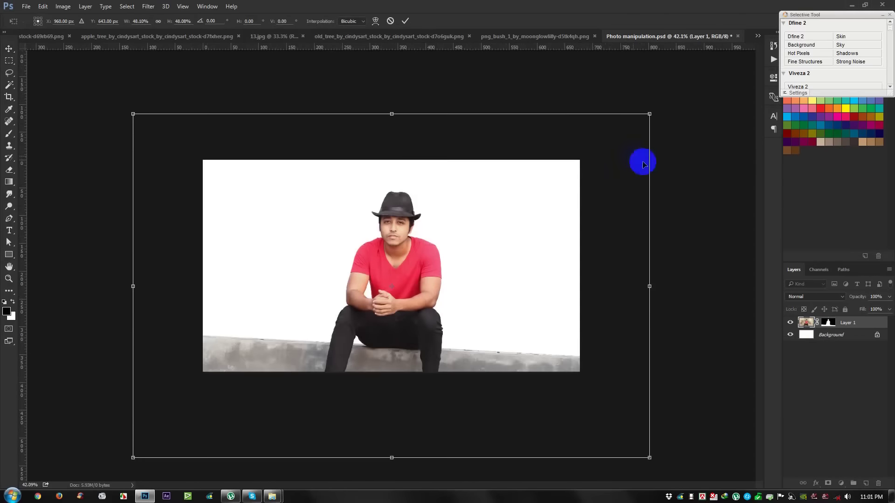
left_click_drag(700, 235, 701, 225)
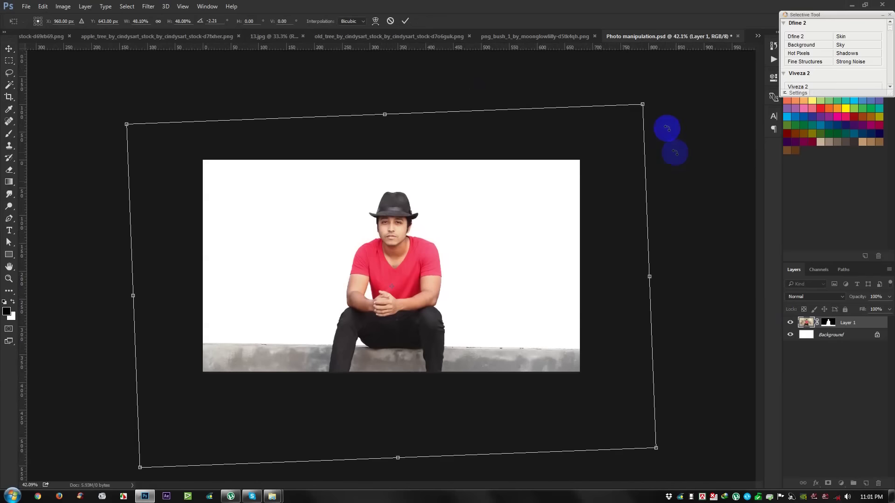
left_click_drag(643, 105, 557, 205)
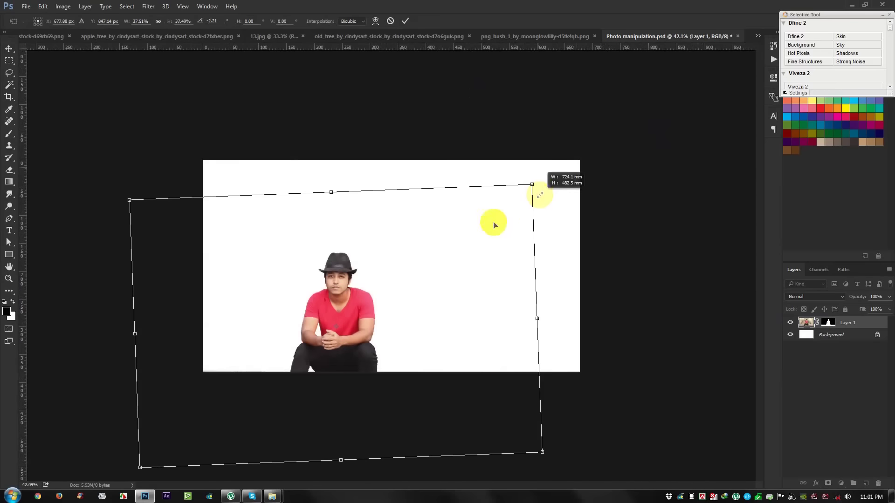
Rotate the layer about -2.6° to level the ledge, centre it, and commit
left_click_drag(557, 205, 539, 196)
mouse_move(624, 242)
left_mouse_down()
mouse_move(657, 266)
mouse_move(653, 274)
left_mouse_up()
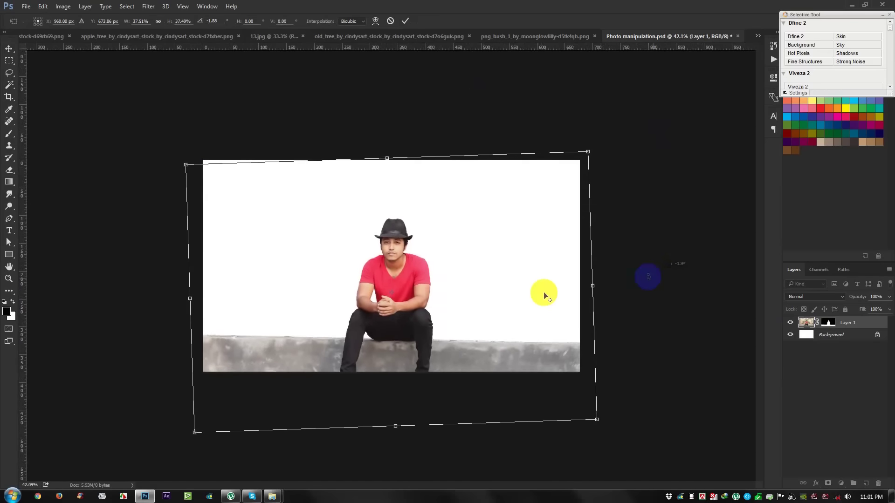
key("ctrl+plus")
left_click_drag(544, 289, 545, 292)
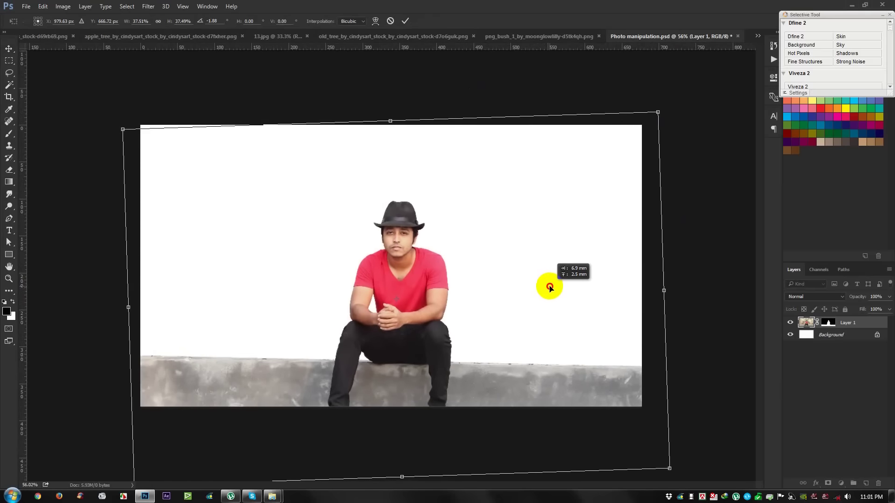
left_click_drag(545, 292, 545, 292)
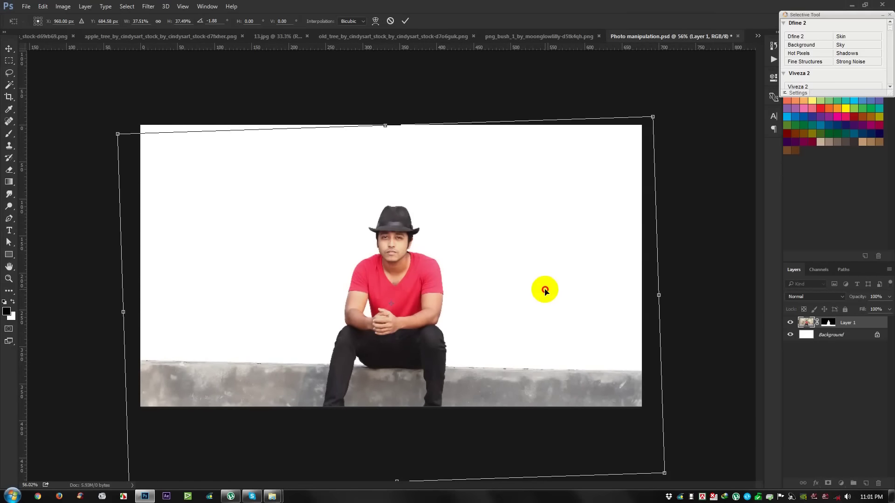
left_click_drag(680, 330, 717, 332)
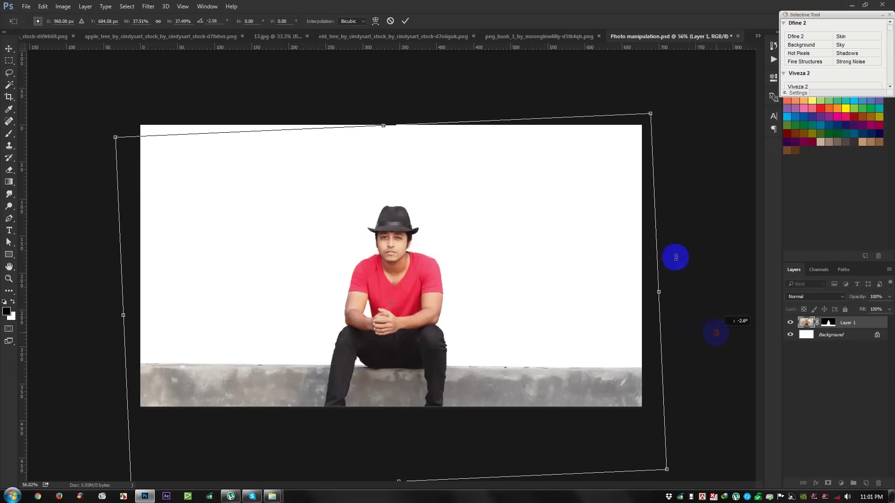
left_click(405, 21)
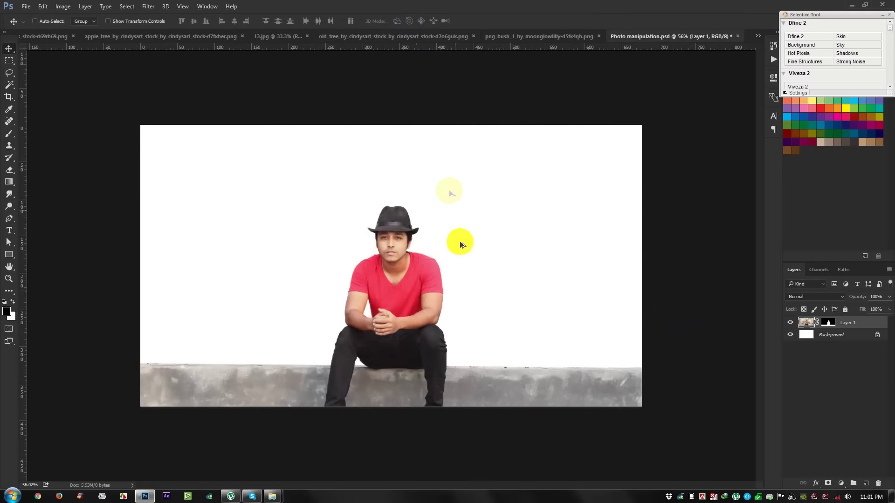
Nudge Layer 1 into position with the Move tool
scroll(459, 244, "up", 2)
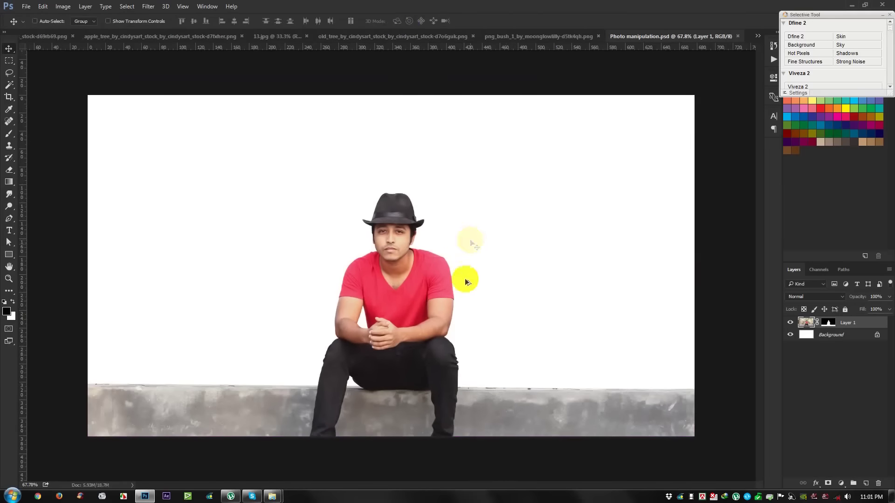
scroll(466, 280, "up", 1)
left_click(416, 346)
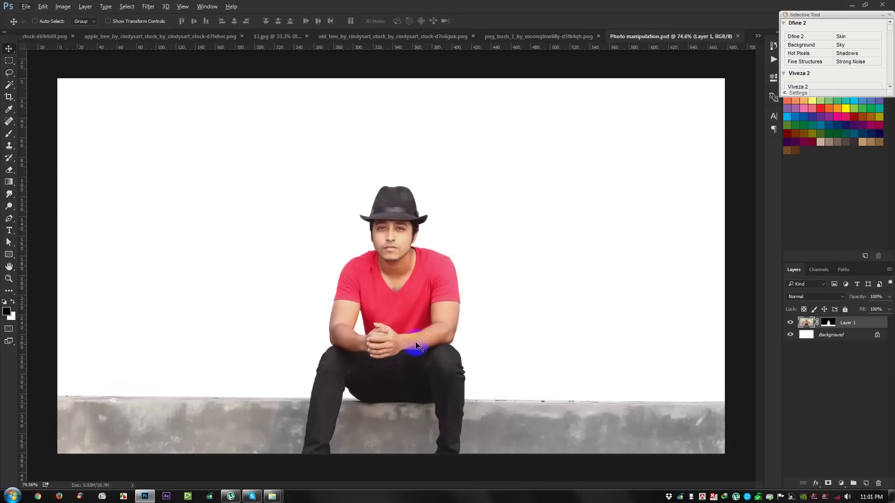
left_click_drag(339, 381, 409, 378)
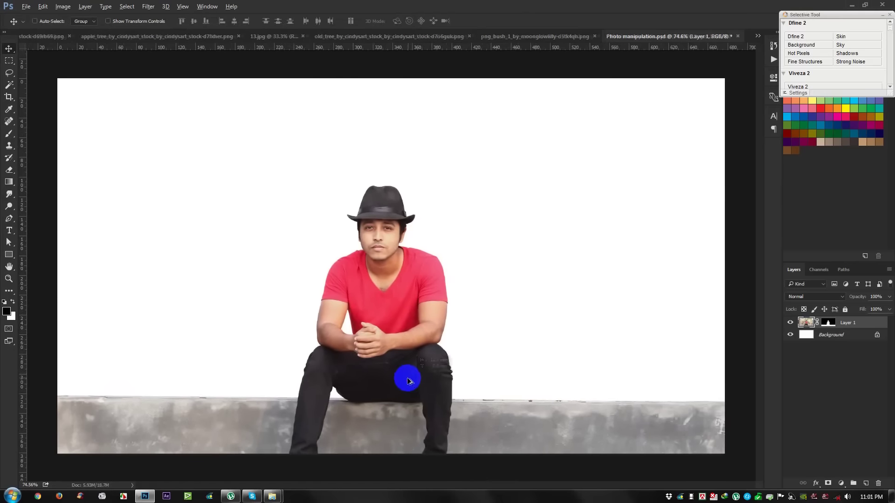
scroll(407, 382, "down", 3)
Scale Layer 1 to about 95%, nudge it up, commit, and save
key("ctrl+t")
left_click_drag(657, 113, 647, 120)
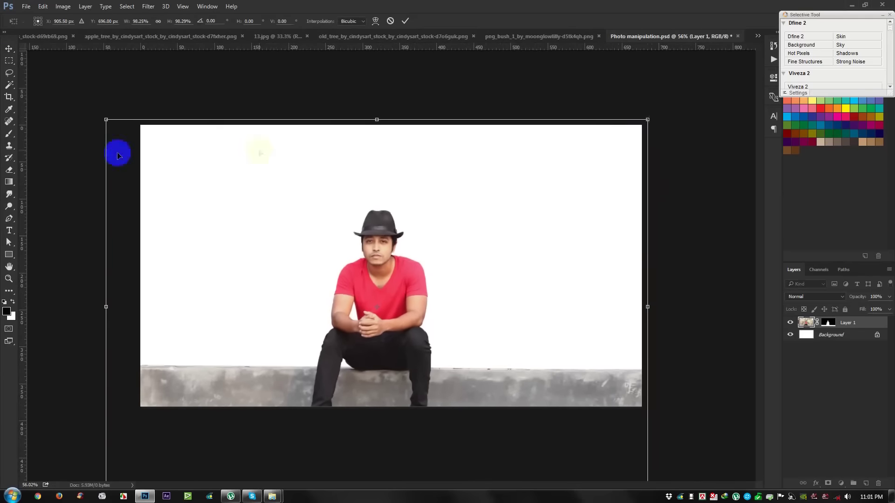
mouse_move(102, 121)
left_mouse_down()
mouse_move(134, 136)
mouse_move(126, 132)
left_mouse_up()
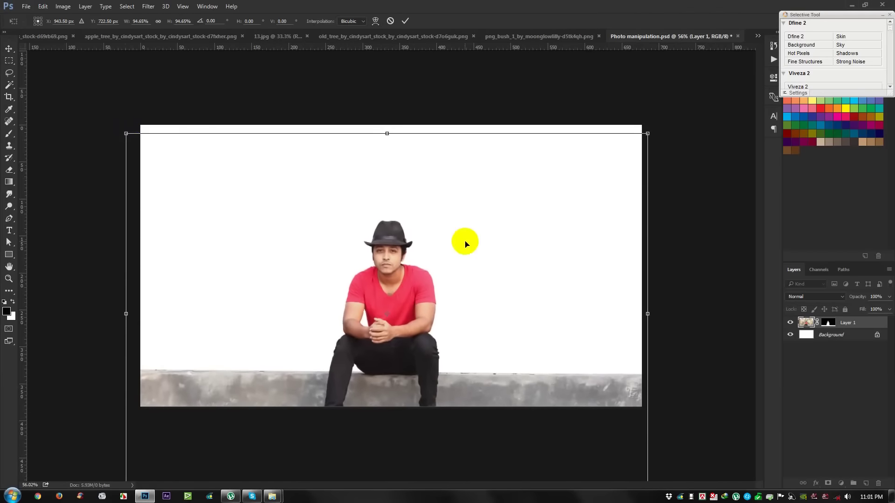
left_click_drag(466, 240, 466, 238)
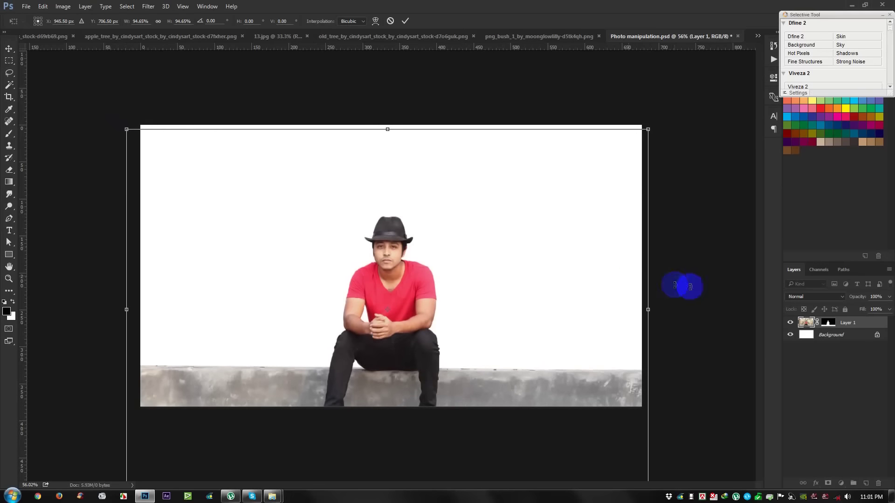
left_click(405, 21)
key("ctrl+s")
left_click(384, 394)
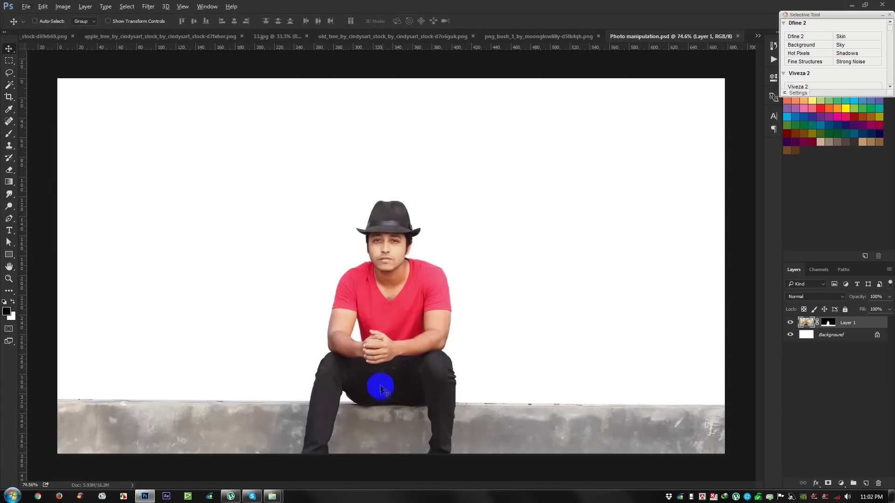
Heal the blemish on the cheek under the eye with the Spot Healing Brush
scroll(380, 276, "up", 5)
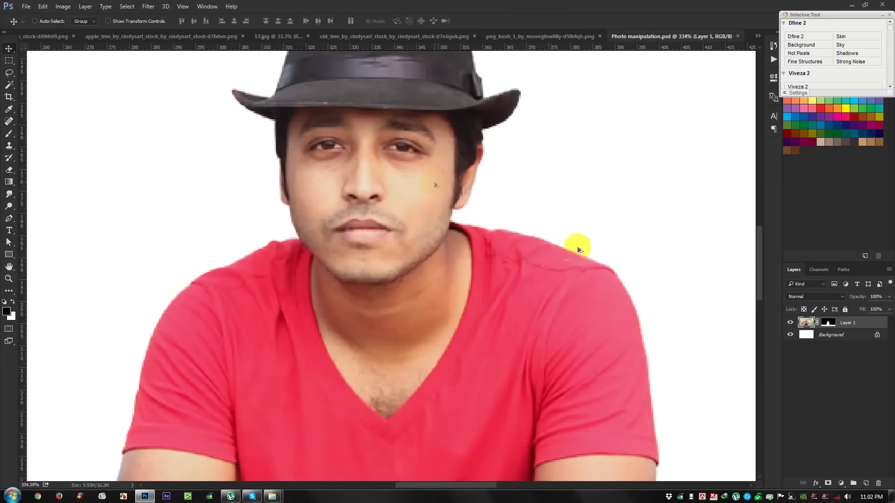
left_click(13, 122)
left_click(35, 122)
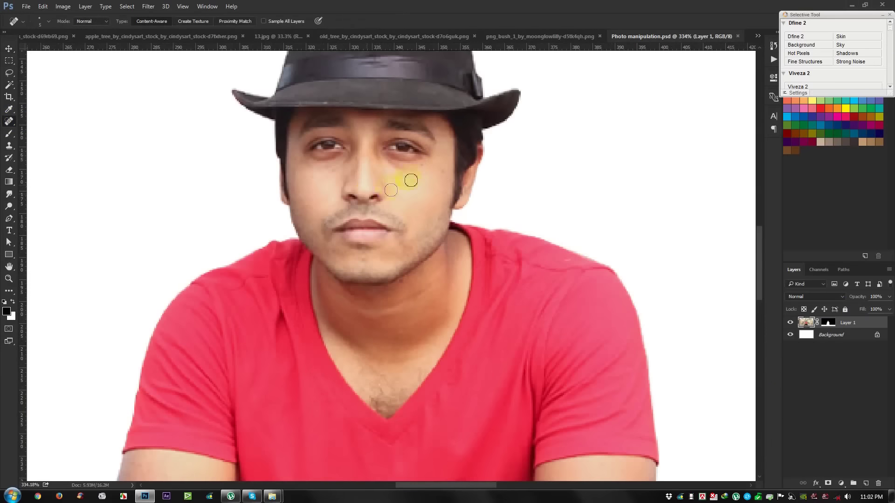
left_click_drag(428, 172, 446, 175)
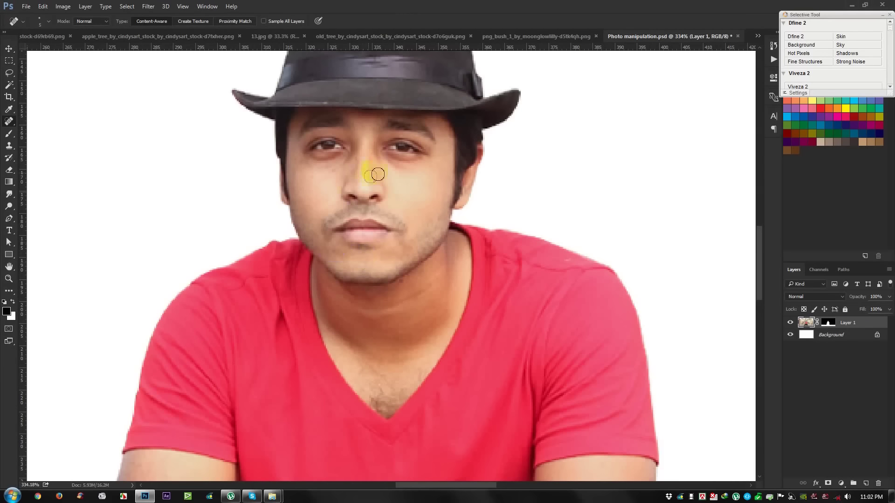
Check the face and neck for remaining blemishes, then return to the Move tool
scroll(380, 197, "up", 2)
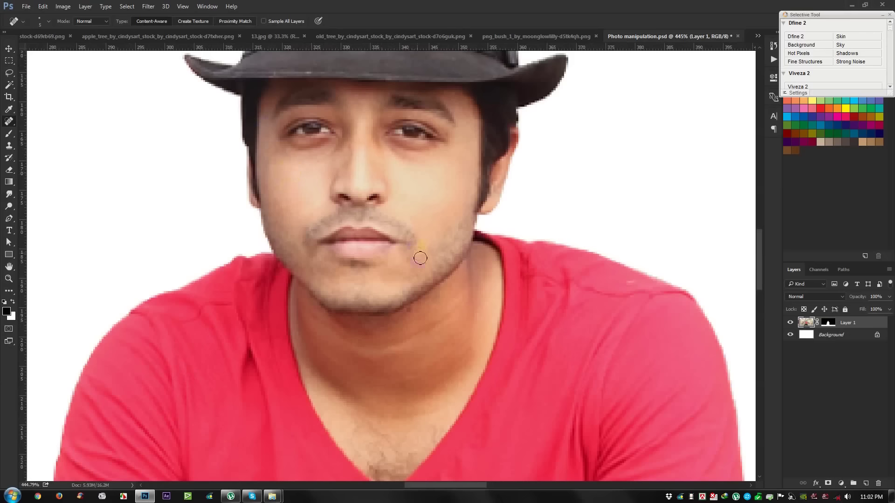
scroll(436, 326, "down", 2)
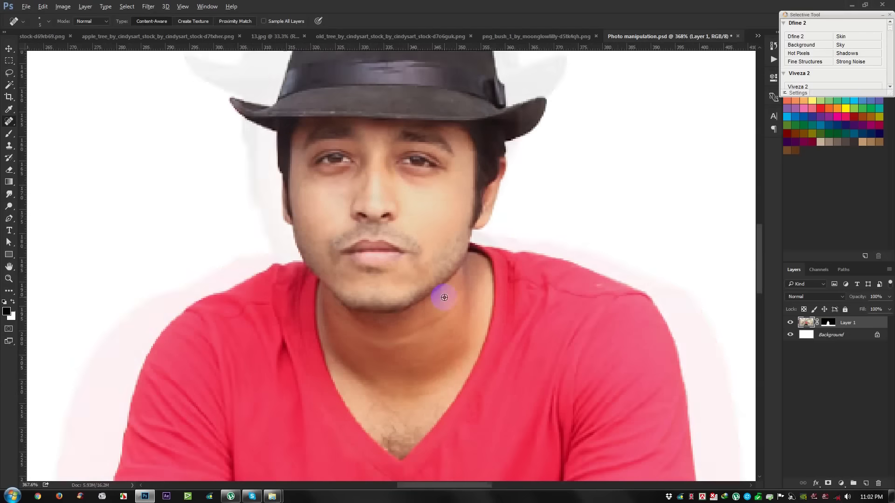
scroll(437, 303, "down", 2)
scroll(438, 279, "down", 1)
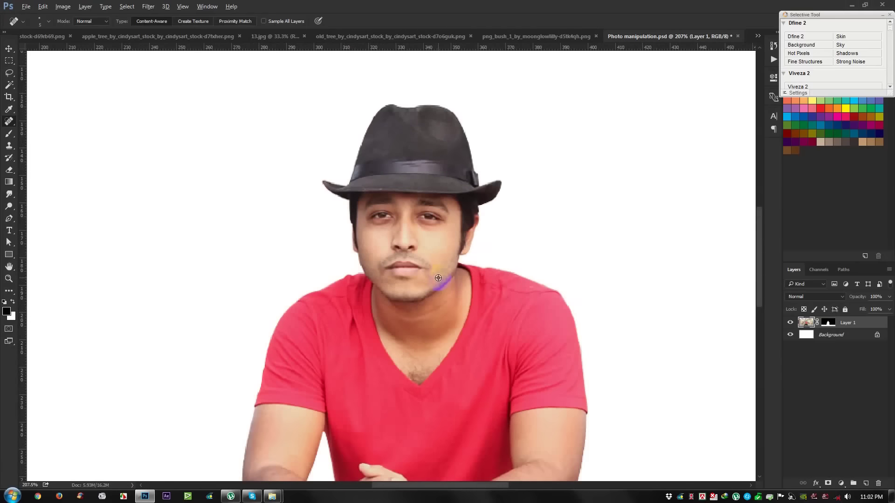
scroll(438, 277, "down", 1)
scroll(386, 248, "up", 3)
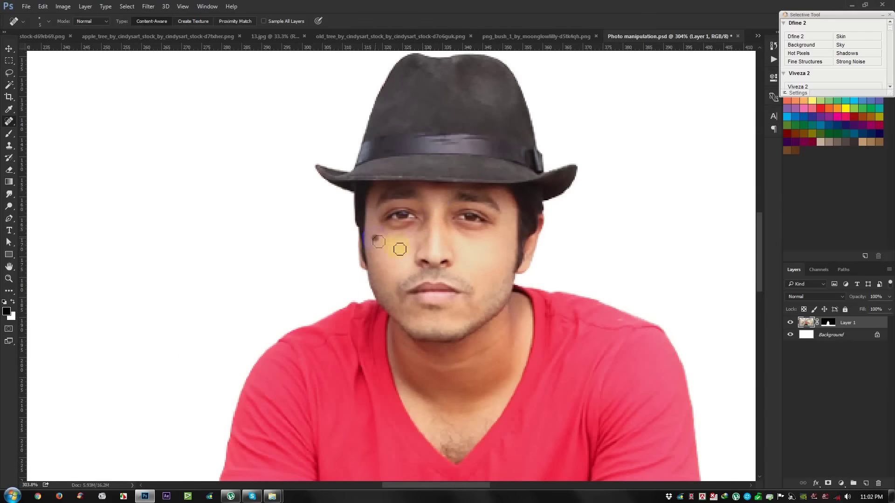
scroll(399, 249, "down", 7)
scroll(418, 272, "down", 1)
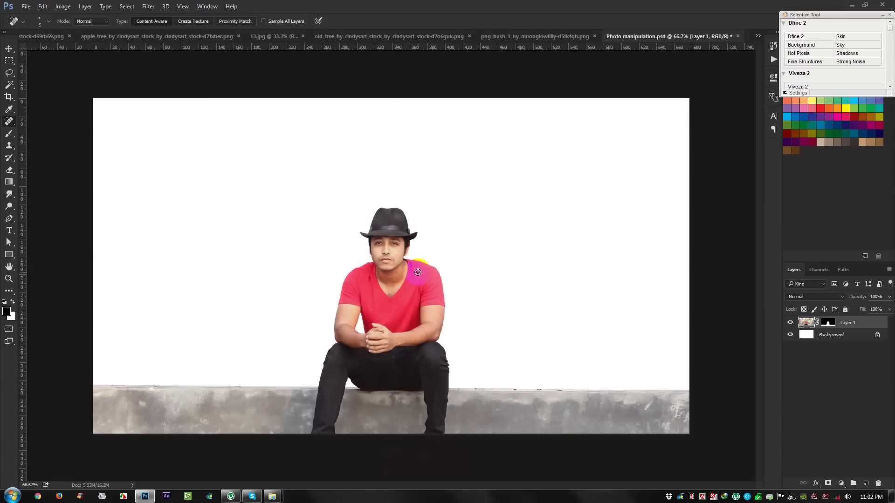
left_click(9, 48)
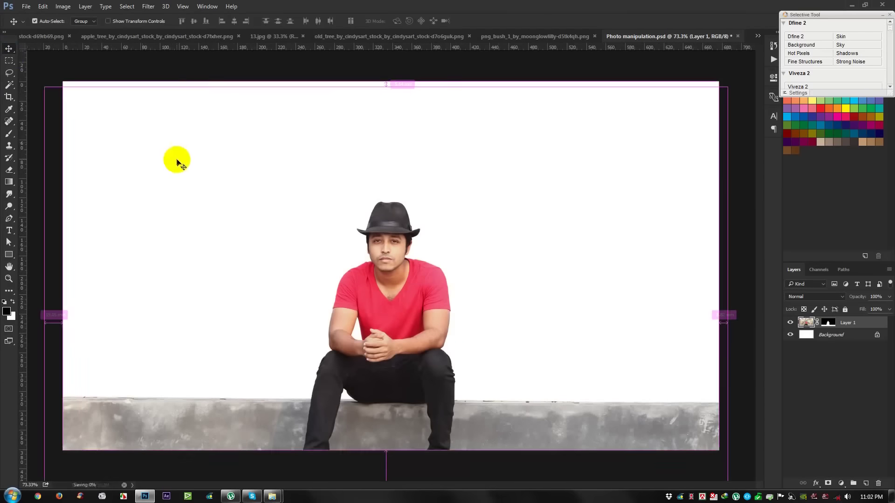
Save the IMG_8693.JPG photo as a PSD and close it
left_click(759, 35)
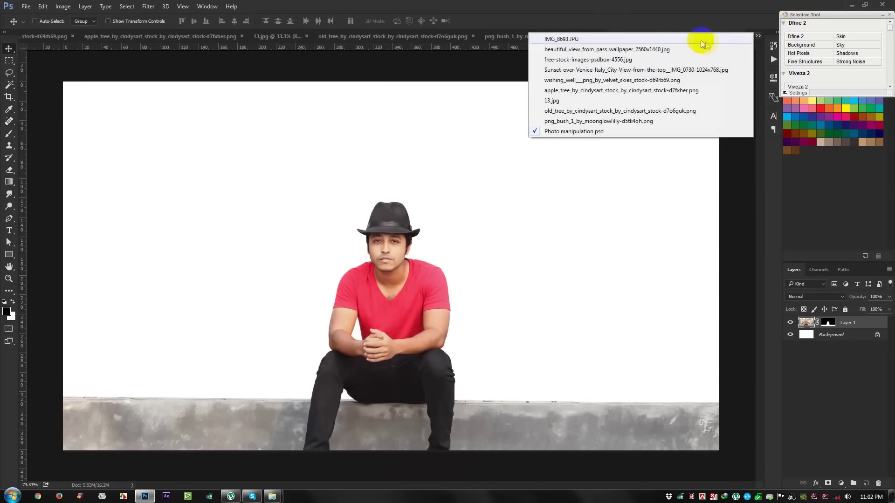
left_click(701, 39)
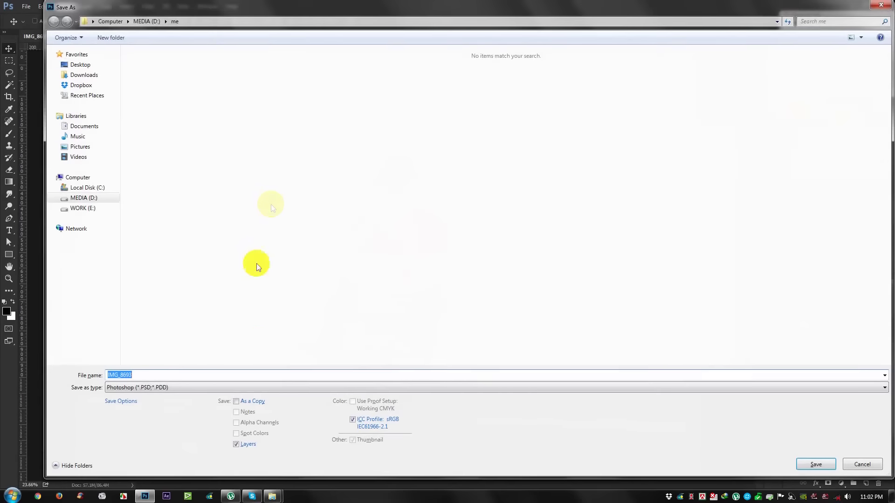
left_click(816, 464)
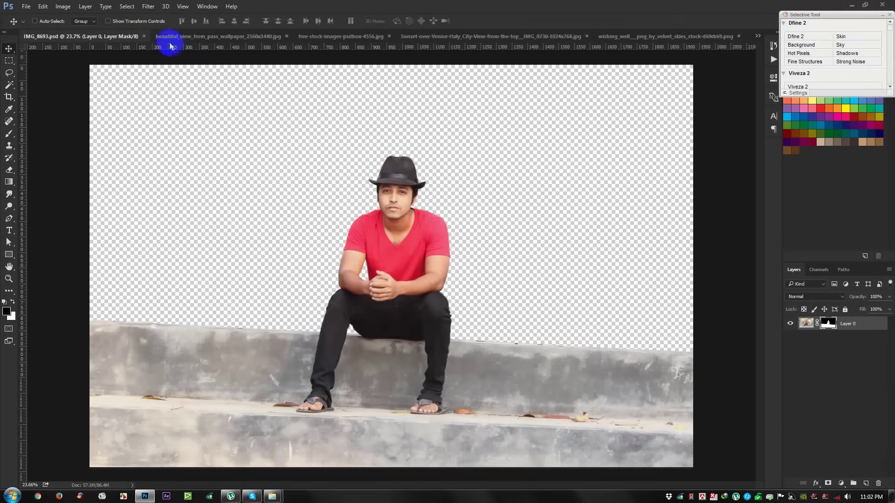
left_click(144, 37)
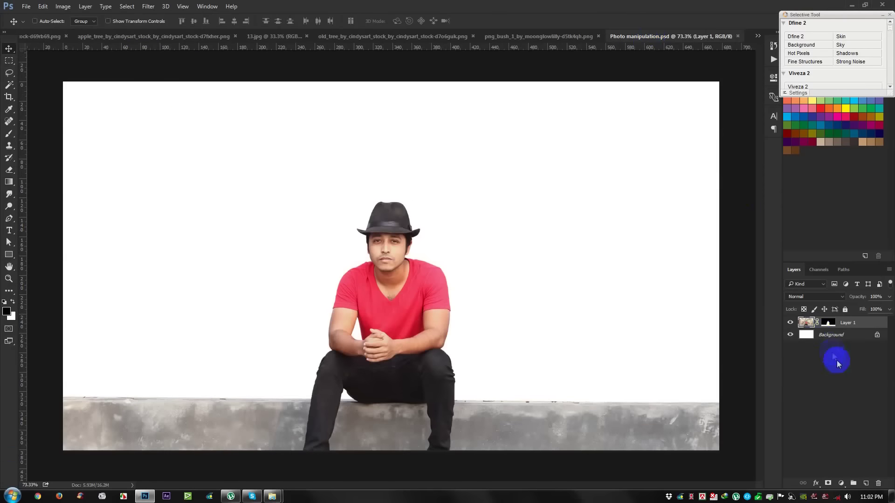
Look at the bush image, then make the old tree image active
left_click(557, 37)
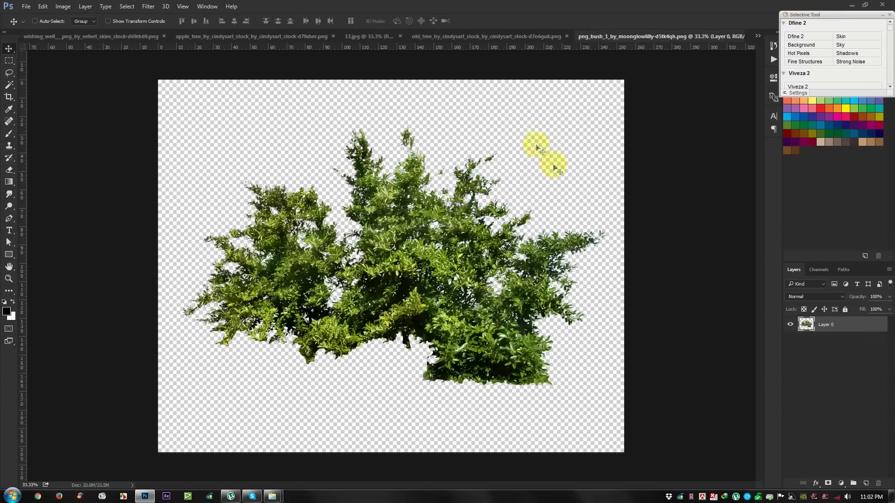
left_click(474, 36)
left_click_drag(365, 233, 645, 51)
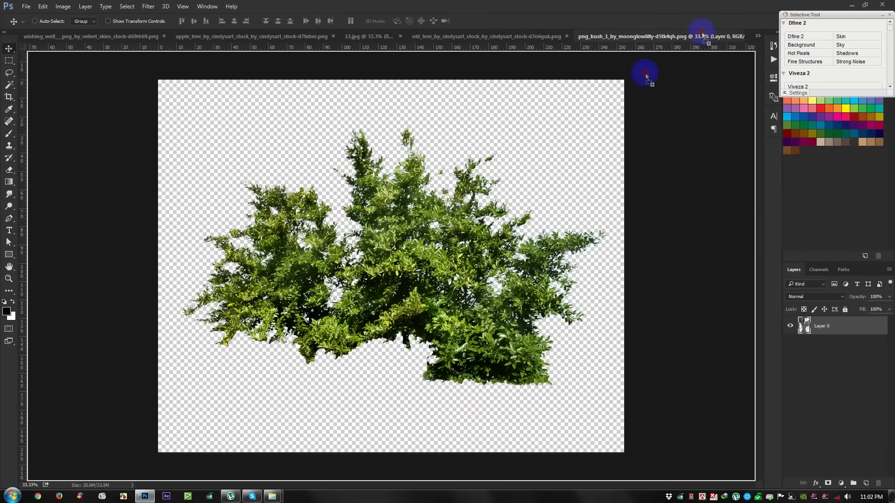
Try dragging the old tree layer across to the Photo manipulation document
left_click_drag(645, 51, 750, 41)
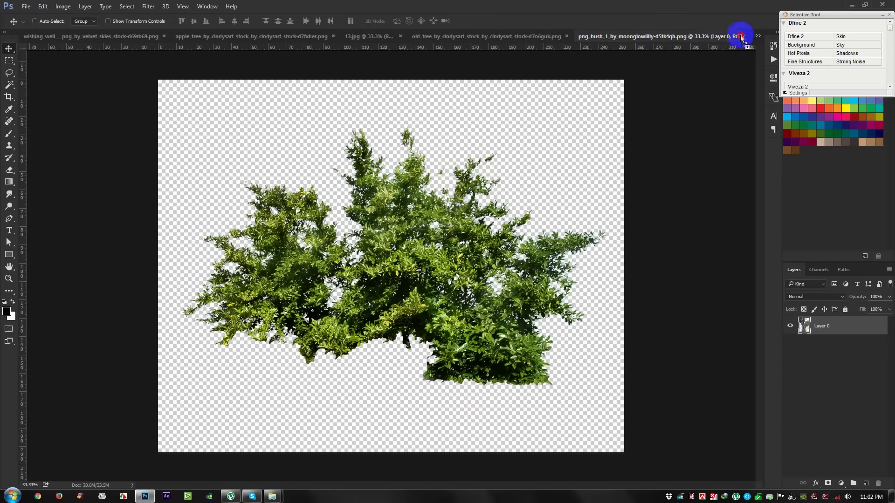
left_click_drag(745, 39, 459, 100)
left_click(465, 35)
mouse_move(417, 181)
left_mouse_down()
mouse_move(435, 181)
mouse_move(680, 62)
left_mouse_up()
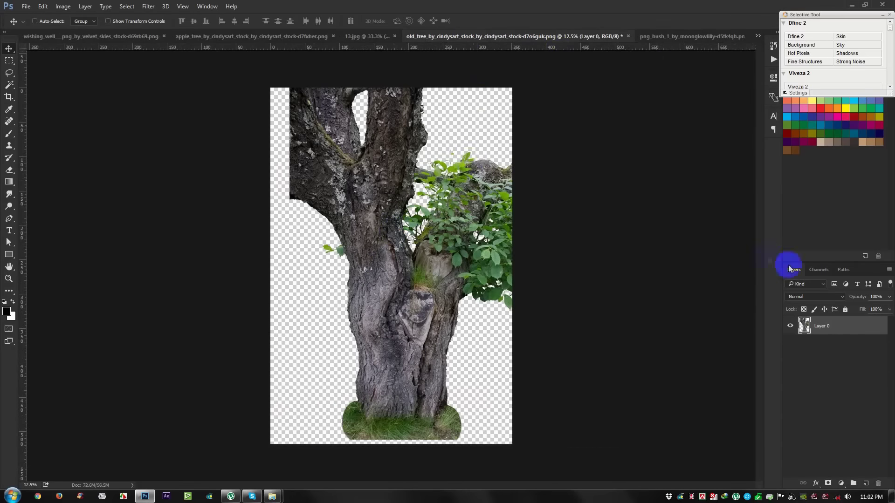
Duplicate Layer 0 into Photo manipulation.psd, then view that composite zoomed out
right_click(834, 330)
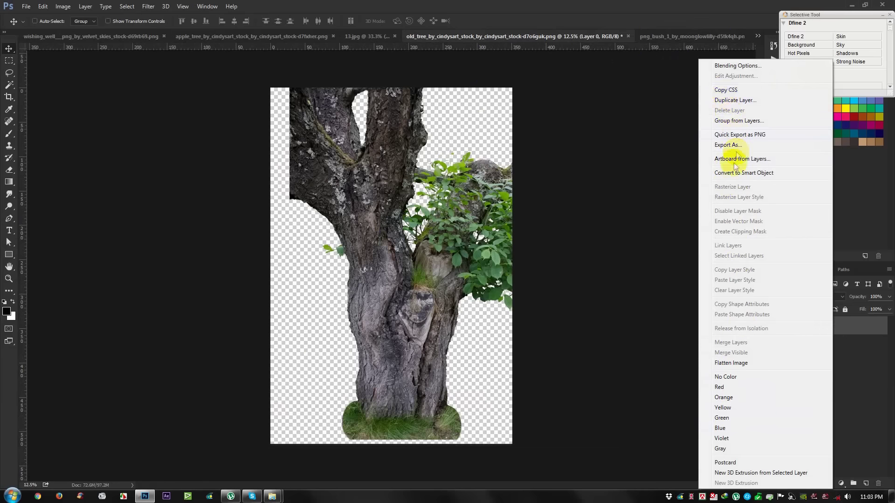
left_click(731, 104)
left_click(480, 187)
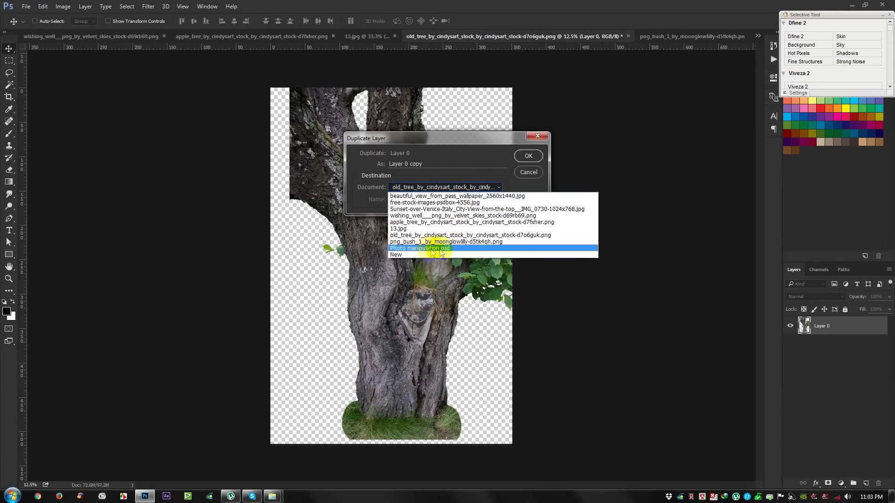
left_click(438, 248)
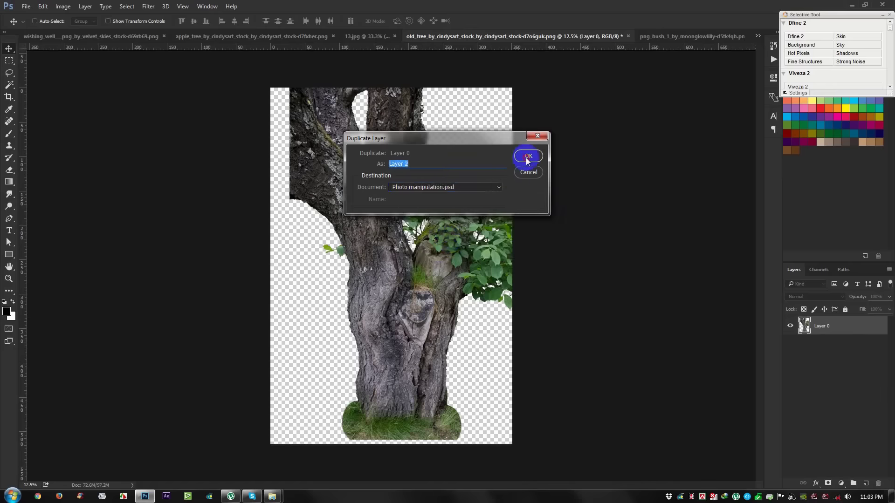
left_click(527, 159)
left_click(757, 37)
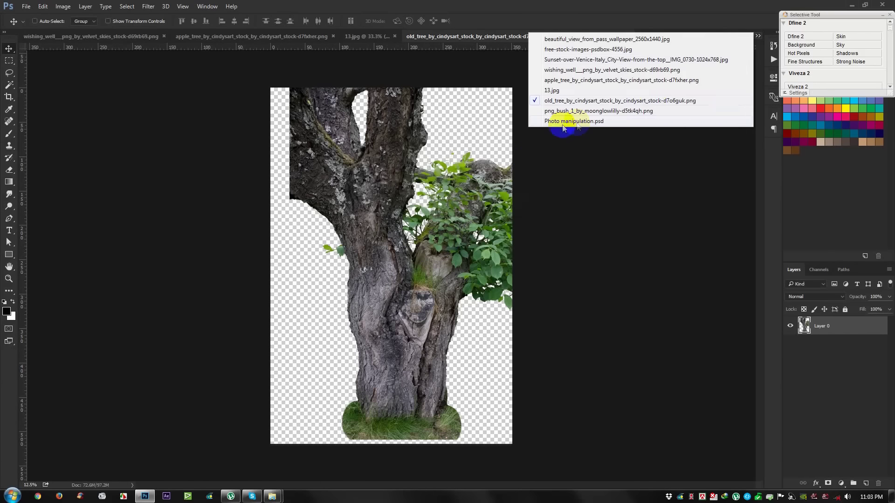
left_click(556, 122)
key("ctrl+minus")
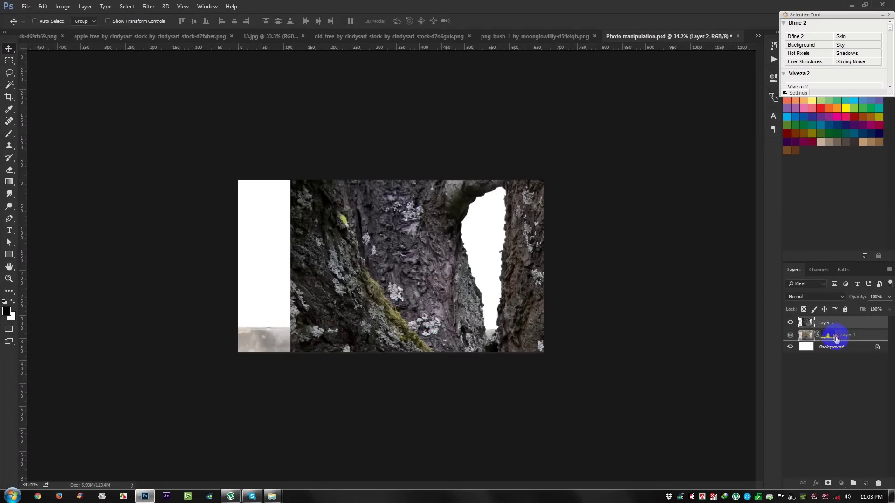
Move the tree layer below the man's layer and scale it down behind him
left_click_drag(832, 326, 825, 336)
key("ctrl+t")
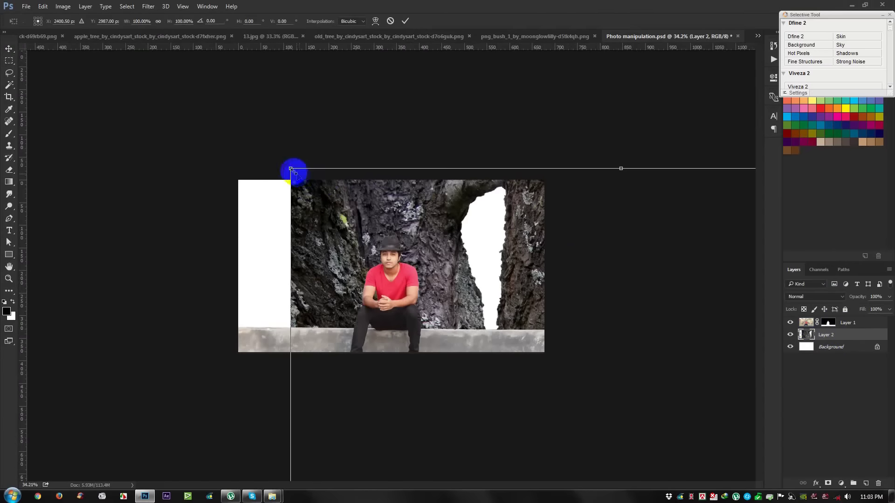
left_click_drag(291, 169, 486, 457)
mouse_move(569, 460)
left_mouse_down()
mouse_move(443, 267)
mouse_move(366, 100)
left_mouse_up()
left_click_drag(548, 93, 470, 210)
left_click_drag(449, 240, 423, 201)
Fine-tune the tree's size, position and slight tilt, then commit the transform
scroll(455, 329, "up", 2)
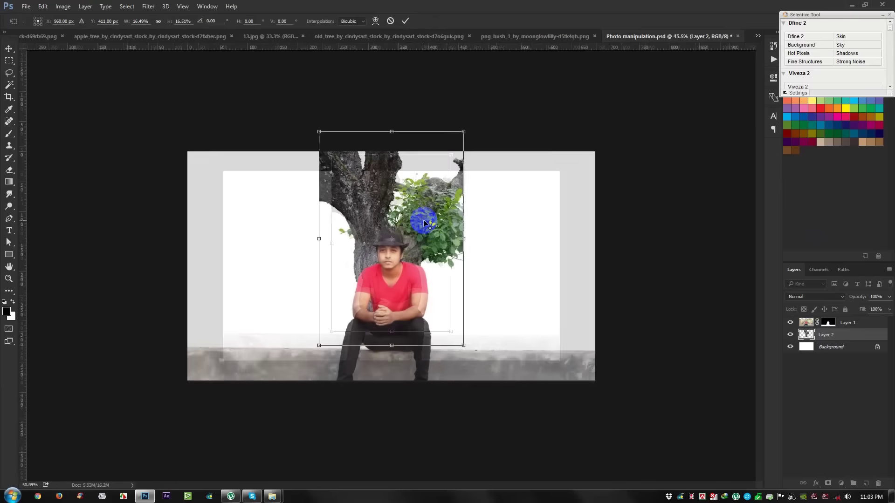
mouse_move(470, 353)
left_mouse_down()
mouse_move(475, 359)
mouse_move(419, 290)
mouse_move(449, 303)
mouse_move(450, 335)
left_mouse_up()
left_click_drag(387, 343, 387, 378)
mouse_move(471, 375)
left_mouse_down()
mouse_move(490, 375)
mouse_move(482, 375)
left_mouse_up()
left_click_drag(304, 97, 218, 43)
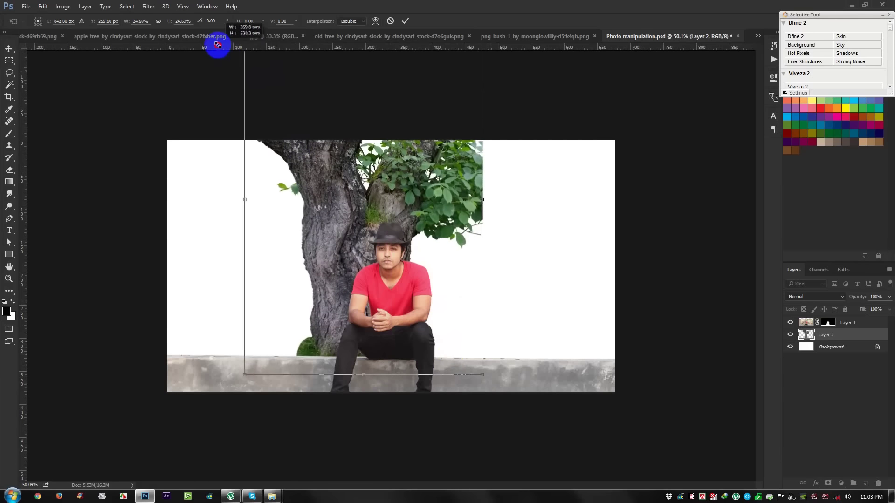
left_click_drag(408, 254, 436, 279)
left_click_drag(581, 302, 583, 303)
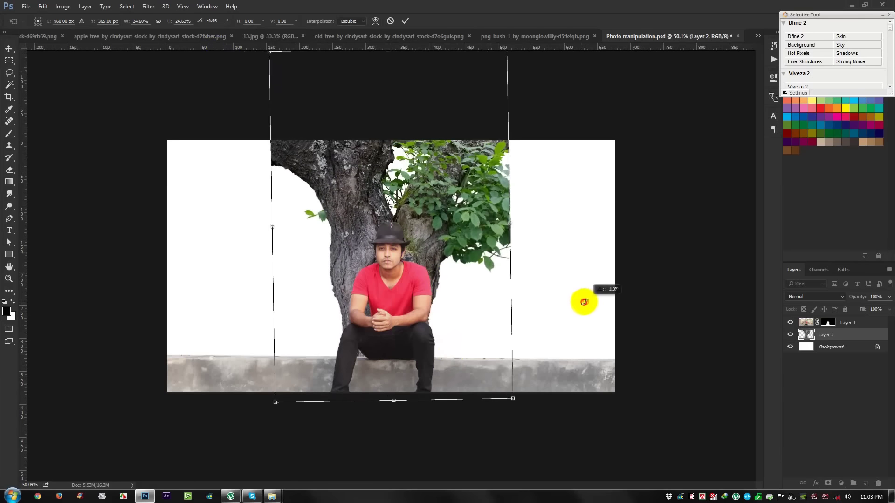
scroll(406, 278, "up", 1)
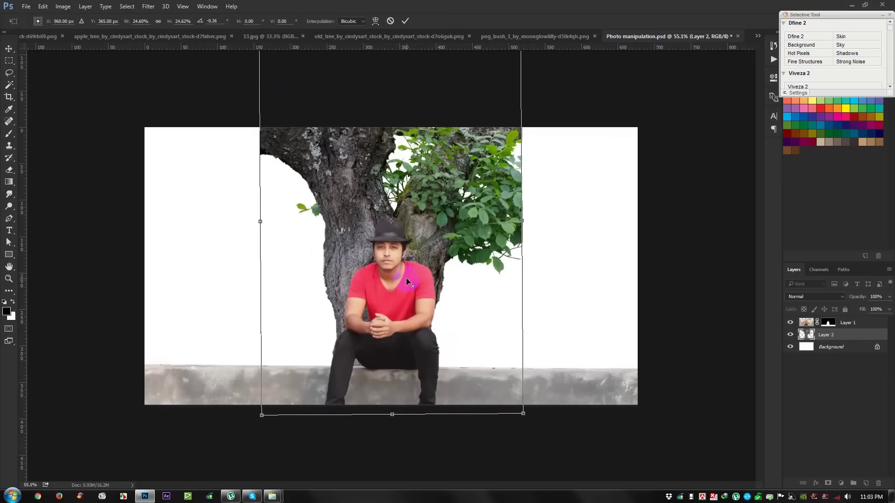
mouse_move(455, 280)
left_mouse_down()
mouse_move(484, 280)
mouse_move(448, 279)
mouse_move(447, 271)
left_mouse_up()
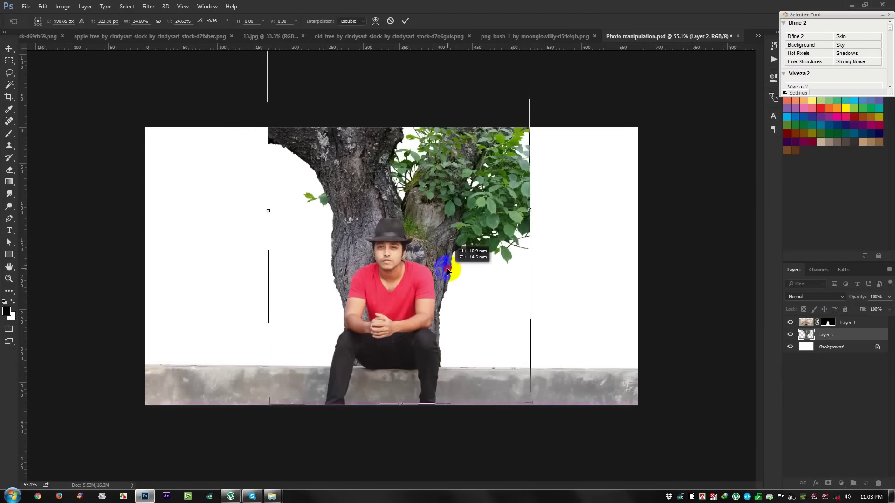
left_click(405, 21)
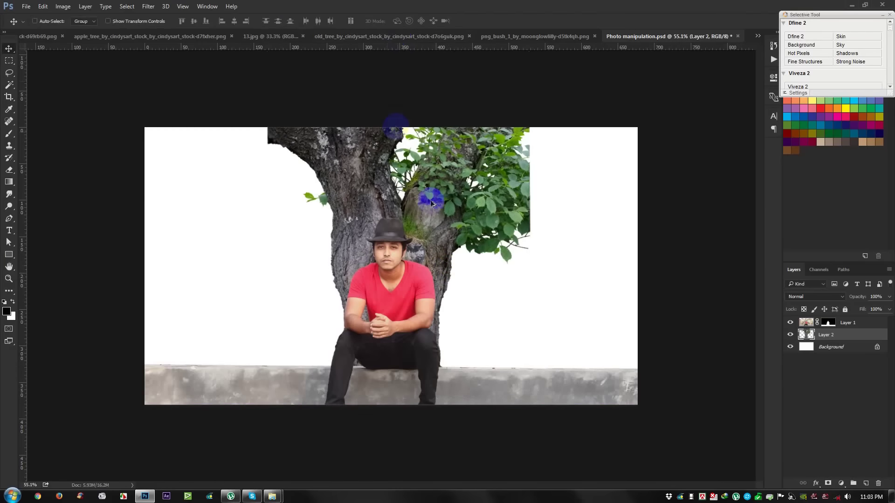
Close the old_tree image without saving and show the open-documents list
scroll(431, 209, "up", 2)
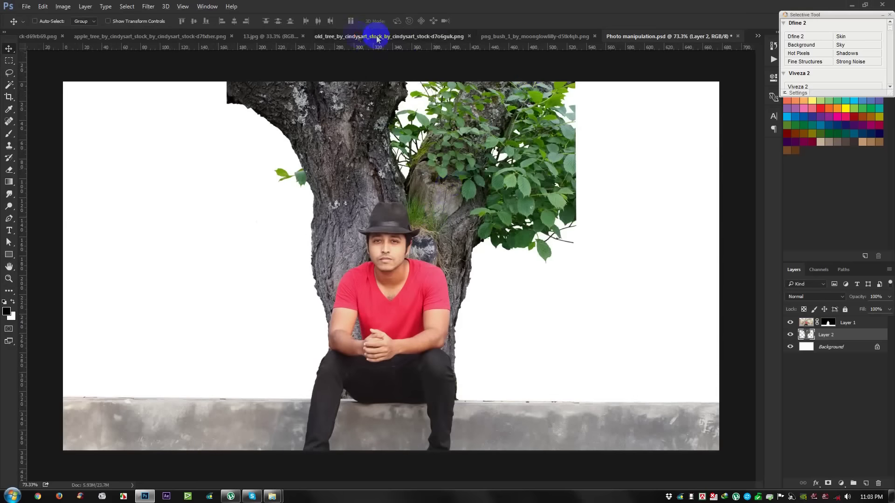
left_click(358, 38)
left_click(628, 36)
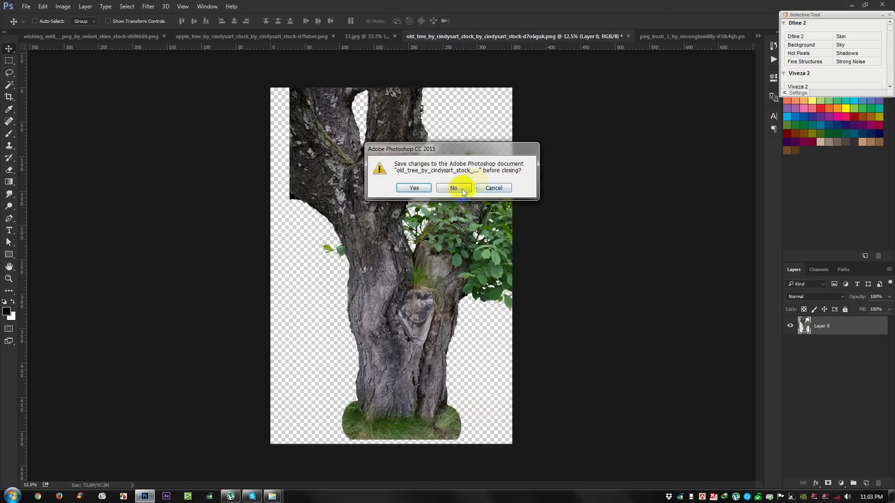
left_click(525, 186)
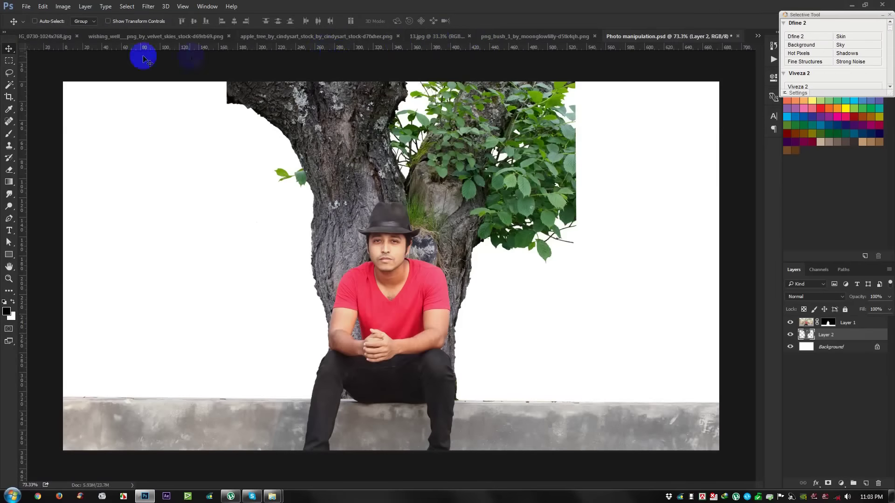
left_click(757, 37)
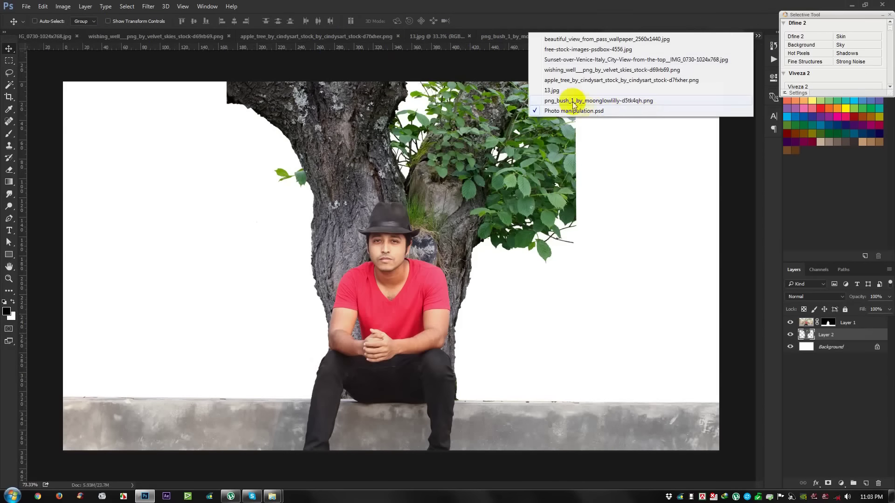
Duplicate the bush layer into Photo manipulation.psd
left_click(548, 165)
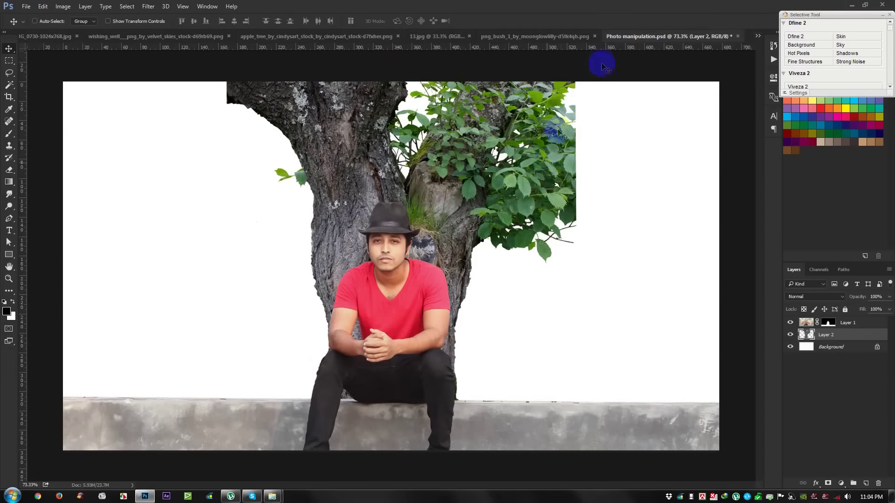
left_click(550, 41)
mouse_move(429, 230)
left_mouse_down()
mouse_move(557, 158)
mouse_move(436, 184)
left_mouse_up()
right_click(821, 325)
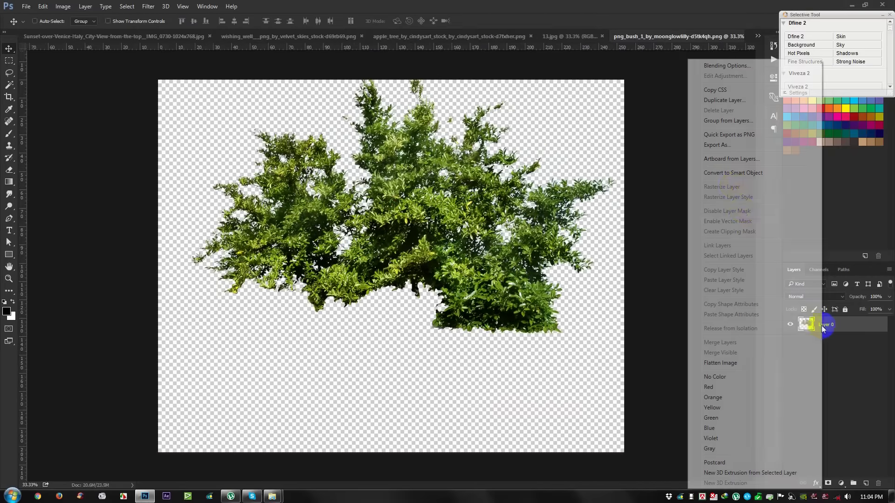
left_click(745, 102)
left_click(471, 187)
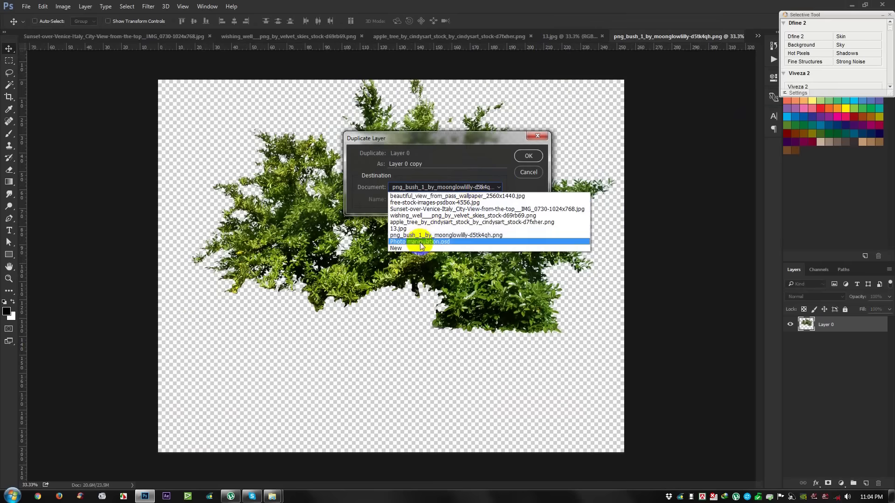
left_click(421, 242)
left_click(527, 155)
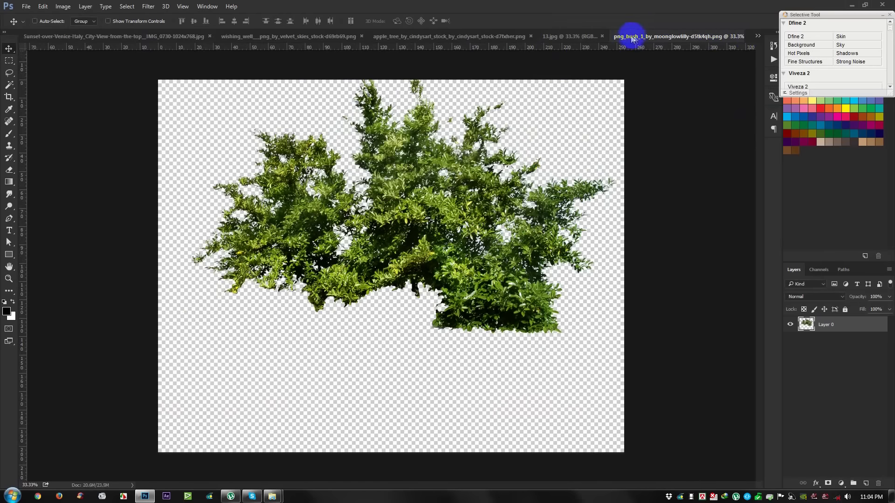
Duplicate the 13.jpg leafy branch layer into Photo manipulation.psd
left_click(555, 36)
right_click(831, 325)
left_click(806, 342)
left_click(436, 187)
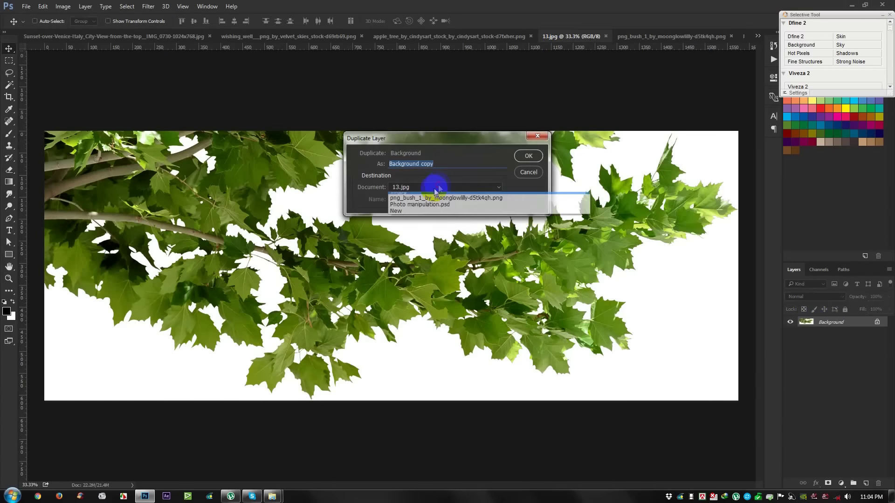
left_click(421, 240)
left_click(528, 159)
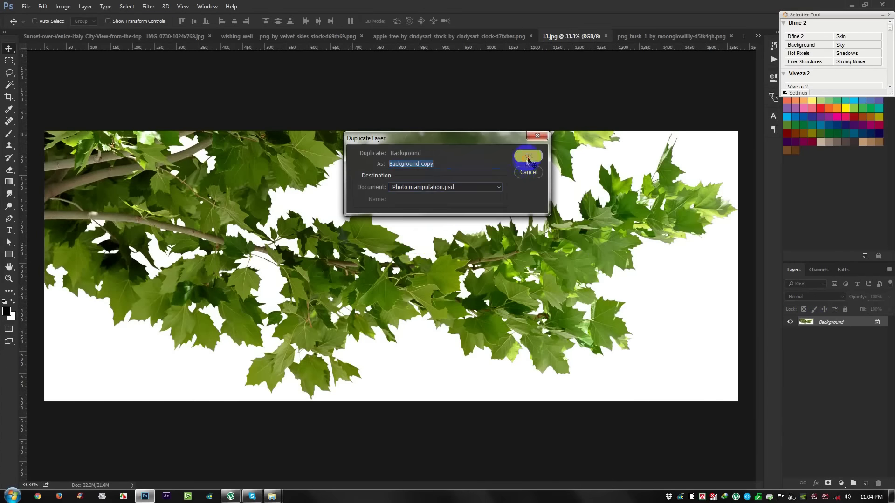
Close 13.jpg and the bush document without saving
left_click(605, 36)
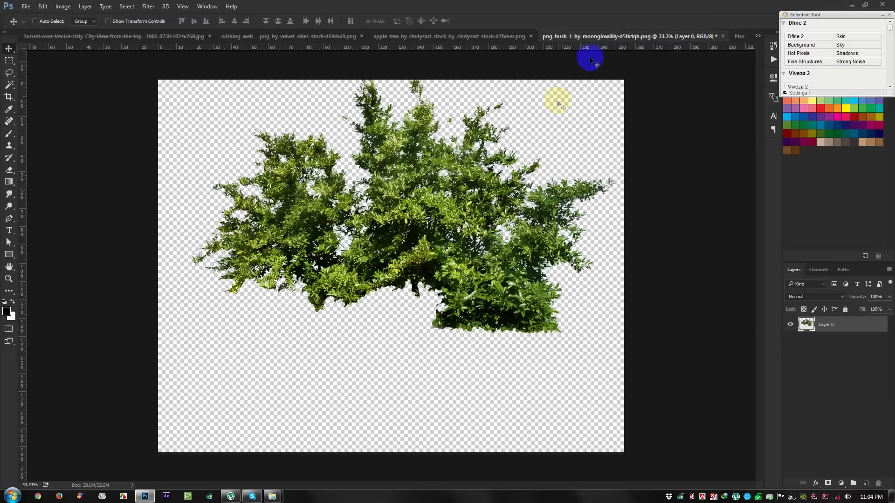
left_click(722, 37)
left_click(452, 188)
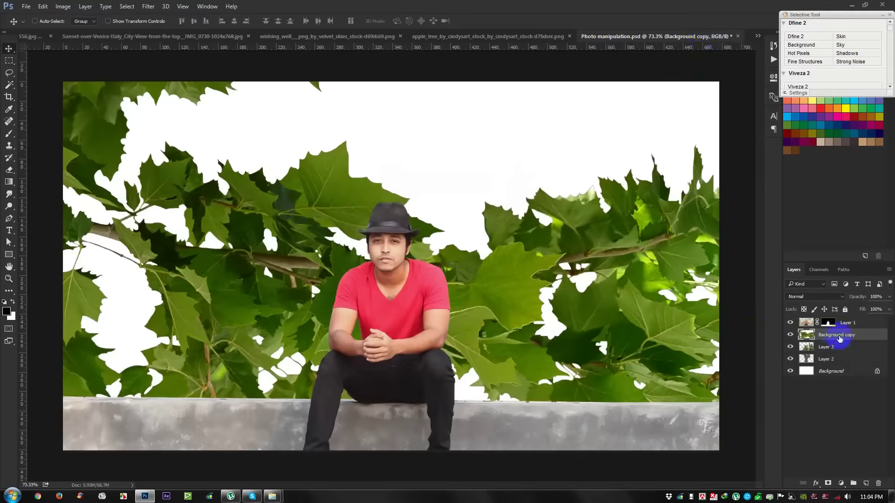
Scale the leafy branch to about 40%, zoom in, and hide the man's Layer 1
key("ctrl+t")
key("ctrl+0")
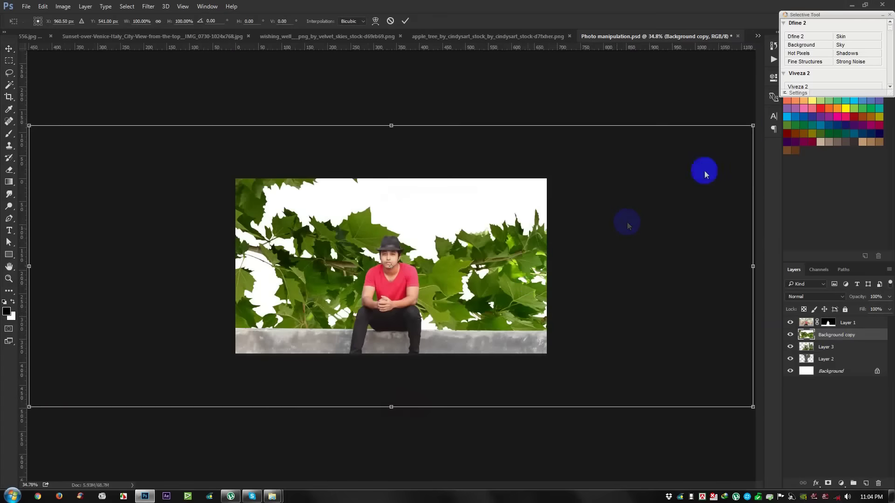
left_click_drag(752, 125, 538, 221)
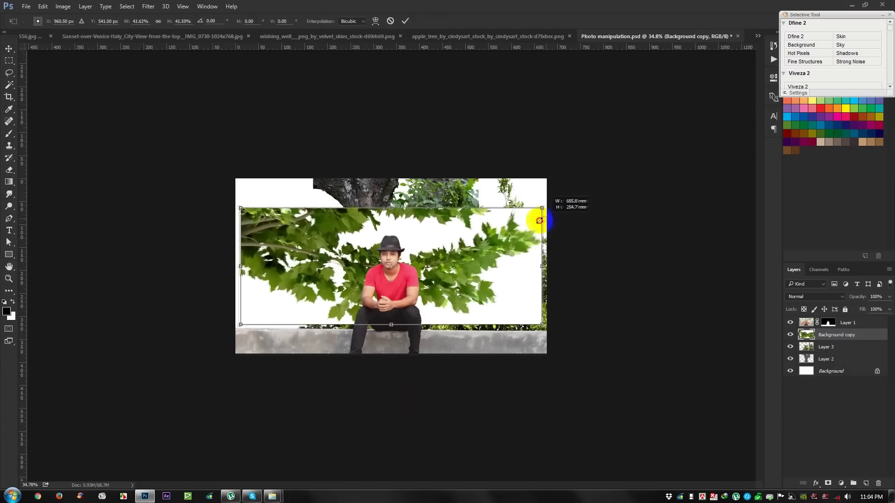
double_click(431, 274)
key("ctrl+plus")
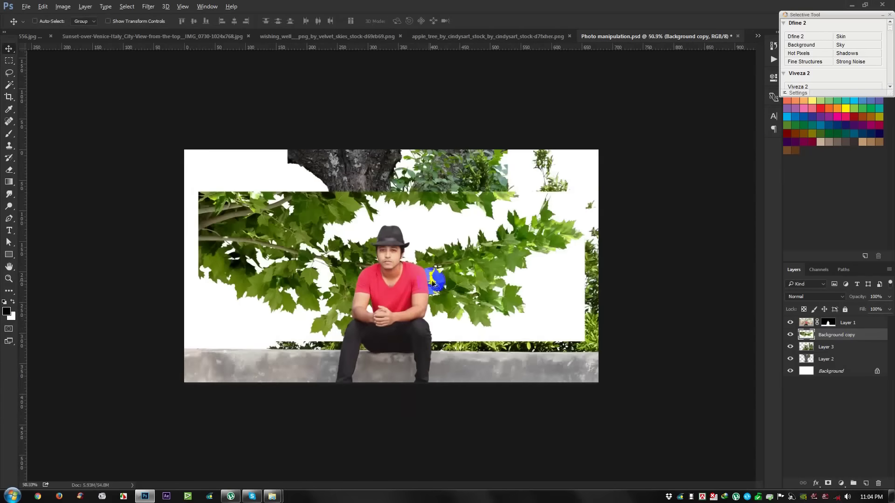
key("ctrl+plus")
left_click(789, 323)
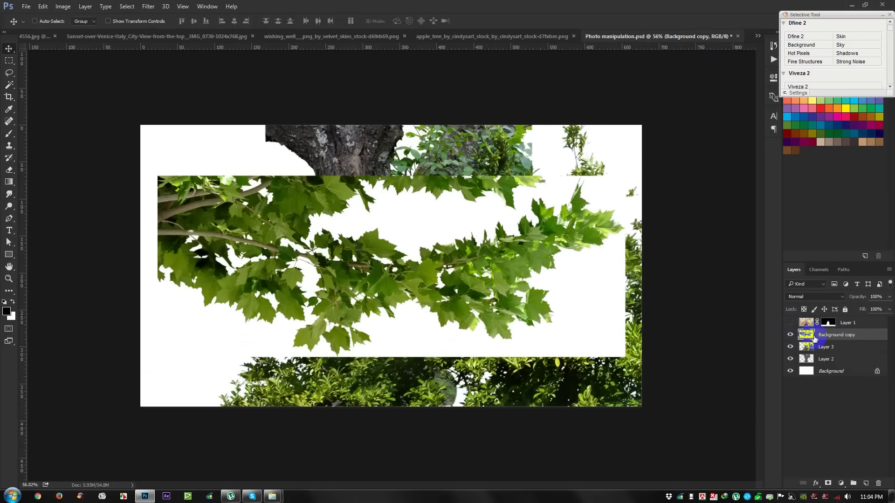
Select the white background by Color Range, invert it, and add a layer mask
left_click(127, 6)
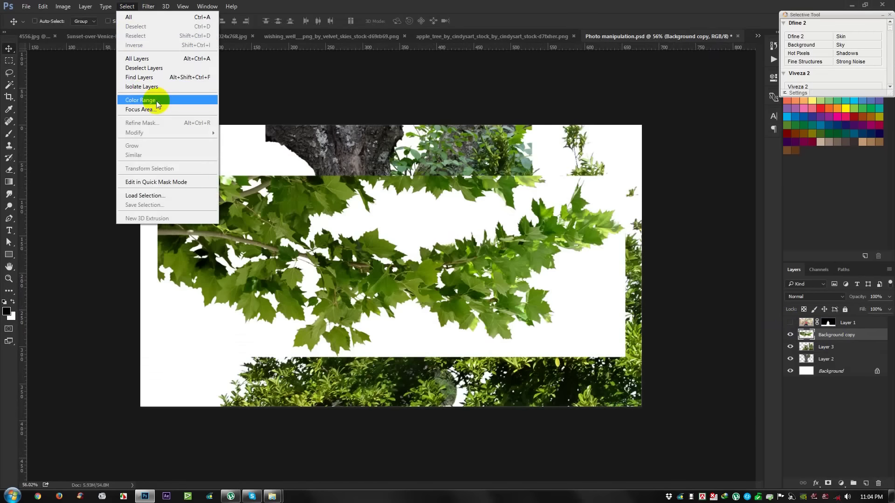
left_click(157, 101)
left_click(418, 221)
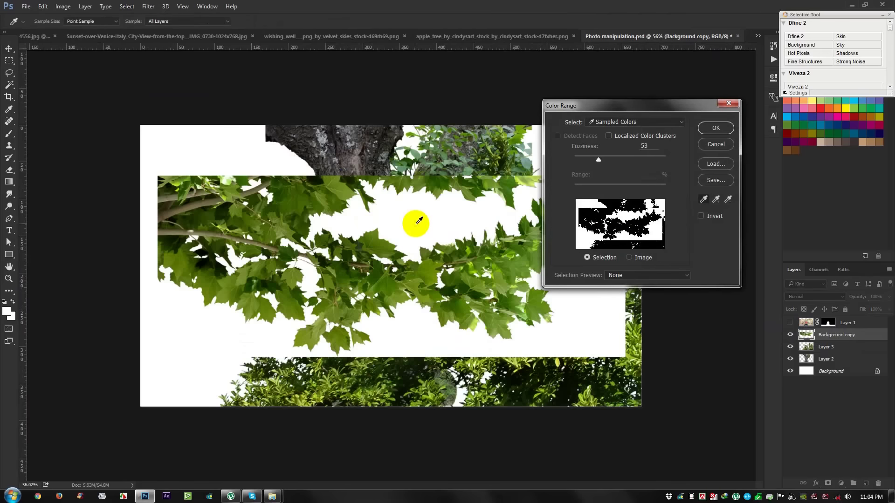
left_click(702, 139)
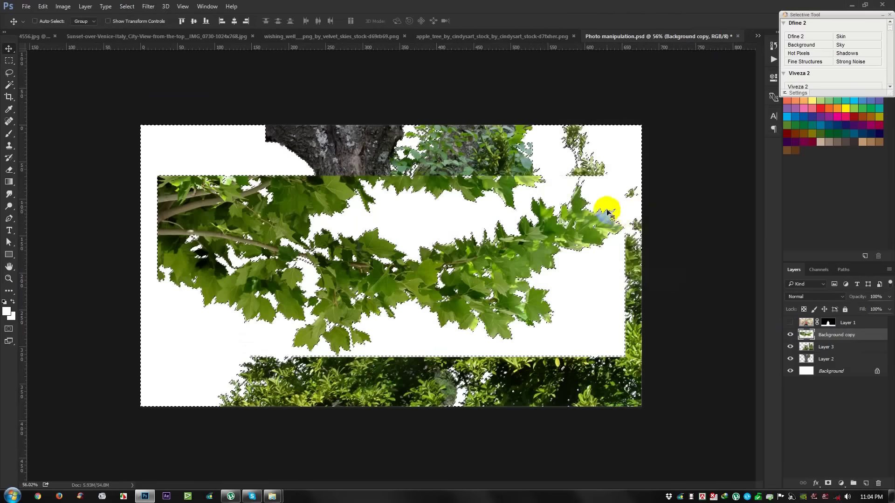
scroll(355, 233, "up", 2)
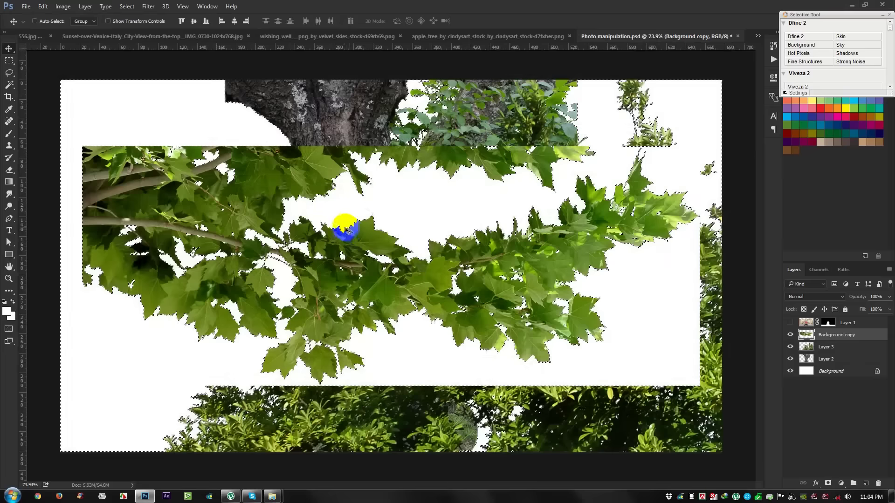
left_click(127, 6)
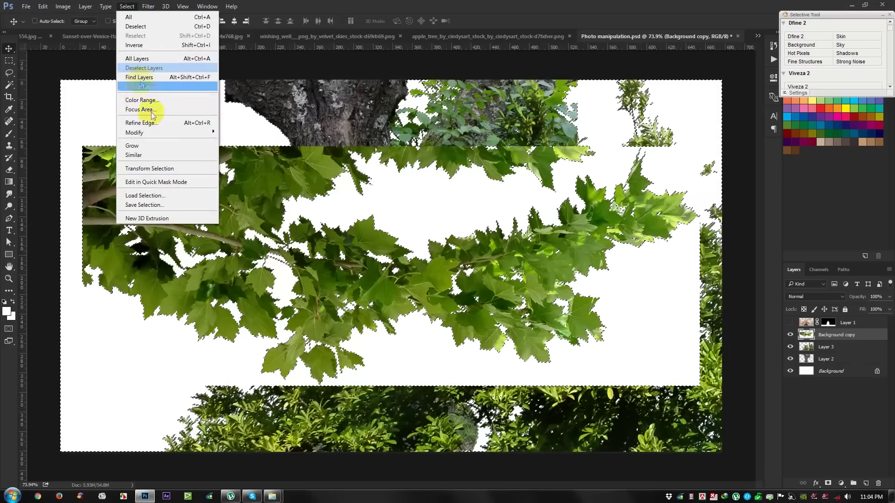
left_click(135, 45)
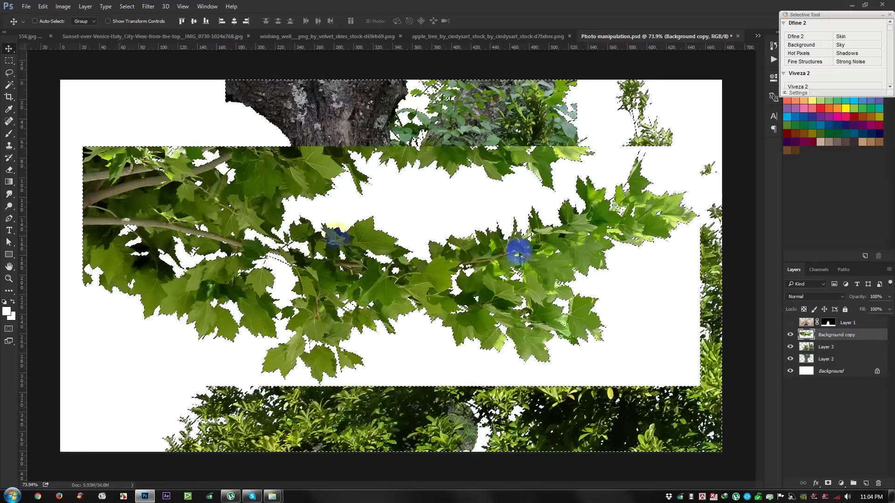
left_click(828, 483)
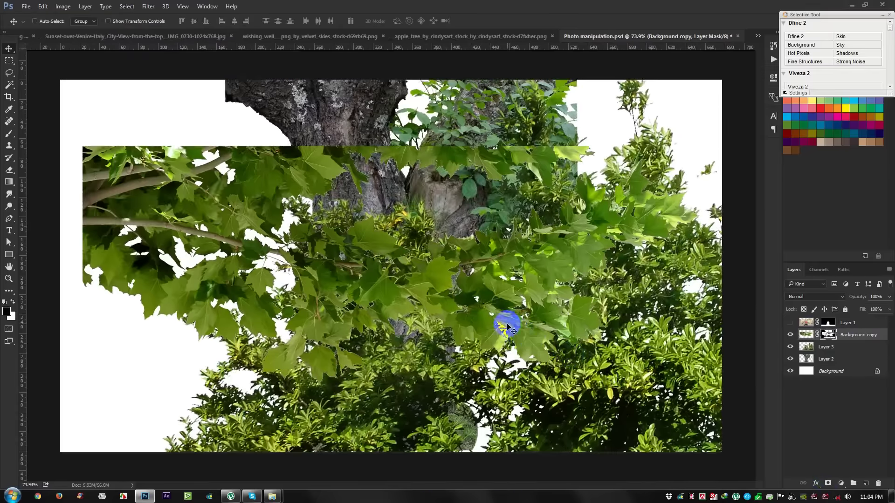
Contract the selection and re-mask the leafy branch with the tighter edge
scroll(372, 356, "up", 3)
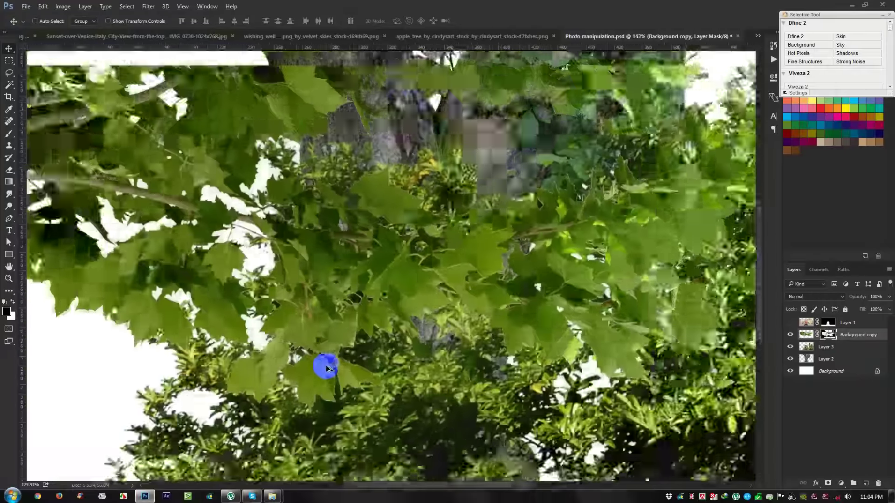
scroll(330, 371, "down", 3)
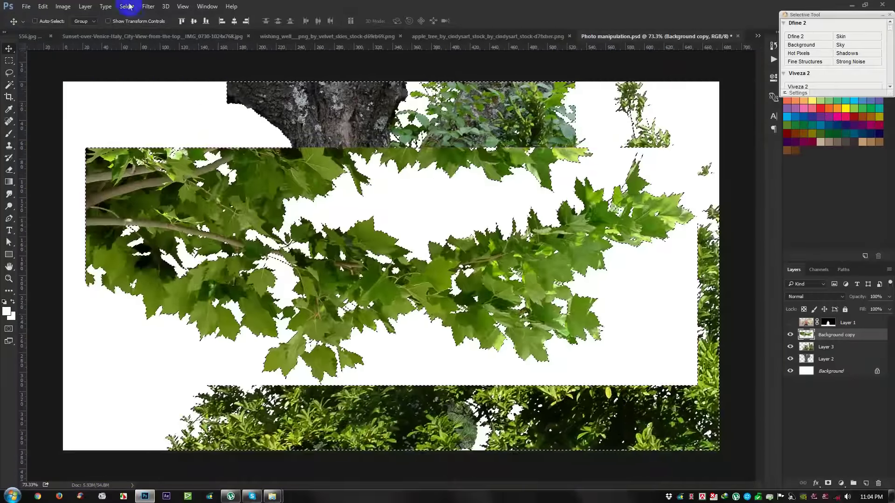
left_click(126, 7)
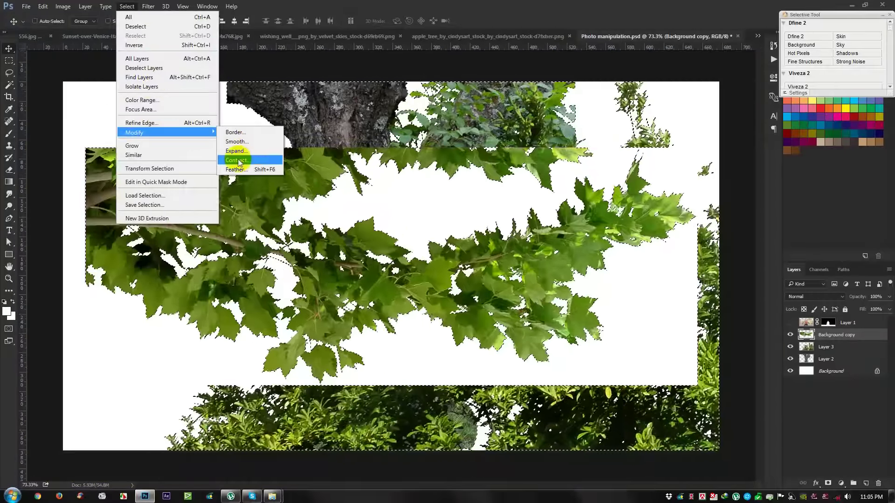
left_click(238, 169)
left_click(492, 167)
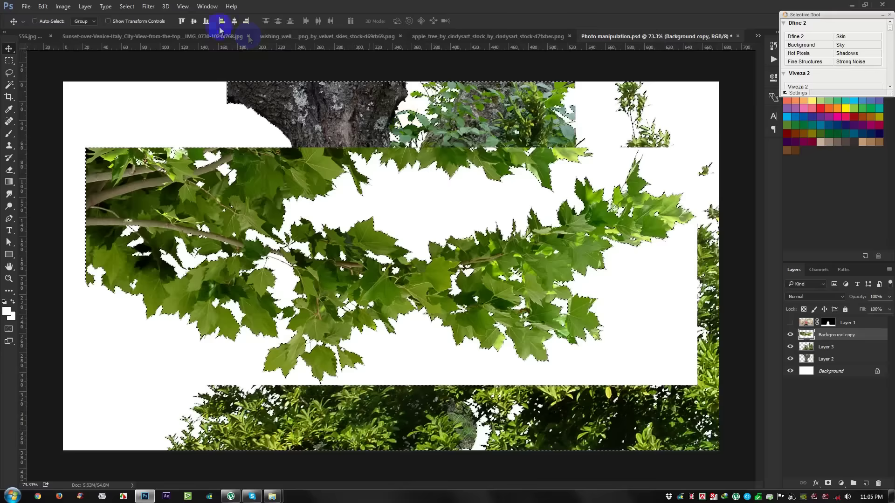
left_click(827, 484)
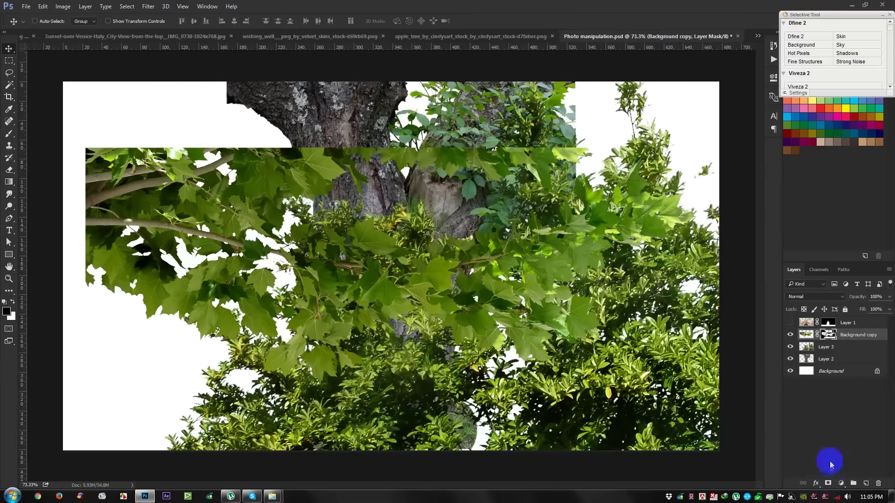
Scale, rotate about 19°, flip vertically and move the leafy branch to the top left
key("ctrl+t")
left_click_drag(697, 385, 612, 352)
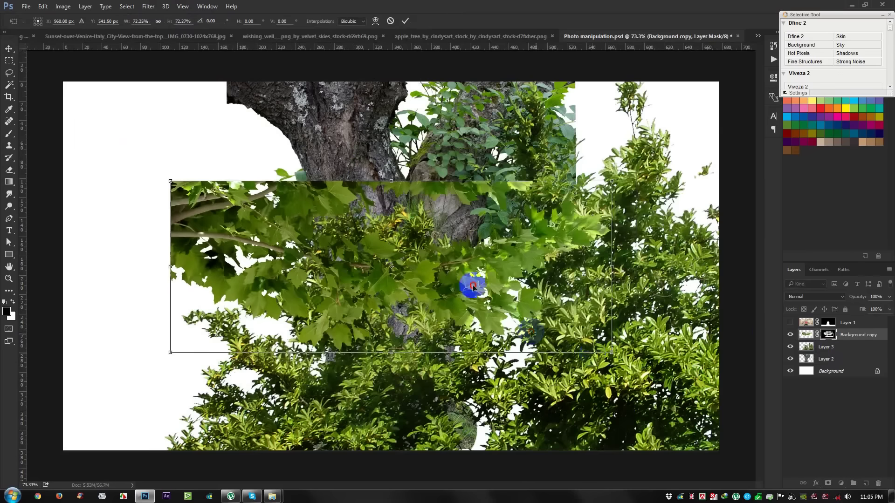
left_click_drag(531, 332, 423, 177)
left_click_drag(582, 255, 385, 156)
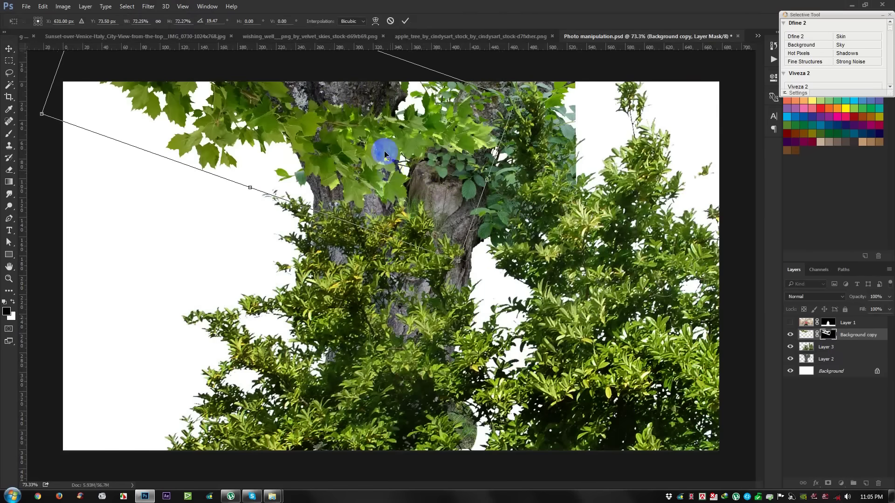
right_click(385, 154)
left_click(427, 302)
mouse_move(423, 263)
left_mouse_down()
mouse_move(392, 106)
mouse_move(379, 110)
left_mouse_up()
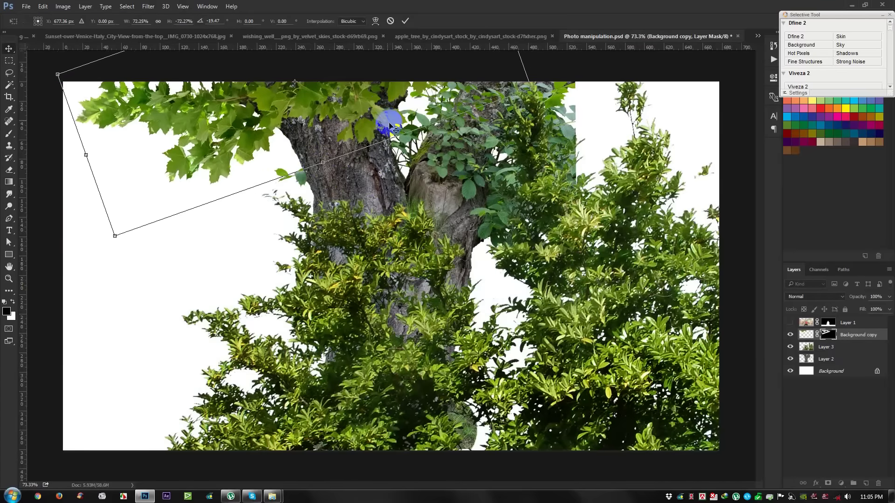
key("Escape")
Select the bush Layer 3 and move it down and left
left_click(835, 347)
mouse_move(613, 371)
left_mouse_down()
mouse_move(483, 457)
mouse_move(485, 440)
left_mouse_up()
key("ctrl+t")
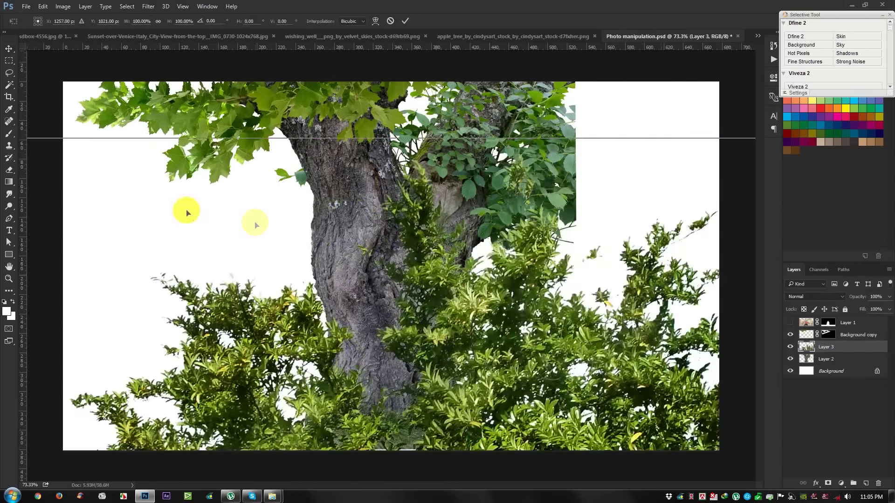
Shrink the bush to under half size, shift it left, and show the man again
key("ctrl+minus")
left_click_drag(138, 179, 319, 325)
left_click_drag(479, 375, 401, 373)
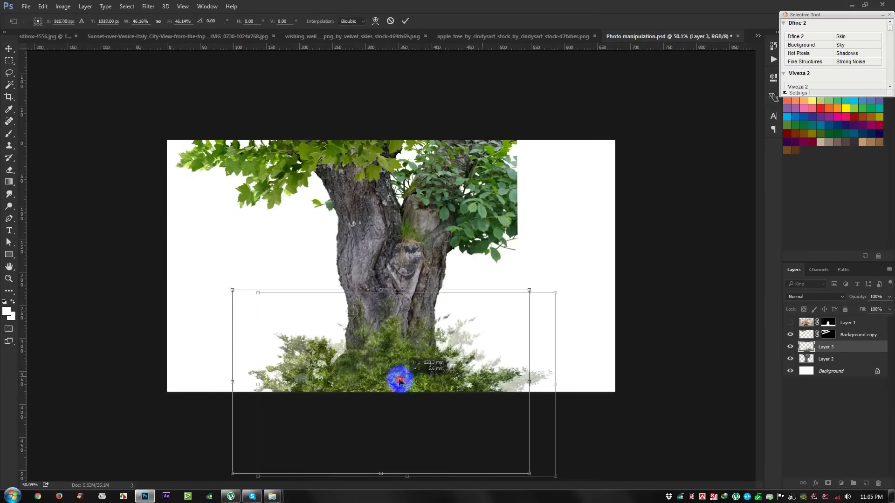
double_click(447, 375)
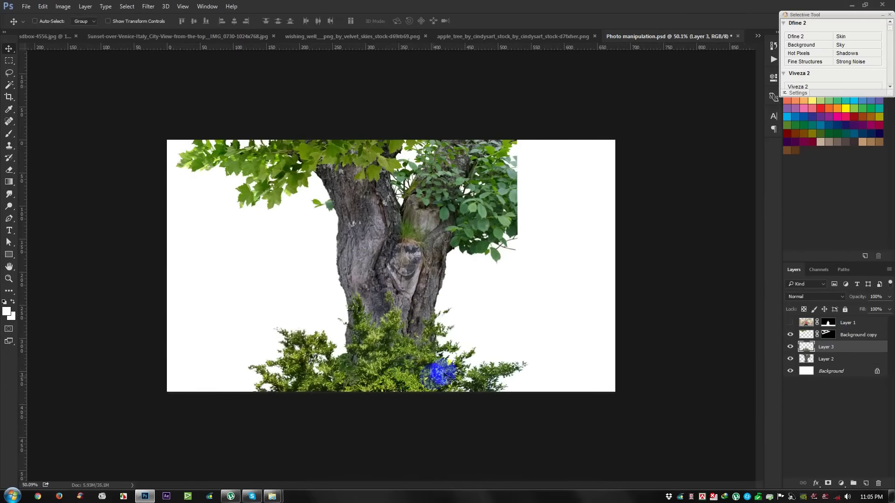
left_click(790, 322)
key("ctrl+plus")
Move the bush layer below Layer 2, shift it left and halve its size
left_click(862, 350)
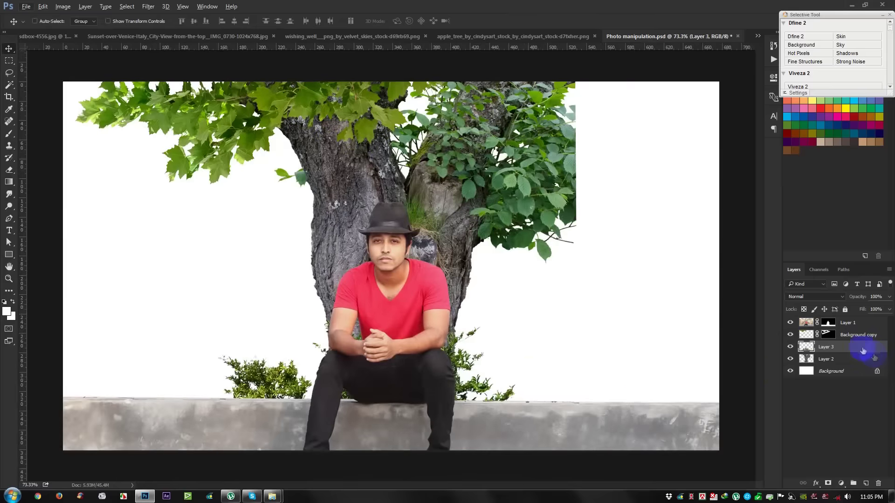
left_click_drag(822, 349, 826, 365)
left_click_drag(480, 387, 294, 409)
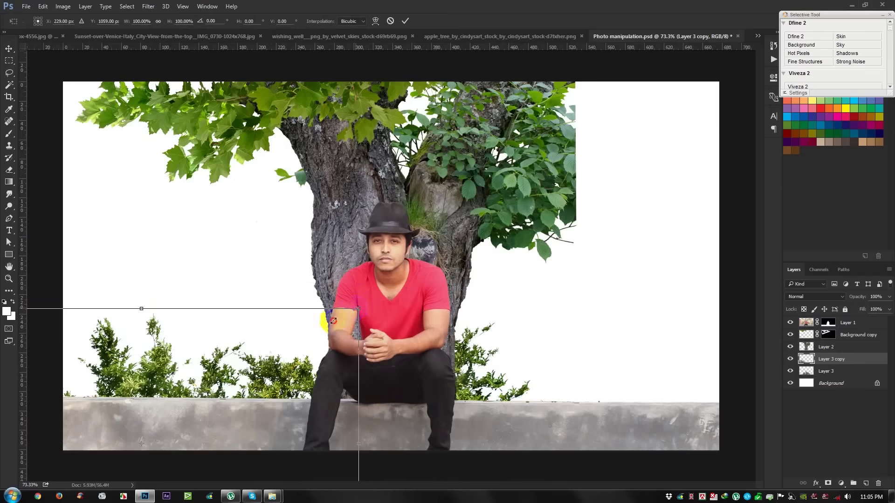
left_click_drag(333, 320, 240, 363)
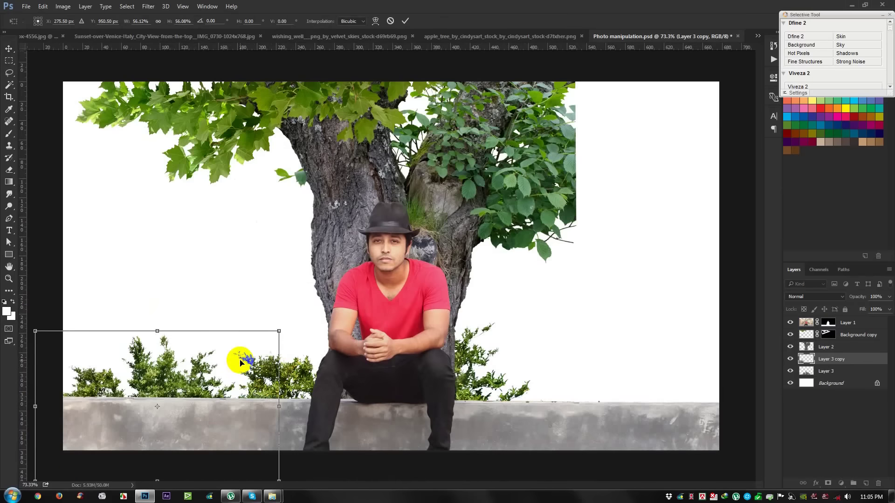
key("Return")
Duplicate the bushes to the right, enlarge, flip horizontally and tilt about 16°
mouse_move(236, 362)
left_mouse_down()
mouse_move(251, 385)
mouse_move(679, 410)
left_mouse_up()
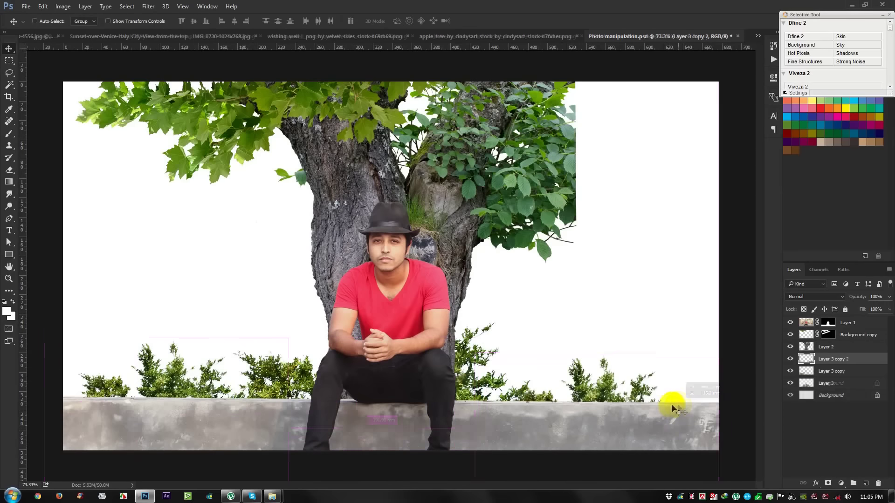
key("ctrl+t")
mouse_move(714, 355)
left_mouse_down()
mouse_move(663, 401)
mouse_move(580, 356)
left_mouse_up()
right_click(627, 386)
left_click(649, 369)
left_click_drag(577, 321, 572, 299)
left_click_drag(585, 383, 615, 384)
key("Return")
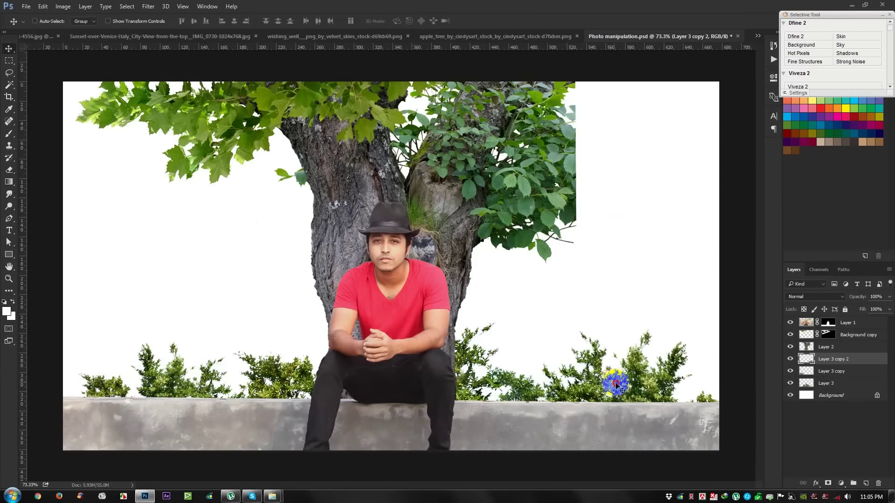
Tilt and slightly enlarge the left-hand bushes, then reorder the bush layers
left_click(791, 371)
left_click(828, 371)
key("ctrl+t")
left_click_drag(298, 373, 335, 400)
left_click_drag(295, 340, 333, 334)
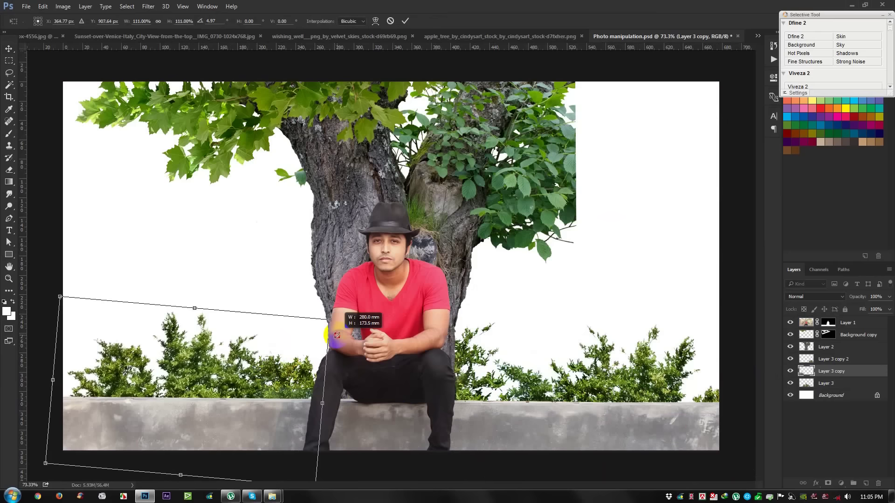
key("Return")
mouse_move(829, 370)
left_mouse_down()
mouse_move(833, 383)
mouse_move(825, 353)
left_mouse_up()
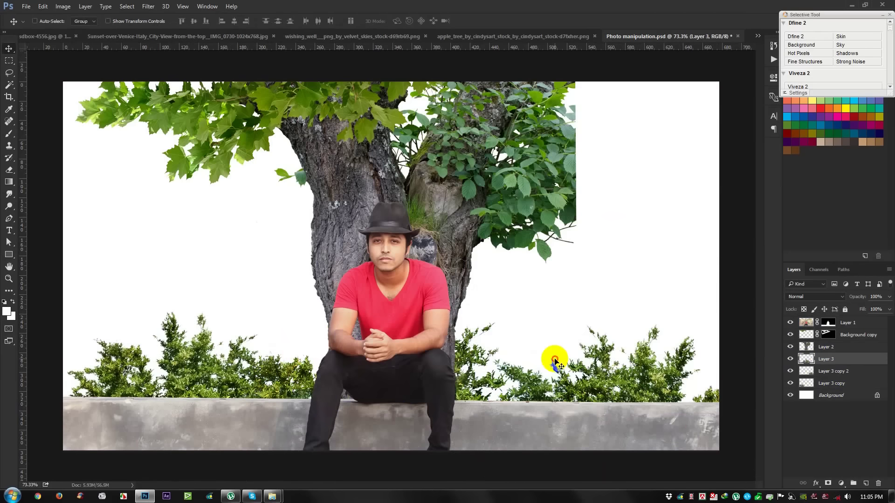
scroll(554, 359, "up", 1)
scroll(555, 360, "down", 1)
scroll(554, 360, "down", 1)
scroll(554, 360, "up", 1)
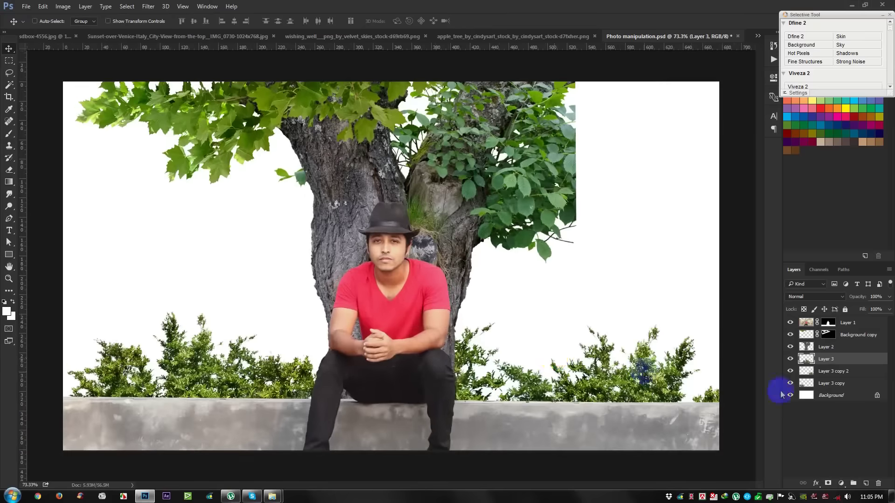
Nudge the right-hand bushes slightly right and down into place
left_click(829, 371)
left_click_drag(715, 378, 719, 370)
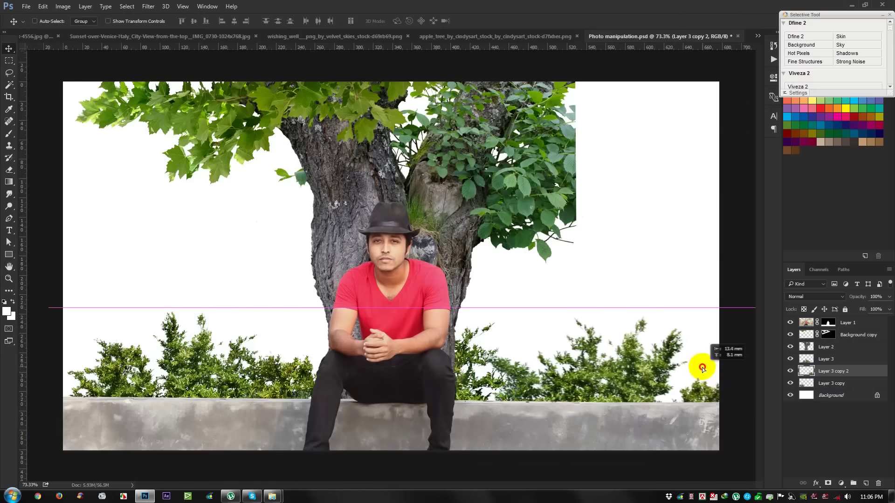
left_click_drag(718, 370, 708, 373)
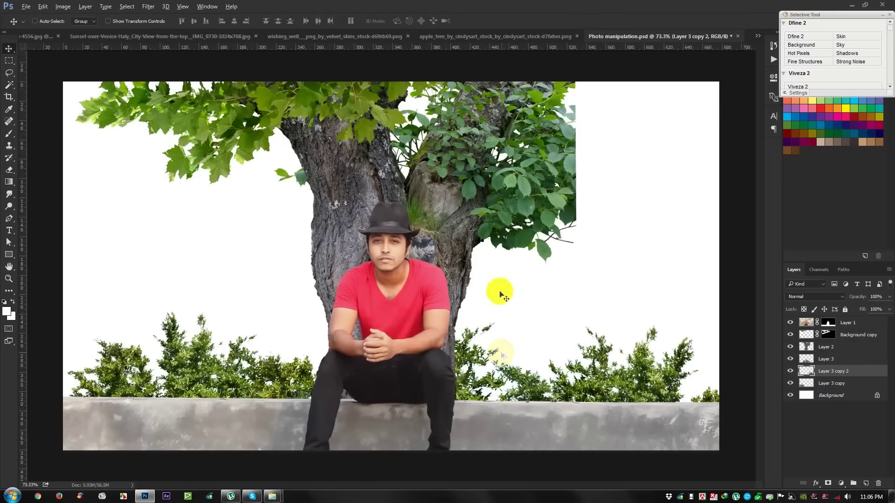
scroll(521, 218, "up", 5)
scroll(531, 233, "down", 2)
scroll(480, 384, "up", 4)
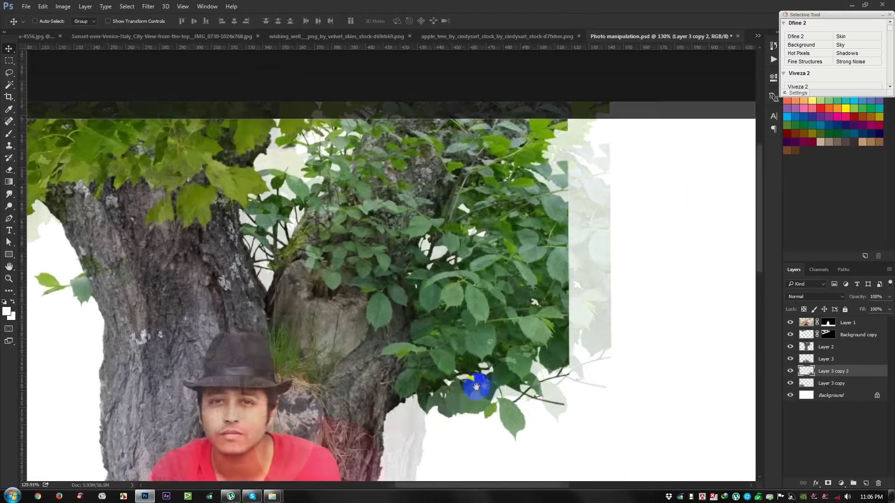
scroll(476, 383, "up", 1)
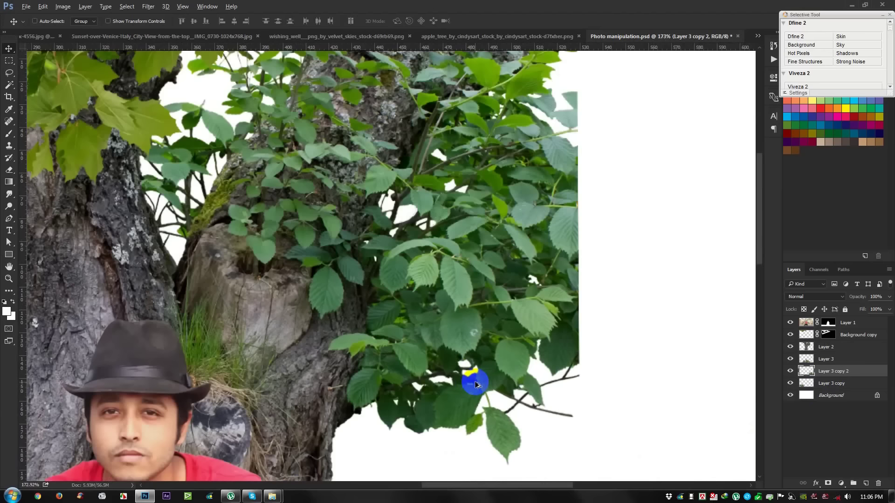
Select the apple tree Layer 2 and lasso the foliage's straight-cut right edge
left_click(847, 335)
left_click(845, 324)
left_click(831, 347)
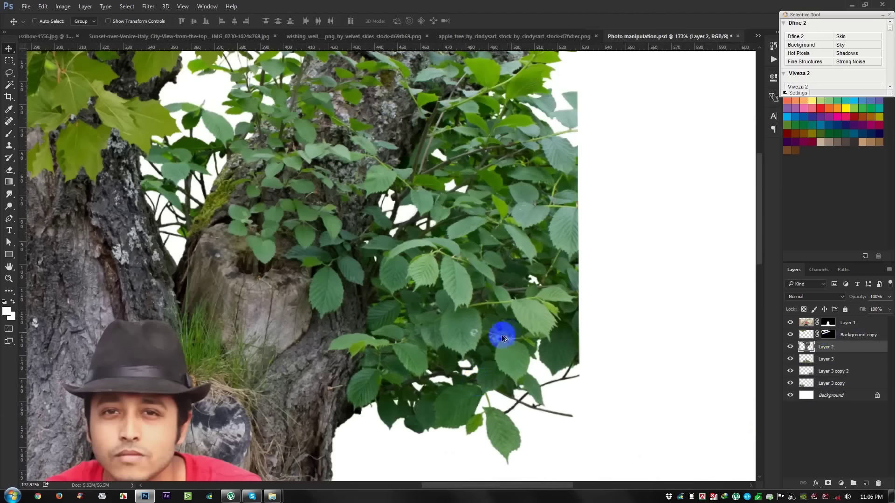
scroll(512, 339, "up", 2)
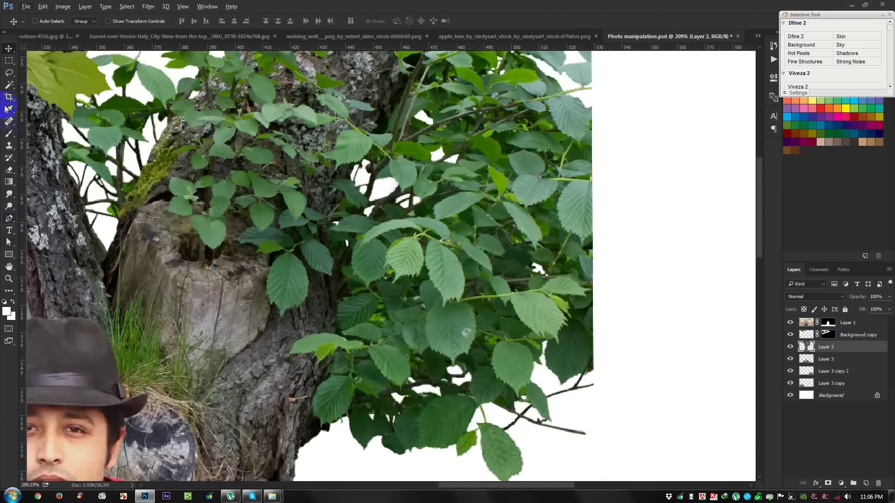
left_click(9, 78)
left_click(30, 76)
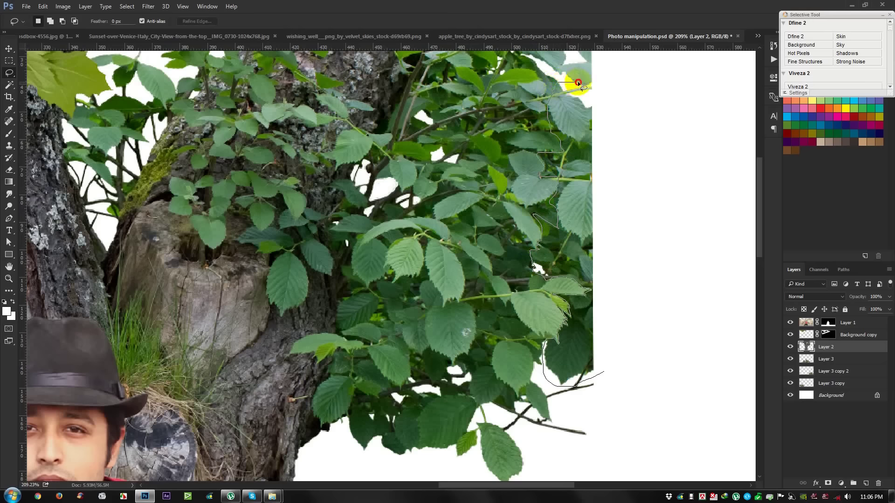
left_click_drag(578, 82, 653, 371)
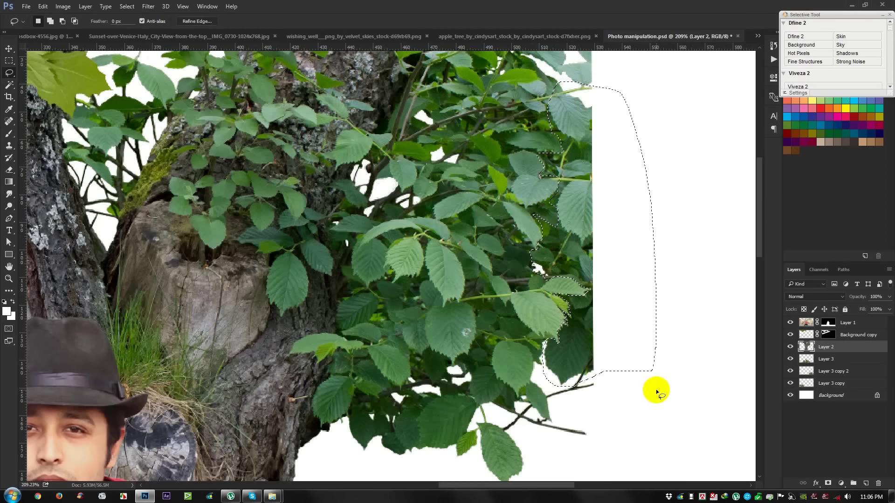
Delete the selected leaves along the tree's right edge and lasso another stretch of foliage edge
key("Delete")
scroll(655, 390, "up", 4)
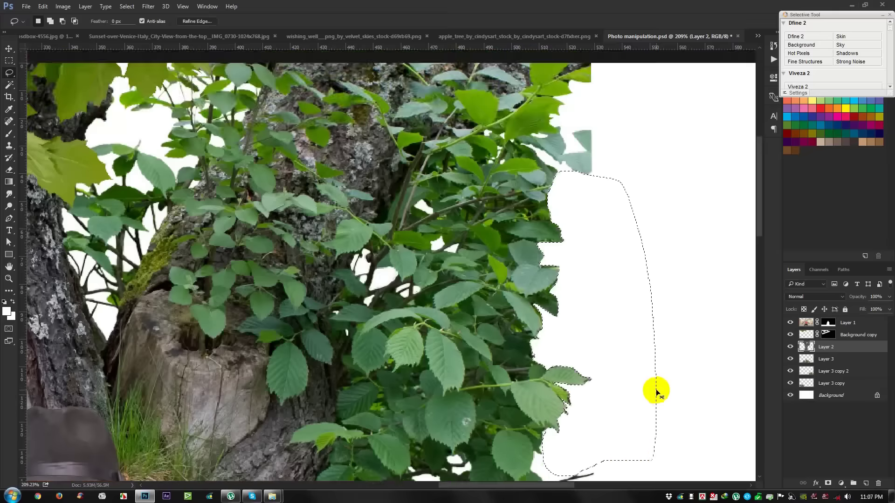
key("ctrl+d")
scroll(624, 291, "up", 2)
left_click_drag(589, 255, 561, 219)
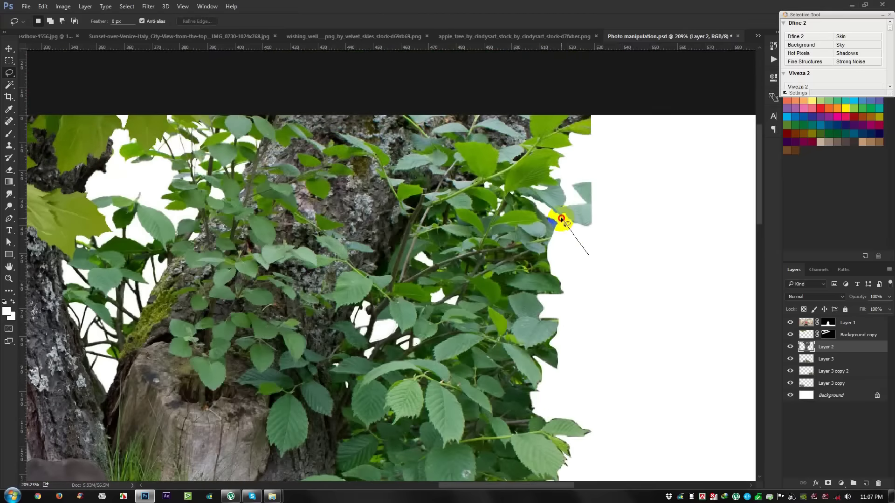
left_click_drag(568, 188, 632, 241)
key("ctrl+d")
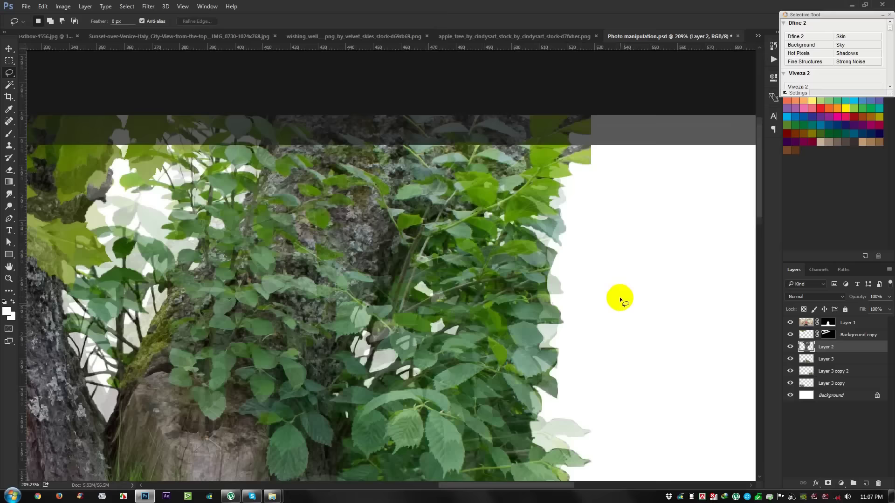
Outline the upper foliage edge, drop that selection, and zoom out to view the whole composite
scroll(619, 297, "up", 2)
mouse_move(576, 196)
left_mouse_down()
mouse_move(559, 183)
mouse_move(612, 229)
left_mouse_up()
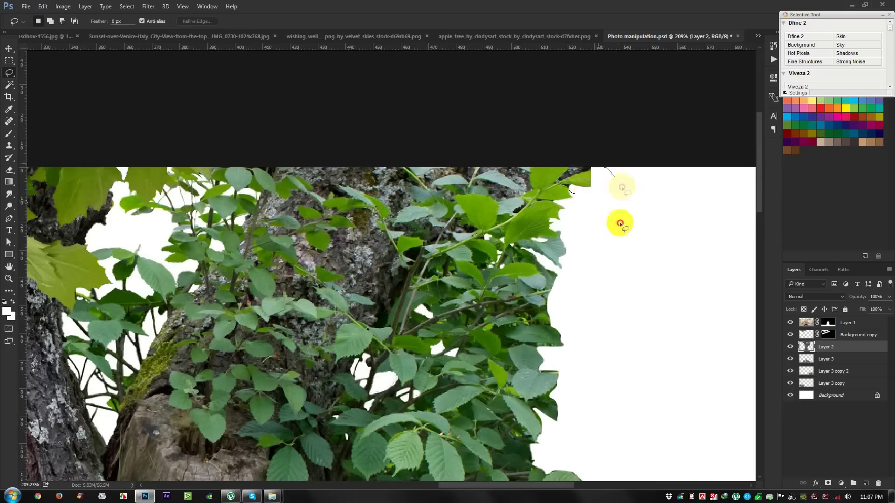
left_click(608, 258)
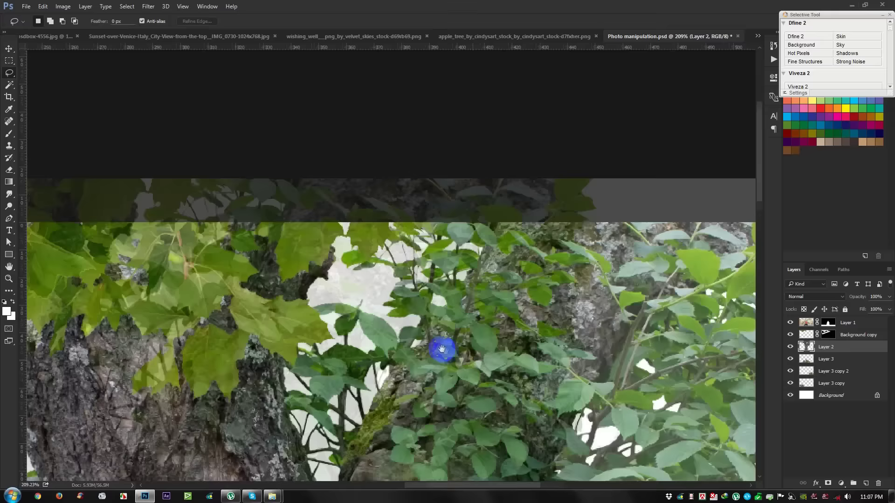
left_click_drag(441, 349, 466, 304)
scroll(339, 230, "down", 1)
scroll(330, 230, "down", 1)
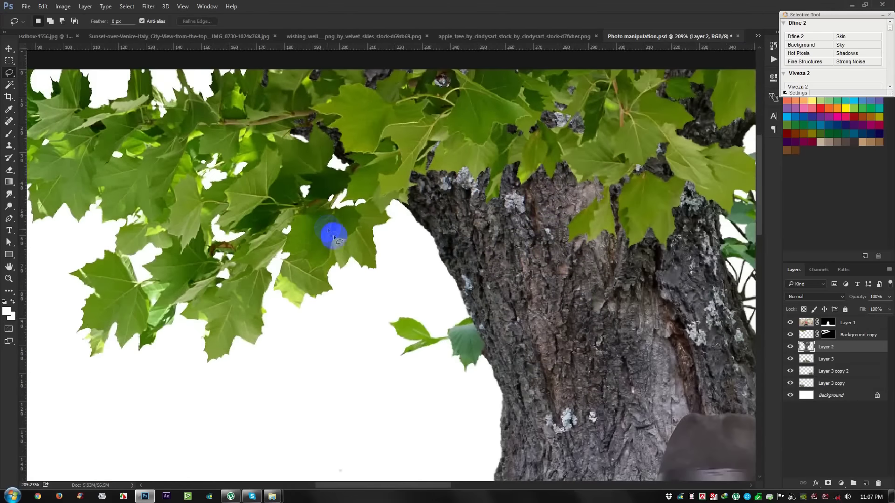
scroll(335, 242, "down", 1)
scroll(339, 254, "down", 1)
scroll(339, 254, "down", 2)
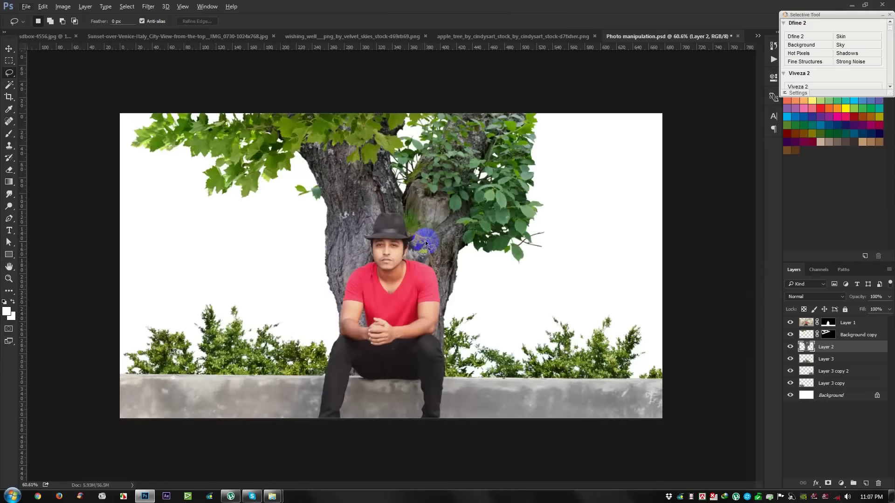
key("ctrl+plus")
Drag the wishing well into the composite, shrink it to about a quarter and tilt it right of the tree
left_click(9, 49)
left_click(303, 36)
mouse_move(385, 189)
left_mouse_down()
mouse_move(723, 36)
mouse_move(520, 242)
left_mouse_up()
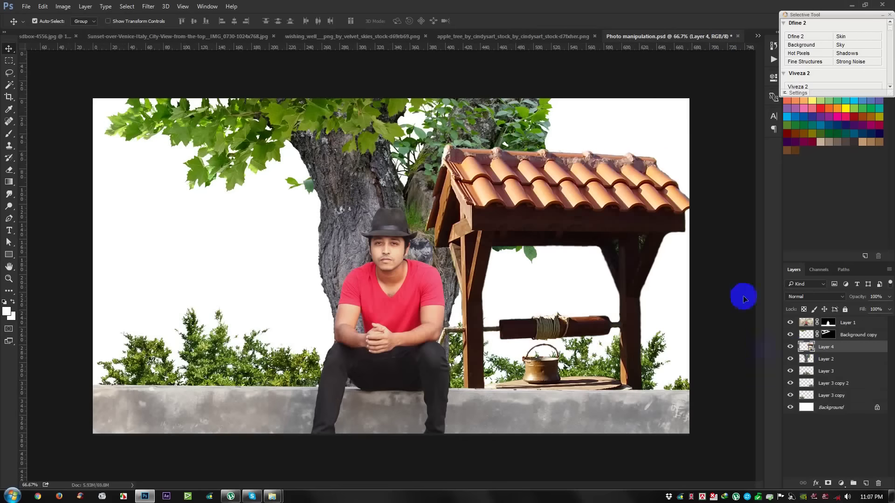
key("ctrl+t")
left_click_drag(323, 76, 485, 256)
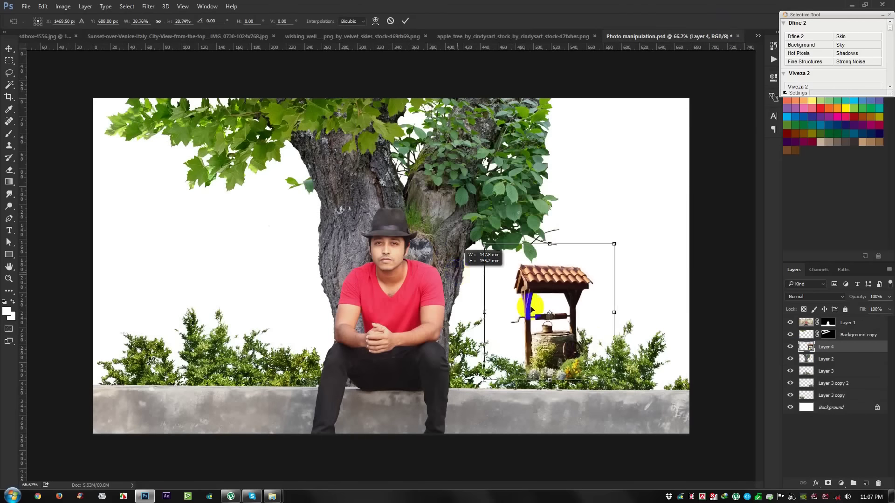
mouse_move(589, 373)
left_mouse_down()
mouse_move(658, 397)
mouse_move(689, 379)
left_mouse_up()
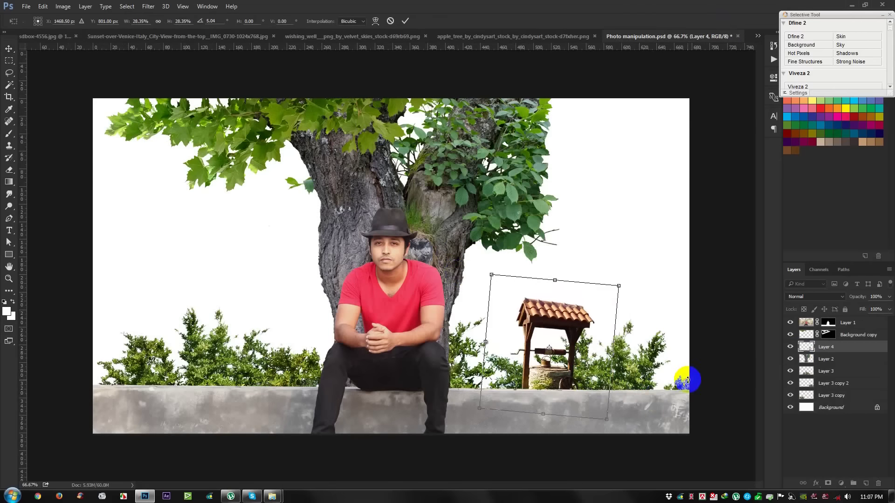
key("Return")
Move the wishing well layer (Layer 4) below all the bush layers
left_click_drag(837, 349, 832, 395)
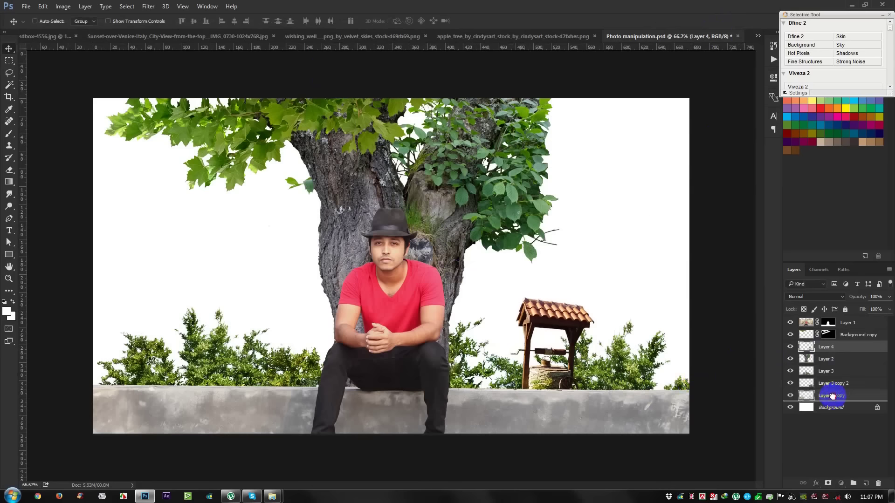
left_click_drag(652, 371, 640, 378)
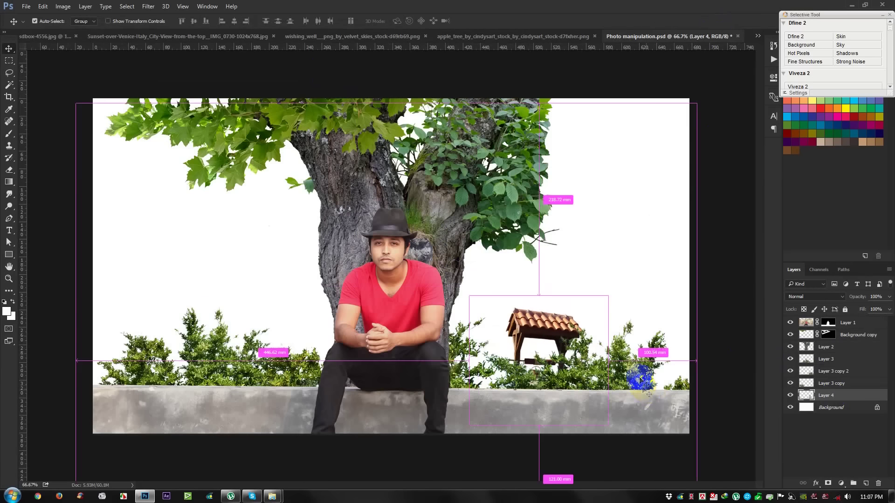
left_click(499, 330)
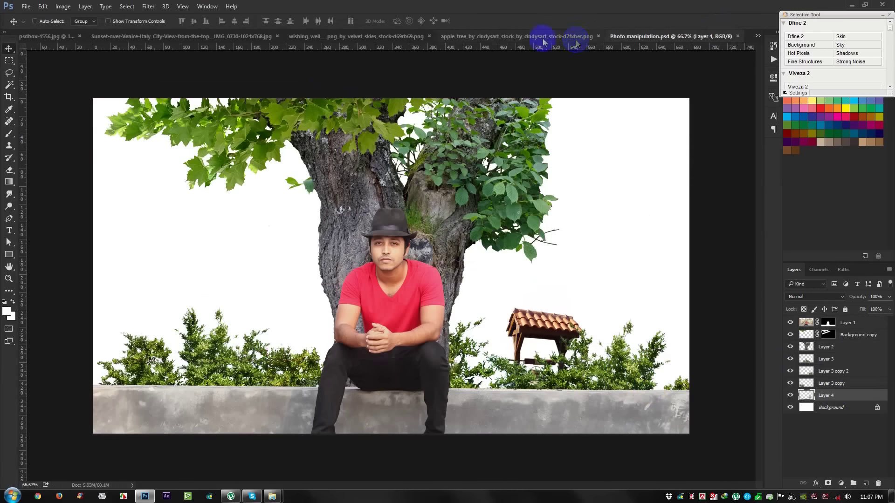
left_click(515, 41)
Bring the apple branch in as Layer 5 and scale it down to about 14%
left_click_drag(359, 186, 544, 167)
left_click(830, 395)
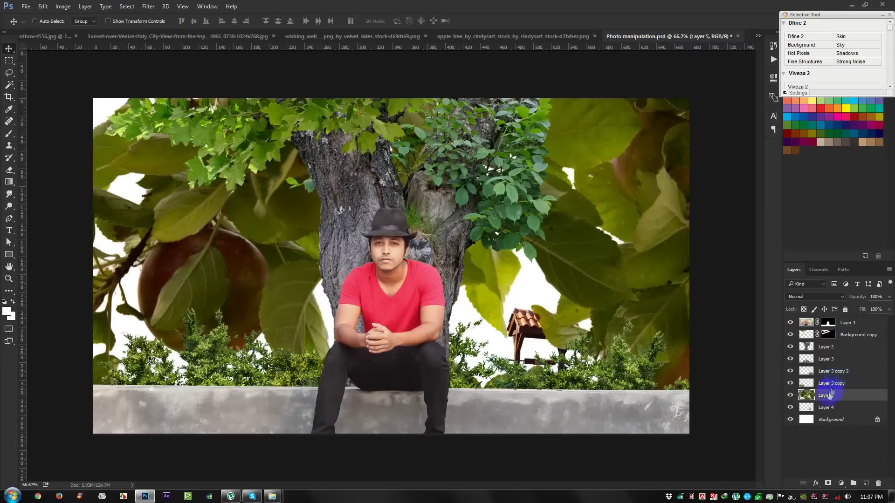
key("ctrl+t")
key("ctrl+0")
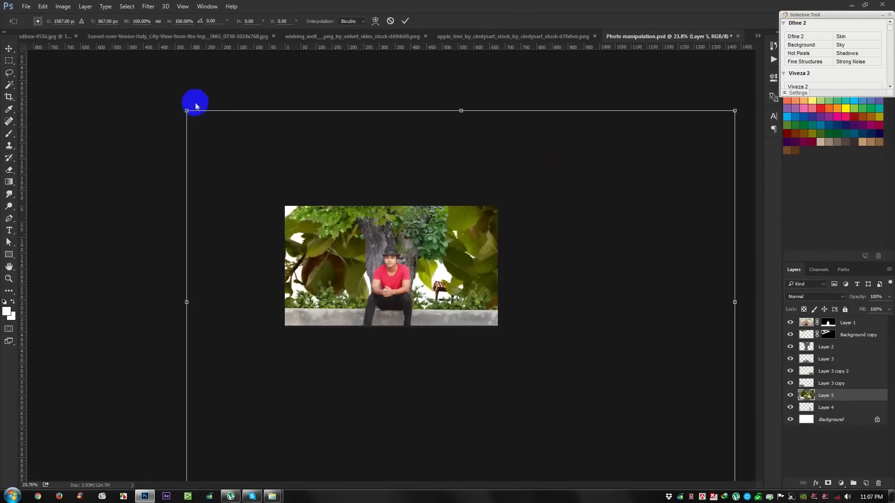
left_click_drag(187, 111, 385, 250)
left_click_drag(400, 279, 346, 220)
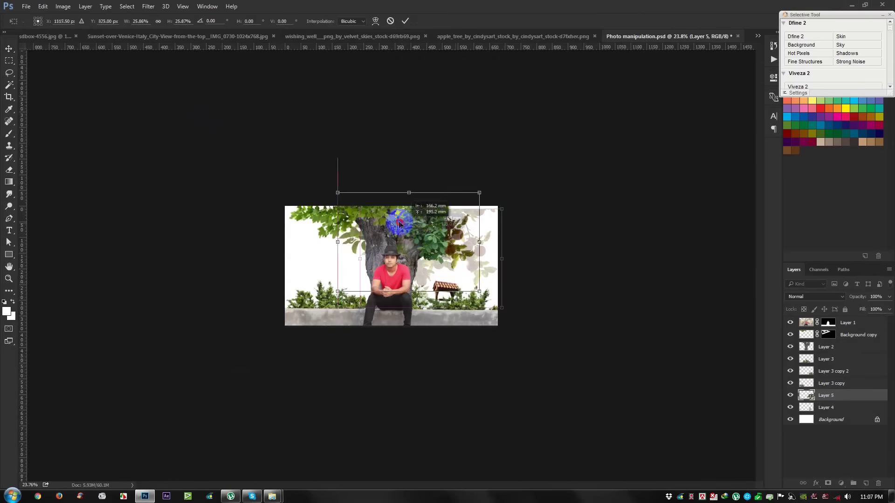
left_click_drag(460, 202, 440, 212)
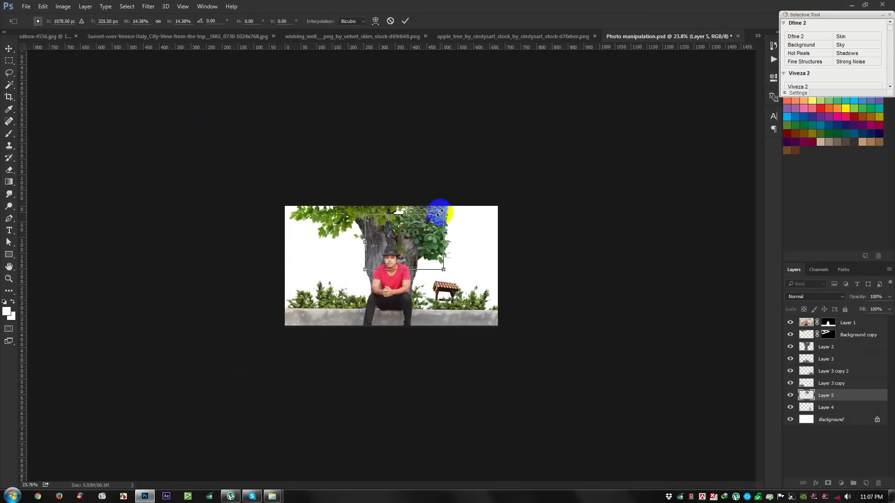
key("Return")
key("ctrl+0")
Move the apple branch layer to the top of the stack and position it over the tree canopy
left_click_drag(817, 395, 817, 319)
scroll(438, 184, "up", 2)
mouse_move(437, 184)
left_mouse_down()
mouse_move(497, 156)
mouse_move(503, 133)
left_mouse_up()
scroll(503, 134, "down", 2)
scroll(476, 132, "down", 2)
scroll(466, 132, "up", 2)
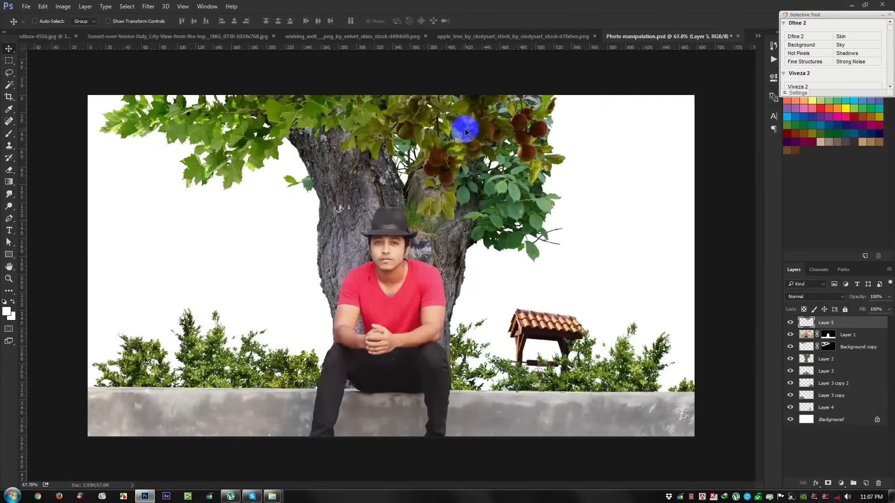
scroll(467, 133, "up", 1)
left_click_drag(539, 110, 551, 144)
scroll(523, 110, "down", 2)
scroll(523, 109, "up", 3)
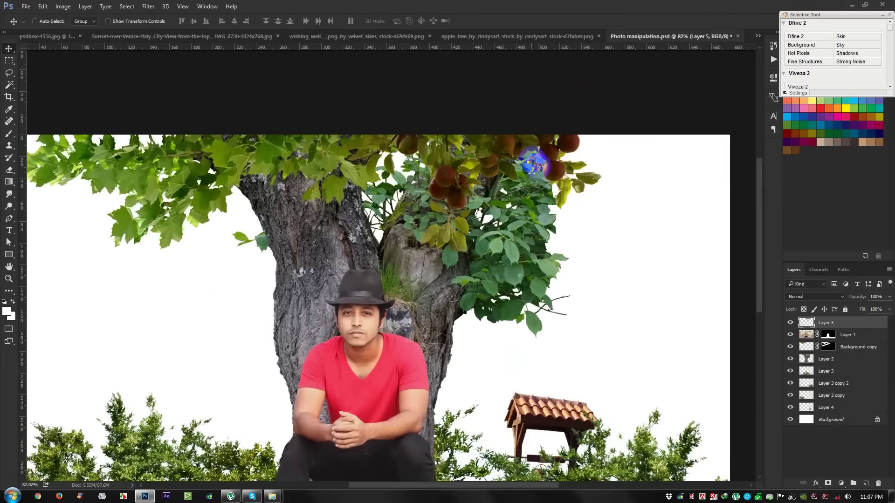
left_click_drag(529, 156, 562, 192)
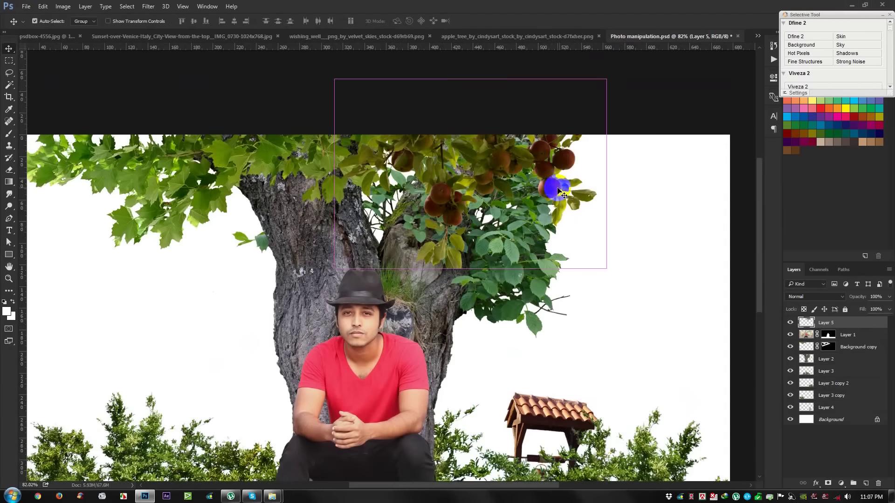
Flip the apple branch horizontally, shift it right and rotate it about 12 degrees
key("ctrl+t")
right_click(516, 176)
left_click(566, 316)
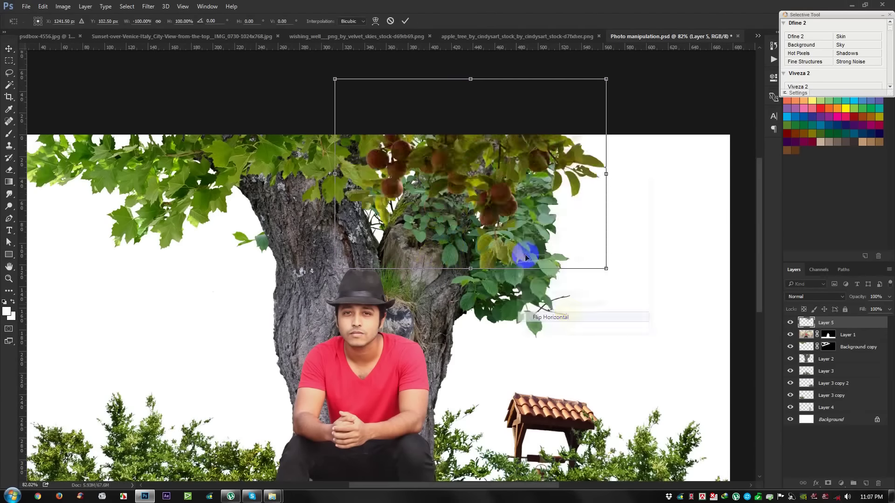
left_click_drag(506, 206, 574, 201)
left_click_drag(606, 315, 635, 297)
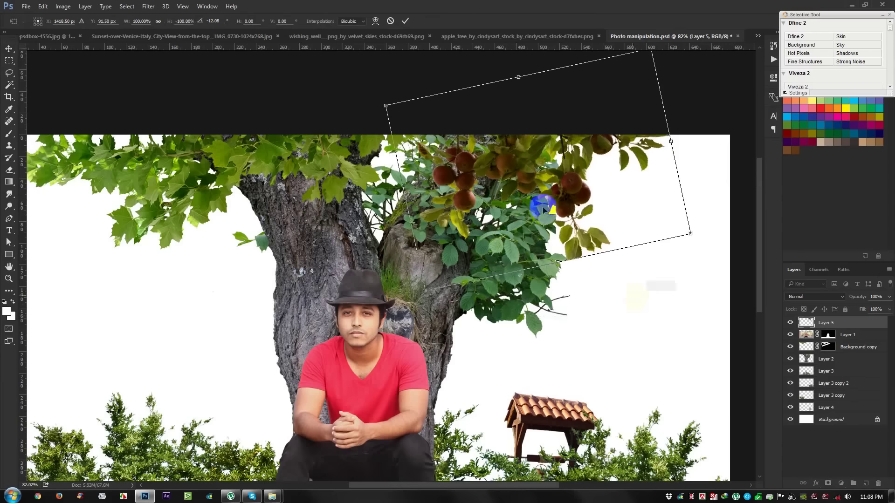
double_click(590, 242)
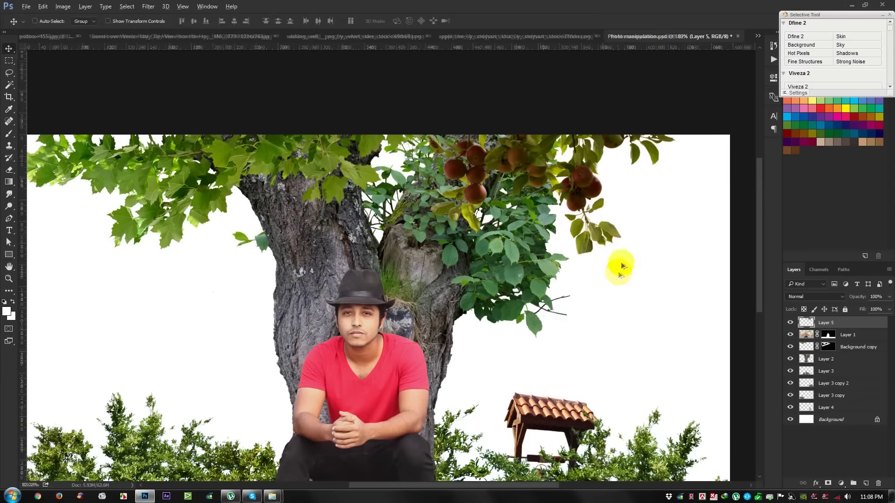
scroll(621, 266, "up", 5)
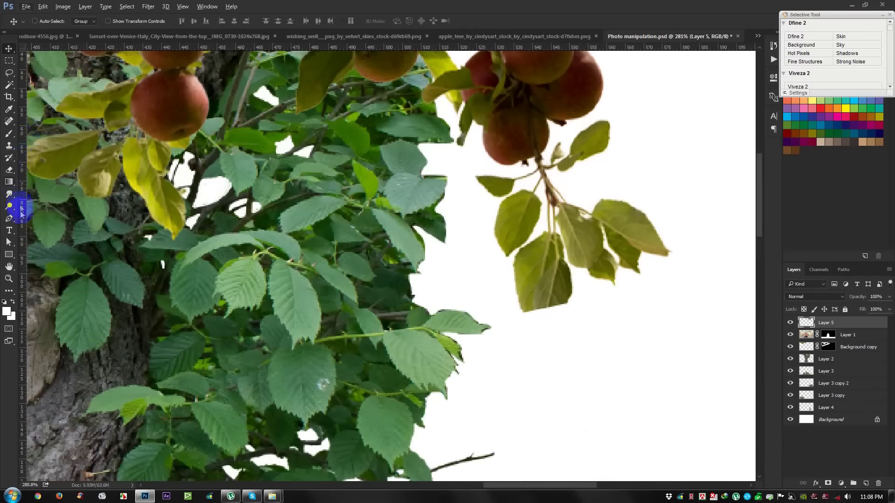
Lasso the area below the lowest leaf and clone-stamp leaf texture into it to form a tip
left_click(11, 222)
left_click(8, 73)
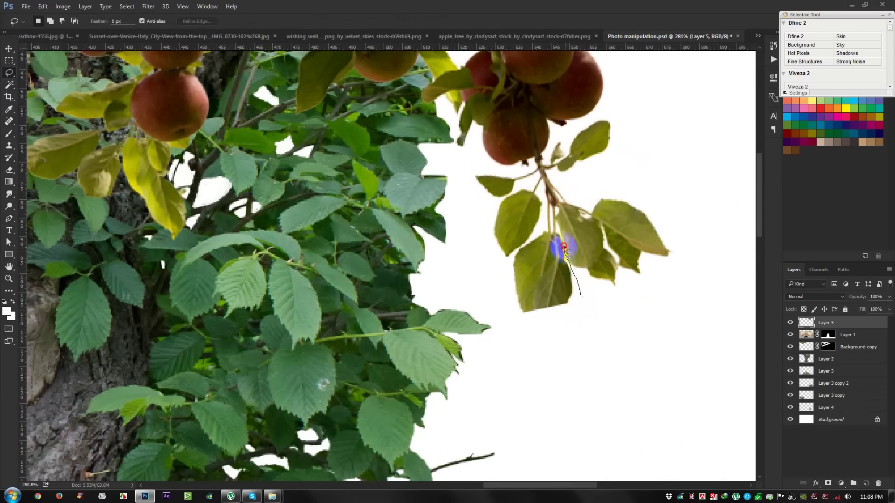
left_click_drag(561, 238, 583, 304)
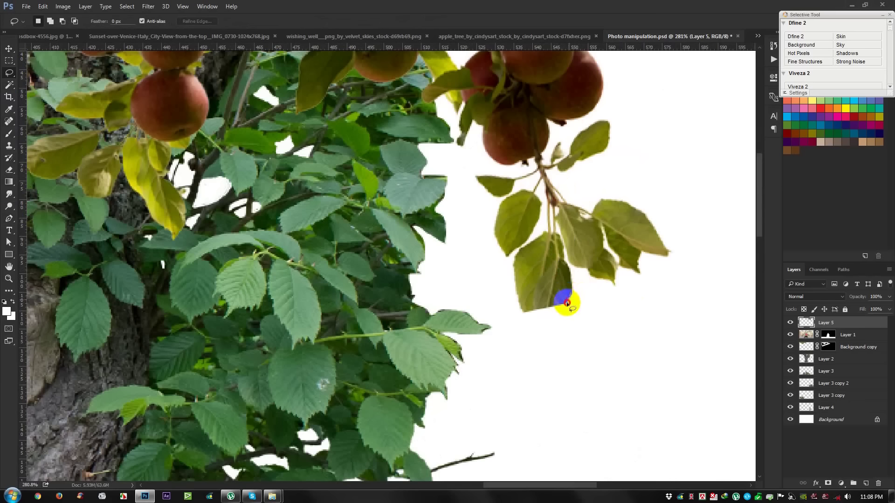
left_click_drag(557, 320, 540, 335)
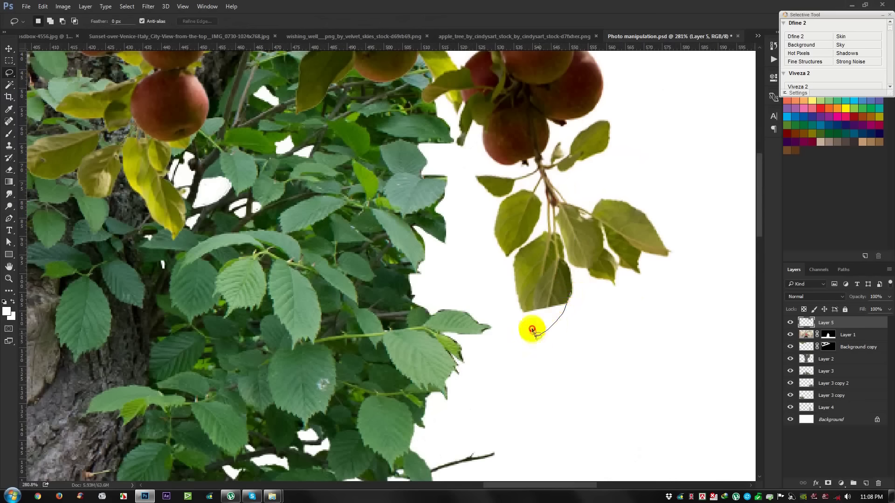
left_click_drag(524, 309, 547, 302)
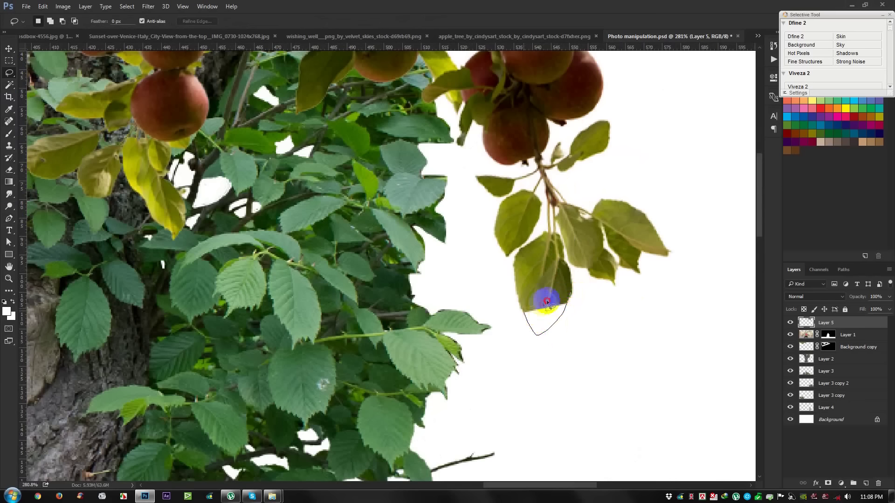
left_click(10, 147)
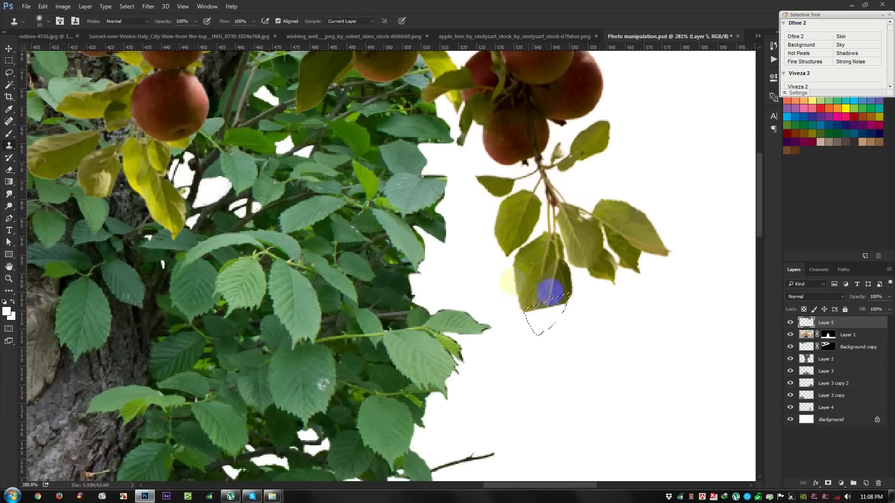
mouse_move(549, 289)
left_mouse_down()
mouse_move(539, 283)
mouse_move(544, 315)
left_mouse_up()
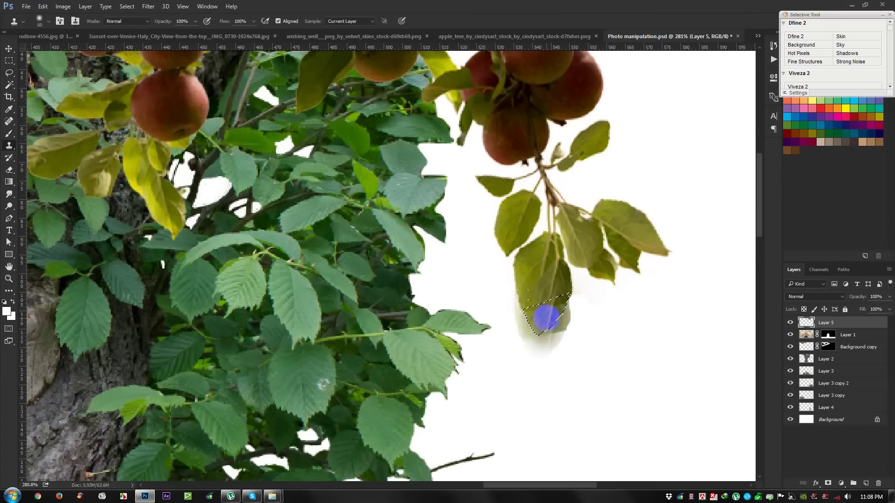
left_click(313, 250)
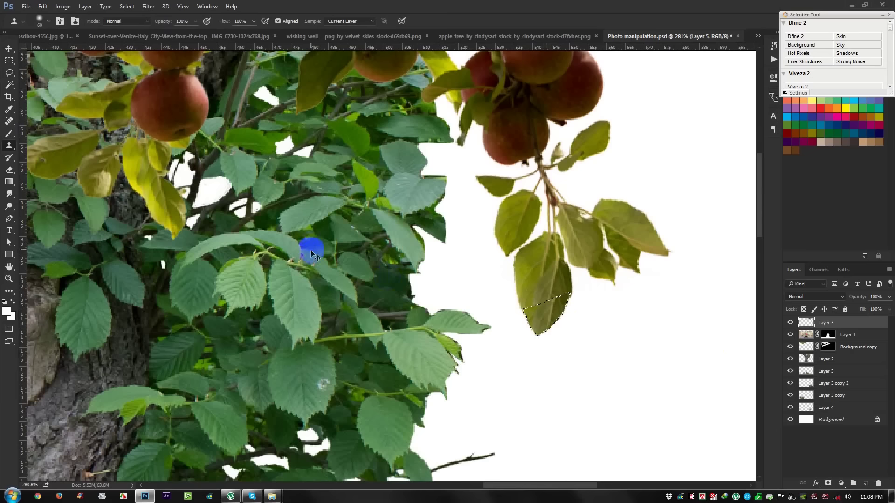
left_click(9, 48)
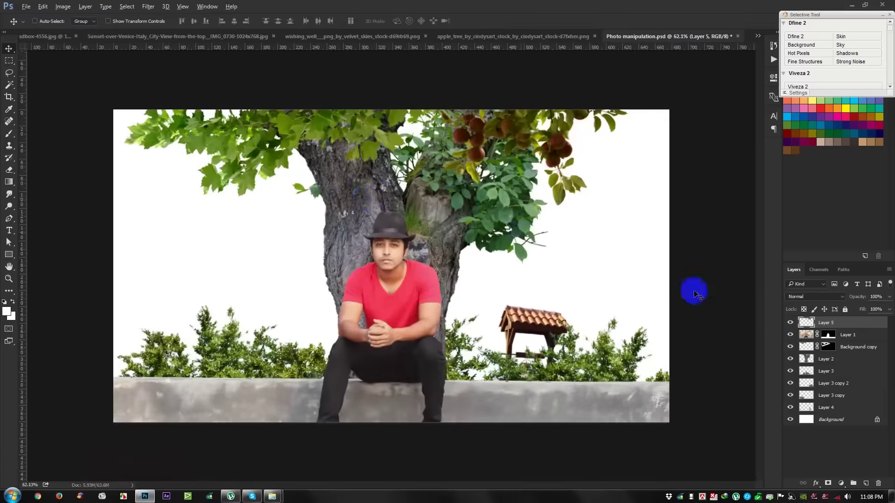
Apply Image > Auto Contrast to the apple branch and to Layer 2, undoing once to compare
scroll(652, 240, "up", 1)
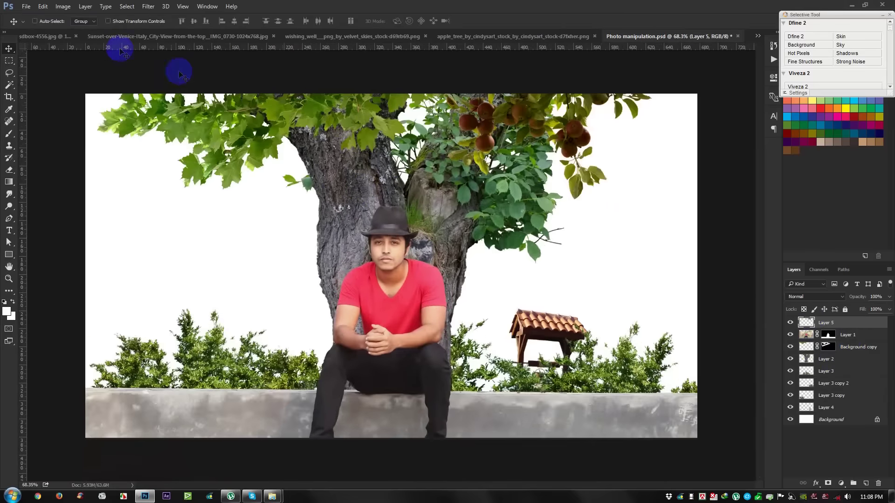
left_click(63, 6)
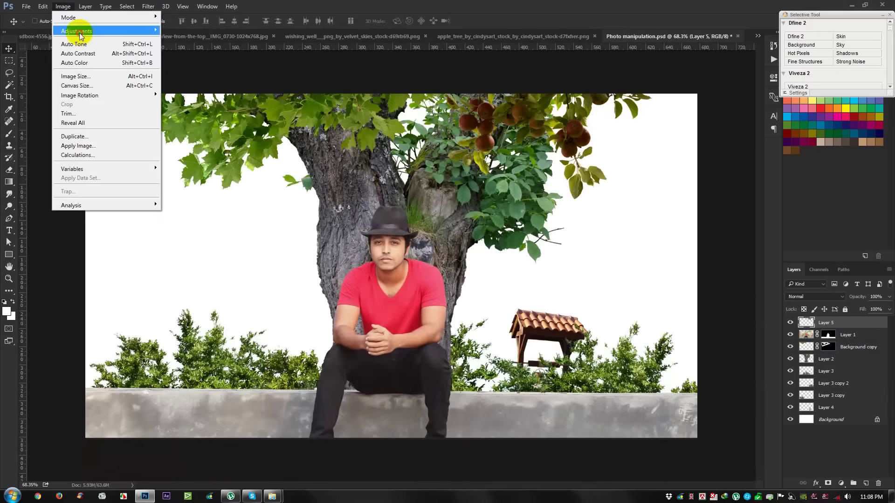
left_click(102, 55)
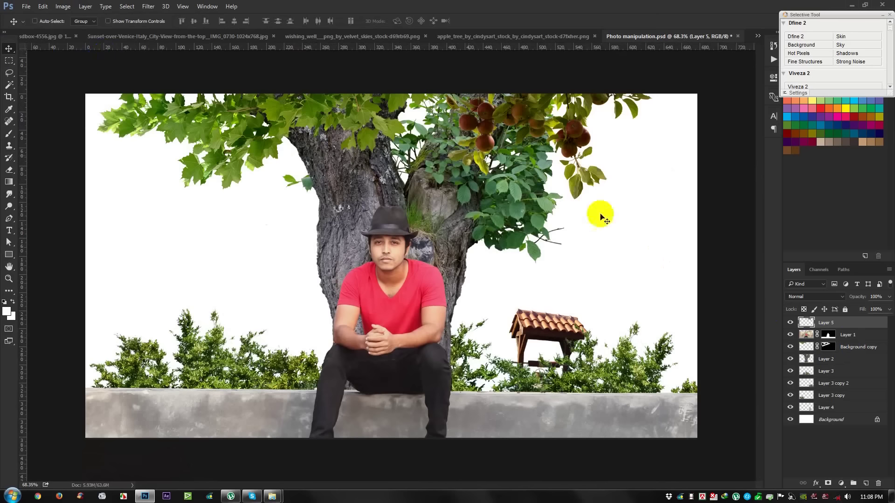
left_click(826, 360)
left_click(63, 6)
left_click(90, 54)
key("ctrl+z")
key("ctrl+z")
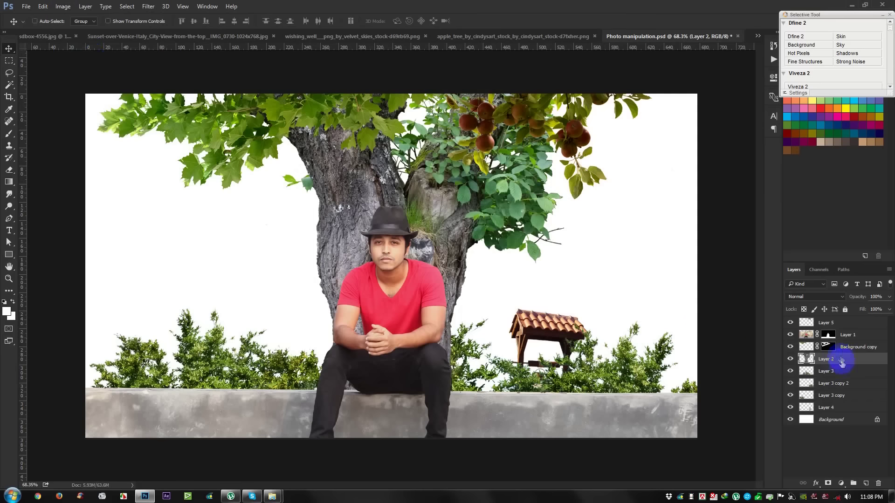
left_click(857, 348)
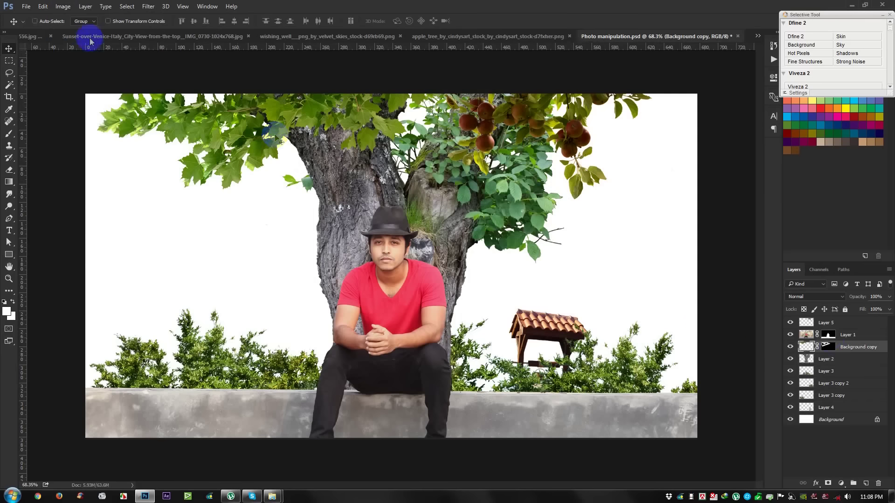
Auto Contrast the Background copy layer and close the wishing_well and apple_tree files
left_click(63, 6)
left_click(87, 53)
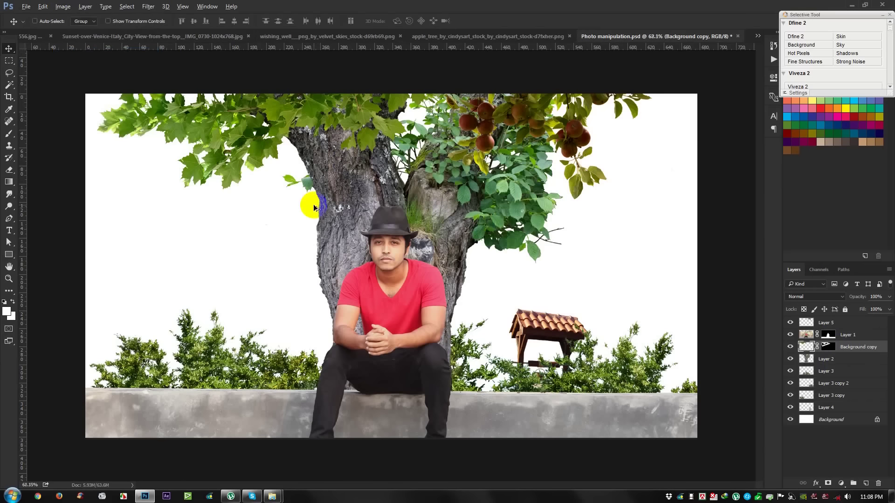
left_click(295, 37)
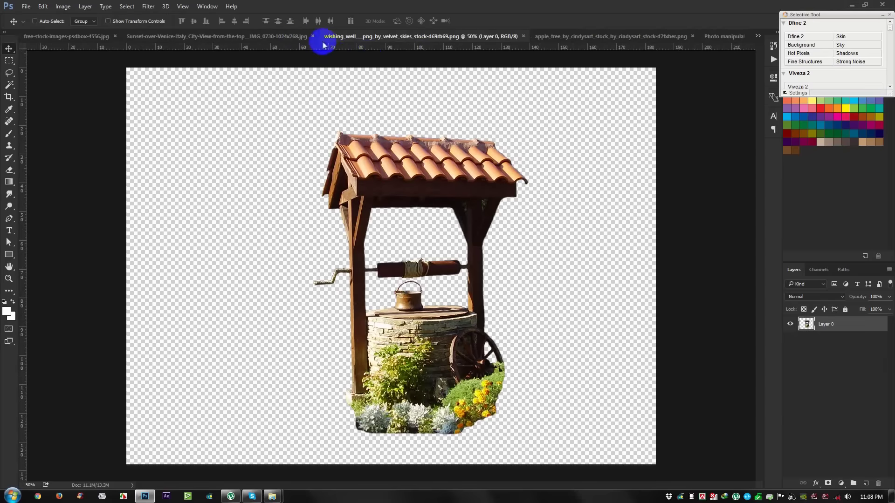
left_click(523, 36)
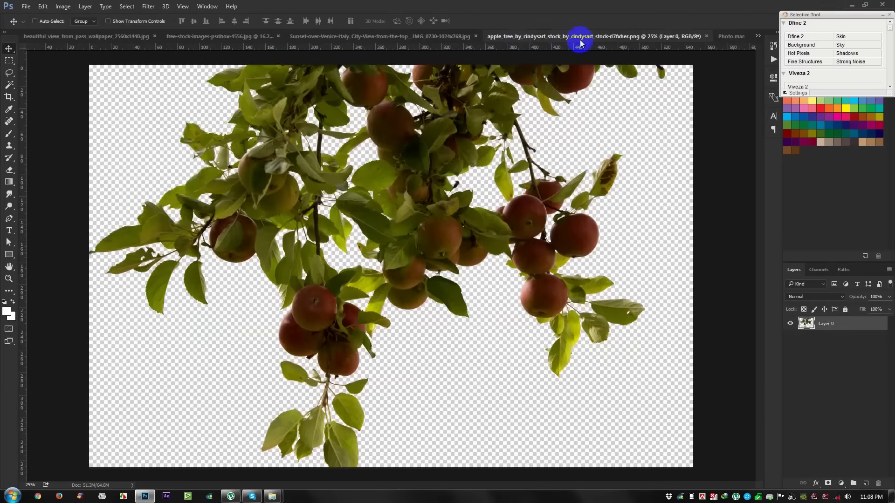
left_click(706, 37)
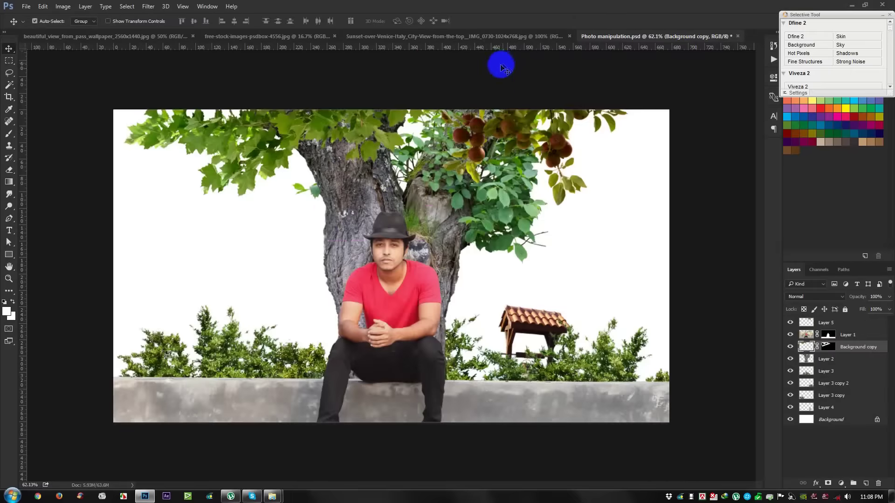
Browse the open stock photos, then Alt-click the Background eye to hide every other layer
left_click(508, 38)
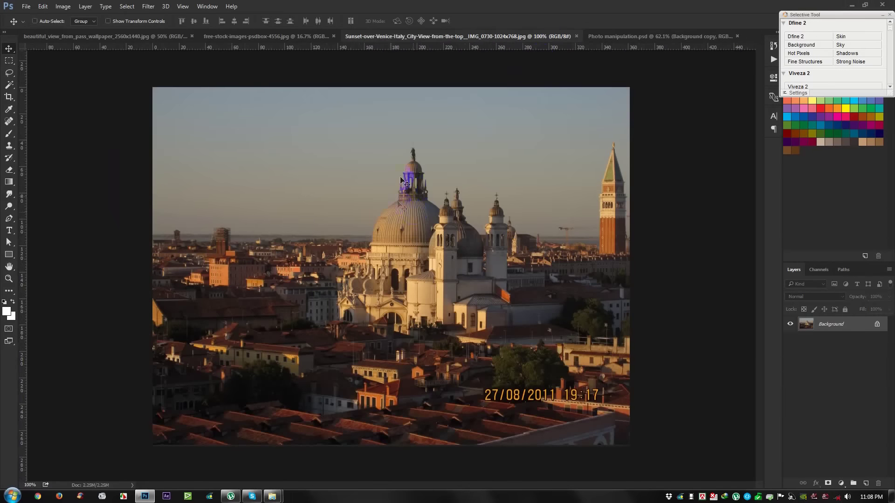
left_click(168, 36)
left_click(296, 38)
left_click(671, 36)
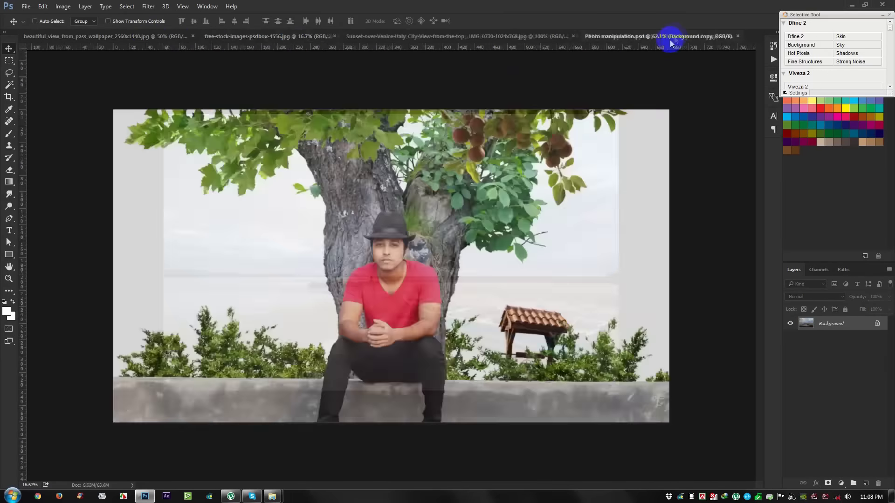
scroll(509, 254, "down", 1)
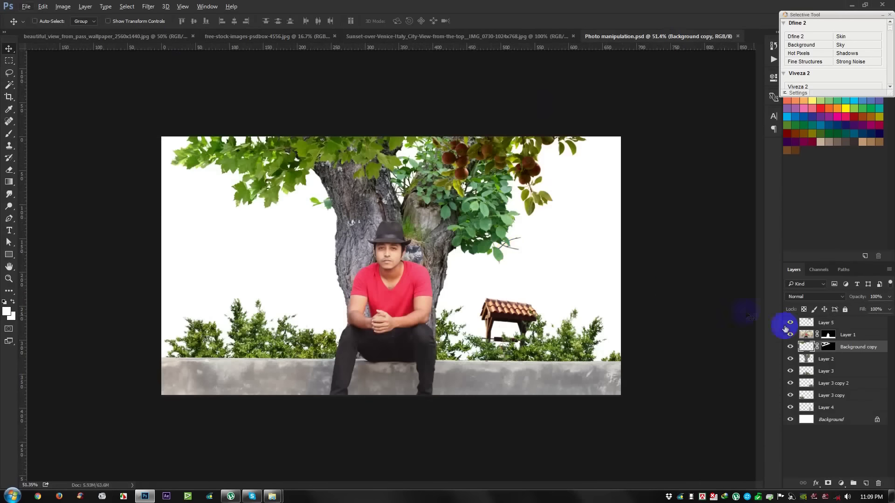
left_click(791, 407)
left_click(820, 420)
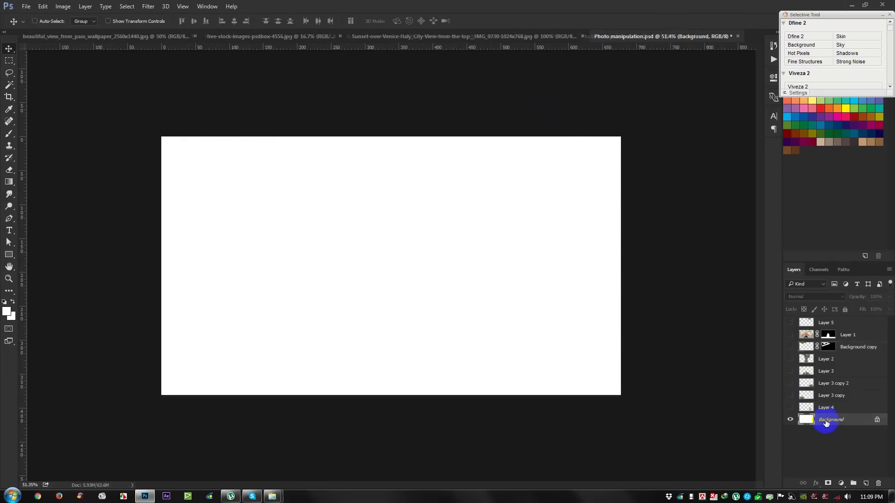
Drag the mountain valley wallpaper into the composite as Layer 6 and close its source file
left_click(111, 36)
mouse_move(439, 112)
left_mouse_down()
mouse_move(584, 108)
mouse_move(429, 296)
mouse_move(431, 391)
left_mouse_up()
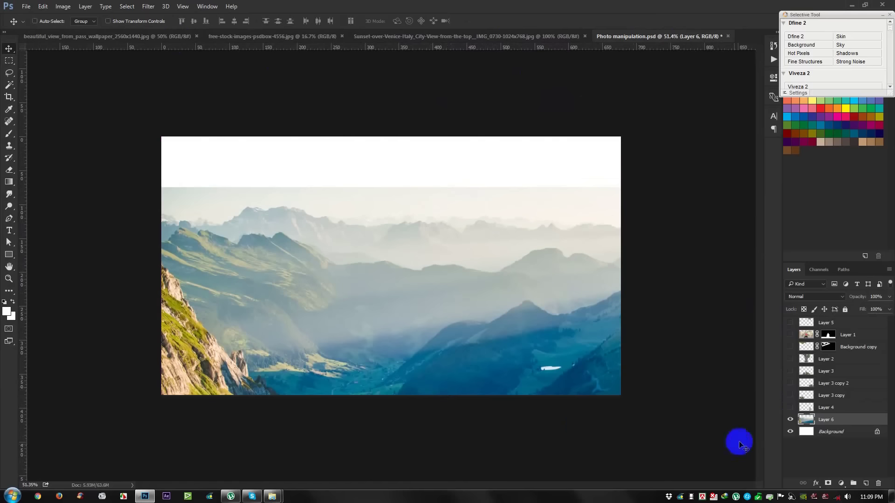
left_click(139, 38)
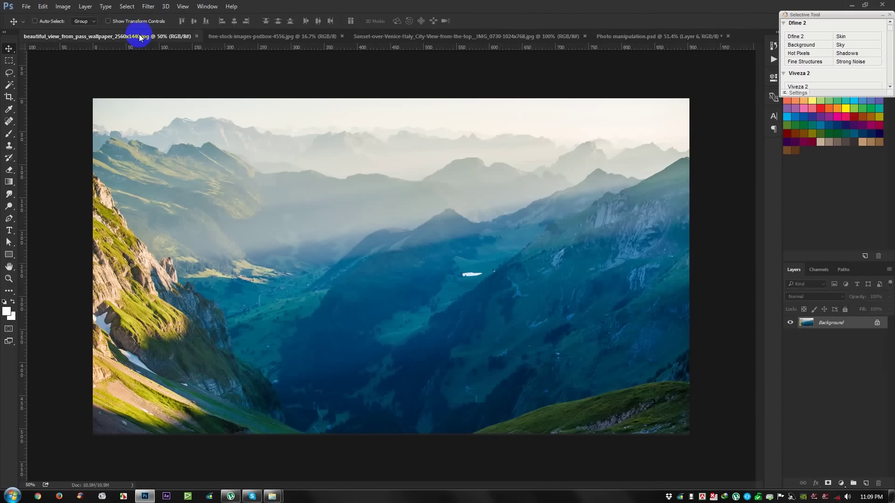
left_click(196, 36)
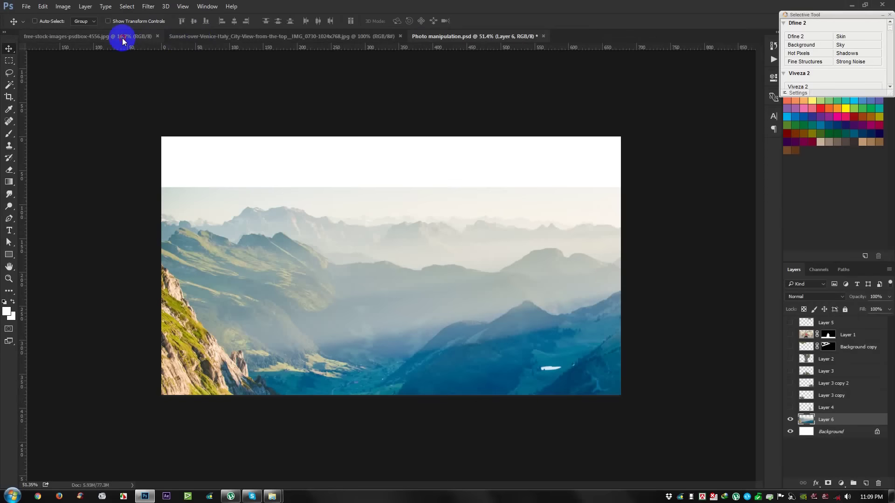
left_click(120, 36)
Drag the Venice skyline photo into Photo manipulation.psd as a new layer
left_click(440, 37)
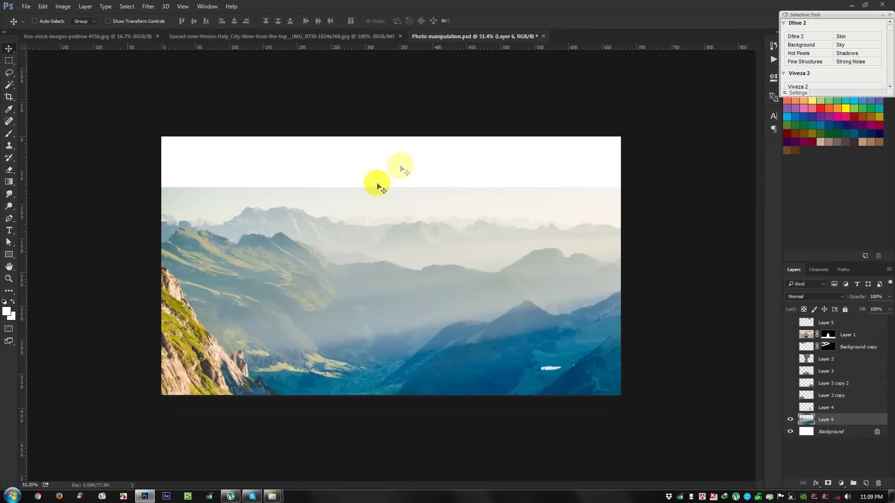
left_click(299, 35)
mouse_move(386, 259)
left_mouse_down()
mouse_move(482, 70)
mouse_move(329, 130)
left_mouse_up()
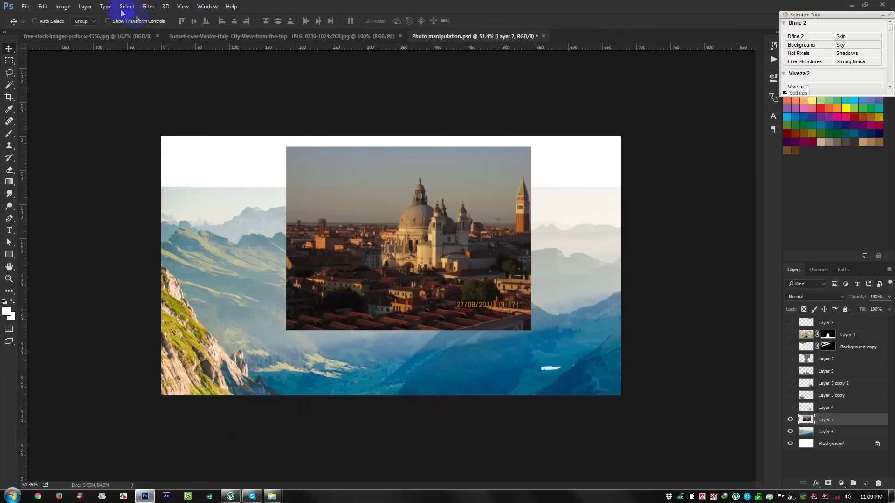
Apply Auto Color and a default Shadows/Highlights correction to the Venice layer
left_click(73, 7)
left_click(90, 54)
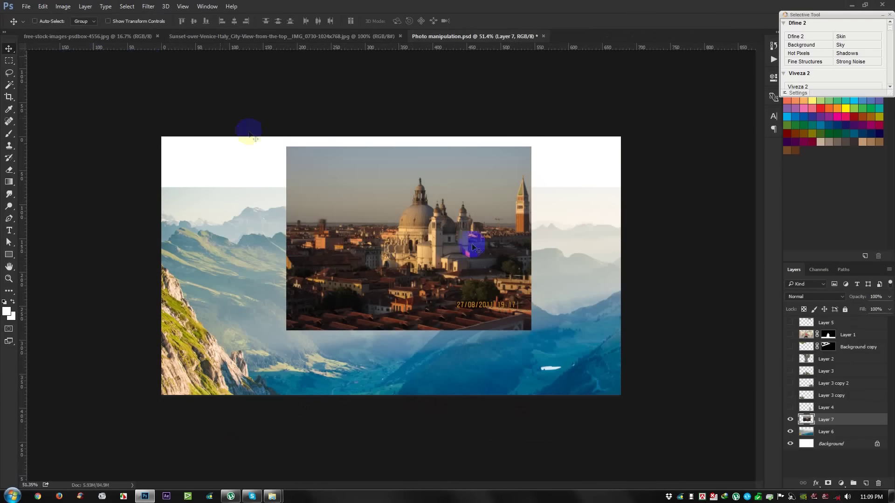
left_click(62, 6)
mouse_move(76, 31)
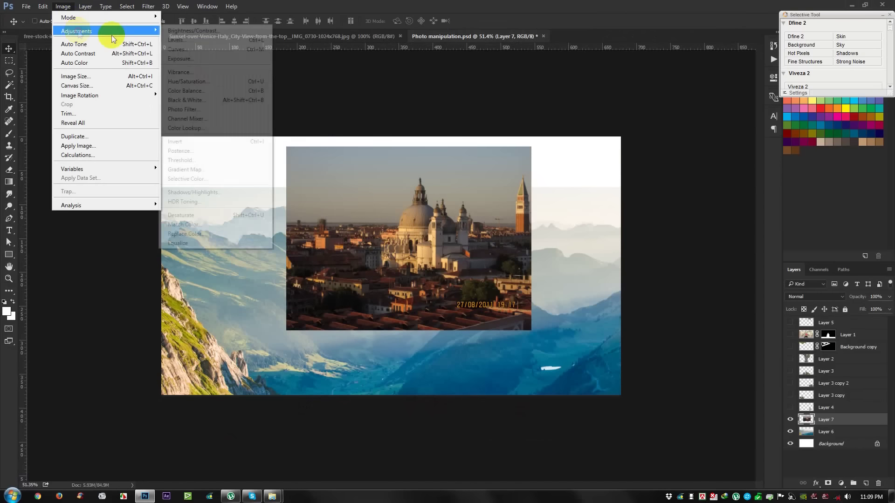
left_click(192, 192)
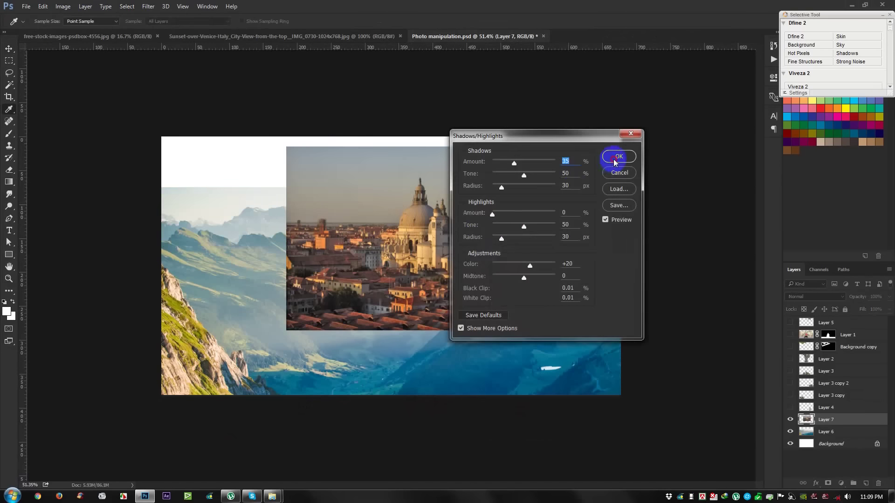
left_click(614, 161)
Scale the Venice layer up with Free Transform to cover most of the canvas
key("ctrl+t")
mouse_move(531, 330)
left_mouse_down()
mouse_move(615, 378)
mouse_move(587, 368)
mouse_move(593, 408)
left_mouse_up()
key("Return")
key("ctrl+plus")
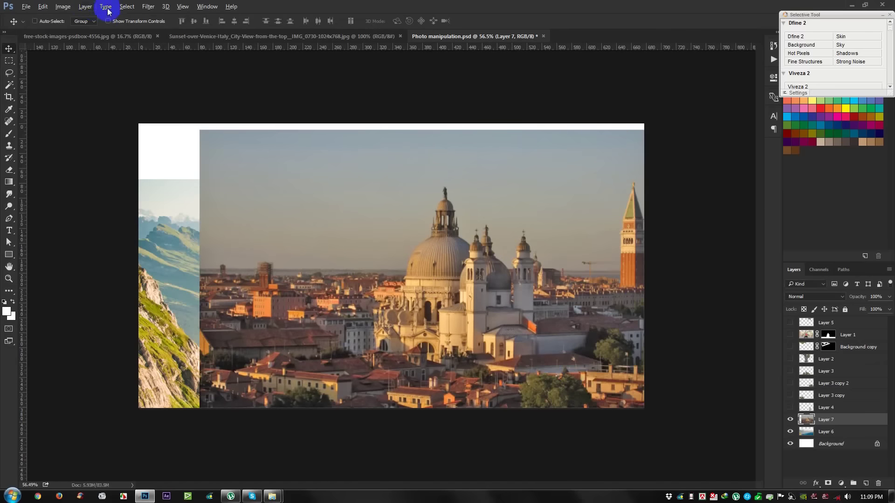
left_click(126, 7)
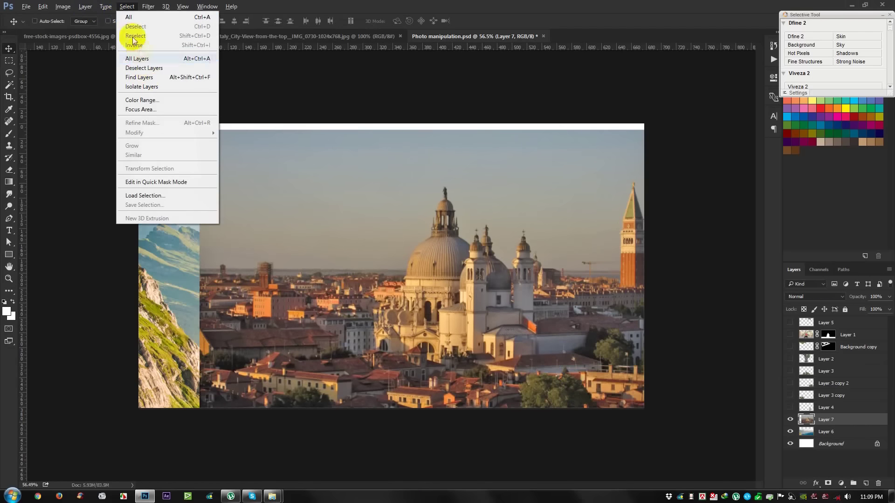
Select the Venice sky via Color Range at Fuzziness 128, delete it and deselect
left_click(149, 100)
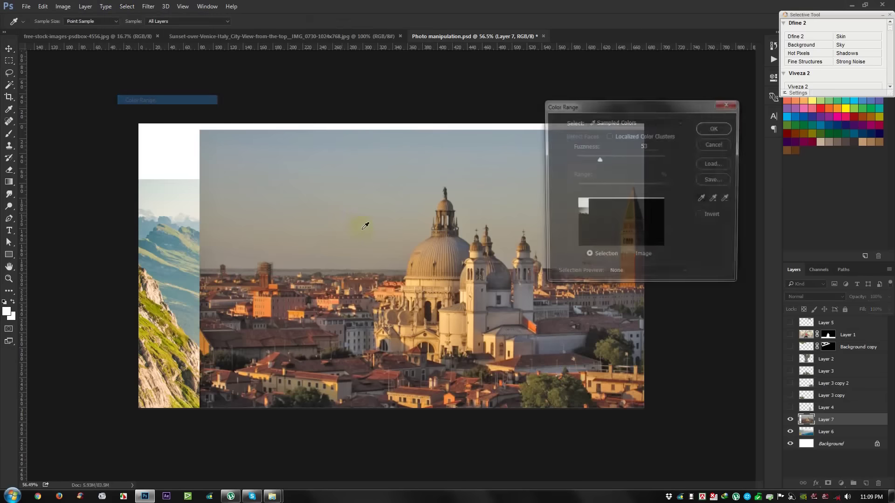
left_click(356, 180)
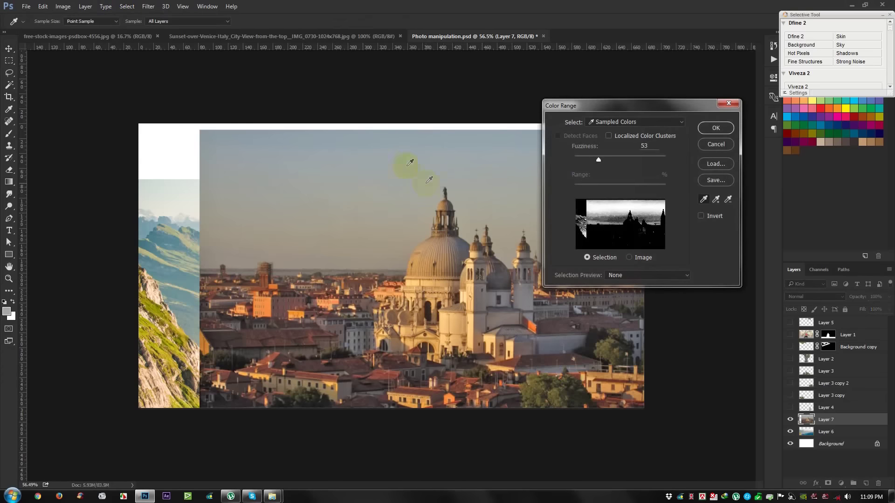
left_click(401, 157)
left_click(500, 133)
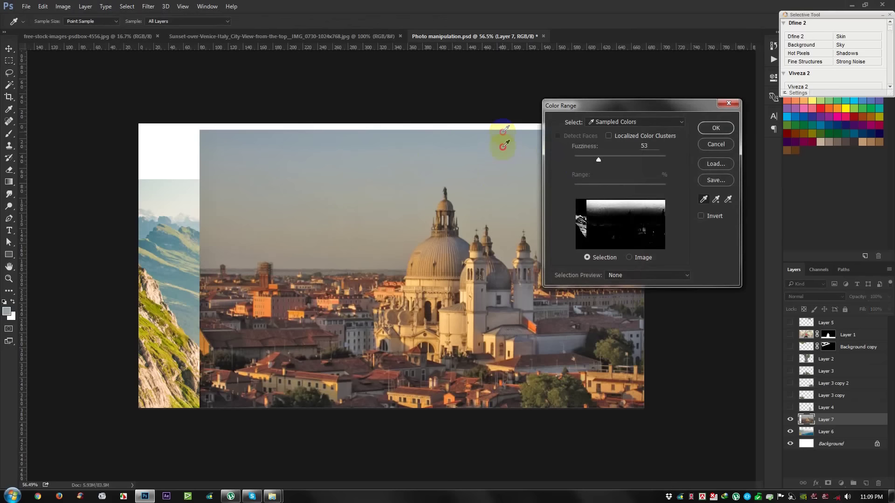
left_click_drag(503, 140, 501, 188)
mouse_move(599, 161)
left_mouse_down()
mouse_move(628, 170)
mouse_move(611, 172)
left_mouse_up()
left_click(710, 138)
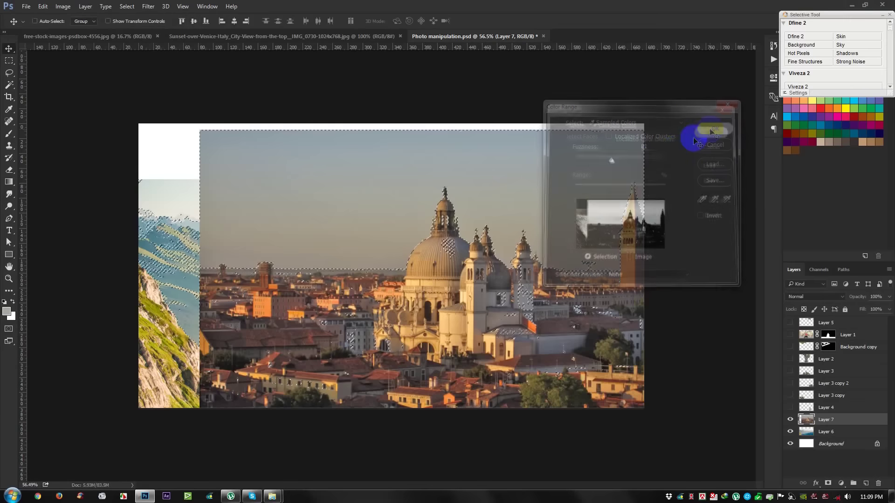
key("Delete")
left_click(444, 188)
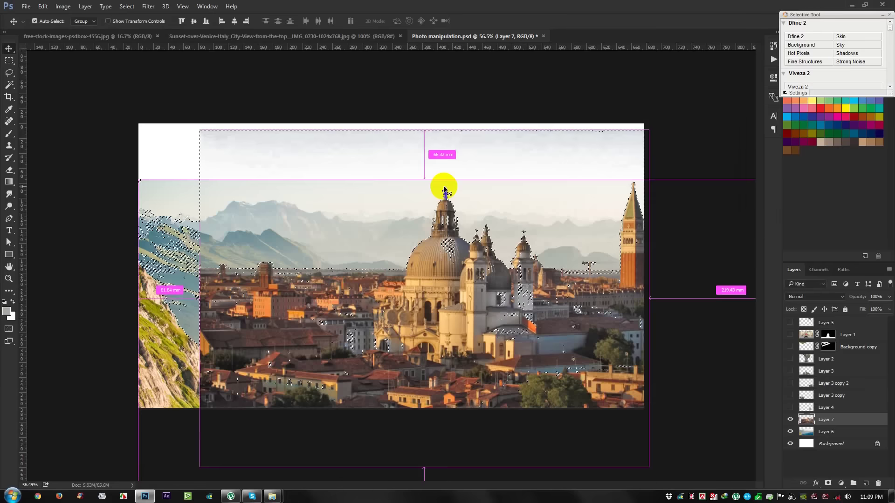
key("ctrl+d")
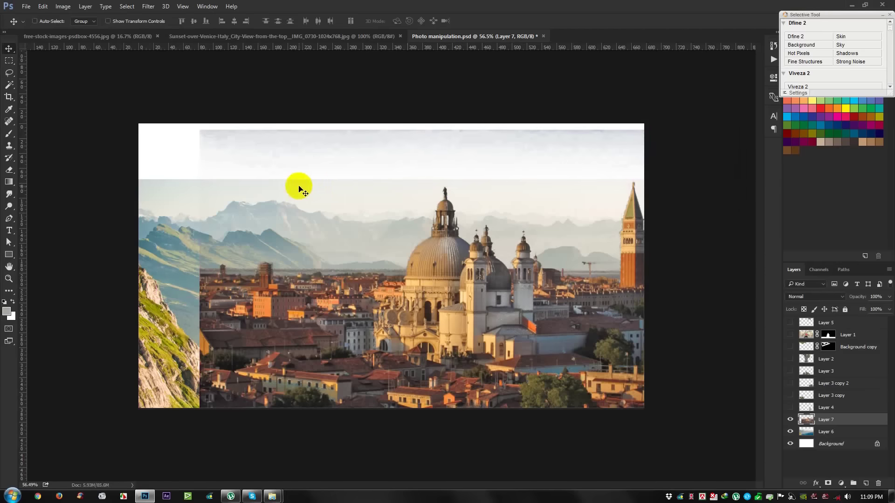
left_click(10, 170)
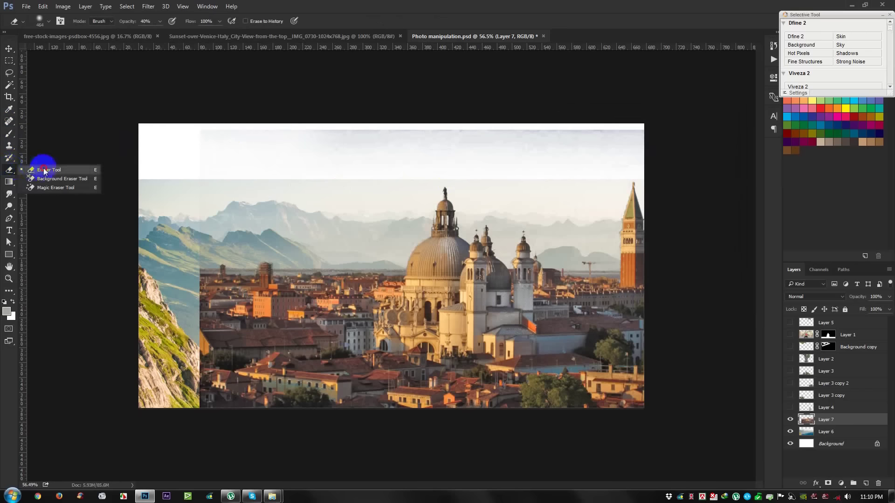
Erase the strip above the skyline at 100% opacity, then drag the cloudy beach photo in as Layer 8
left_click_drag(131, 21, 140, 21)
mouse_move(324, 118)
left_mouse_down()
mouse_move(551, 111)
mouse_move(564, 133)
left_mouse_up()
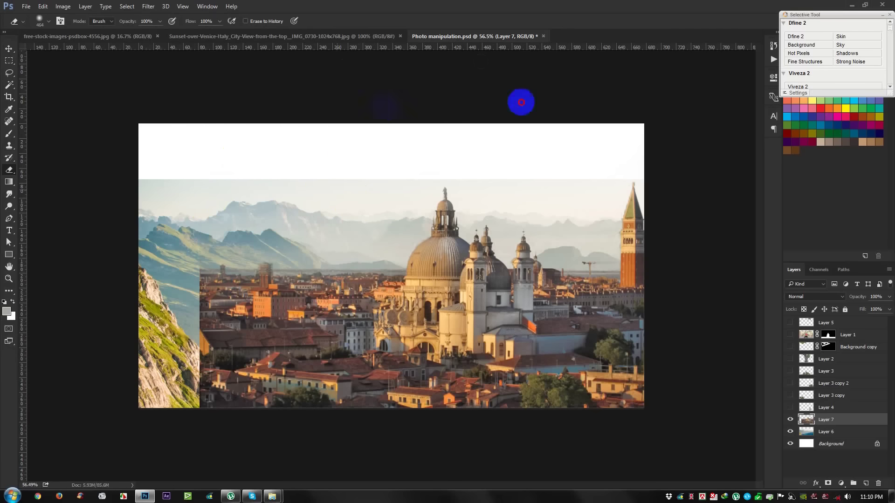
left_click(8, 48)
left_click(79, 37)
mouse_move(339, 202)
left_mouse_down()
mouse_move(438, 35)
mouse_move(460, 233)
left_mouse_up()
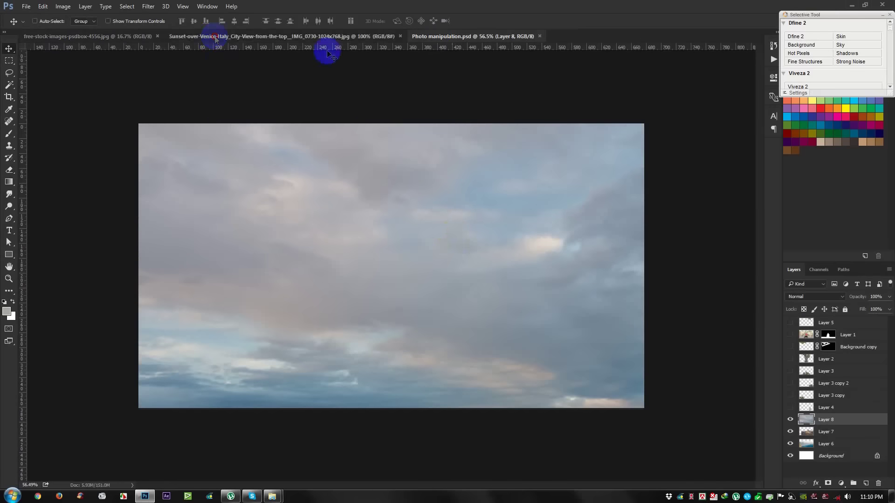
Close the Venice and beach source photo tabs
left_click(368, 38)
left_click(400, 36)
left_click(135, 36)
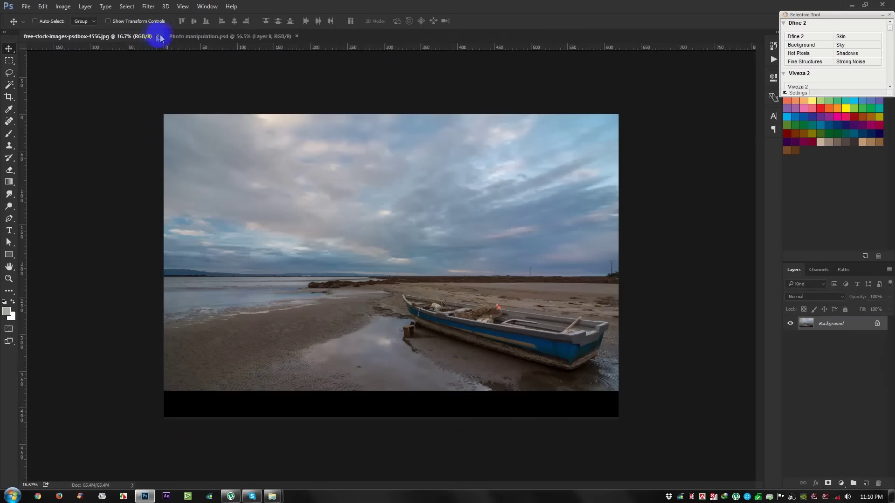
left_click(156, 36)
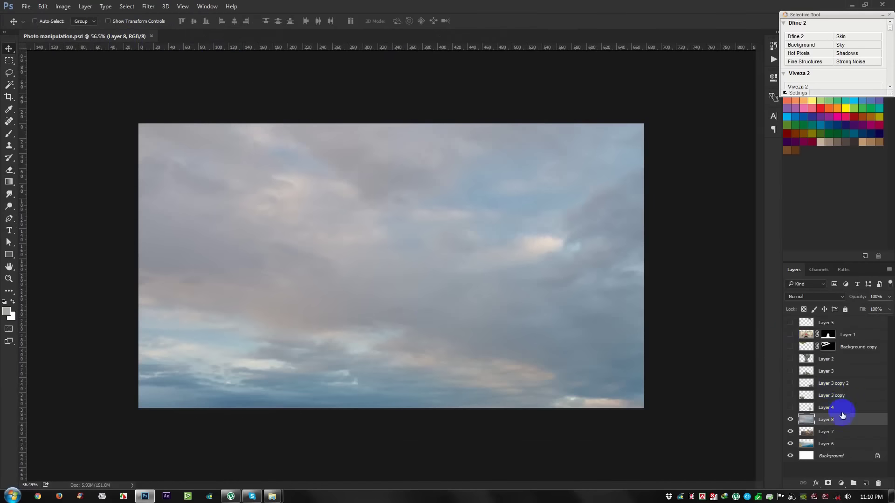
Free-transform the beach photo layer (Layer 8) so it covers the whole canvas
key("ctrl+t")
scroll(400, 210, "down", 3)
scroll(290, 174, "down", 3)
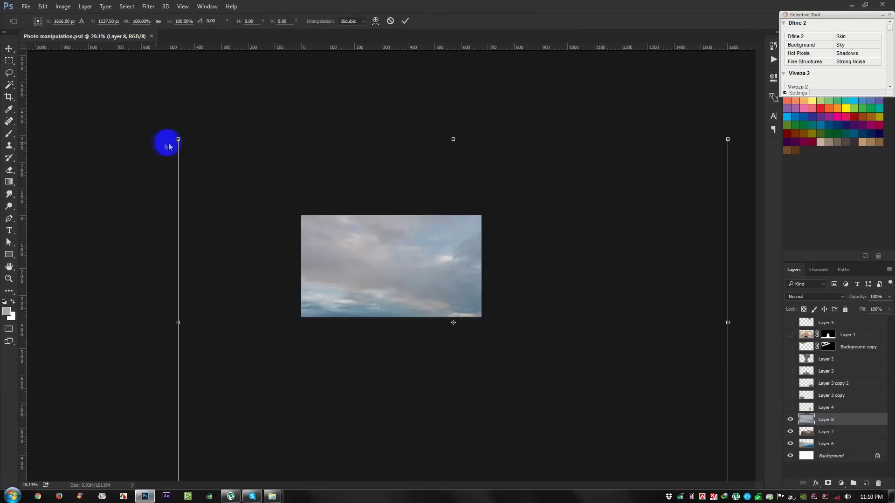
mouse_move(178, 139)
left_mouse_down()
mouse_move(380, 273)
mouse_move(324, 228)
left_mouse_up()
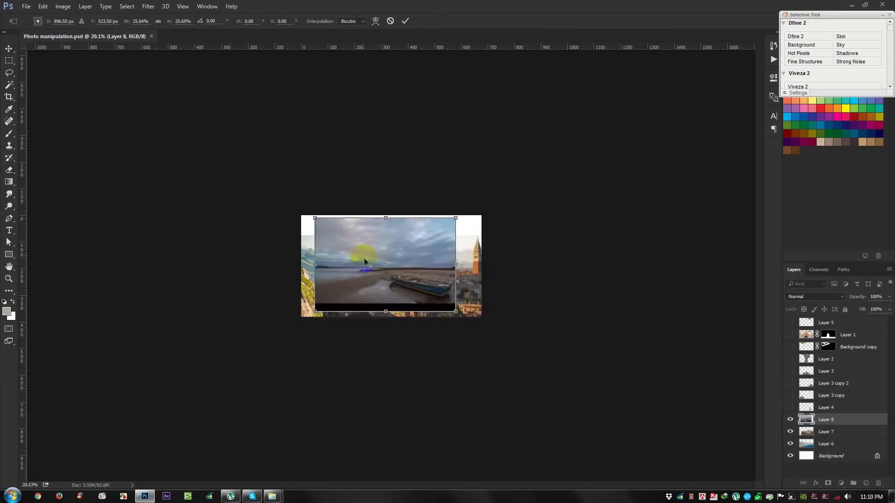
scroll(422, 291, "up", 3)
mouse_move(528, 359)
left_mouse_down()
mouse_move(585, 393)
mouse_move(522, 350)
left_mouse_up()
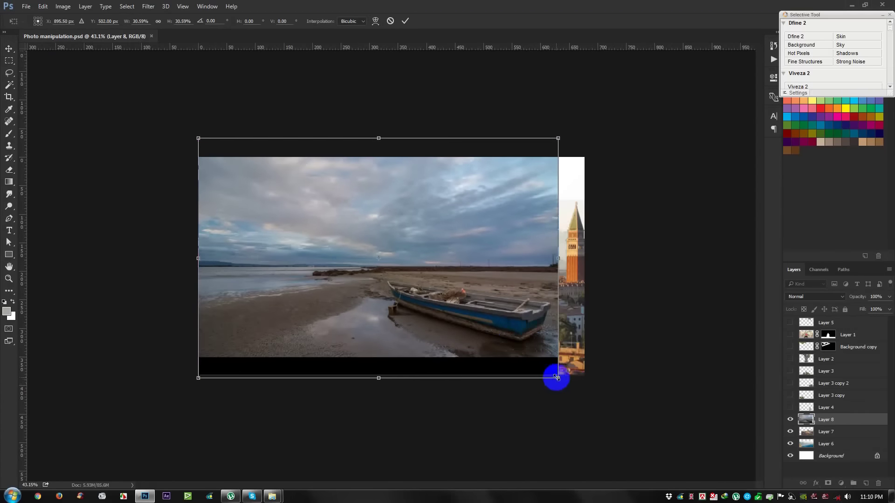
left_click_drag(557, 377, 586, 399)
left_click_drag(539, 348, 539, 359)
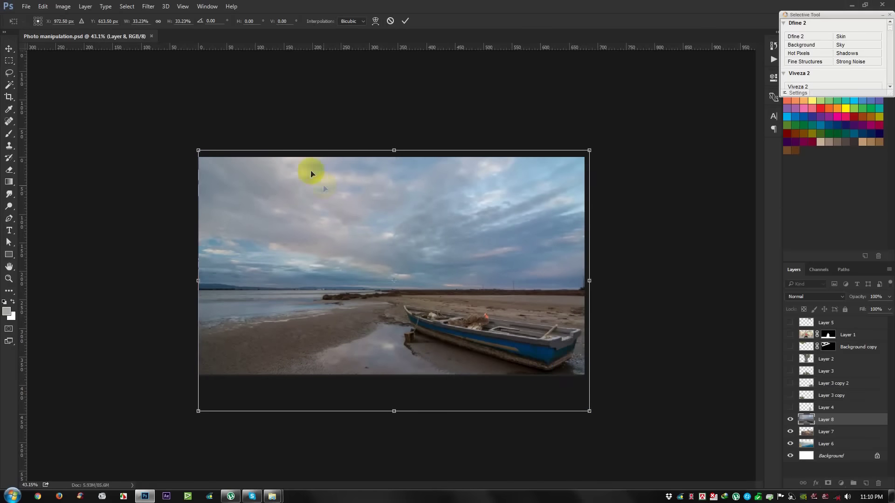
left_click_drag(192, 150, 191, 150)
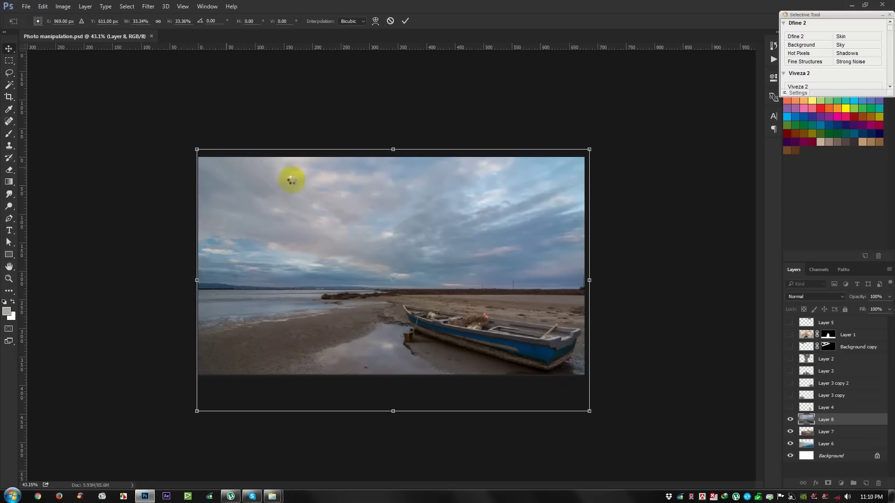
left_click_drag(457, 261, 536, 280)
double_click(536, 281)
Move the Venice layer above the beach layer, hide it, and select the beach layer
left_click(825, 433)
left_click_drag(821, 417, 792, 418)
left_click(790, 420)
left_click(812, 434)
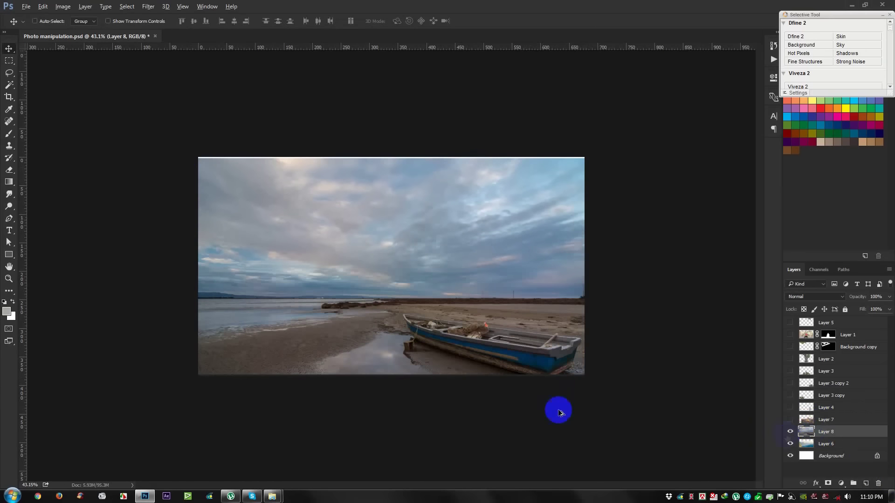
scroll(557, 409, "up", 1)
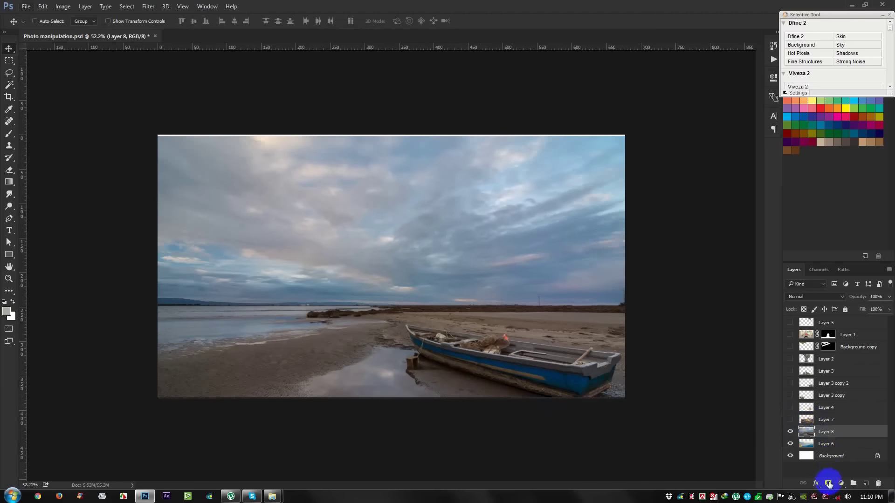
Draw a gradient mask near the horizon and raise the mountain valley image
left_click(13, 182)
left_click_drag(408, 365, 411, 383)
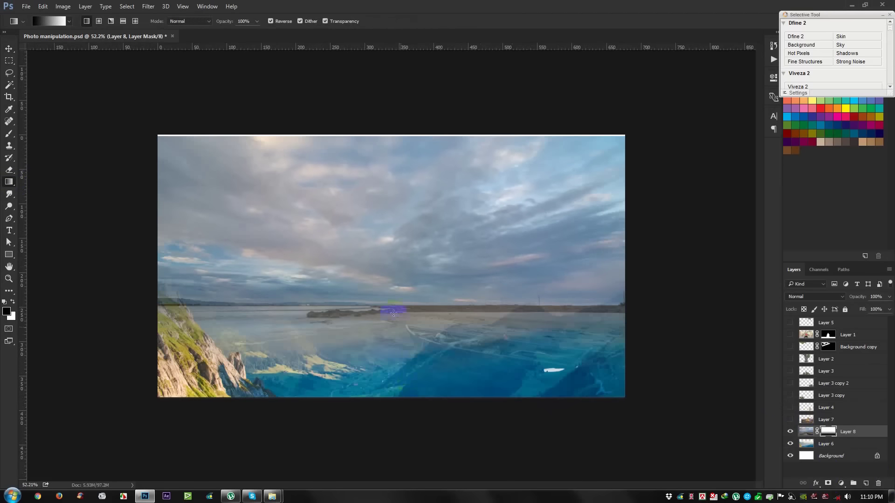
mouse_move(388, 302)
left_mouse_down()
mouse_move(389, 339)
mouse_move(390, 276)
mouse_move(391, 301)
left_mouse_up()
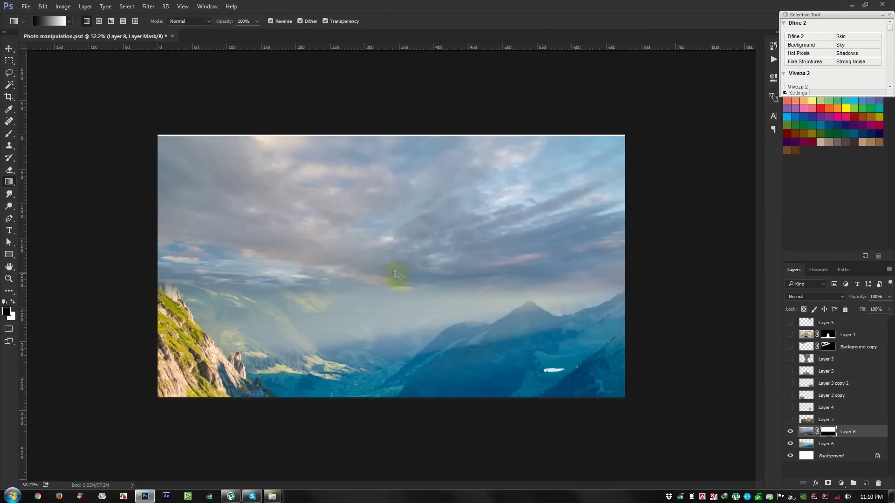
left_click(8, 48)
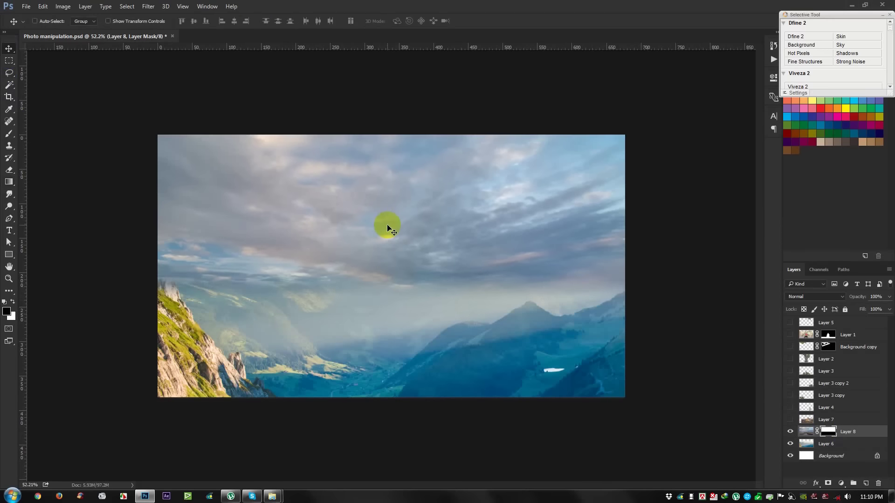
left_click_drag(401, 217, 405, 178)
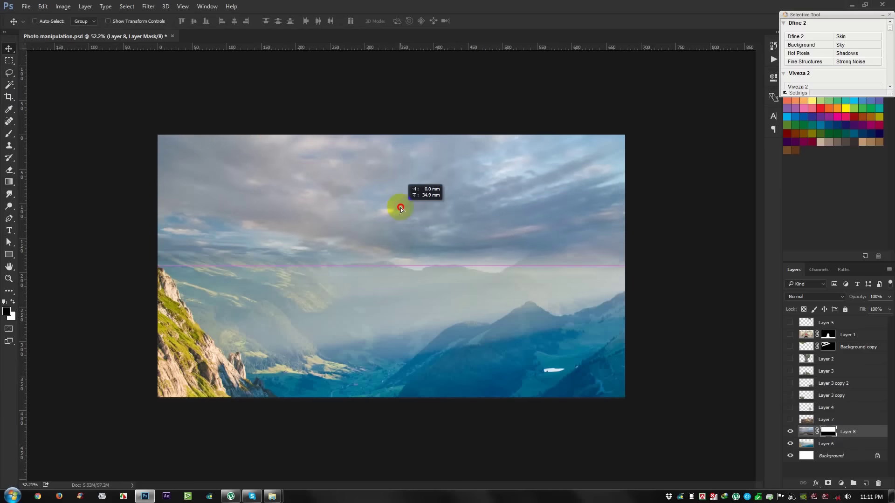
mouse_move(405, 179)
left_mouse_down()
mouse_move(419, 152)
mouse_move(423, 201)
left_mouse_up()
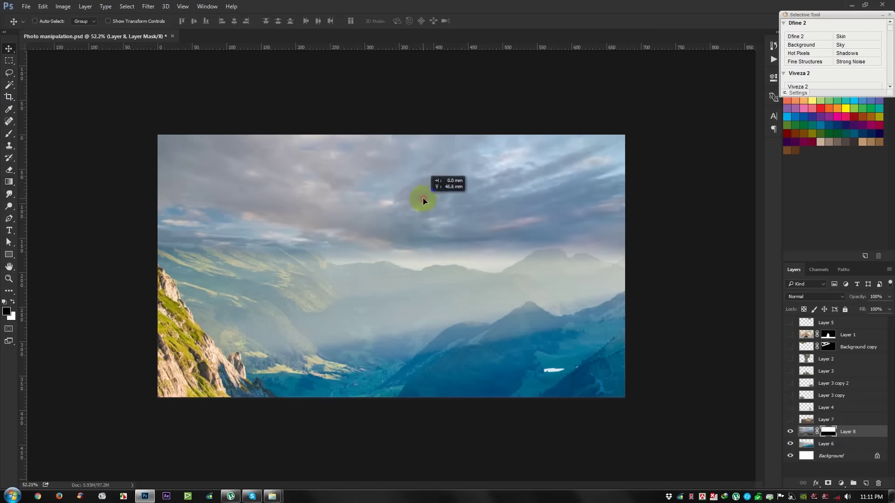
Redraw the gradient mask so the cloudy sky fades softly into the valley top
left_click(12, 183)
mouse_move(375, 256)
left_mouse_down()
mouse_move(373, 132)
mouse_move(379, 242)
left_mouse_up()
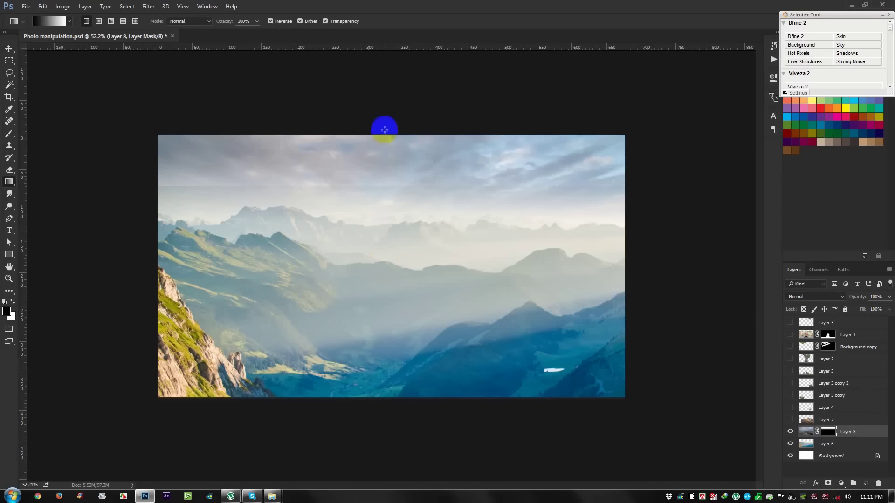
left_click_drag(385, 130, 383, 207)
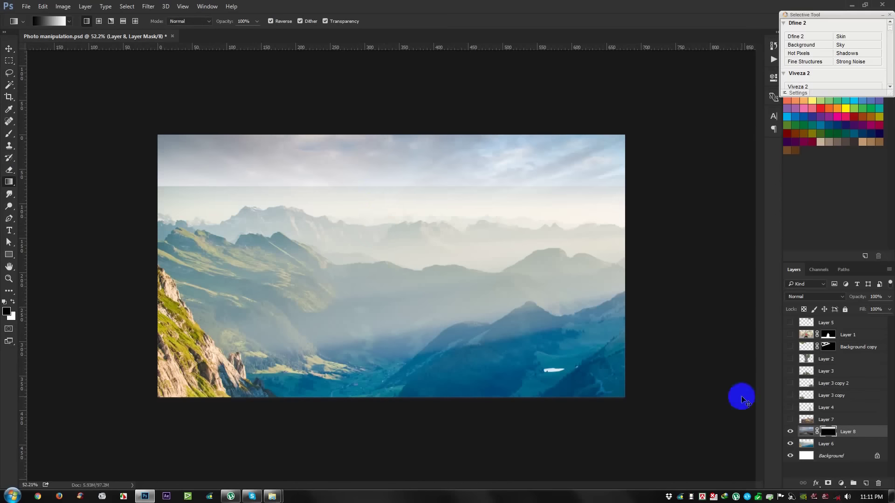
left_click_drag(367, 124, 372, 231)
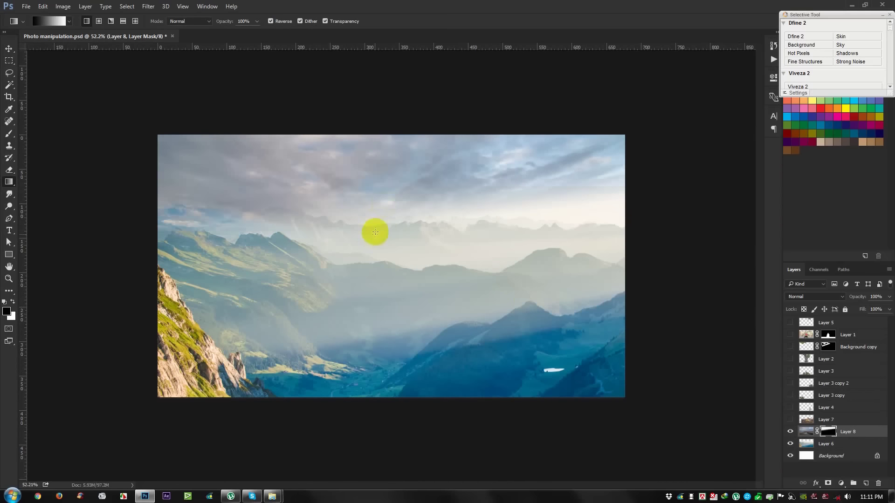
left_click_drag(387, 243, 388, 273)
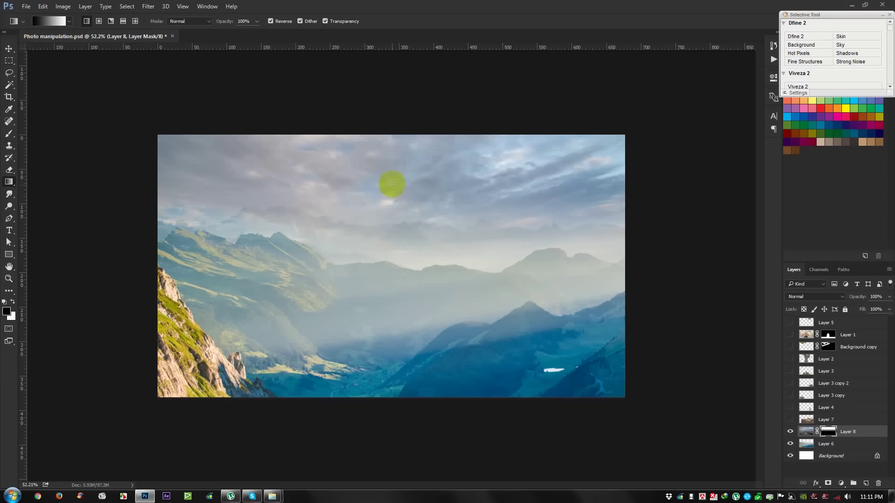
Apply a Shadows/Highlights adjustment to the valley layer's pixels
key("ctrl+2")
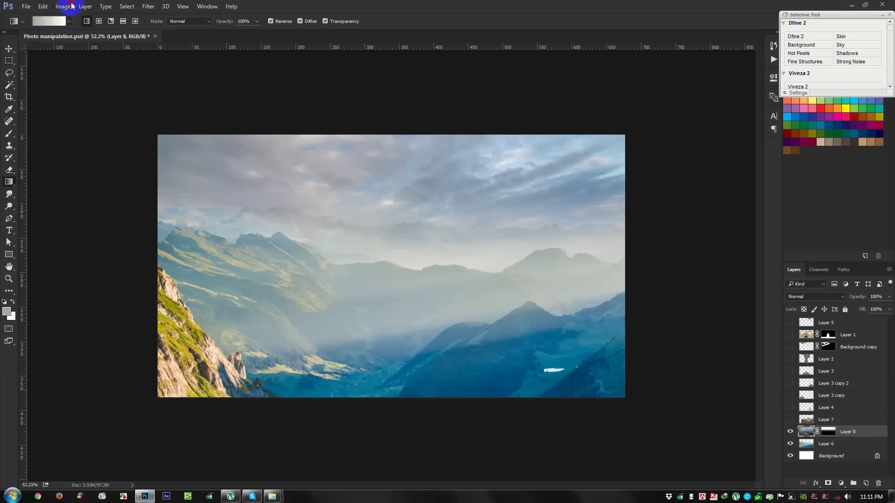
left_click(64, 7)
left_click(230, 189)
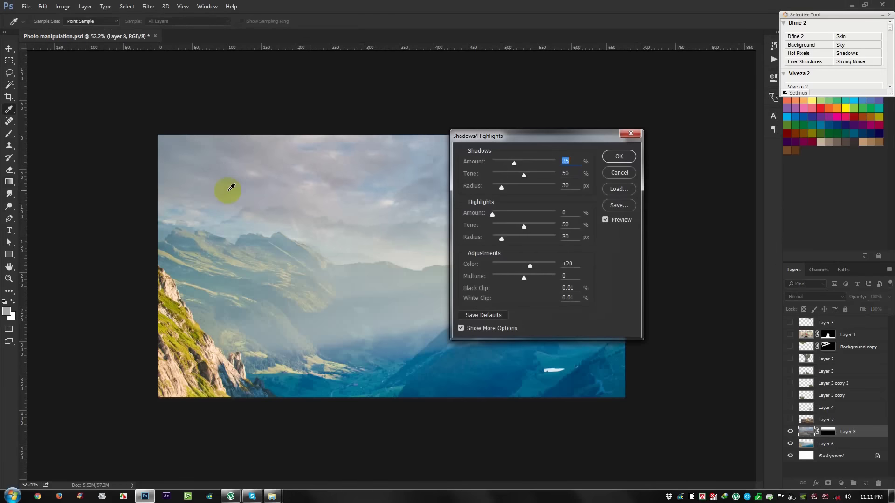
left_click(605, 161)
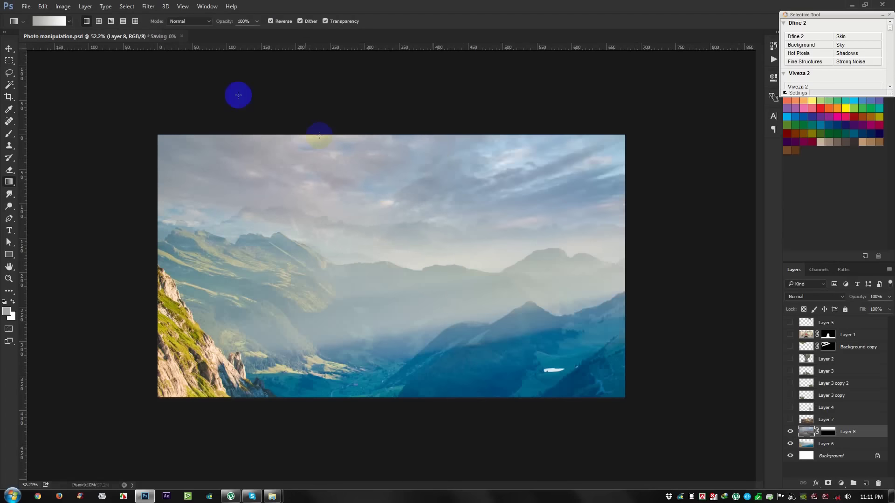
left_click(8, 48)
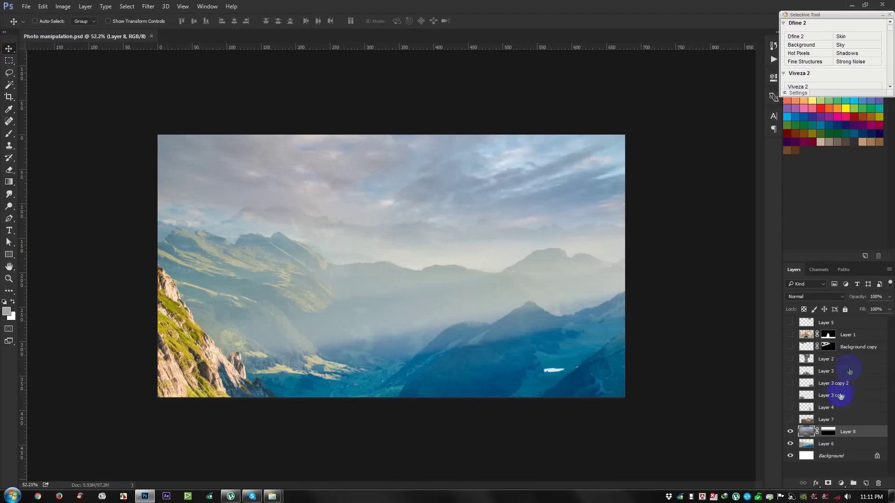
Show the Venice layer and apply Camera Raw with Auto white balance and Temperature -36
left_click(791, 420)
left_click(825, 420)
left_click(148, 6)
left_click(175, 61)
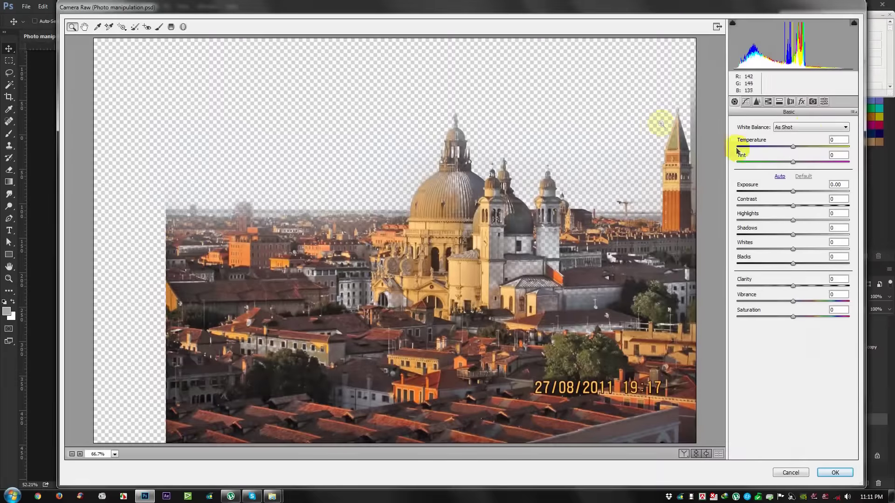
left_click(810, 126)
left_click(788, 142)
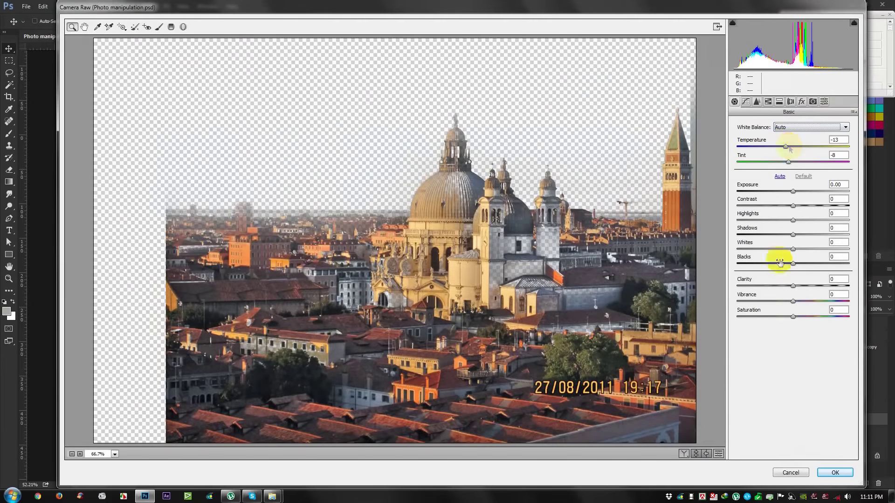
left_click_drag(786, 150, 777, 149)
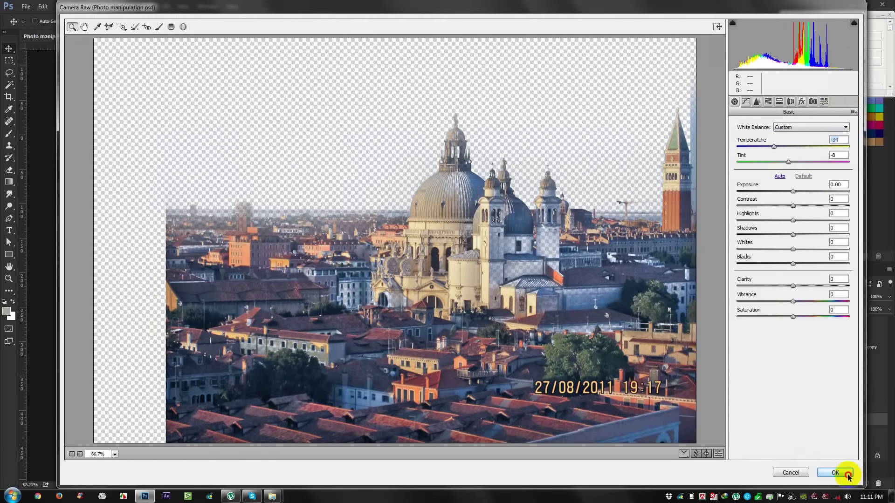
left_click(841, 473)
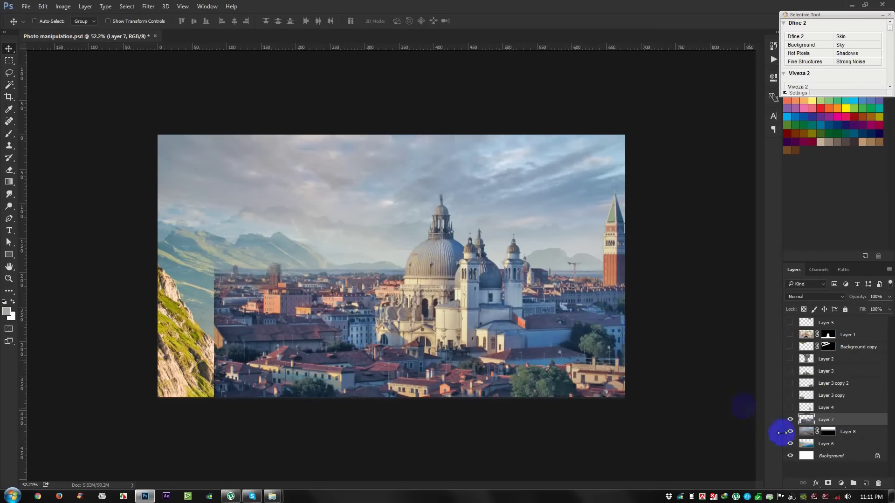
key("ctrl+t")
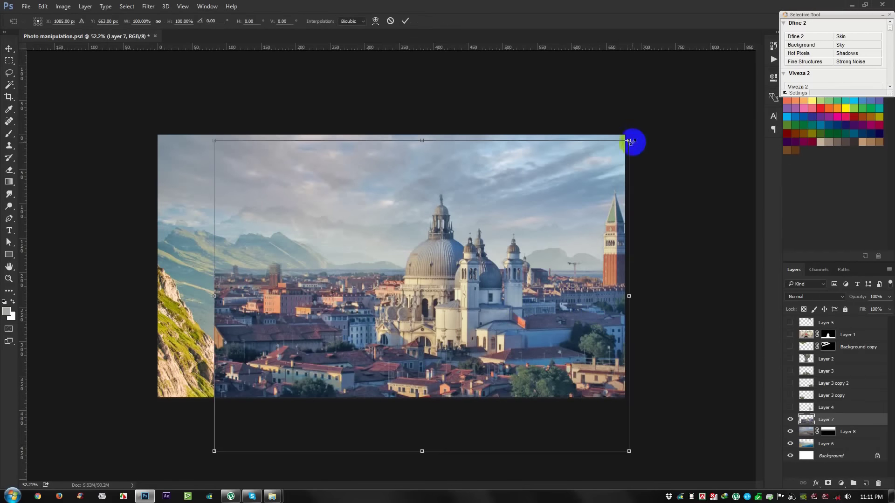
Shrink the Venice skyline layer and shift it right
left_click_drag(629, 141, 601, 160)
left_click_drag(569, 205, 612, 205)
left_click_drag(638, 169, 604, 207)
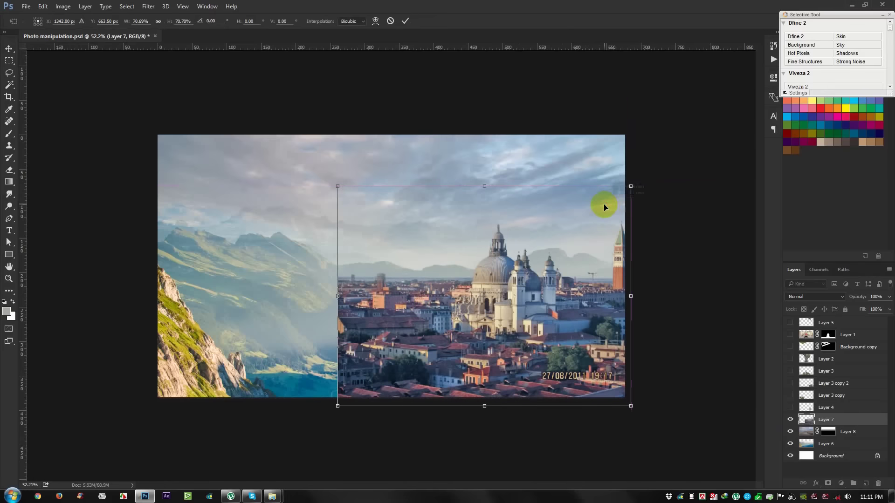
key("Return")
Place a scaled Venice copy to the left and erase the seam and date stamp
left_click_drag(529, 292, 325, 292)
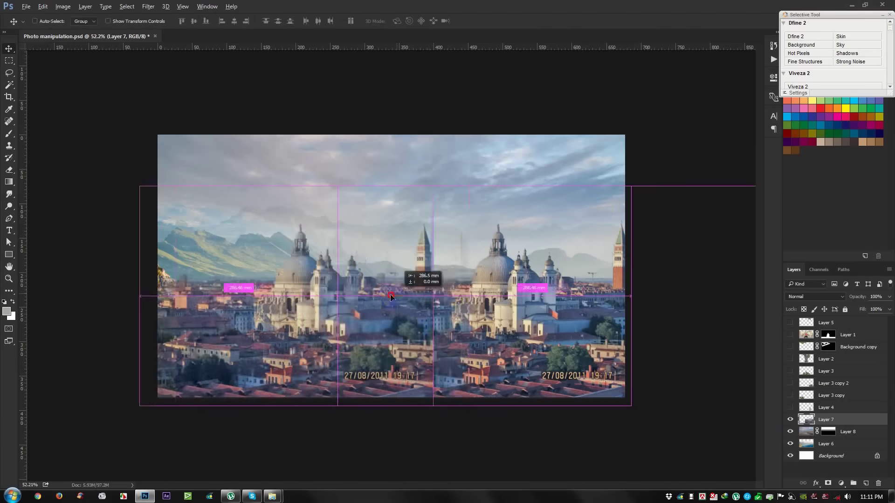
key("ctrl+t")
mouse_move(427, 187)
left_mouse_down()
mouse_move(363, 234)
mouse_move(409, 236)
left_mouse_up()
key("Return")
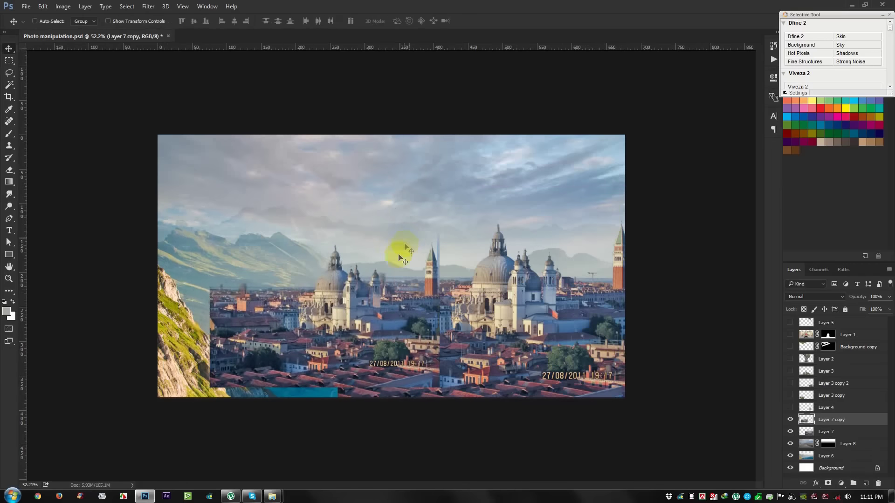
scroll(398, 256, "up", 2)
left_click(10, 171)
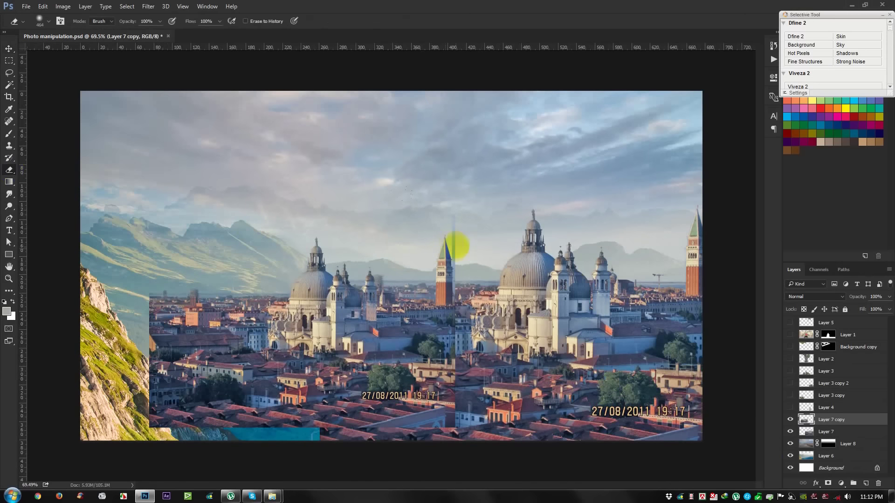
left_click_drag(450, 261, 420, 450)
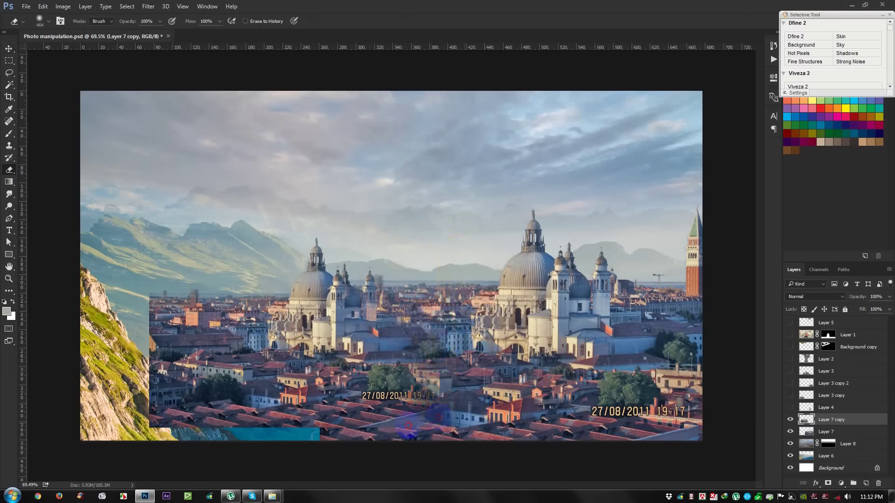
left_click(9, 50)
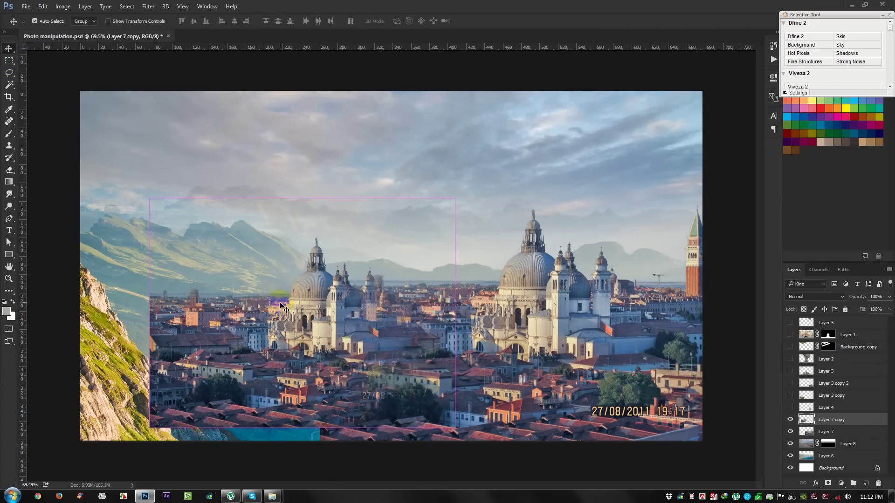
Duplicate the Venice copy, flip it horizontally, and fit it on the left side
key("ctrl+j")
key("ctrl+t")
key("ctrl+r")
right_click(298, 361)
left_click(343, 342)
left_click_drag(328, 333, 61, 330)
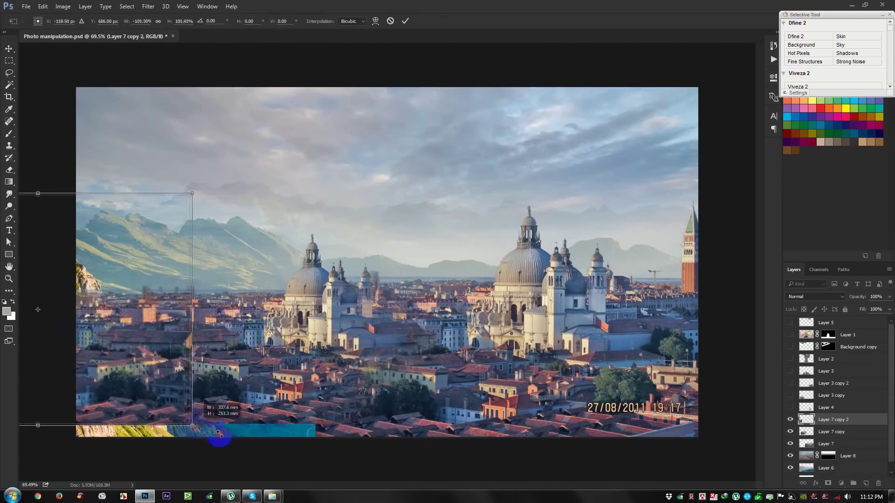
left_click_drag(189, 422, 219, 443)
left_click_drag(171, 402, 194, 404)
left_click_drag(189, 404, 194, 402)
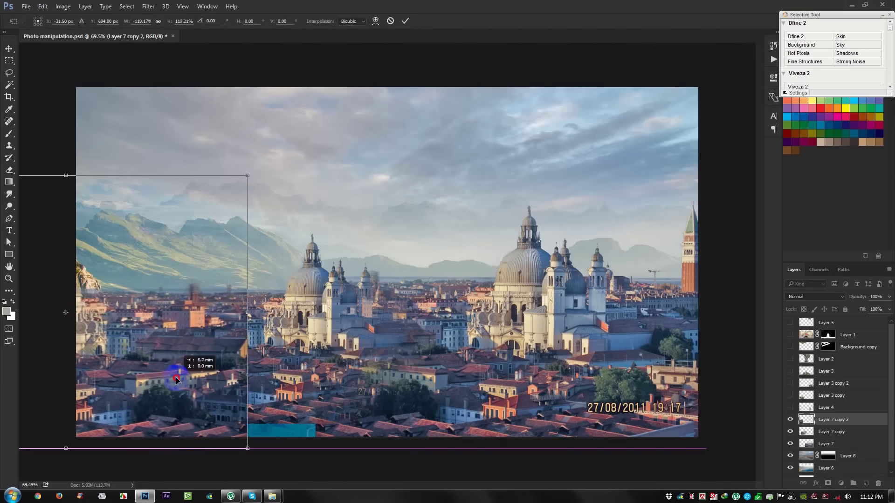
key("Return")
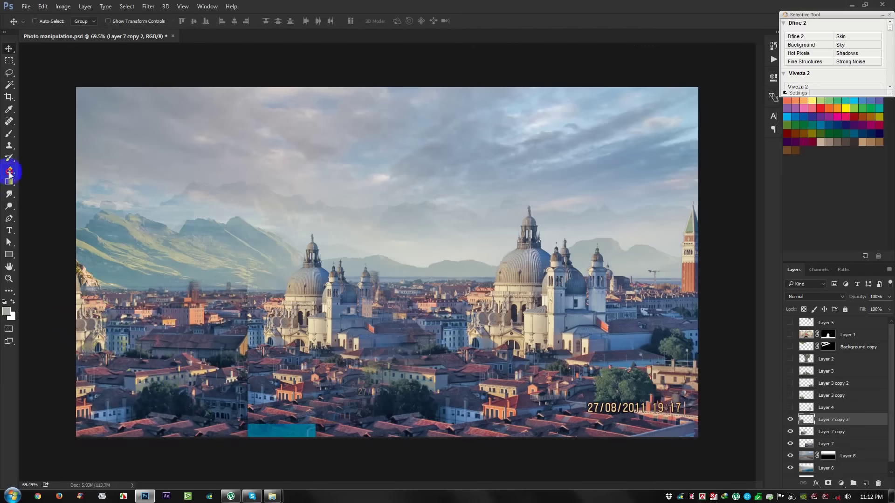
Erase the seam of the flipped left city slice
left_click(9, 171)
left_click_drag(235, 285, 305, 455)
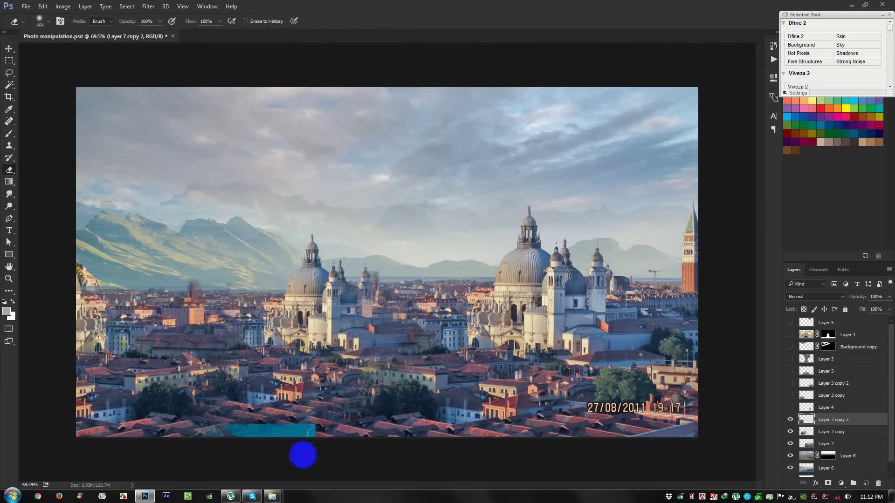
left_click(9, 48)
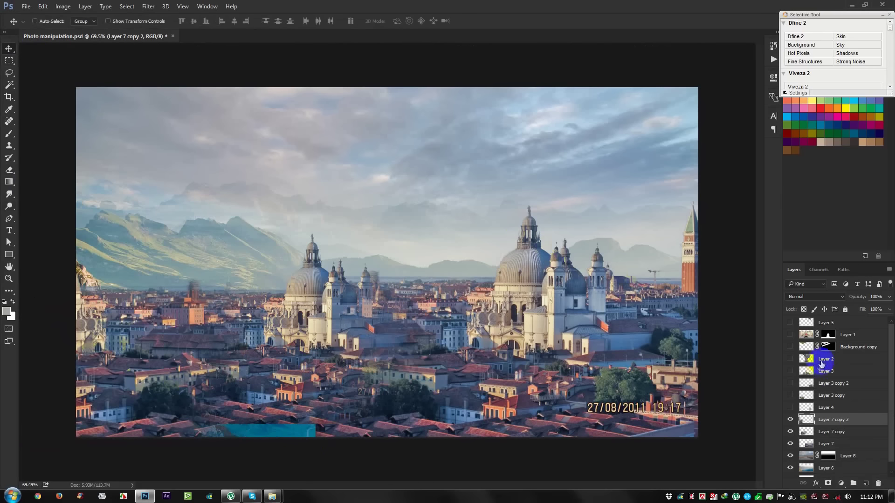
Merge the Venice layers into one and slightly enlarge and reposition it
left_click(837, 444, "shift")
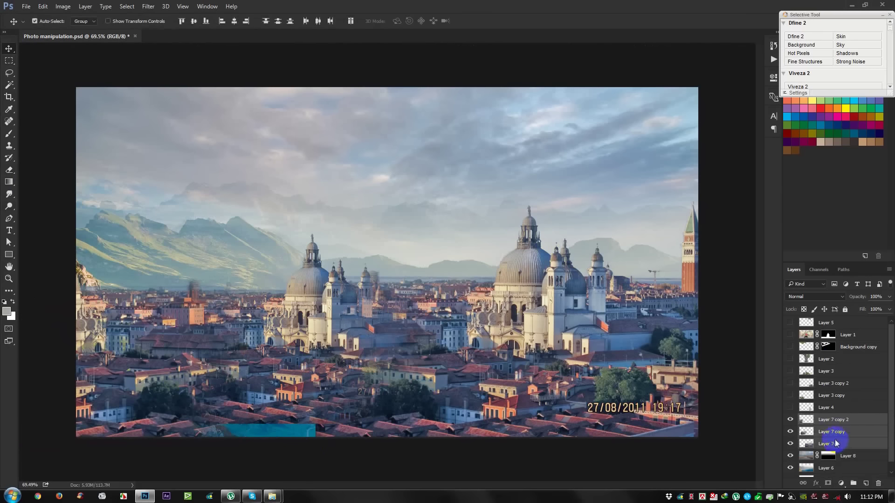
key("ctrl+e")
key("ctrl")
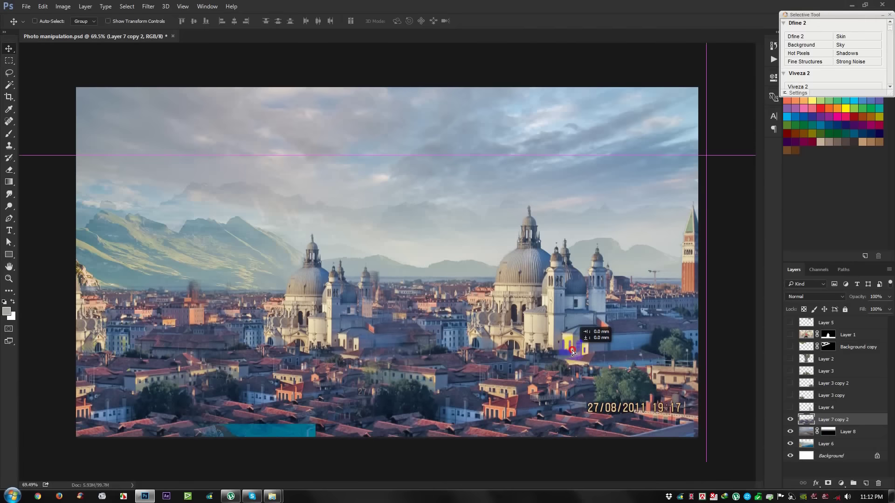
key("ctrl+t")
mouse_move(705, 449)
left_mouse_down()
mouse_move(697, 448)
mouse_move(705, 448)
left_mouse_up()
left_click_drag(618, 396, 610, 403)
key("Return")
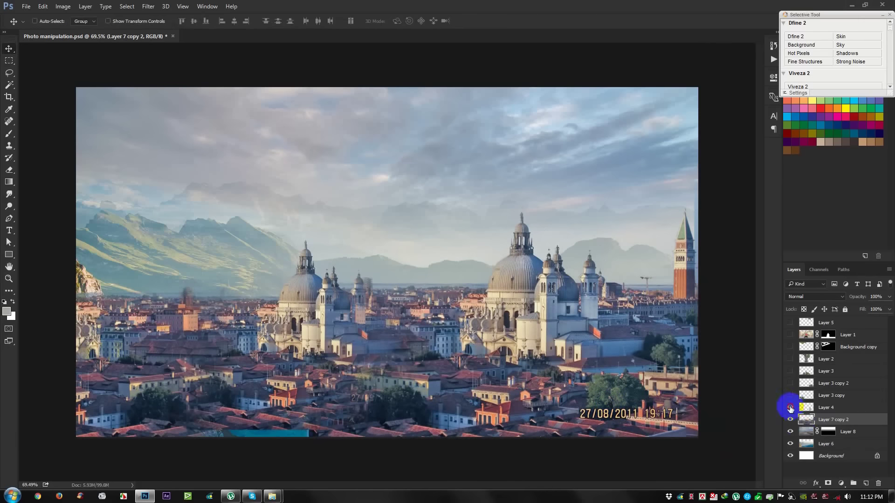
Show the well, tree, man, plants and wall layers and reposition the city backdrop
left_click(790, 409)
left_click_drag(790, 408, 790, 322)
left_click(815, 420)
left_click_drag(738, 393, 677, 362)
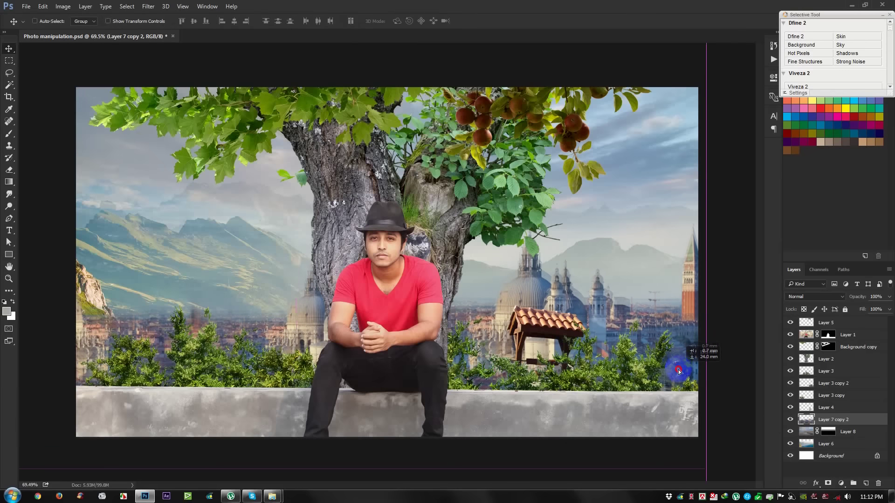
left_click_drag(677, 363, 679, 362)
left_click_drag(828, 409, 825, 422)
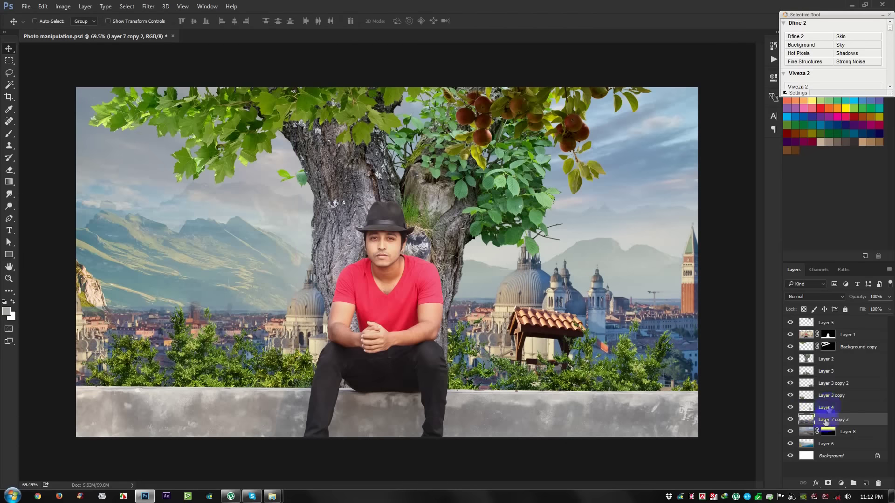
Move the gazebo (Layer 4) to the far left, enlarged and slightly tilted
left_click(826, 407)
left_click_drag(608, 325, 200, 325)
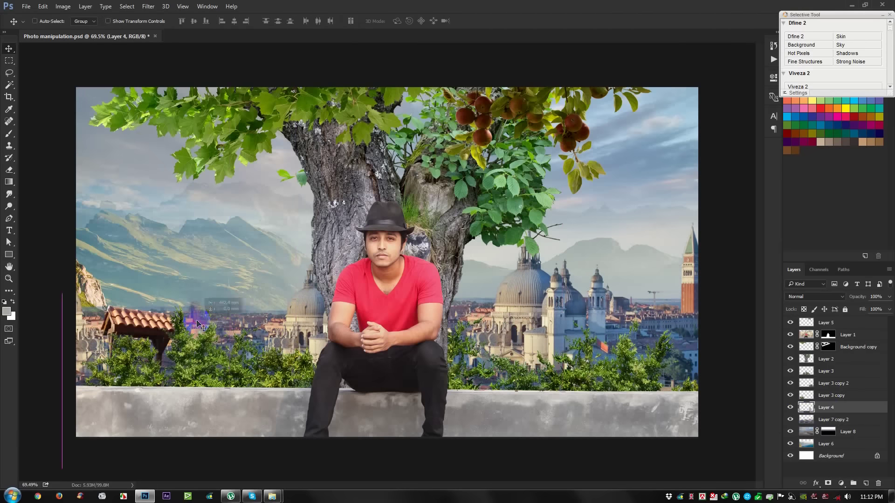
key("ctrl+t")
mouse_move(209, 294)
left_mouse_down()
mouse_move(223, 269)
mouse_move(212, 334)
mouse_move(176, 358)
left_mouse_up()
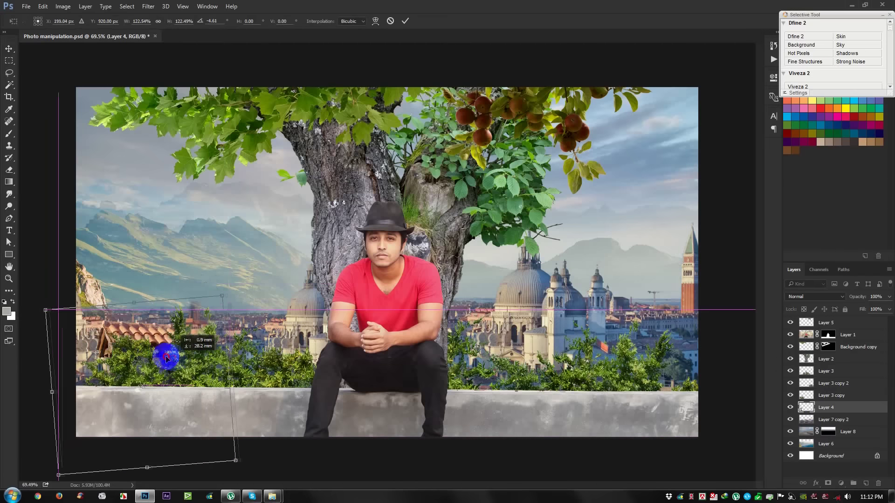
left_click_drag(176, 358, 175, 370)
left_click_drag(211, 299, 216, 312)
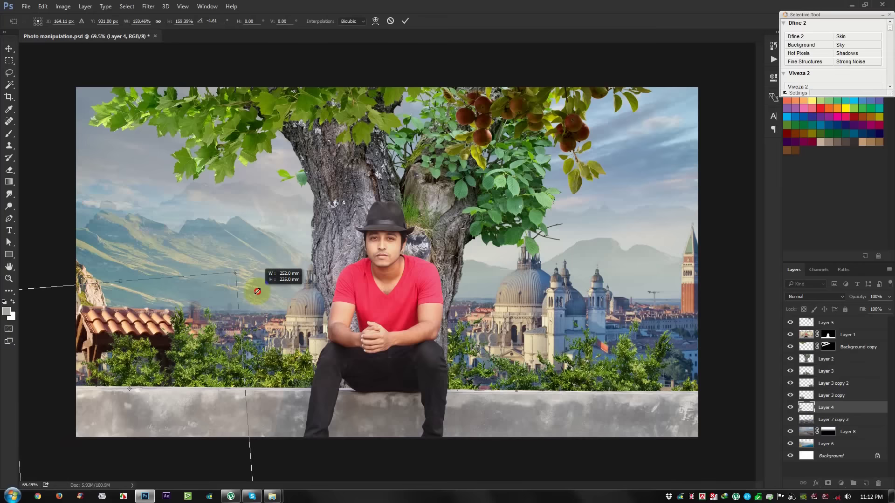
key("Return")
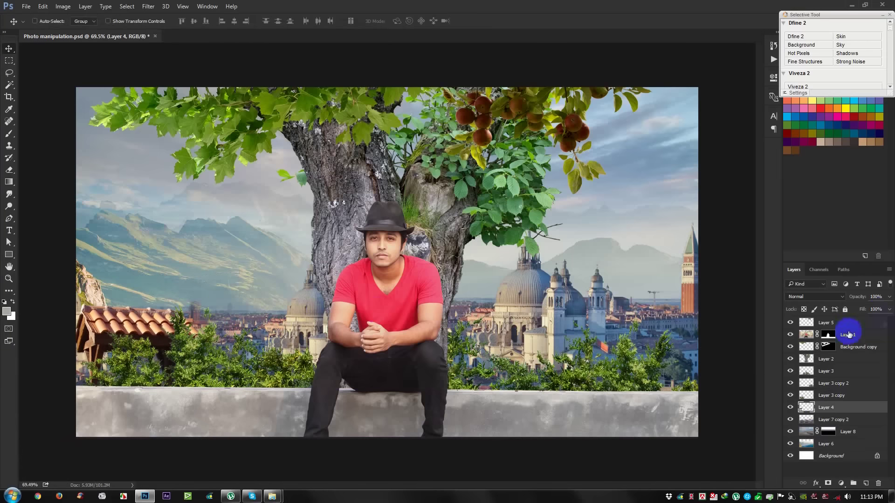
Apply Shadows/Highlights to the apple branch layer (Layer 5)
left_click(833, 323)
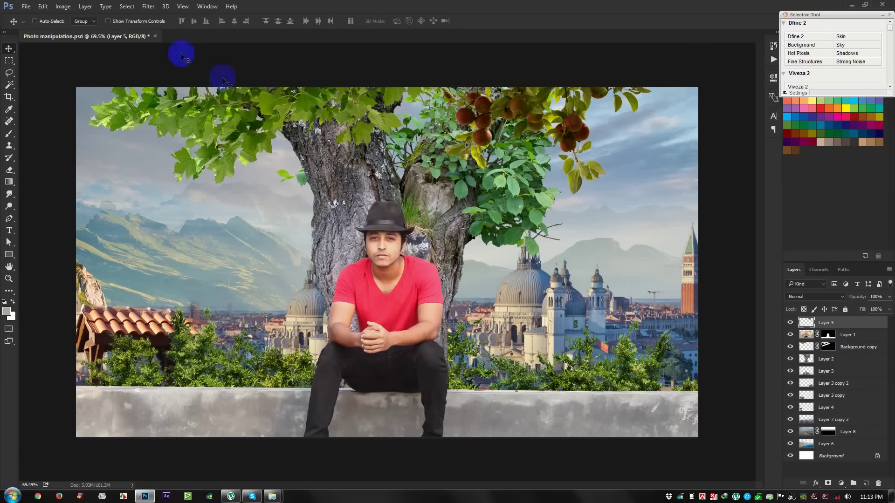
left_click(64, 6)
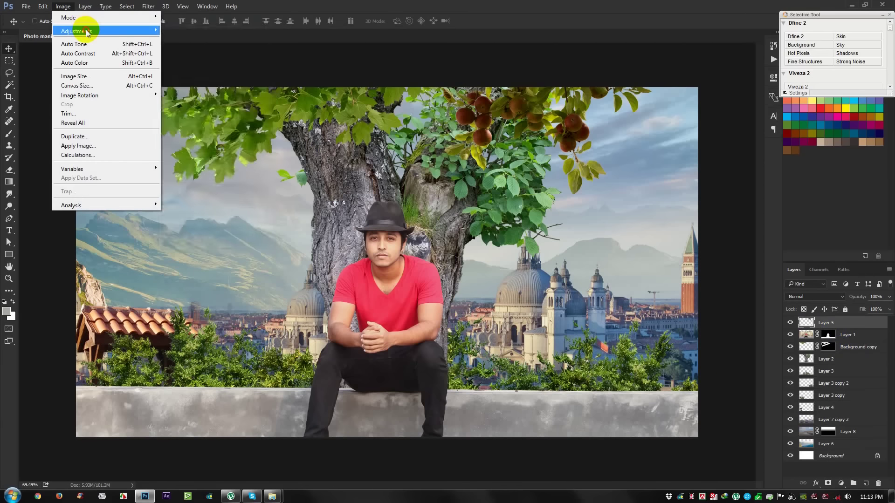
mouse_move(73, 31)
left_click(197, 190)
left_click(619, 156)
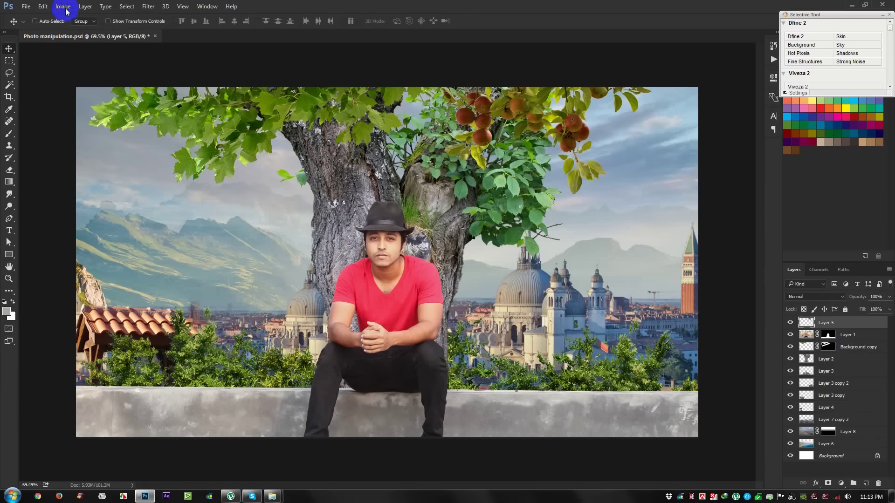
Apply the Camera Raw Filter to the branch with White Balance set to Auto
left_click(145, 6)
left_click(158, 60)
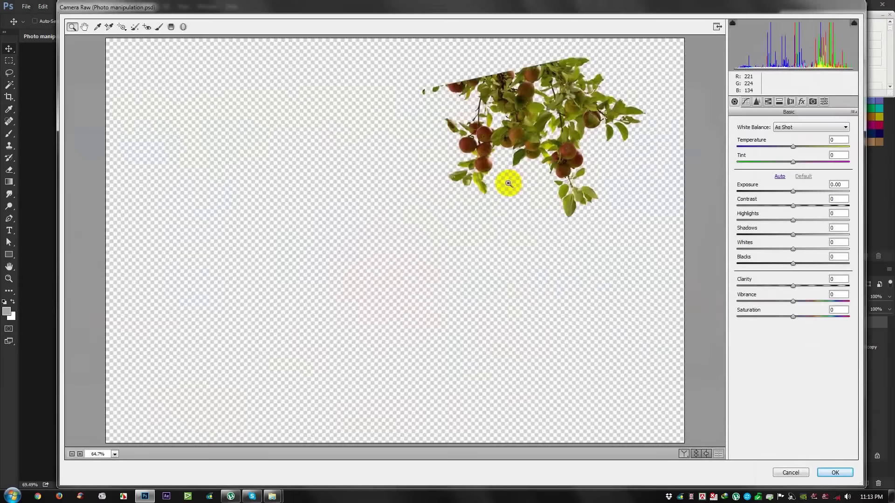
left_click(796, 128)
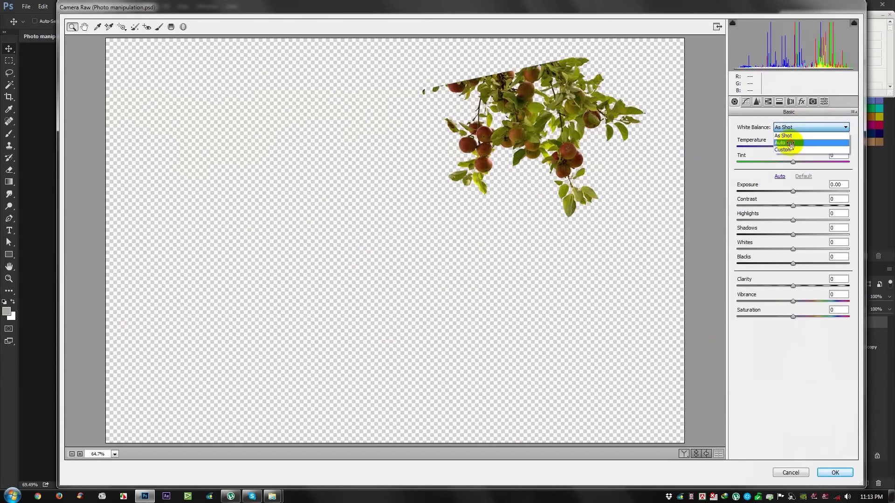
left_click(791, 144)
left_click(834, 473)
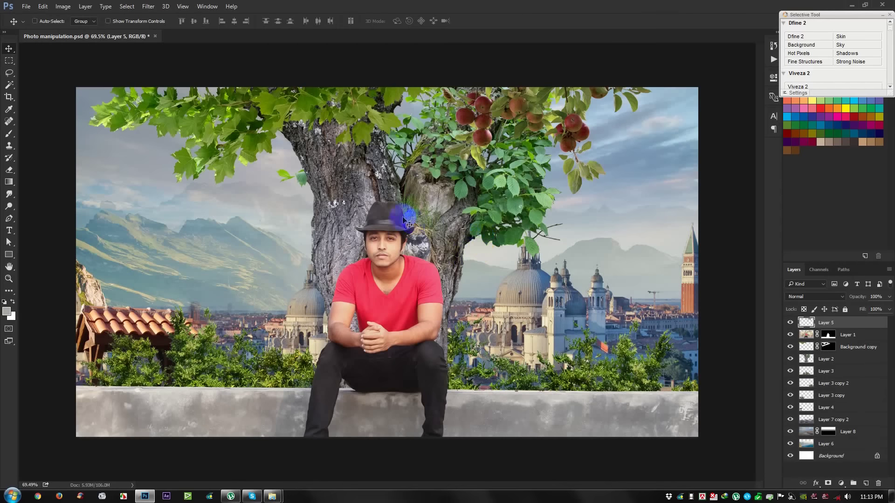
left_click(63, 6)
mouse_move(77, 31)
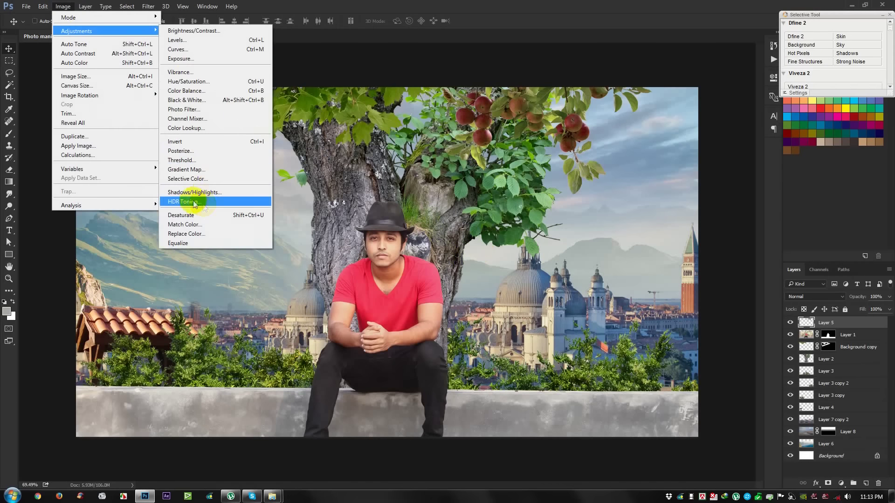
Apply Selective Color to the branch: Greens Cyan +100, Magenta +18, Black -100
left_click(196, 179)
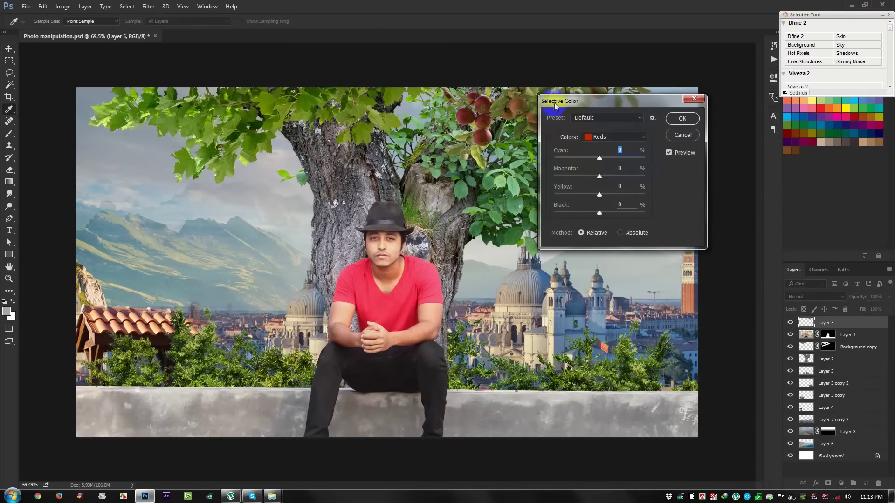
left_click_drag(554, 104, 503, 246)
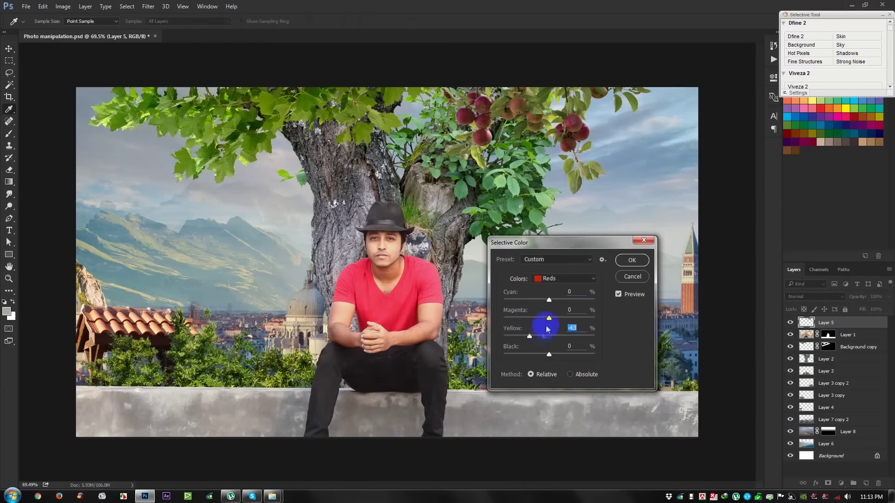
left_click(543, 279)
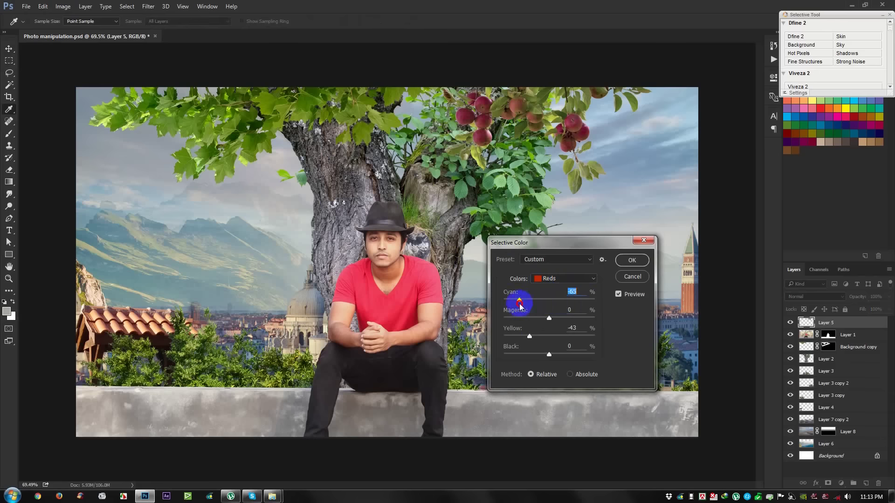
left_click(557, 278)
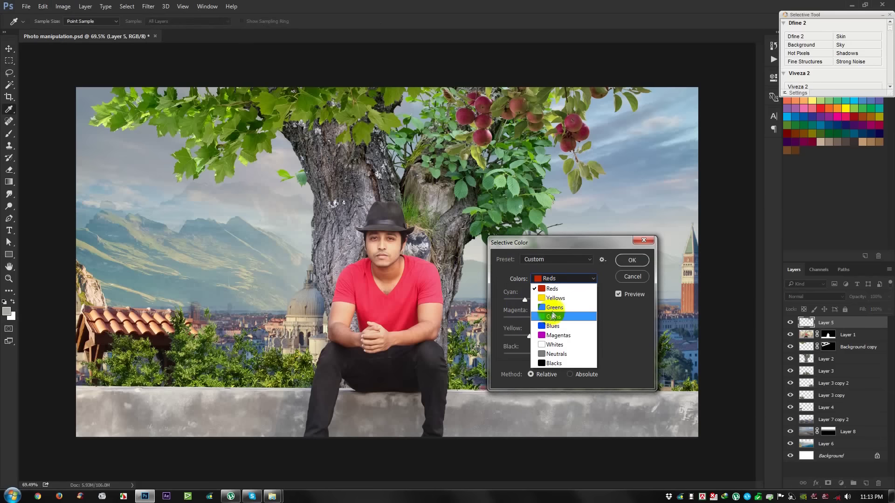
left_click(555, 312)
left_click_drag(550, 303, 611, 305)
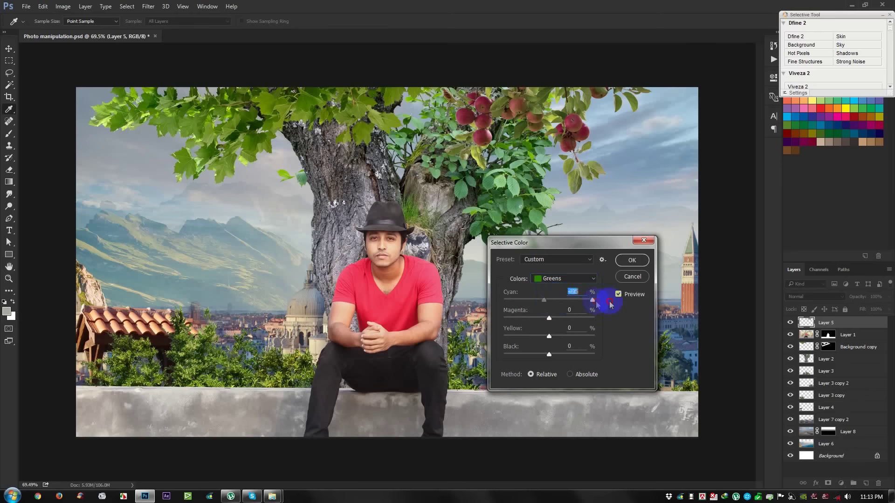
left_click_drag(558, 318, 588, 310)
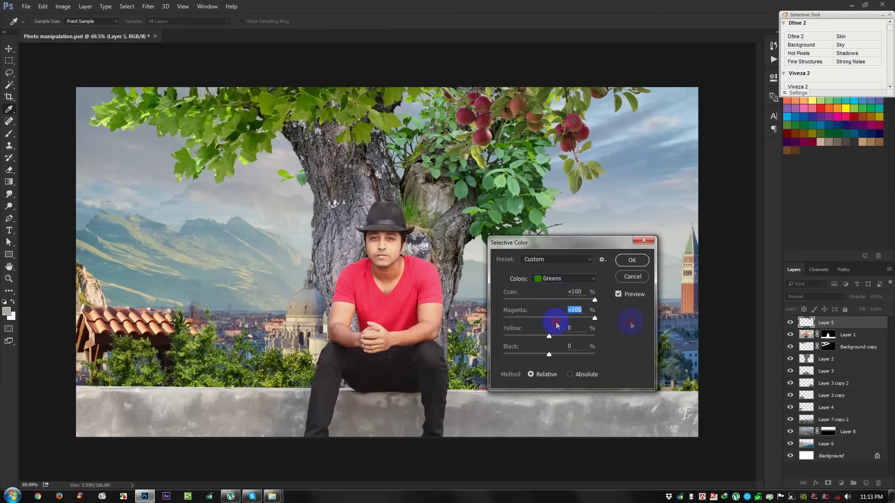
left_click_drag(583, 325, 492, 347)
left_click(549, 359)
mouse_move(561, 358)
left_mouse_down()
mouse_move(493, 360)
mouse_move(530, 359)
left_mouse_up()
left_click(638, 261)
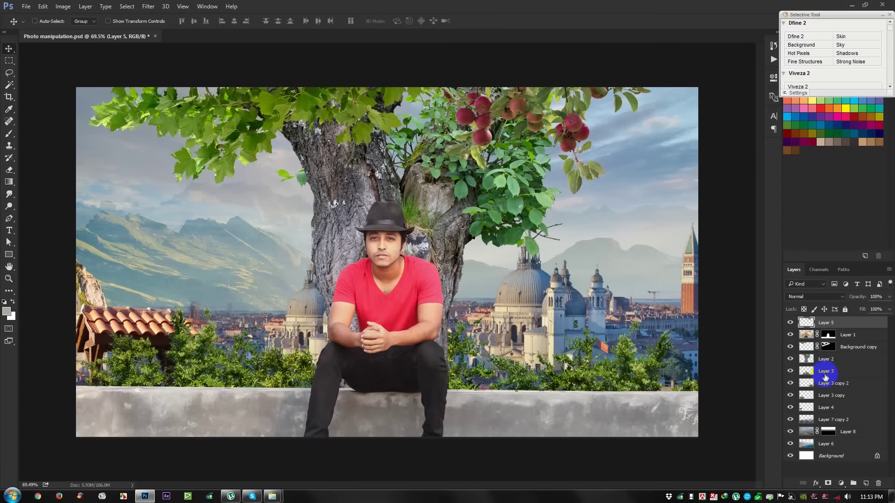
left_click(845, 347)
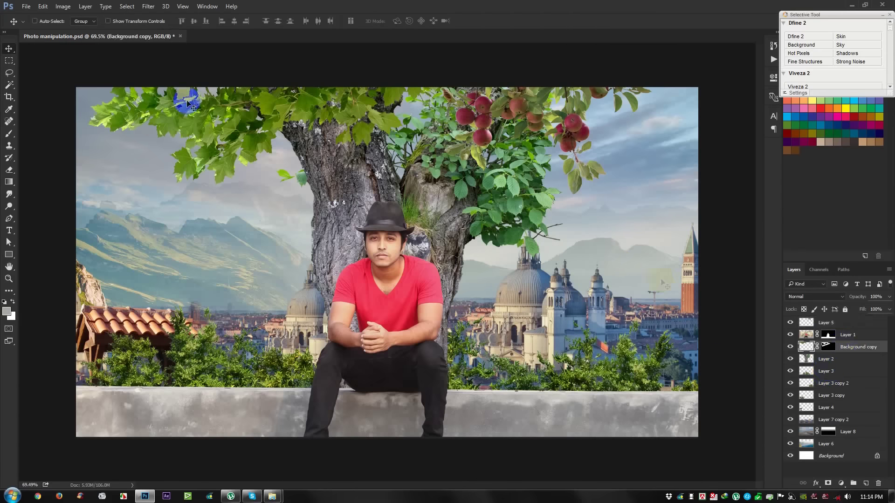
Open Selective Color on Background copy, lowering Greens Yellow to -77 and adding Black
left_click(66, 8)
mouse_move(76, 31)
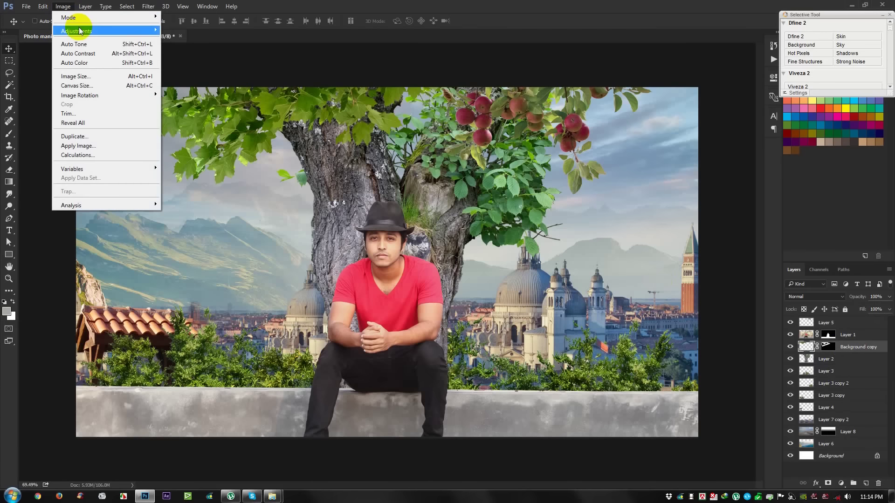
left_click(205, 179)
left_click(550, 300)
left_click_drag(546, 305, 551, 306)
left_click(549, 278)
left_click(546, 303)
left_click(549, 336)
left_click_drag(550, 340, 522, 339)
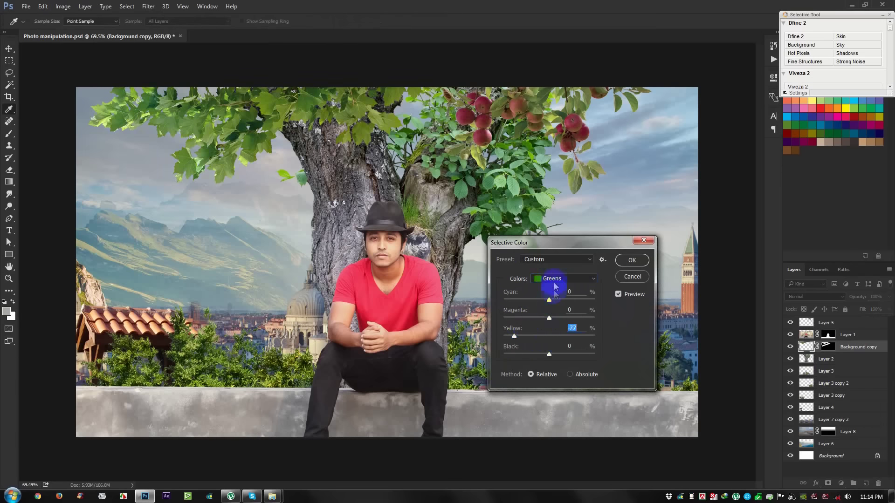
mouse_move(549, 354)
left_mouse_down()
mouse_move(578, 354)
mouse_move(543, 359)
left_mouse_up()
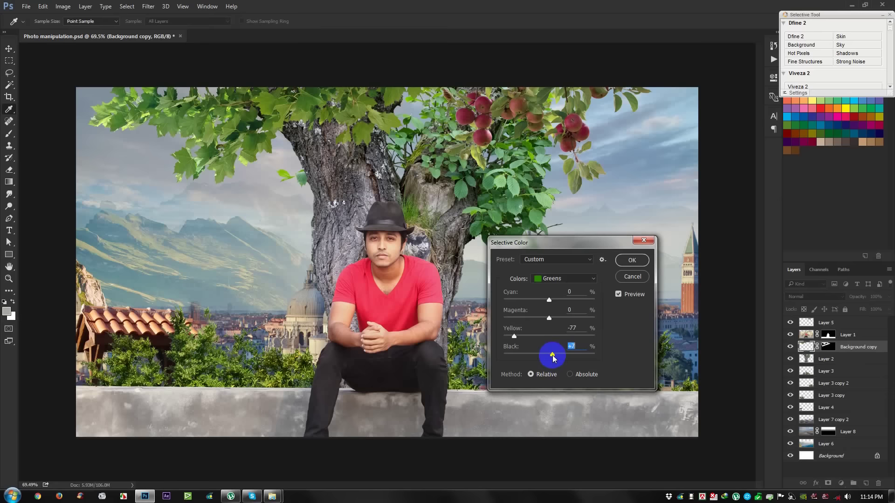
Cancel Selective Color, then duplicate apple branch Layer 5 and move the copy left onto the trunk
left_click(632, 260)
key("v")
key("Delete")
left_click(848, 322)
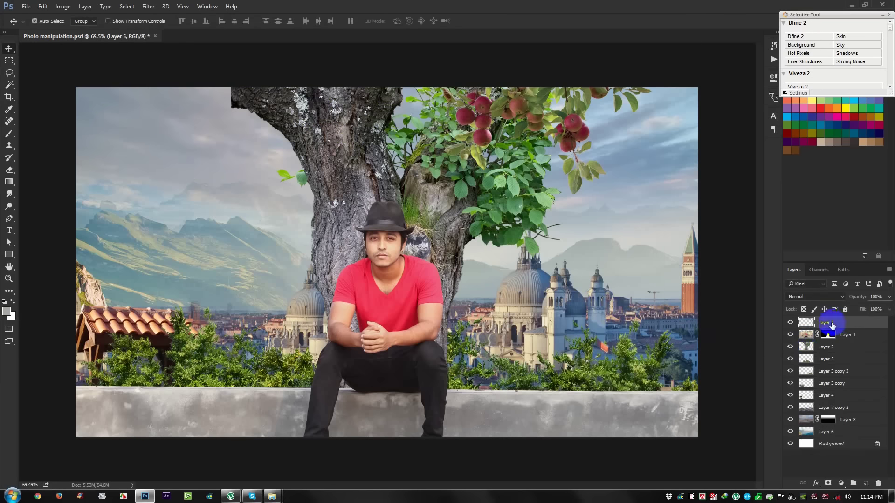
left_click_drag(831, 327, 828, 340)
key("ctrl+j")
left_click_drag(565, 168, 277, 167)
Flip the branch copy horizontally, scale it to about 50%, and rotate it over the upper-left trunk
key("ctrl+t")
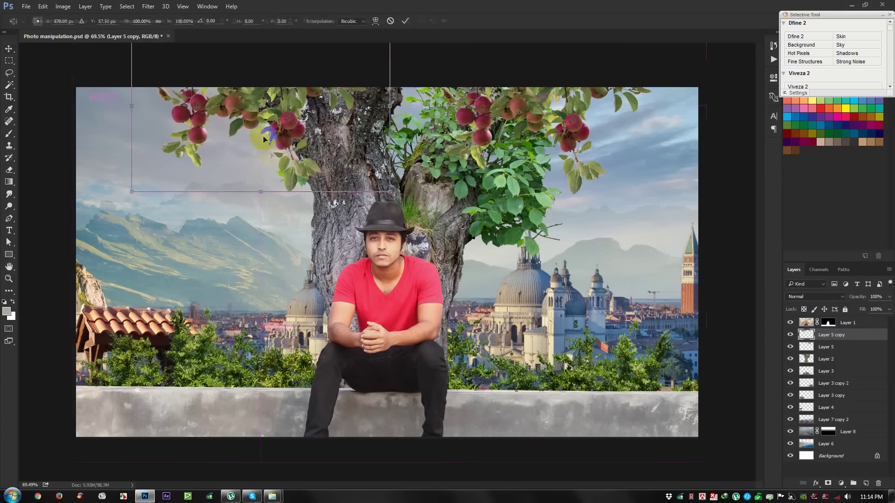
right_click(265, 139)
left_click(314, 277)
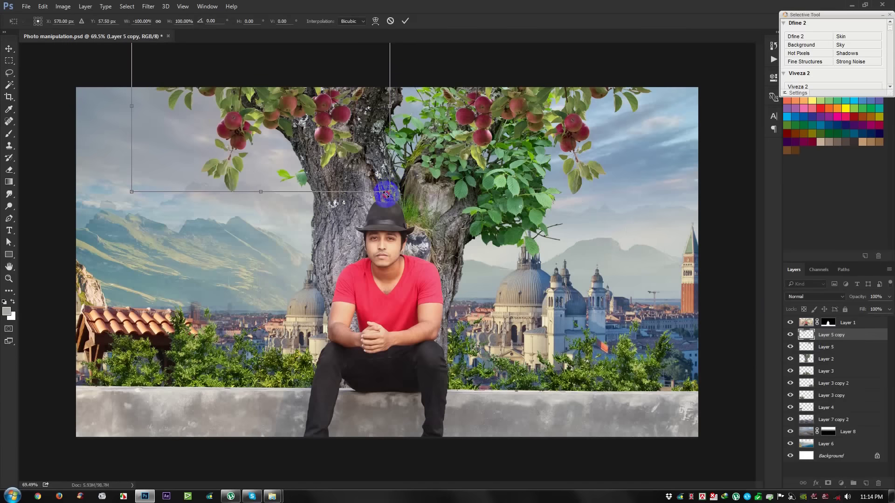
mouse_move(386, 192)
left_mouse_down()
mouse_move(300, 146)
mouse_move(270, 144)
left_mouse_up()
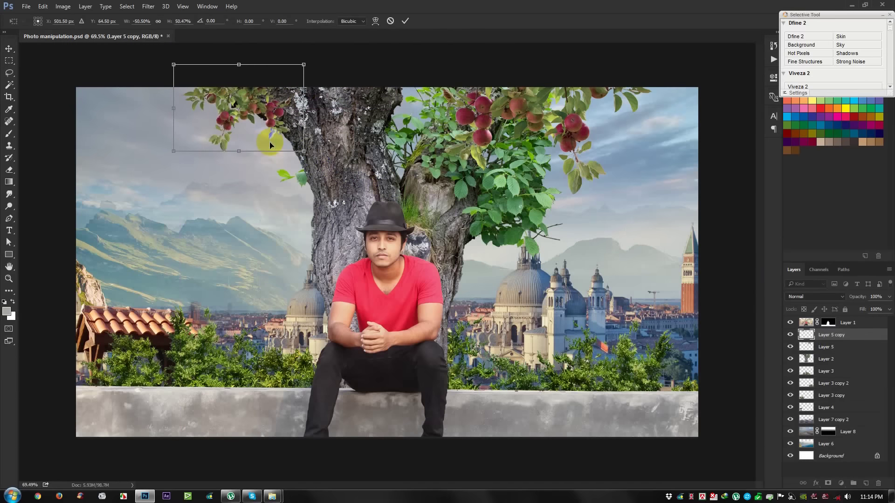
mouse_move(360, 172)
left_mouse_down()
mouse_move(310, 79)
mouse_move(351, 72)
mouse_move(286, 97)
left_mouse_up()
key("Return")
Add a second branch copy, resized and placed toward the upper left of the canopy
left_click(865, 336)
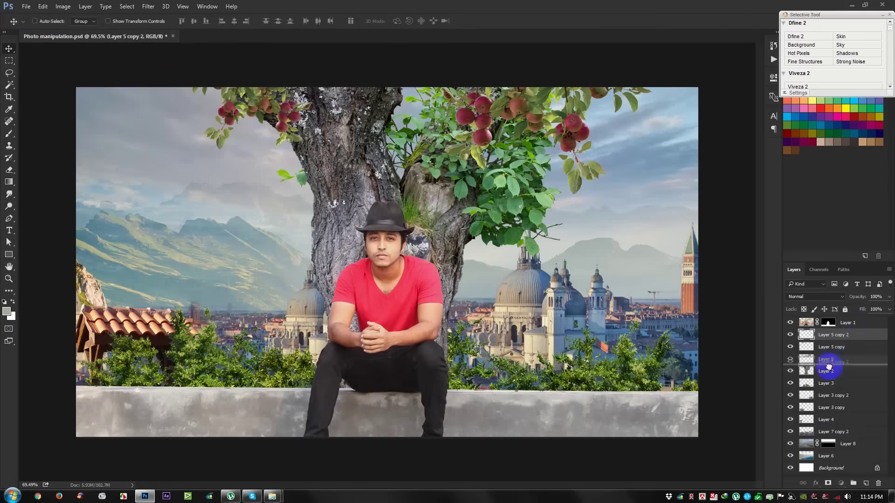
left_click_drag(857, 339, 856, 372)
left_click_drag(523, 260, 559, 244)
key("ctrl+t")
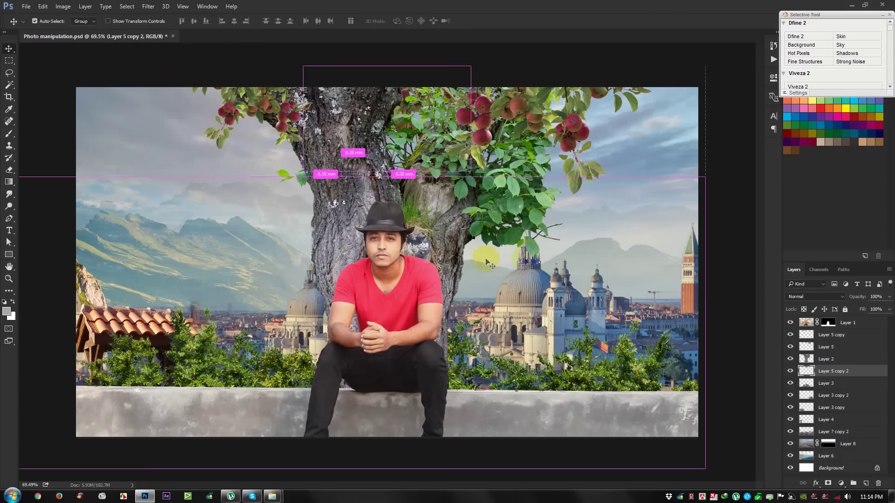
left_click_drag(488, 188, 559, 240)
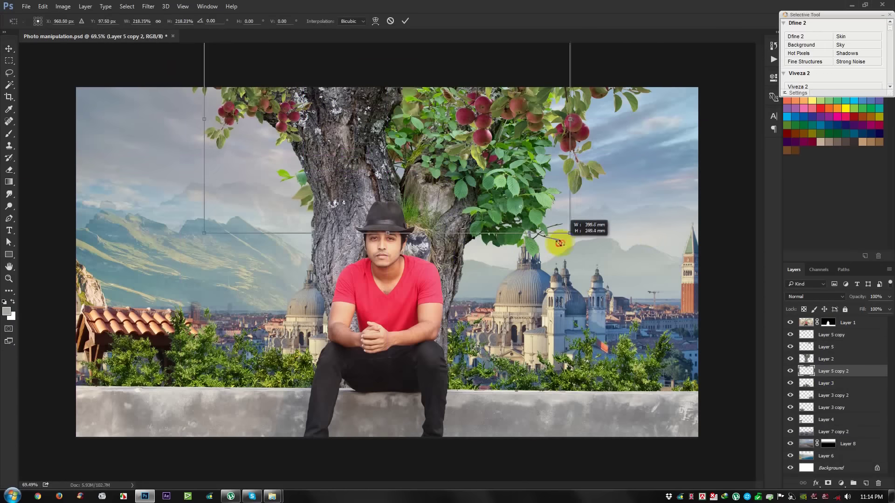
mouse_move(509, 206)
left_mouse_down()
mouse_move(478, 137)
mouse_move(530, 143)
left_mouse_up()
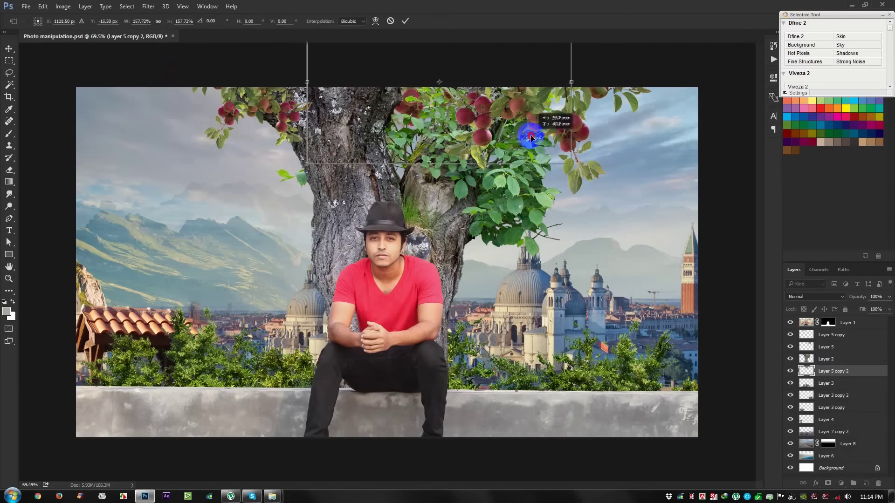
left_click_drag(573, 160, 453, 122)
key("Return")
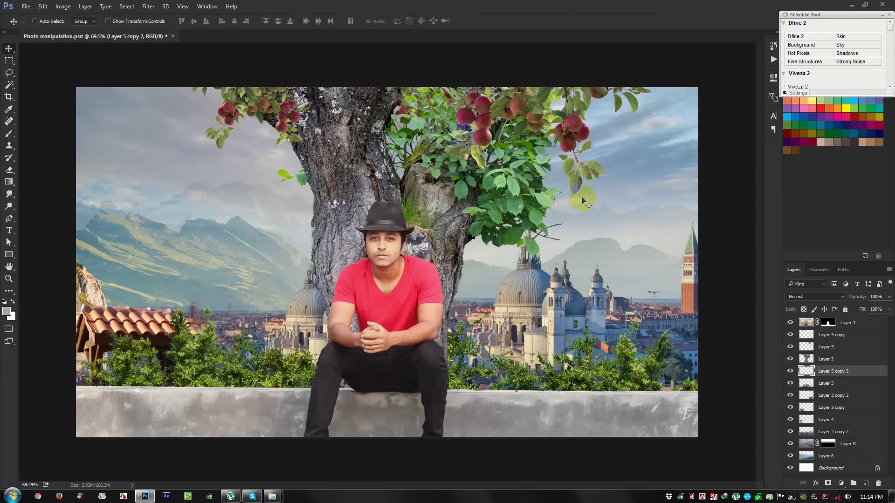
Add a third branch copy positioned over the tree canopy
mouse_move(809, 354)
left_mouse_down()
mouse_move(823, 368)
mouse_move(819, 359)
left_mouse_up()
mouse_move(419, 140)
left_mouse_down()
mouse_move(604, 147)
mouse_move(708, 247)
left_mouse_up()
left_click_drag(825, 370, 825, 372)
mouse_move(606, 180)
left_mouse_down()
mouse_move(628, 184)
mouse_move(647, 205)
left_mouse_up()
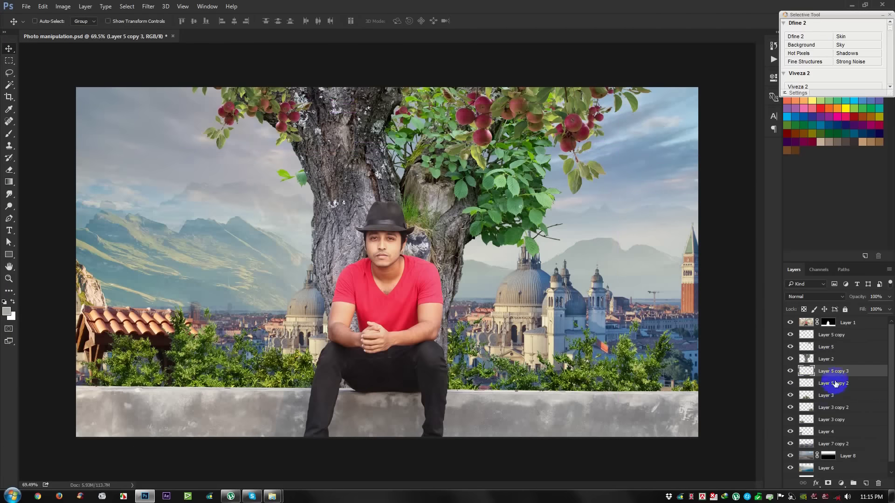
Add a fourth branch copy from Layer 5, enlarged and rotated across the canopy
left_click(828, 347)
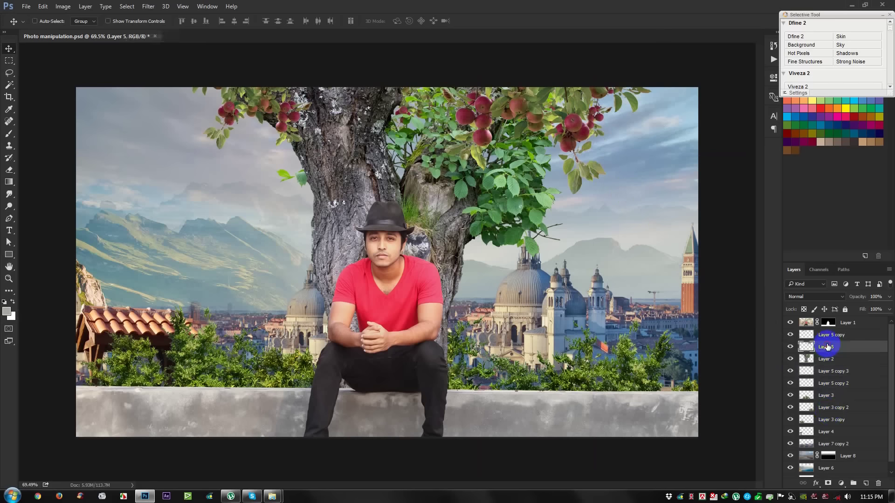
mouse_move(629, 254)
left_mouse_down()
mouse_move(419, 241)
mouse_move(487, 201)
mouse_move(516, 200)
left_mouse_up()
key("ctrl+t")
mouse_move(476, 180)
left_mouse_down()
mouse_move(467, 192)
mouse_move(487, 200)
left_mouse_up()
mouse_move(579, 219)
left_mouse_down()
mouse_move(512, 149)
mouse_move(553, 156)
left_mouse_up()
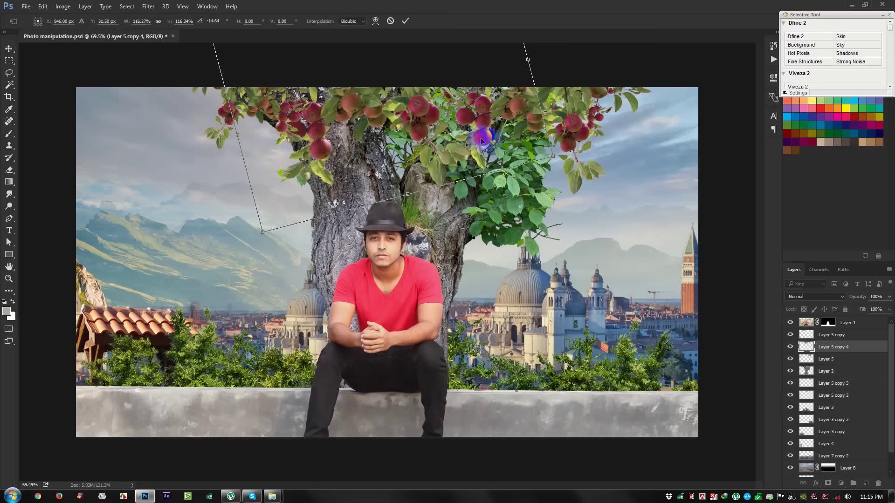
key("Return")
Add a fifth branch copy, shrunk and rotated at the upper left
mouse_move(492, 167)
left_mouse_down()
mouse_move(377, 123)
mouse_move(307, 144)
mouse_move(373, 168)
mouse_move(326, 135)
left_mouse_up()
key("ctrl+t")
left_click_drag(355, 51, 336, 93)
mouse_move(298, 140)
left_mouse_down()
mouse_move(266, 130)
mouse_move(275, 133)
left_mouse_up()
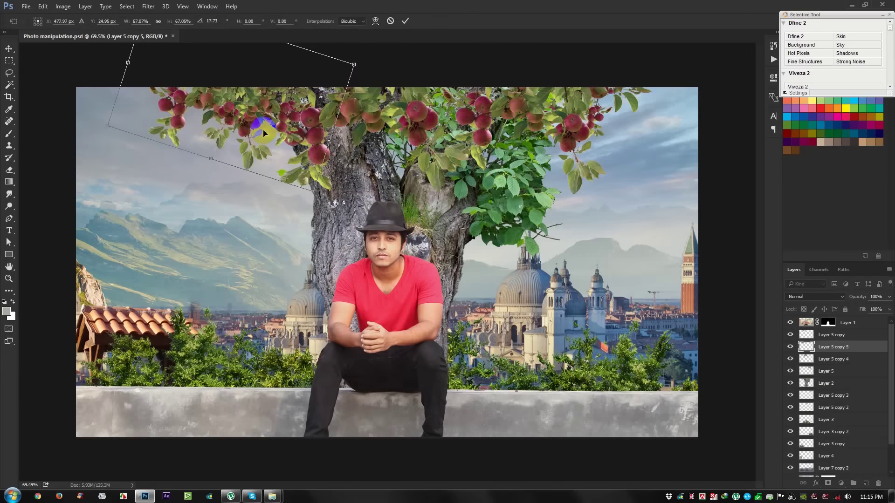
key("Return")
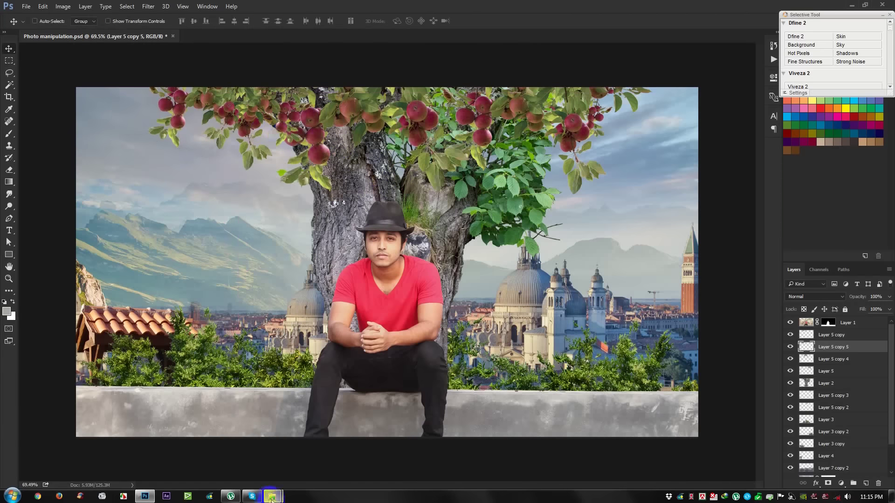
mouse_move(272, 496)
left_click(320, 462)
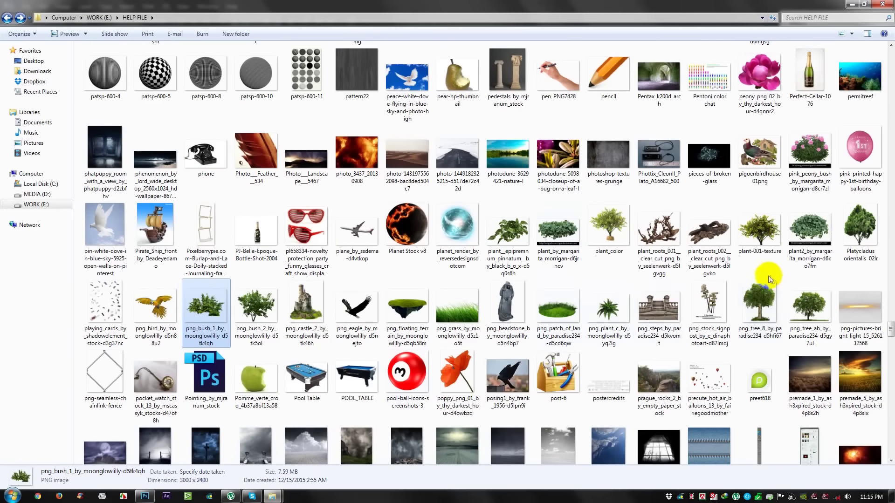
mouse_move(255, 309)
left_mouse_down()
mouse_move(218, 311)
mouse_move(489, 293)
left_mouse_up()
scroll(489, 293, "up", 10)
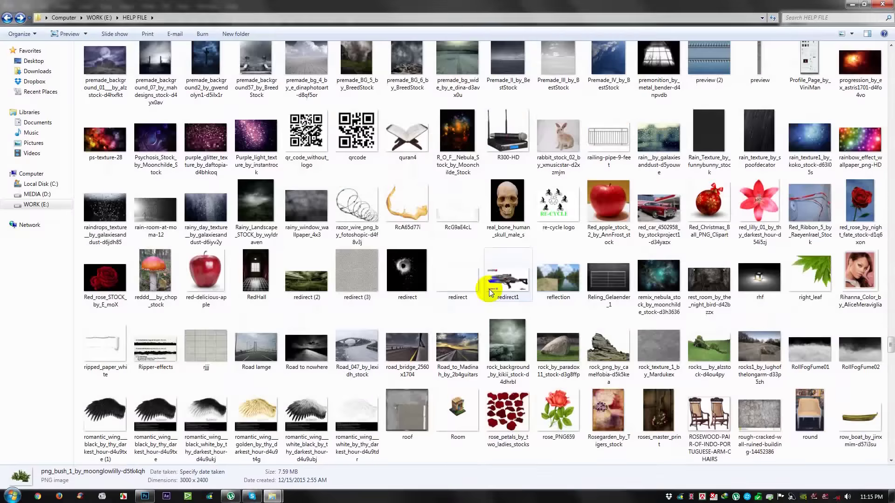
scroll(488, 289, "up", 5)
scroll(489, 289, "up", 5)
scroll(489, 289, "up", 5)
scroll(489, 289, "up", 5)
scroll(491, 293, "up", 5)
scroll(490, 293, "up", 5)
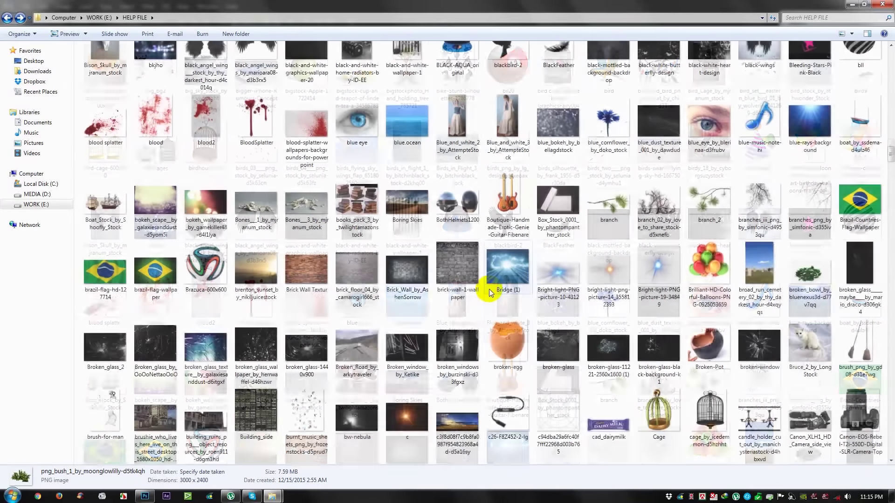
scroll(489, 289, "up", 5)
scroll(488, 289, "up", 5)
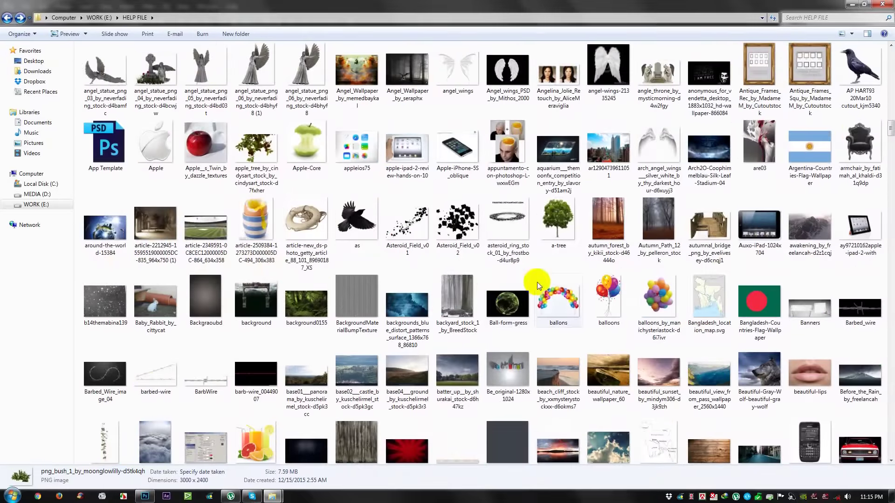
scroll(533, 285, "up", 5)
scroll(533, 284, "up", 5)
scroll(533, 284, "up", 5)
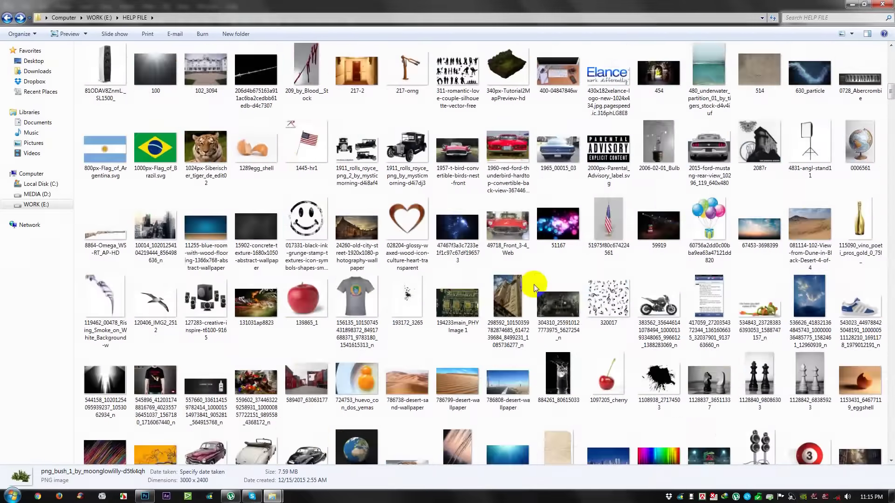
scroll(533, 284, "up", 5)
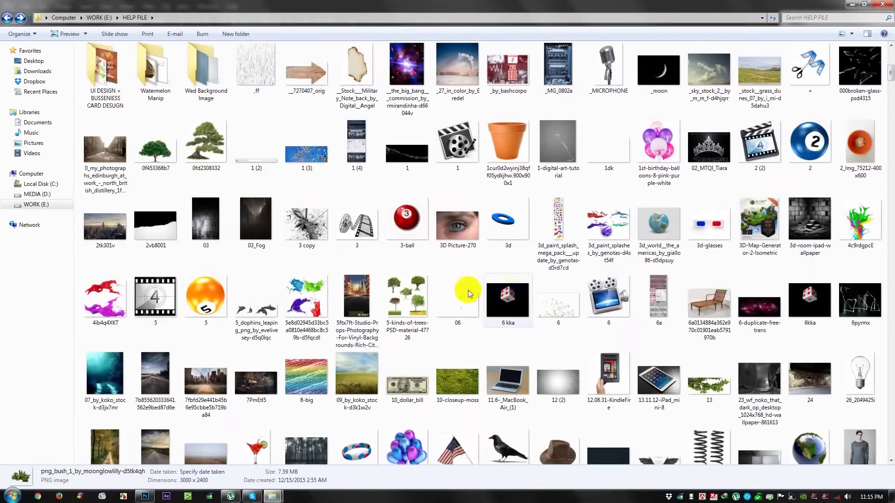
left_click(145, 497)
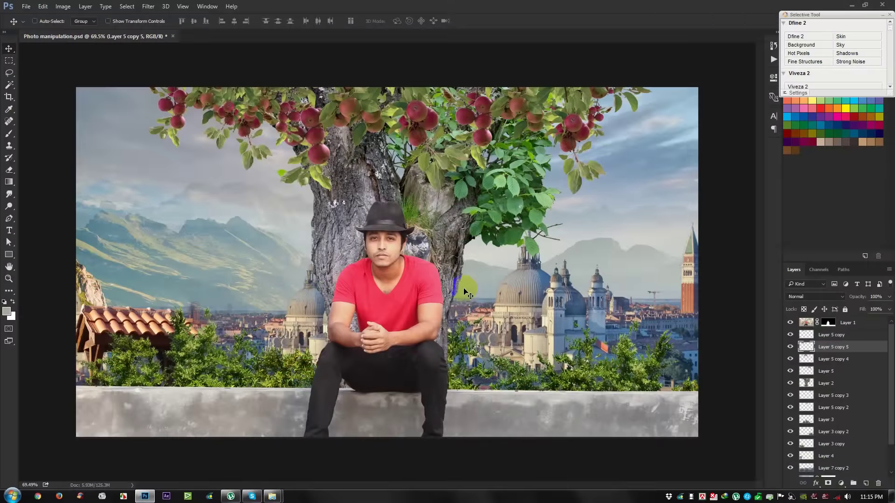
Lasso a foliage patch from Layer 2 onto a new layer, then move it up-left and rotate it
left_click(825, 383)
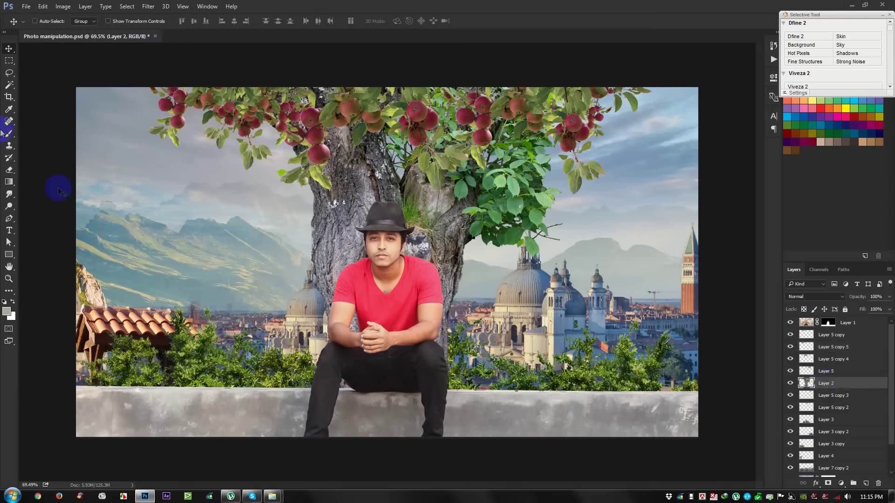
left_click(9, 74)
left_click_drag(483, 273, 456, 217)
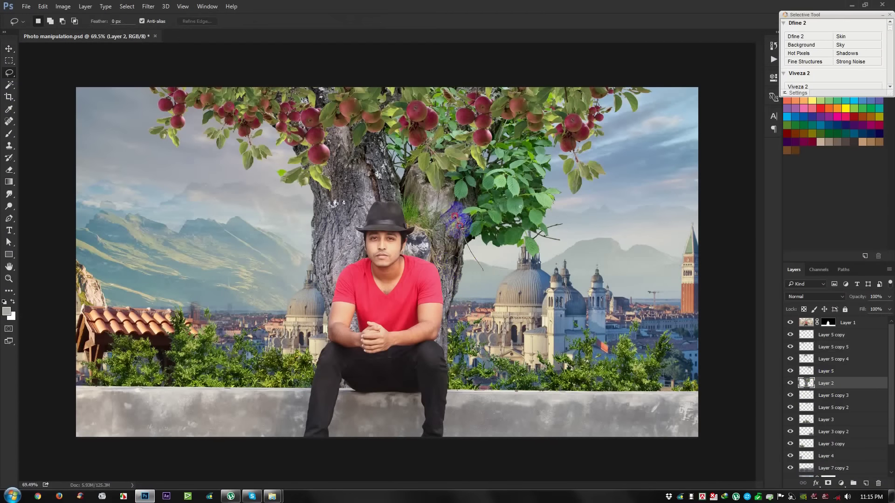
left_click_drag(442, 179, 611, 275)
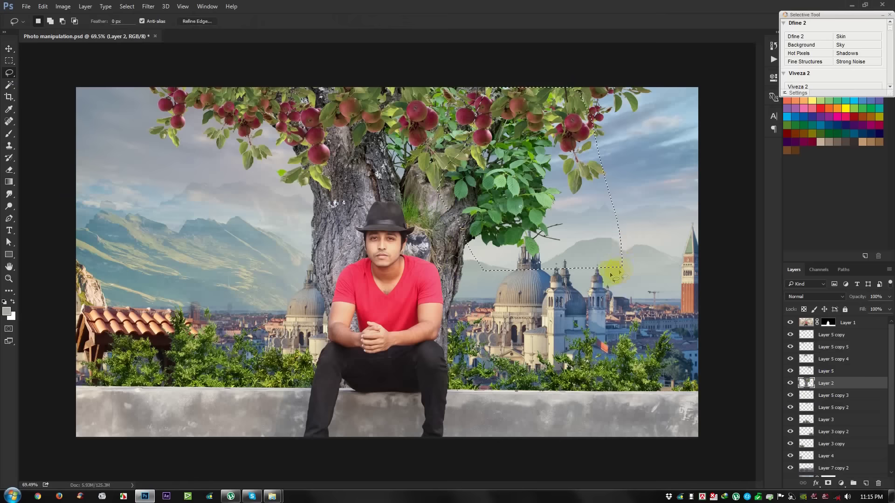
key("ctrl+j")
key("ctrl+t")
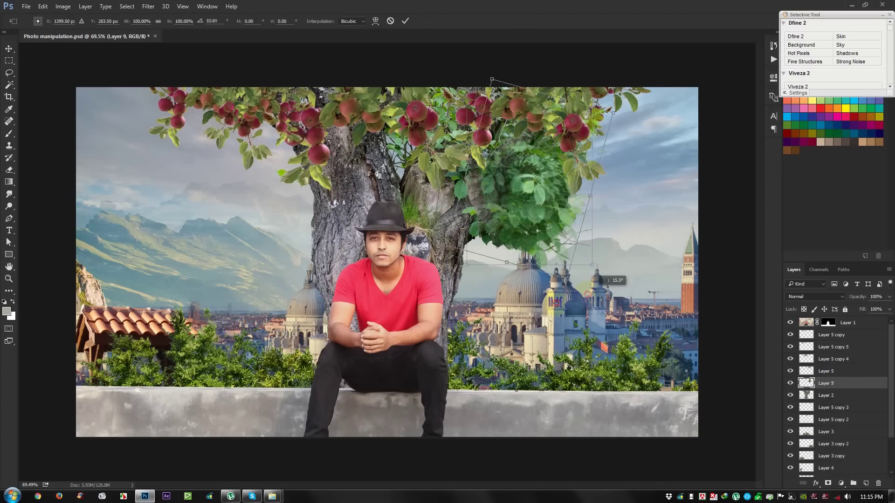
left_click_drag(536, 195, 289, 136)
mouse_move(326, 219)
left_mouse_down()
mouse_move(414, 215)
mouse_move(410, 233)
left_mouse_up()
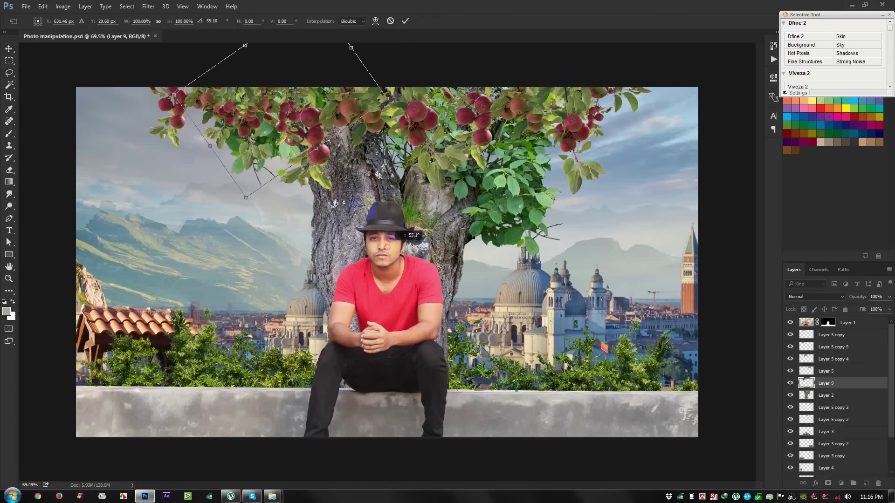
left_click_drag(313, 89, 305, 102)
key("Return")
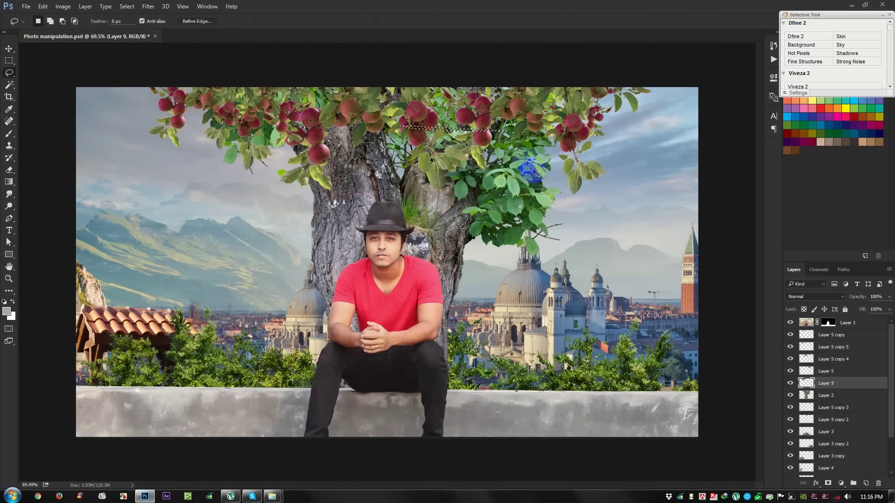
Move the foliage into the canopy and duplicate it at about 120% size
key("v")
left_click_drag(270, 114, 448, 137)
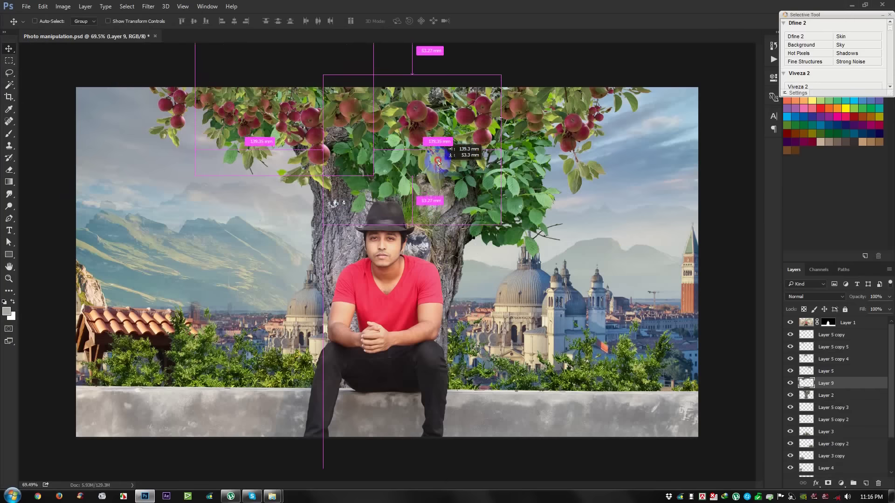
key("ctrl+j")
key("ctrl+t")
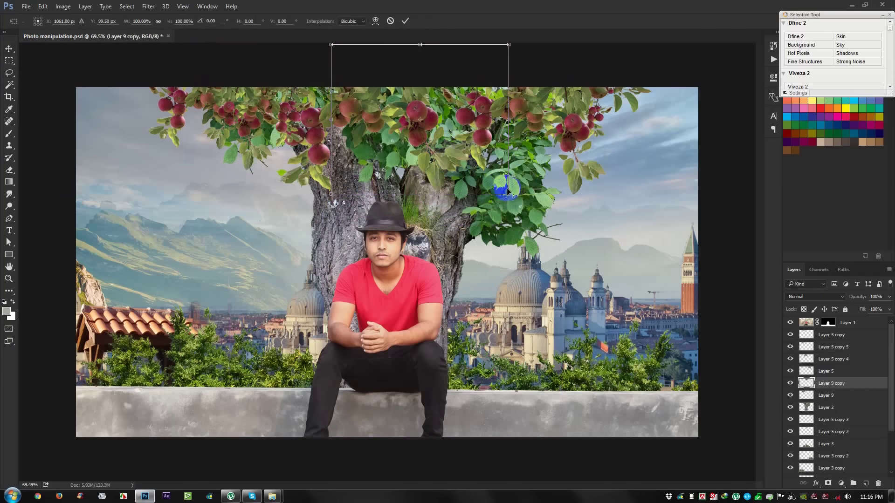
mouse_move(508, 193)
left_mouse_down()
mouse_move(563, 213)
mouse_move(530, 177)
left_mouse_up()
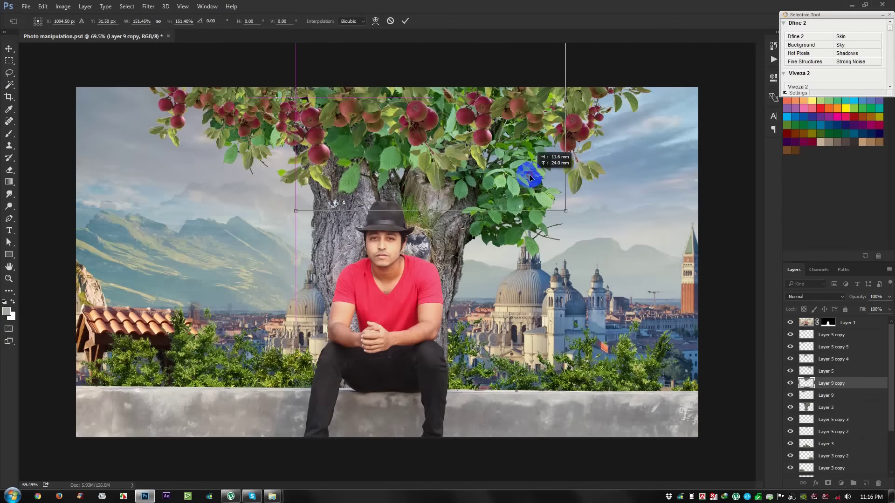
left_click_drag(565, 210, 537, 187)
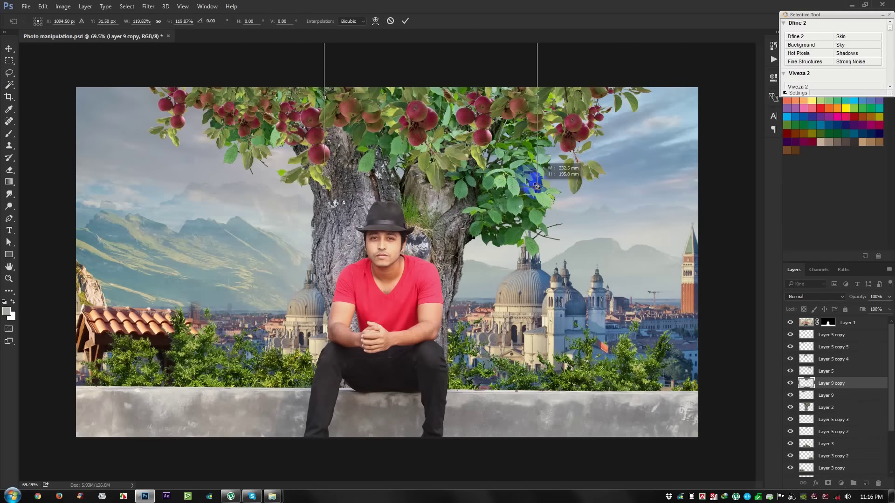
double_click(501, 168)
Place the leaves copy below Layer 5 copy and move it up-left over the canopy
left_click_drag(823, 373, 823, 347)
left_click_drag(538, 239, 544, 239)
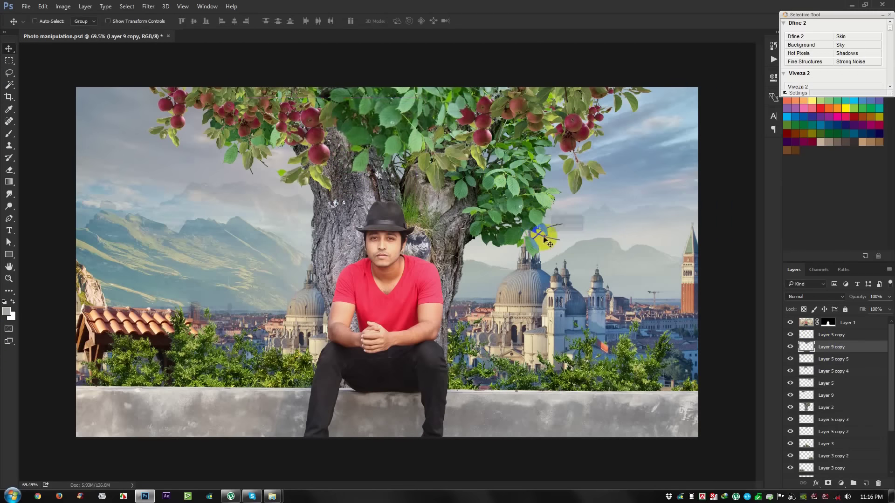
mouse_move(544, 240)
left_mouse_down()
mouse_move(484, 204)
mouse_move(252, 154)
left_mouse_up()
Add a leaves duplicate scaled to about 65% over the apple branches, and reorder the leaf layers
key("ctrl+j")
key("ctrl+t")
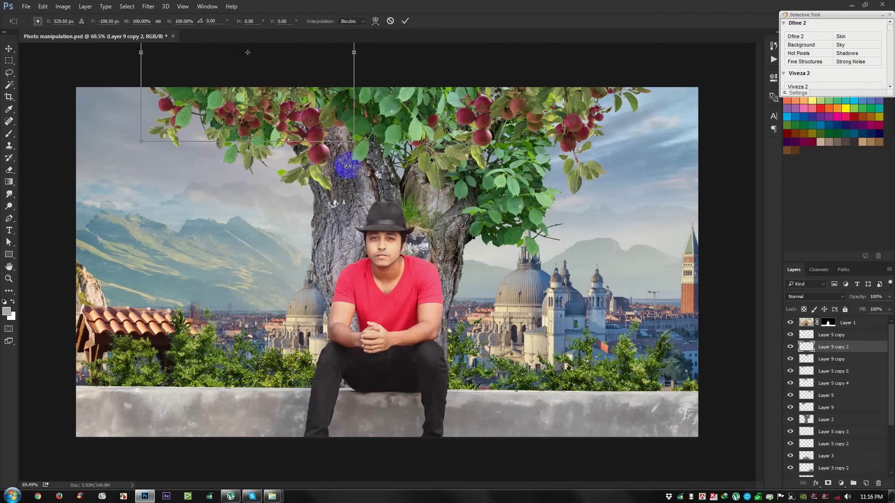
mouse_move(353, 140)
left_mouse_down()
mouse_move(309, 120)
mouse_move(616, 117)
mouse_move(602, 125)
left_mouse_up()
key("Return")
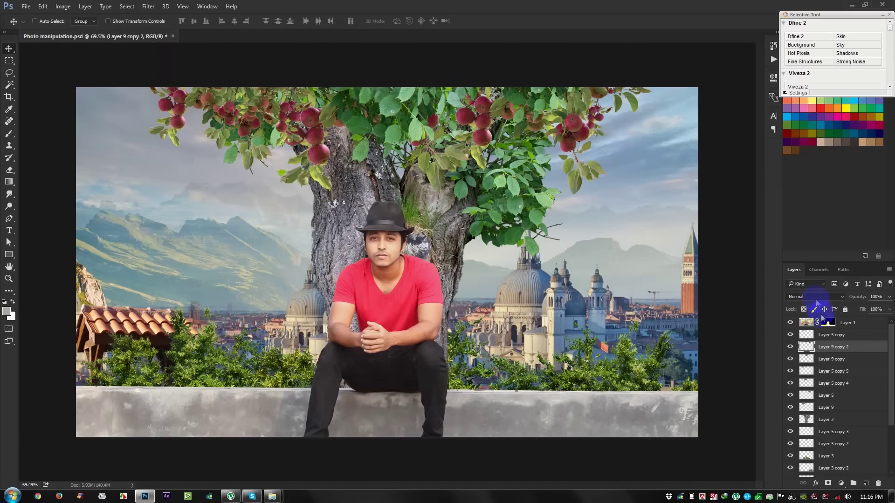
left_click_drag(830, 417, 821, 359)
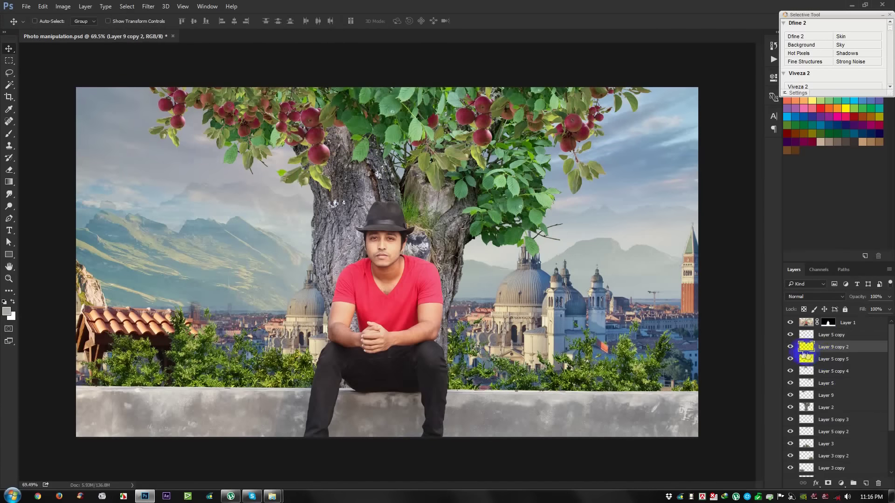
Add yellow and magenta to the greens of the reordered leaf layer with Selective Color
left_click_drag(790, 349, 770, 337)
left_click(63, 7)
mouse_move(77, 30)
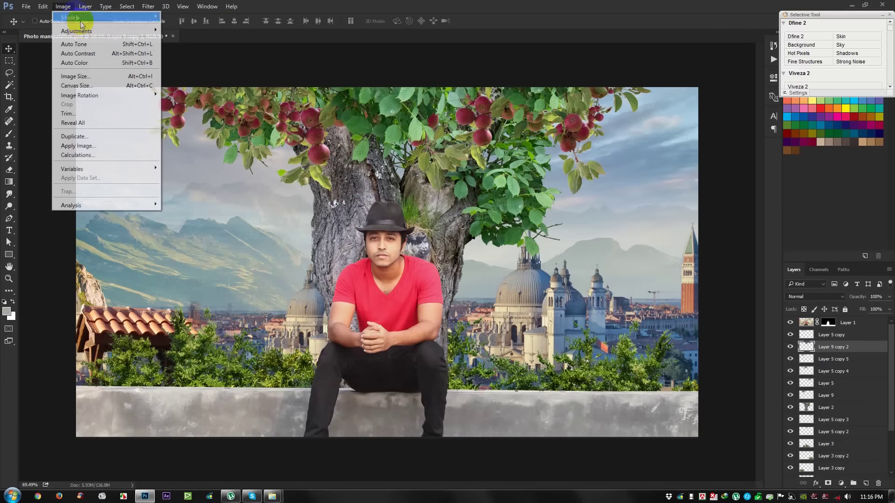
left_click(207, 179)
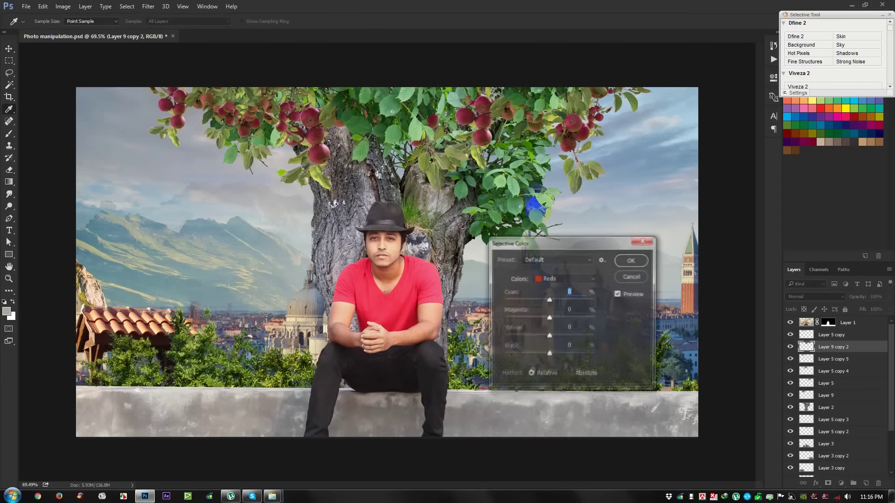
left_click(550, 277)
left_click(549, 298)
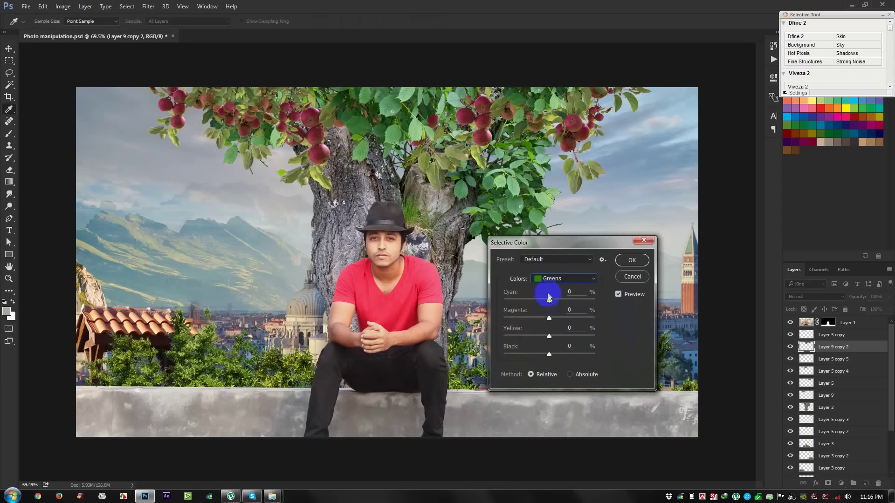
left_click_drag(580, 341, 614, 343)
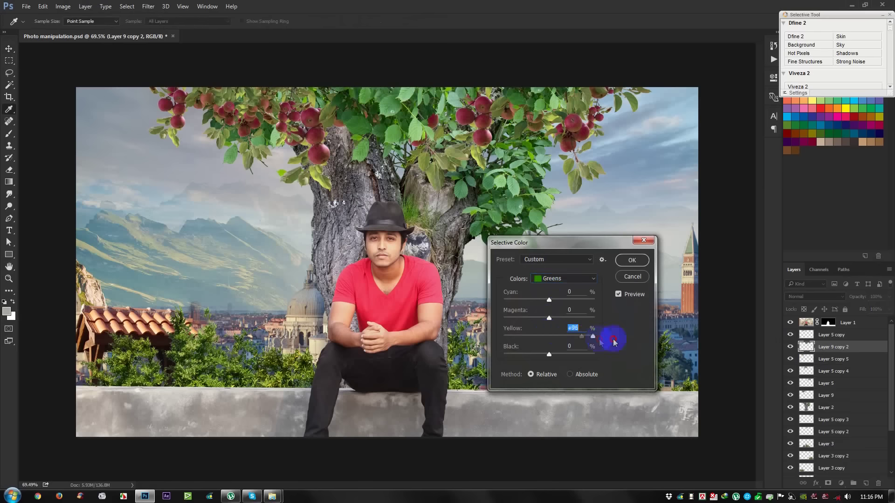
mouse_move(549, 318)
left_mouse_down()
mouse_move(591, 319)
mouse_move(521, 320)
mouse_move(530, 302)
left_mouse_up()
left_click(634, 261)
Give Layer 2's greens more yellow and magenta and less cyan with Selective Color
left_click(825, 407)
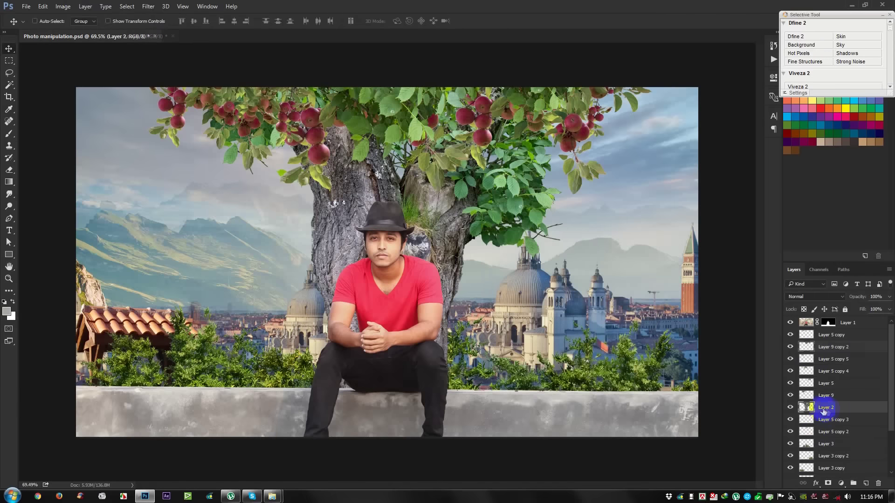
left_click(62, 7)
mouse_move(77, 31)
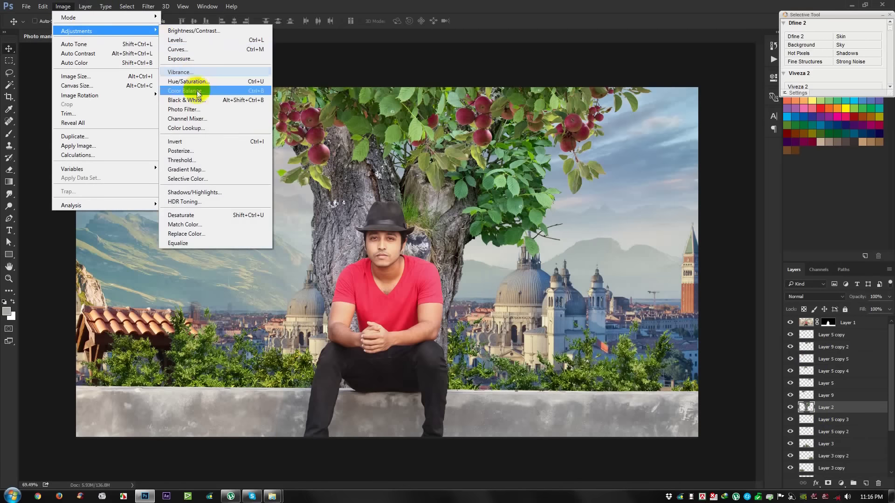
left_click(186, 179)
left_click(550, 279)
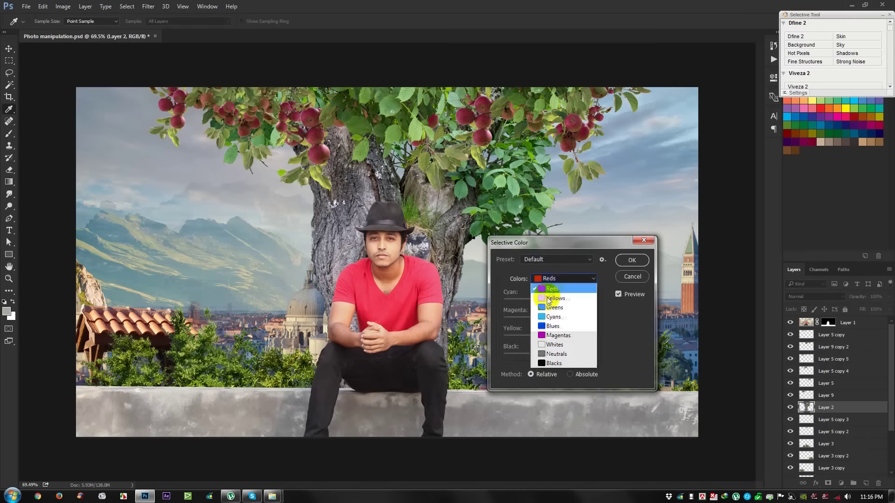
left_click(552, 307)
left_click_drag(549, 338, 577, 336)
left_click_drag(549, 300, 528, 302)
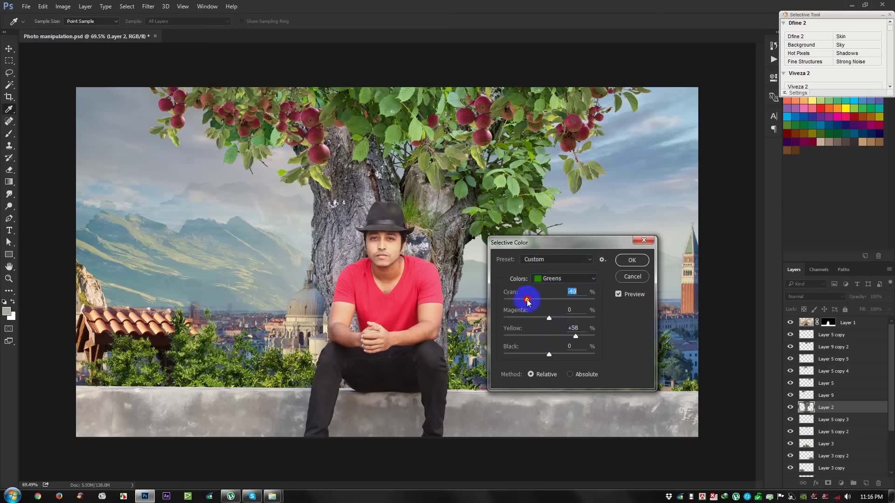
left_click_drag(578, 320, 574, 319)
left_click(631, 261)
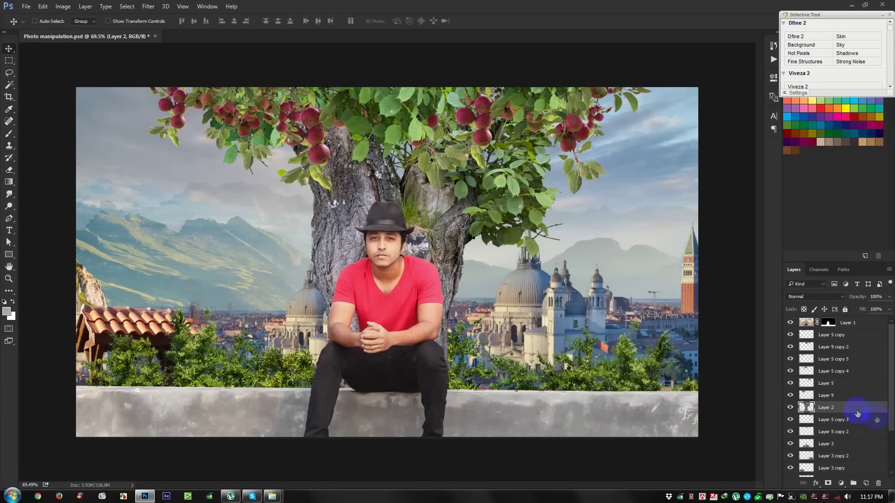
Add magenta to Layer 9's greens, then nudge the leaves layer sideways
left_click(832, 395)
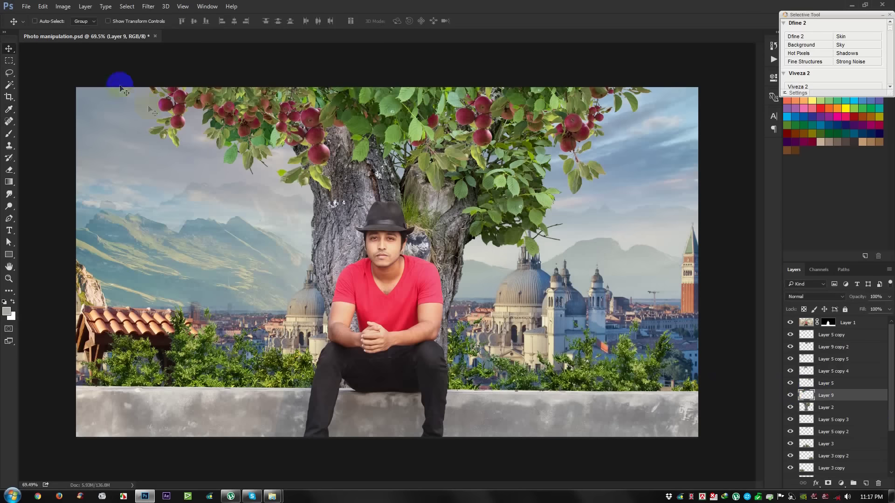
left_click(68, 9)
mouse_move(77, 31)
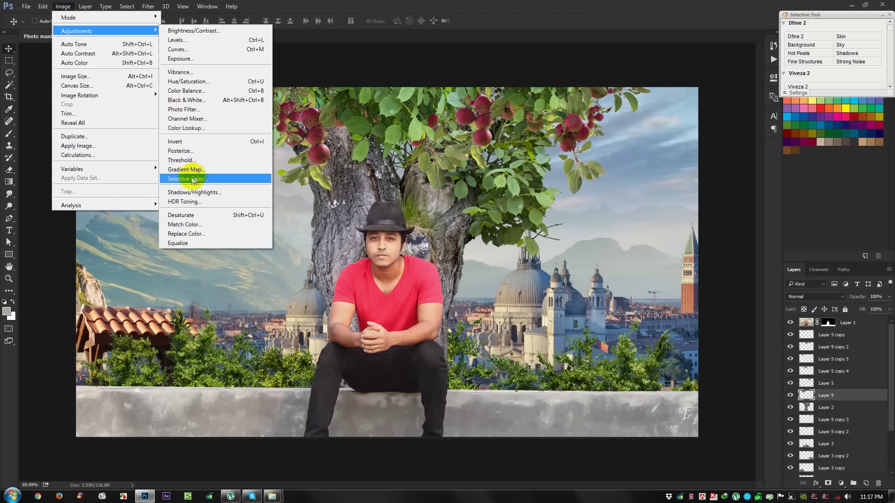
left_click(199, 179)
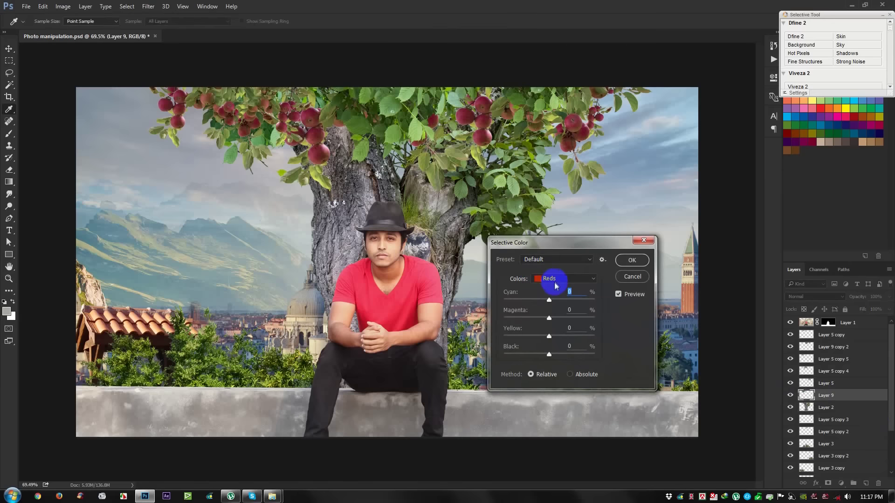
left_click(548, 279)
left_click(549, 306)
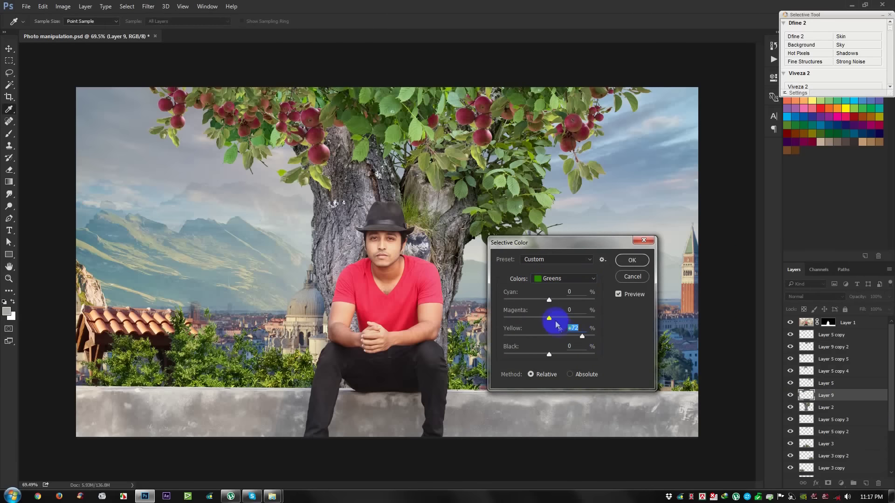
mouse_move(549, 321)
left_mouse_down()
mouse_move(574, 320)
mouse_move(507, 305)
left_mouse_up()
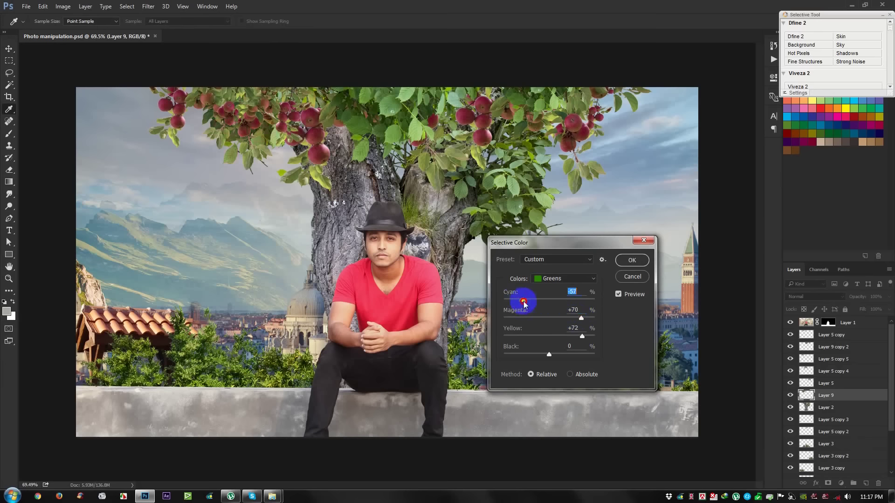
left_click(632, 260)
key("v")
left_click_drag(401, 182, 369, 183)
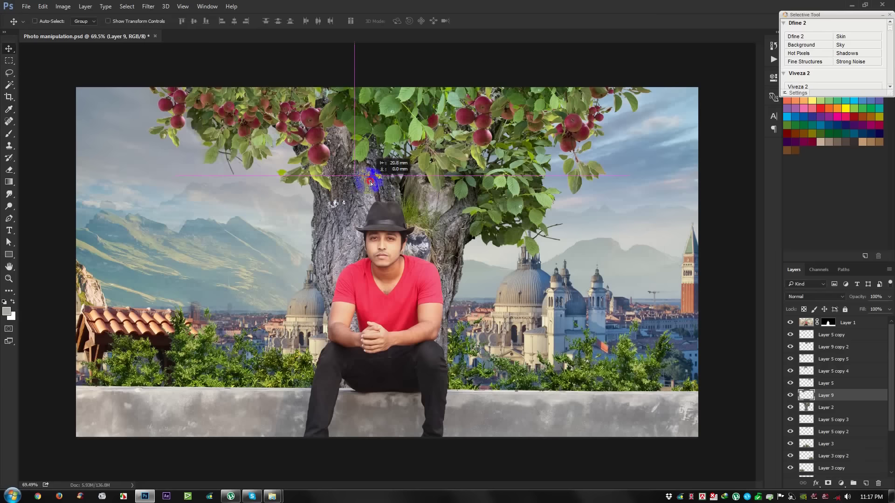
Add magenta to the greens of Layer 9 copy 2, then shift the apple-branch layer sideways
left_click(832, 346)
left_click(63, 7)
mouse_move(77, 31)
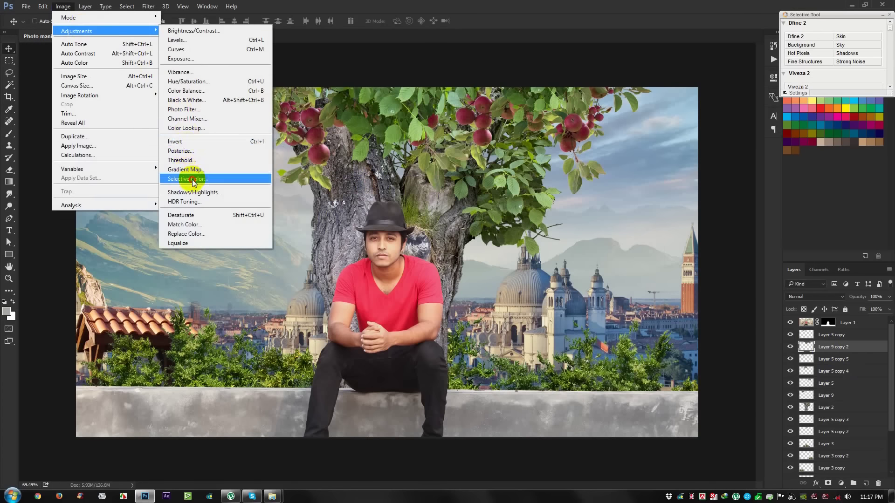
left_click(193, 179)
left_click(564, 278)
left_click(550, 304)
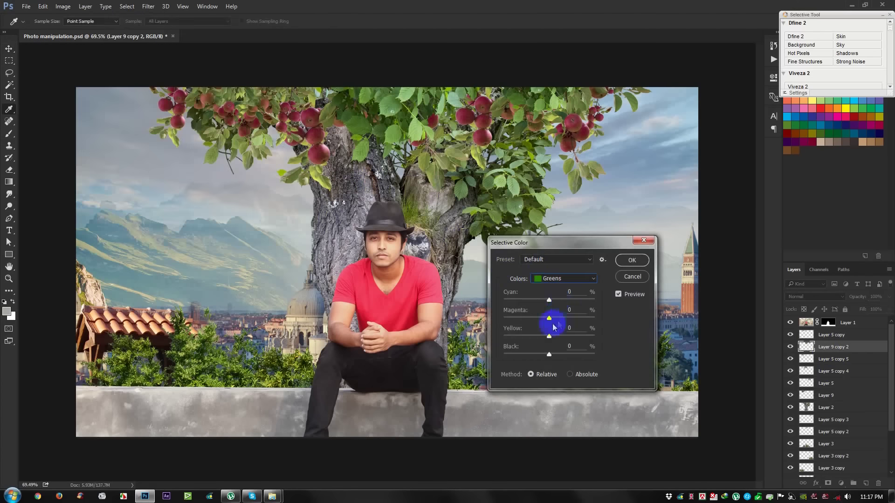
left_click_drag(553, 323, 561, 319)
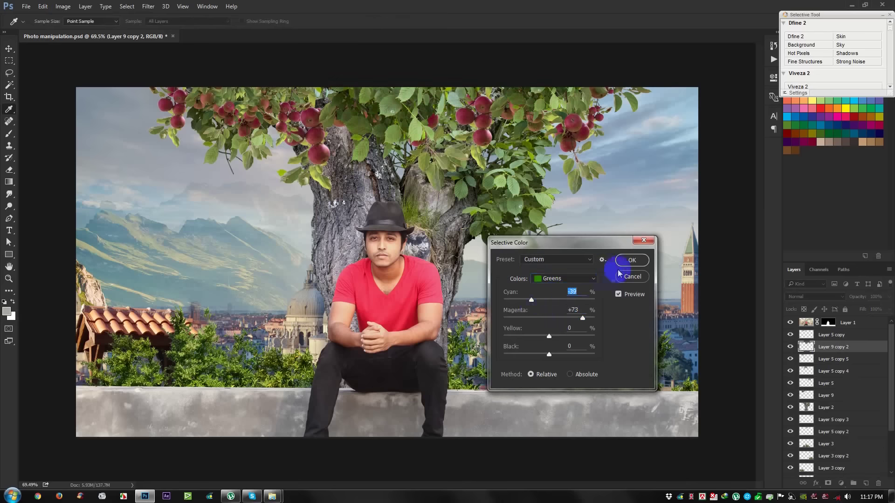
left_click(631, 260)
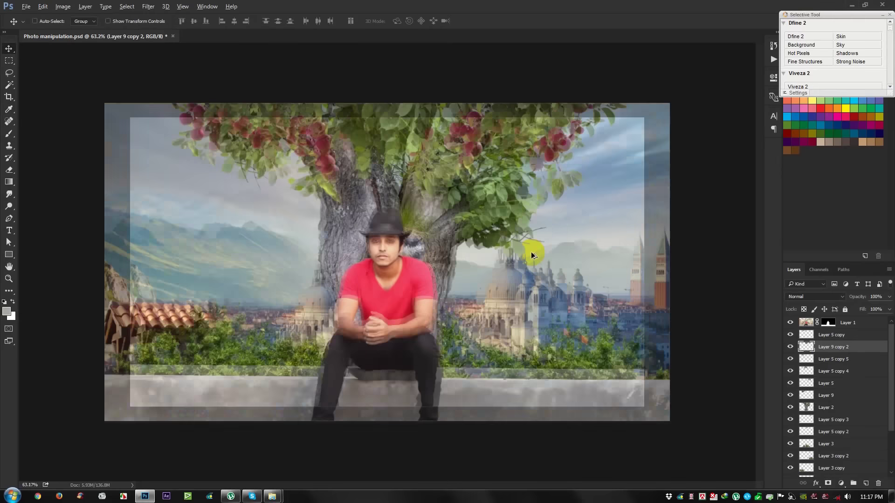
left_click_drag(471, 228, 513, 219)
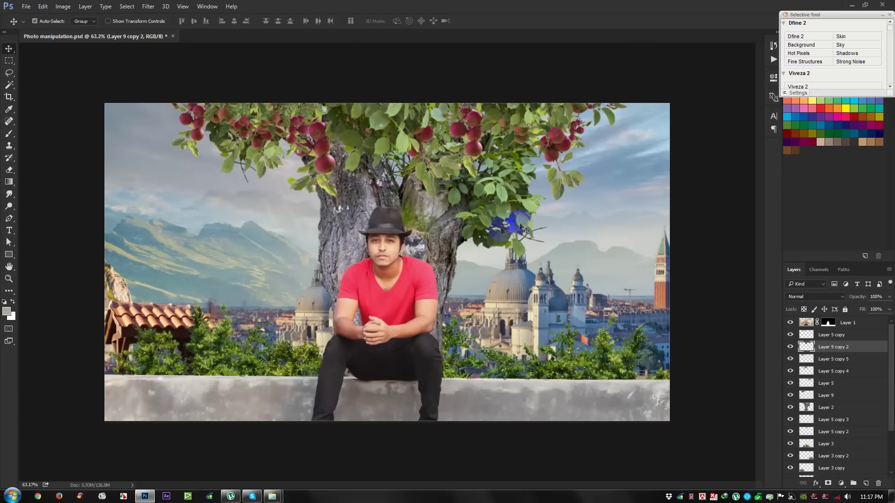
Rotate the apple branch about 10 degrees, scale it to about 79%, and move it left
key("ctrl+t")
left_click_drag(599, 234, 560, 182)
left_click_drag(485, 175, 511, 146)
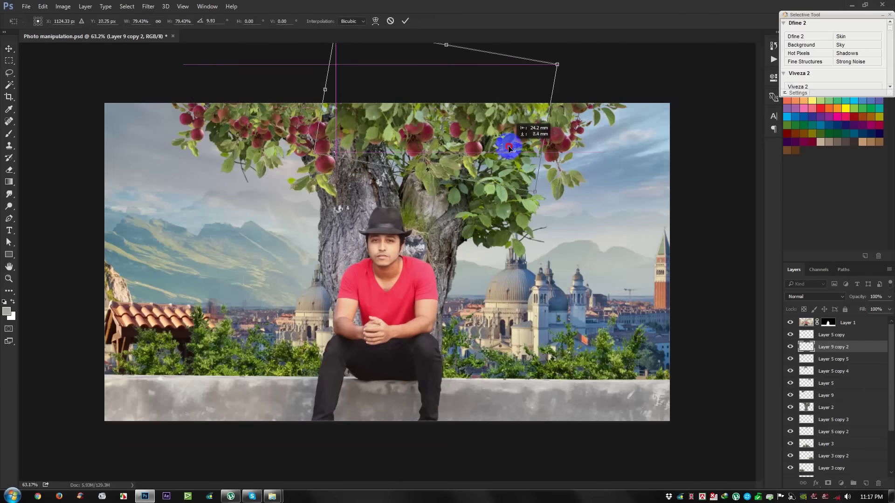
left_click_drag(511, 146, 469, 148)
key("Return")
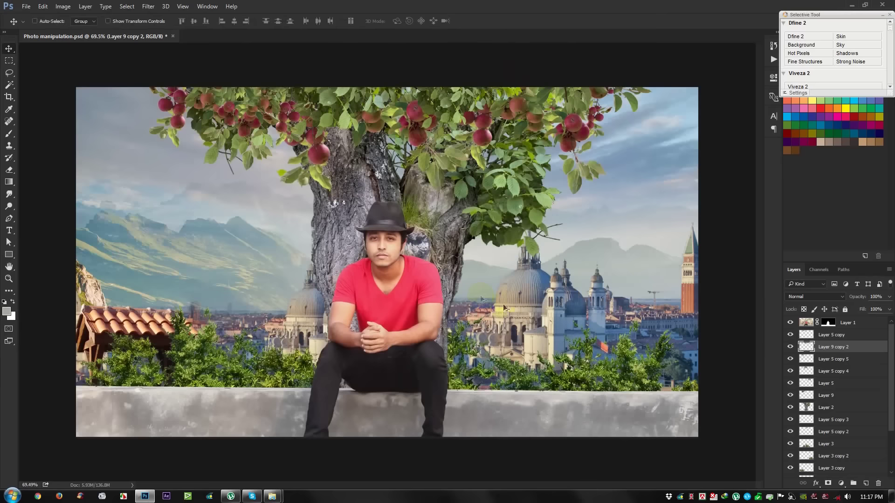
Merge the bush copy layers into Layer 3 and toggle its visibility
scroll(830, 444, "down", 1)
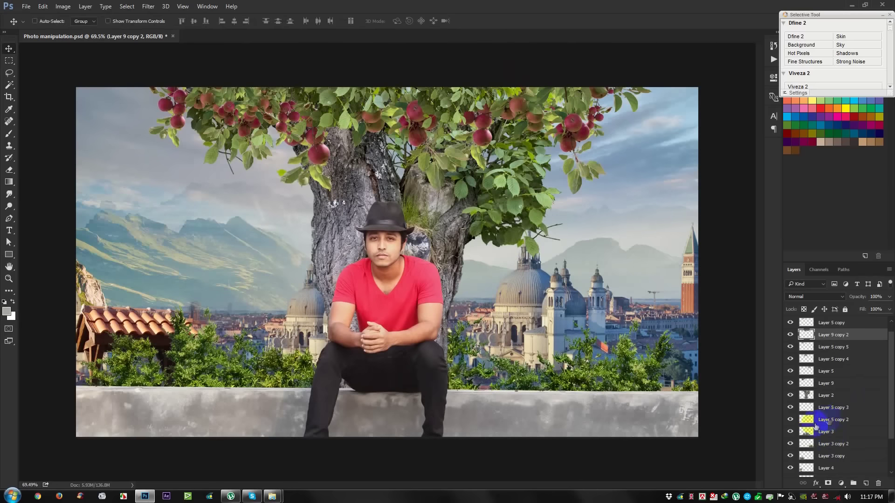
left_click(811, 432)
scroll(811, 435, "down", 1)
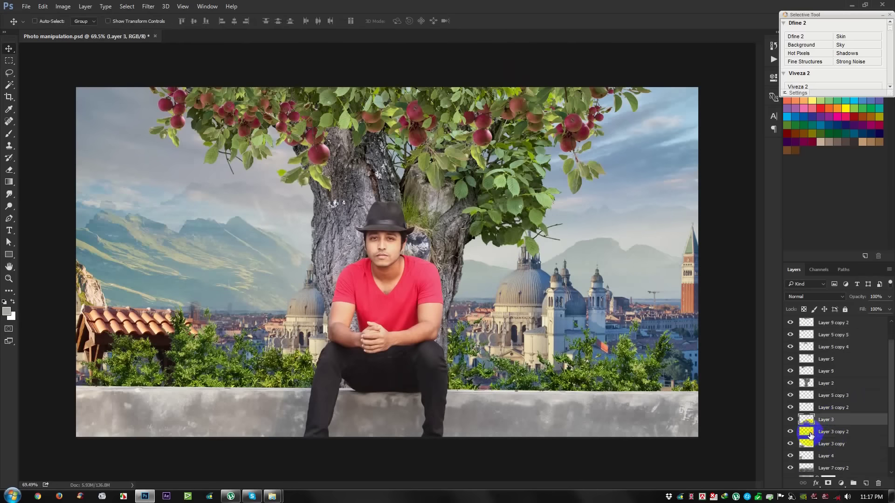
left_click(823, 448, "shift")
key("ctrl+e")
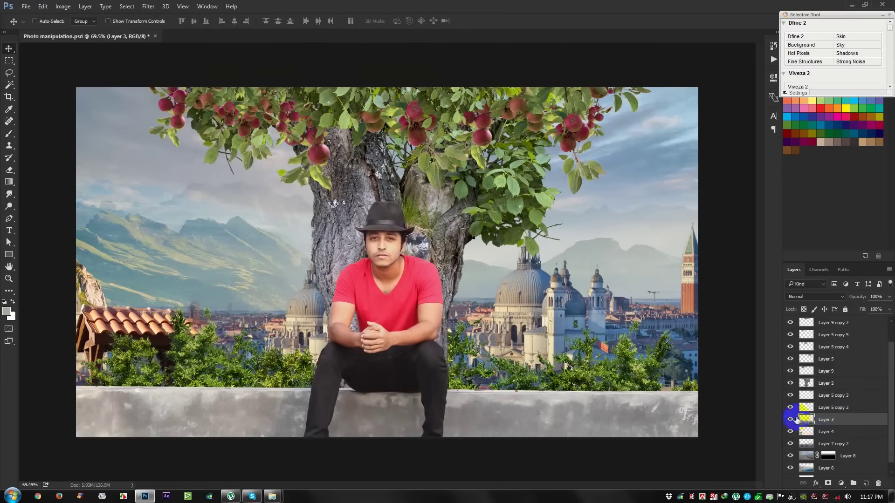
left_click(790, 419)
Shift Layer 3's greens with Selective Color: Yellow up to +44, Cyan lowered
left_click(63, 6)
mouse_move(77, 30)
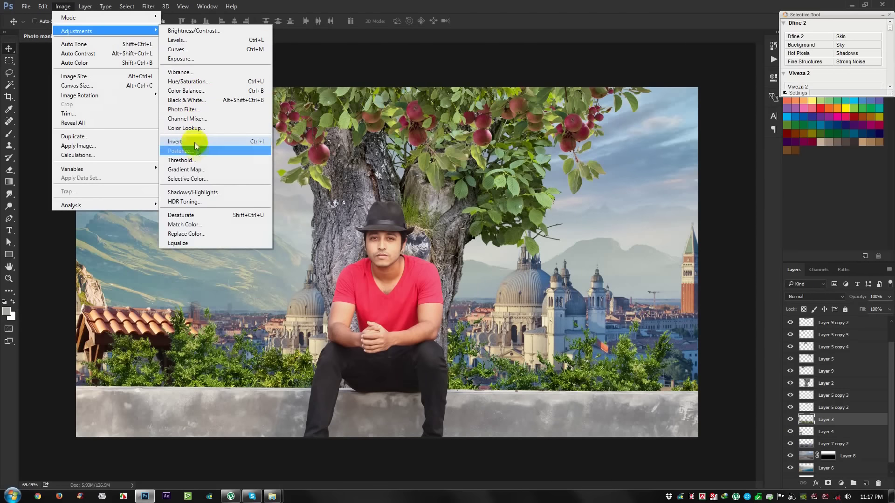
left_click(194, 179)
left_click(564, 278)
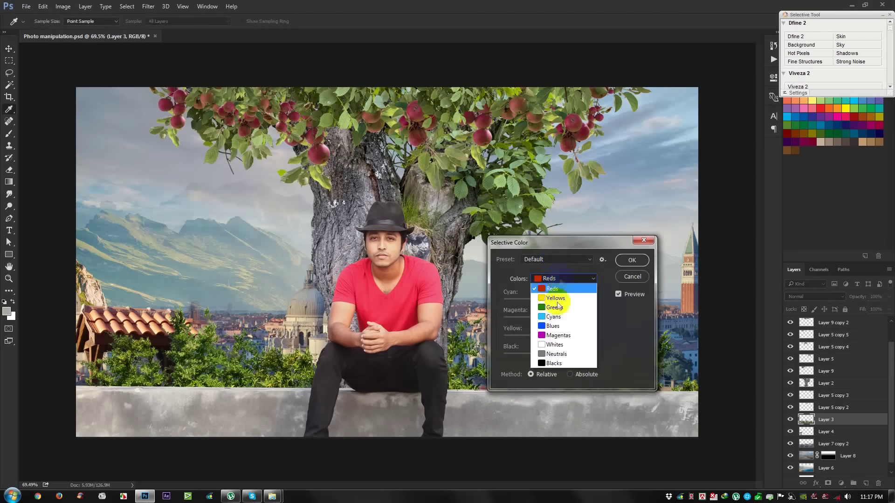
left_click(556, 308)
left_click_drag(549, 336, 569, 336)
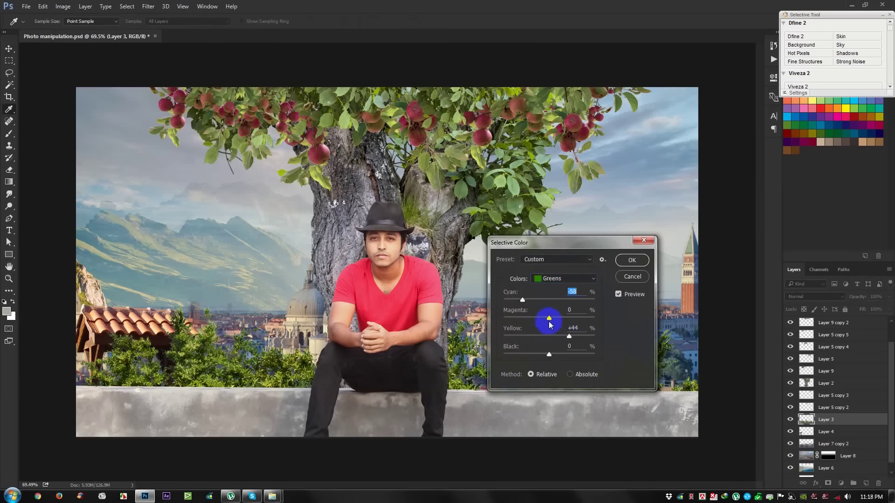
mouse_move(530, 318)
left_mouse_down()
mouse_move(565, 318)
mouse_move(538, 319)
left_mouse_up()
left_click(632, 260)
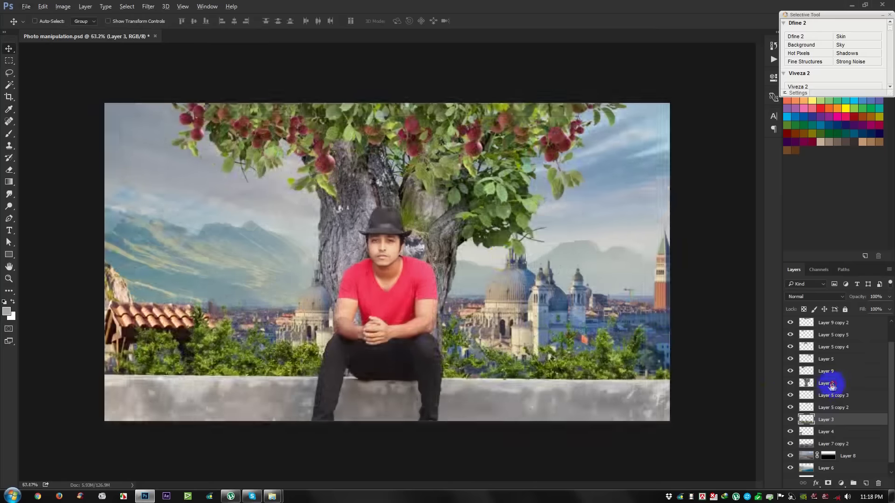
left_click(826, 383)
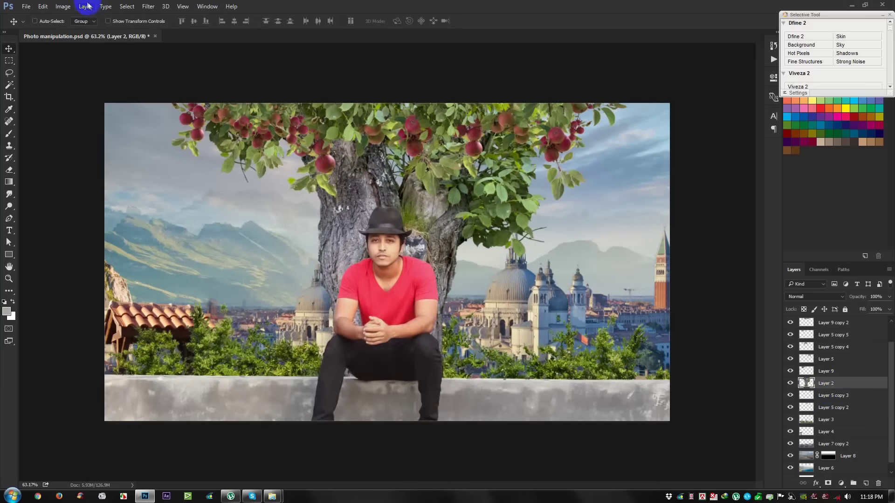
Apply Levels to Layer 2 with black input 31 and midtones 1.23
left_click(62, 7)
left_click(177, 40)
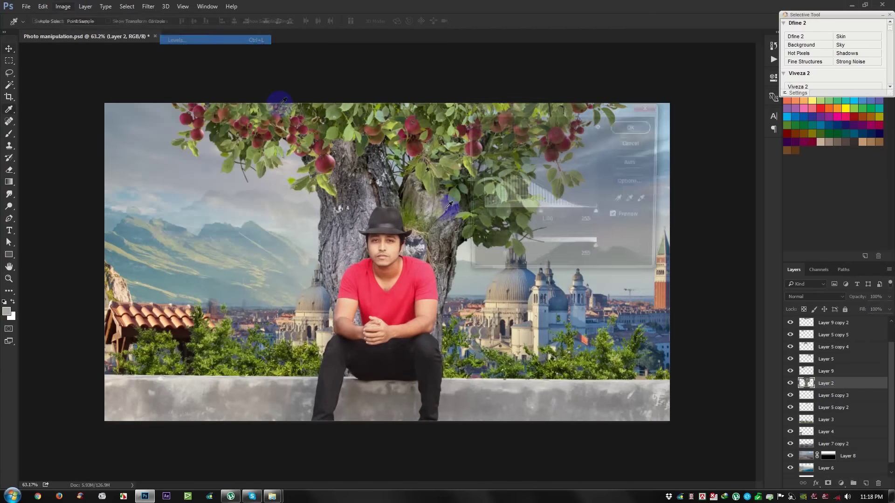
left_click_drag(485, 215, 495, 218)
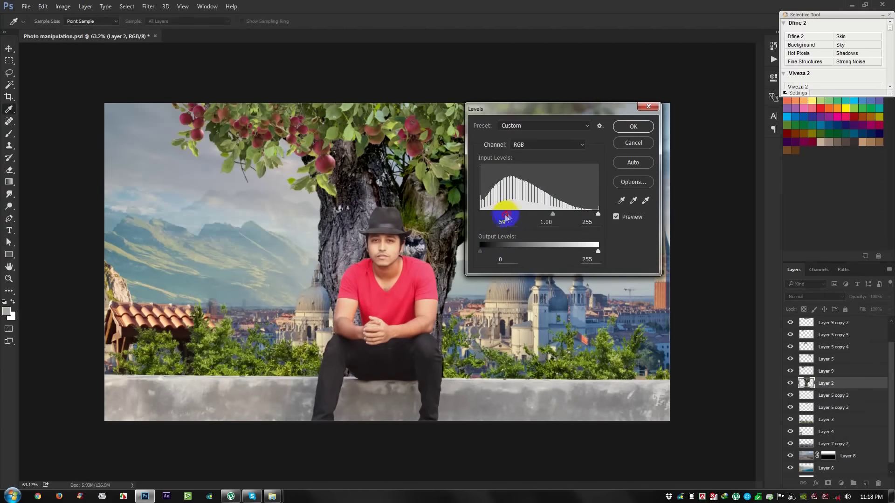
left_click_drag(494, 217, 492, 217)
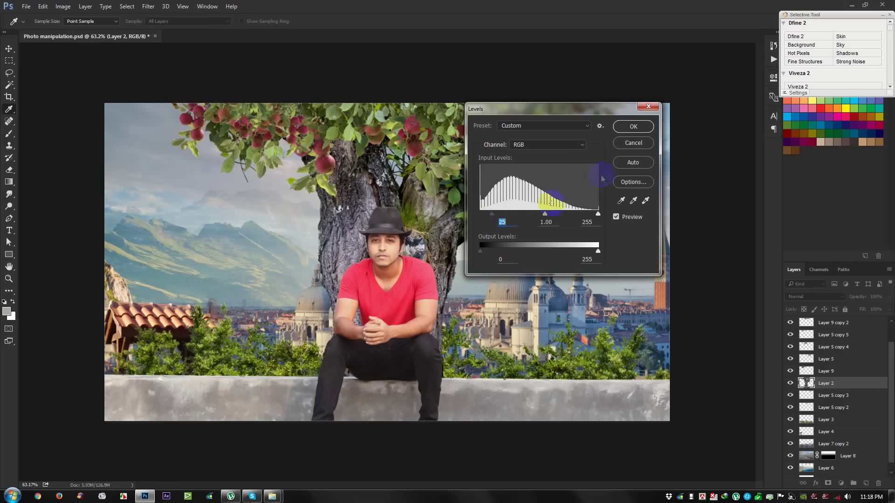
left_click_drag(545, 215, 544, 215)
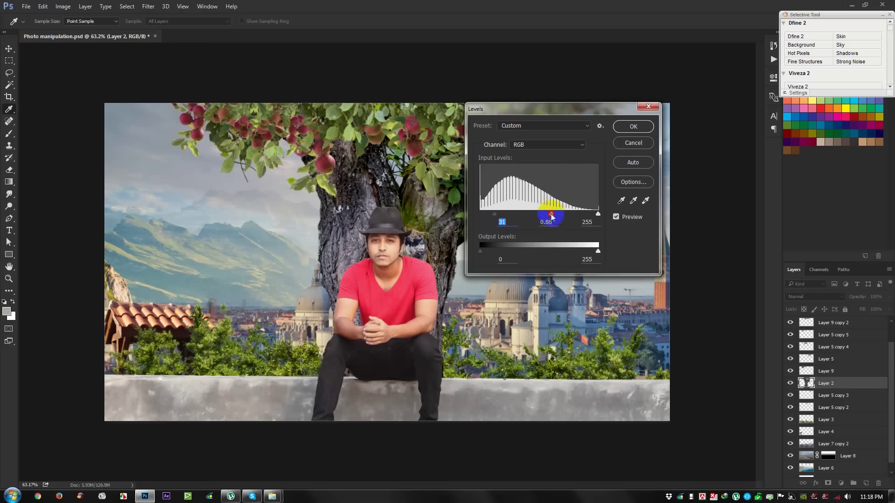
left_click(643, 126)
scroll(520, 204, "up", 1)
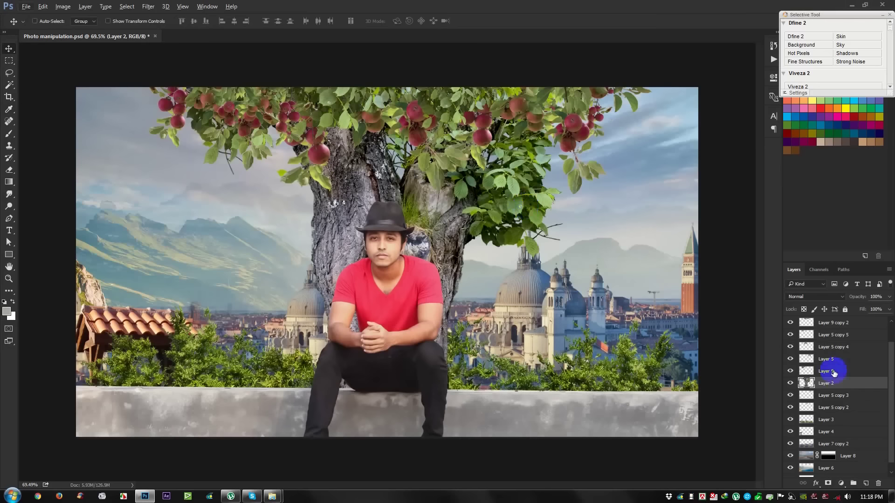
left_click(855, 443)
scroll(849, 456, "down", 1)
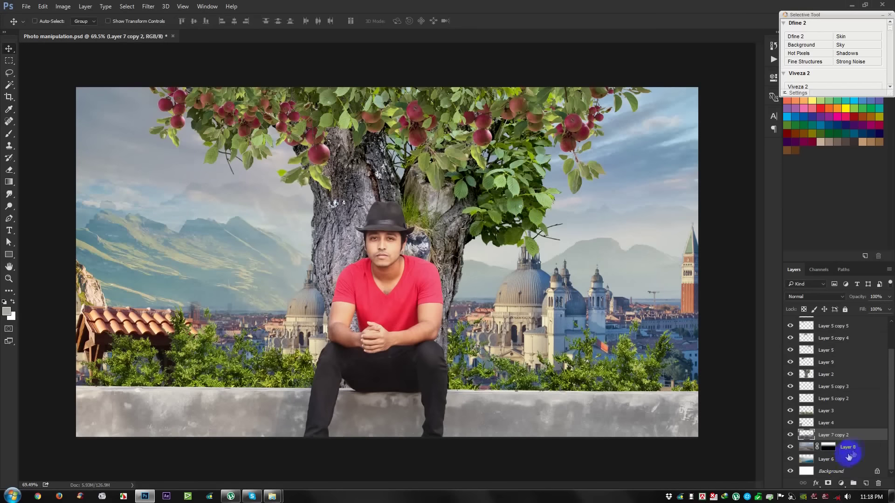
Merge Layer 7 copy 2 through Background into one layer and lightly Gaussian-blur it
left_click(844, 470, "shift")
key("ctrl+e")
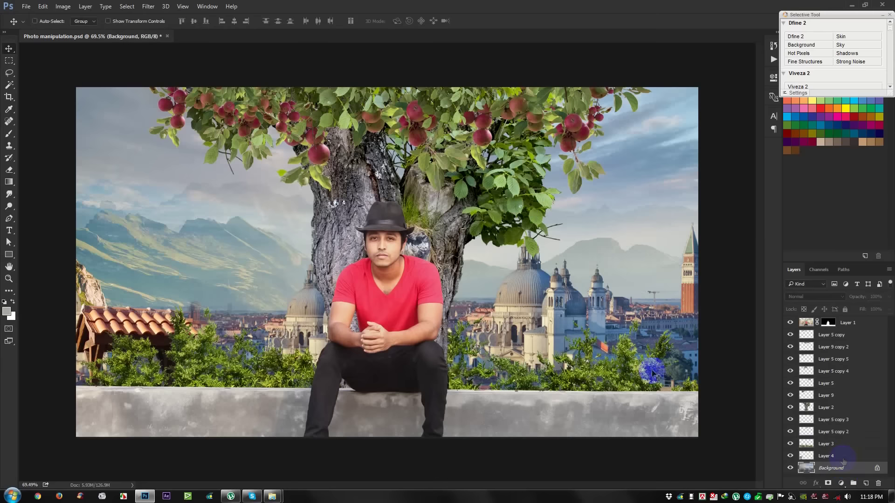
left_click(148, 7)
mouse_move(152, 114)
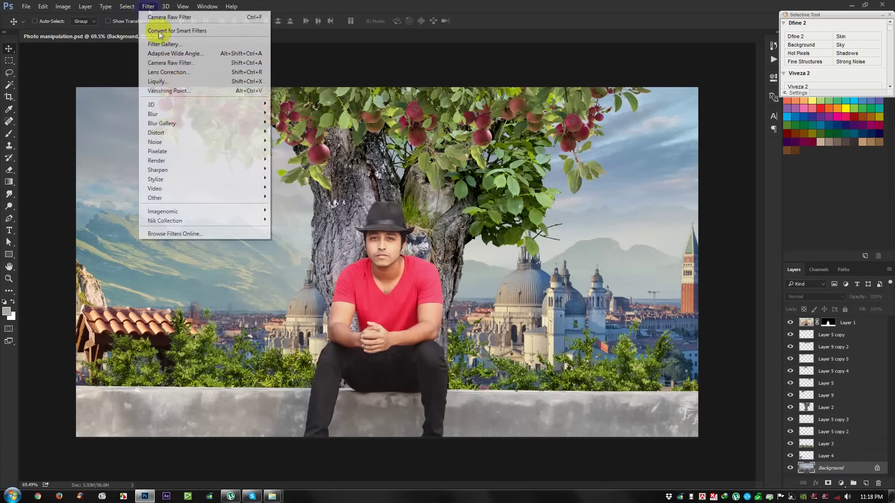
left_click(306, 156)
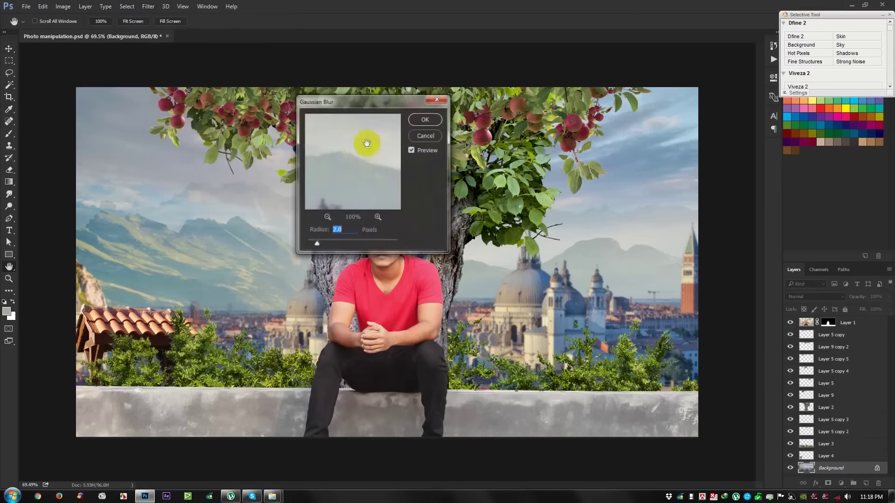
left_click_drag(366, 107, 670, 113)
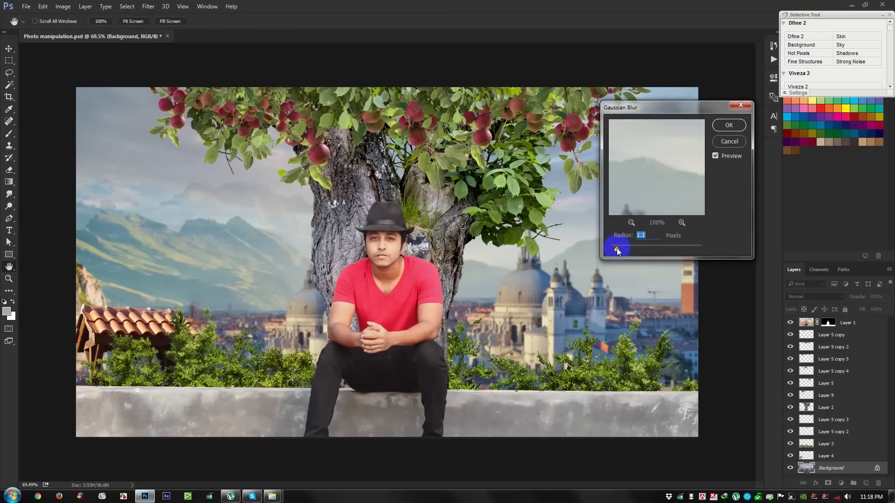
left_click(729, 124)
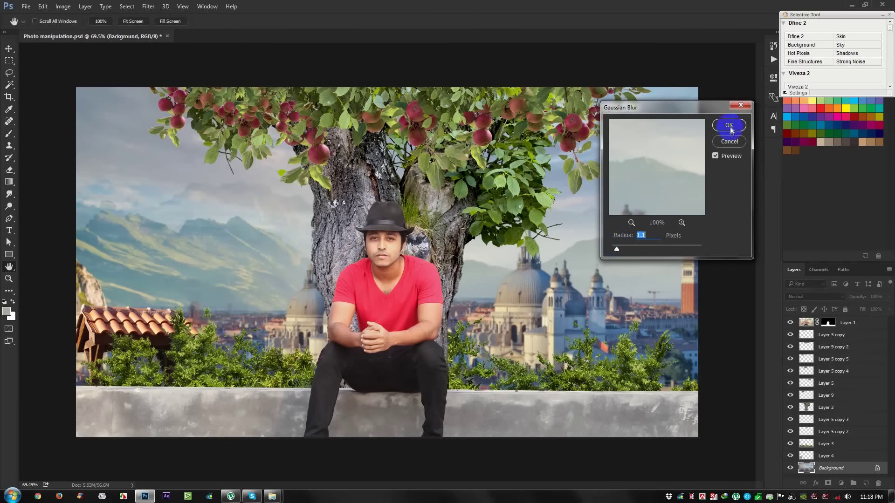
Apply the same slight Gaussian blur to Layer 3 and Layer 4
left_click(826, 443)
left_click(148, 6)
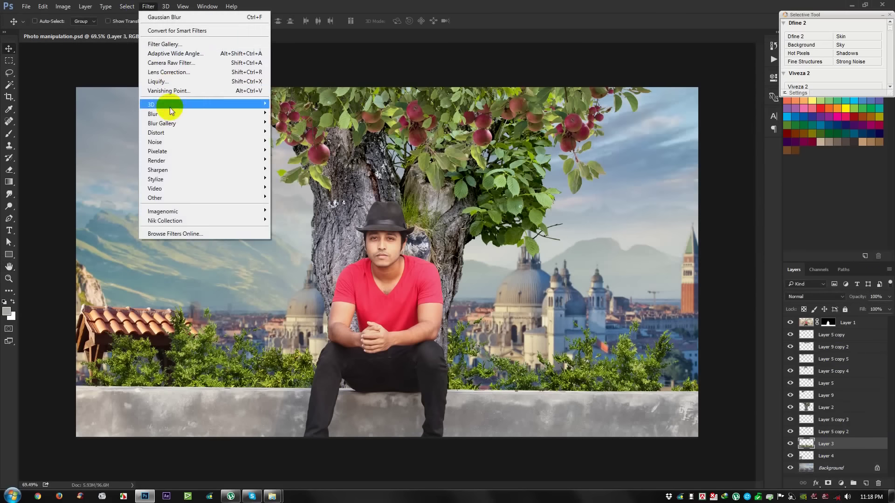
left_click(294, 150)
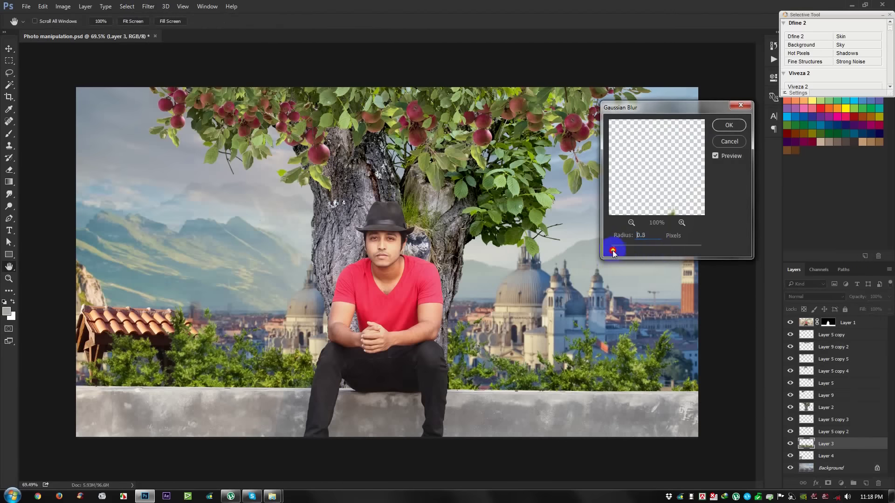
left_click(729, 125)
left_click(823, 456)
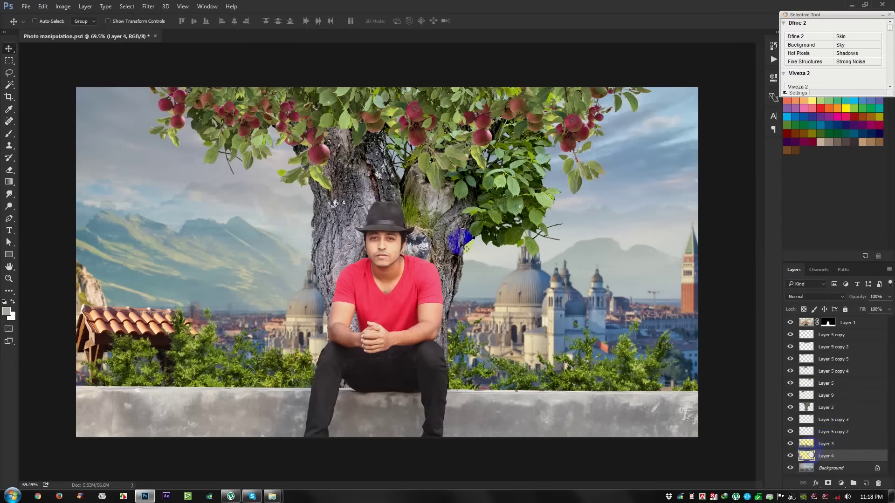
left_click(148, 6)
left_click(161, 21)
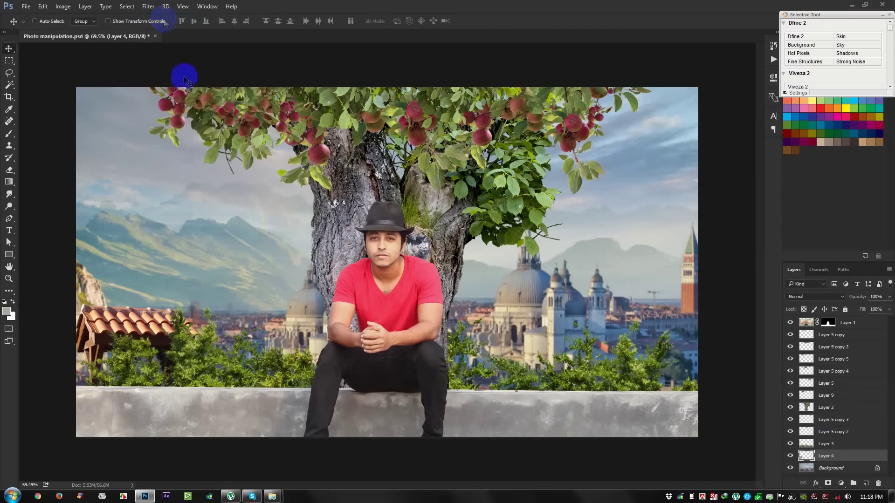
left_click(149, 6)
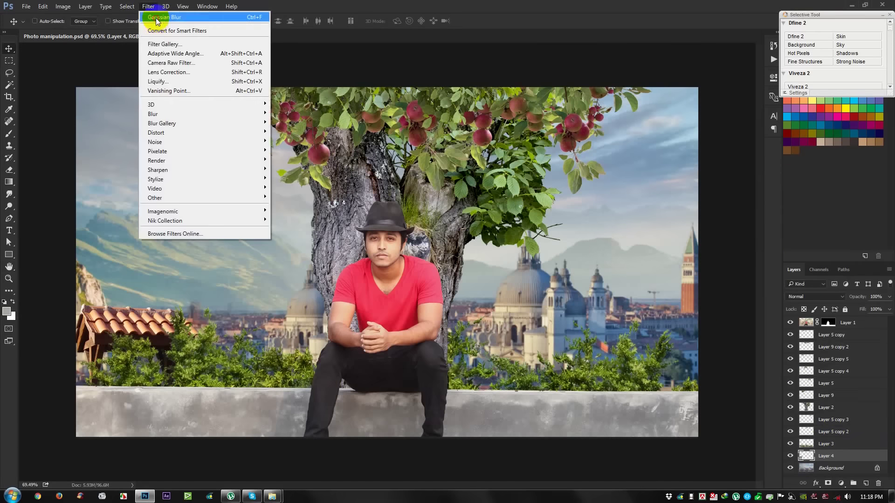
left_click(156, 17)
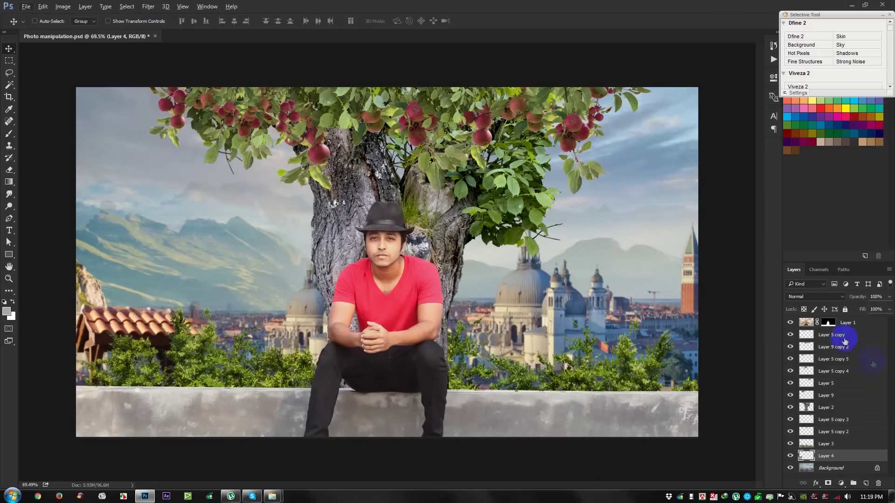
Drag the Diwali firework image from the stock folder into the composite above Layer 1
left_click(854, 323)
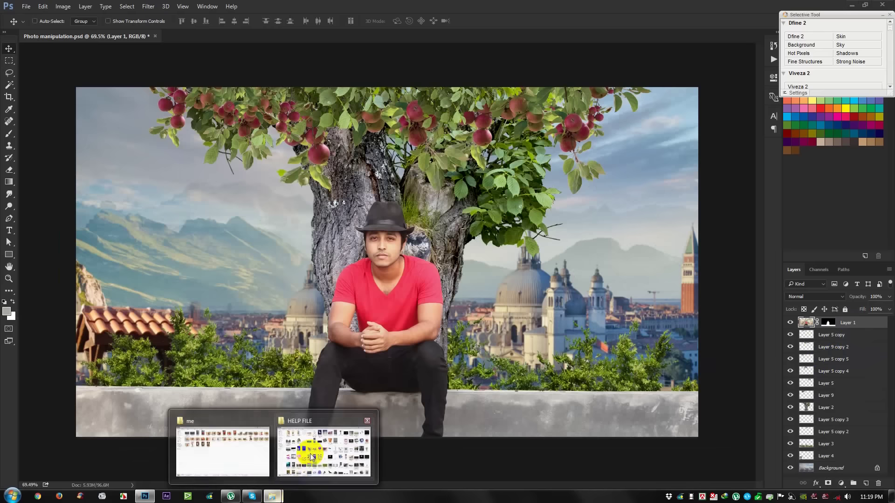
mouse_move(272, 496)
left_click(309, 448)
left_click(385, 371)
key("d")
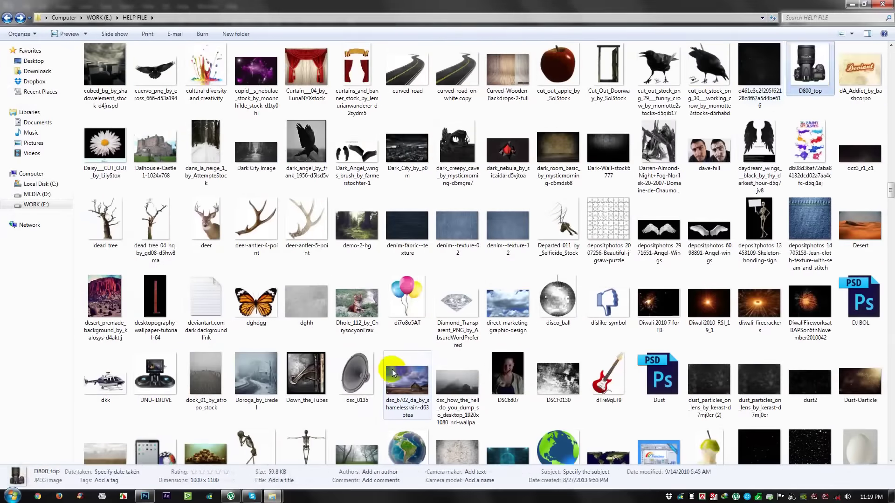
key("d")
key("d")
key("d")
key("d")
key("d")
key("d")
key("d")
key("d")
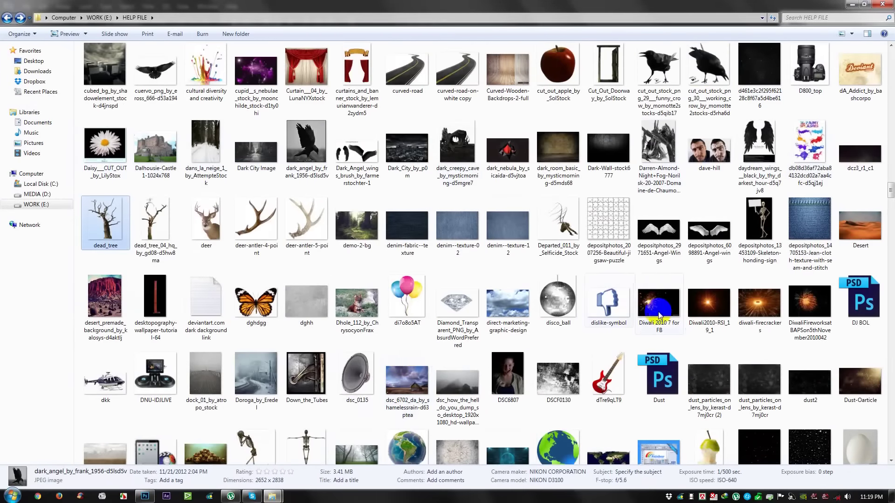
mouse_move(716, 308)
left_mouse_down()
mouse_move(394, 357)
mouse_move(450, 289)
left_mouse_up()
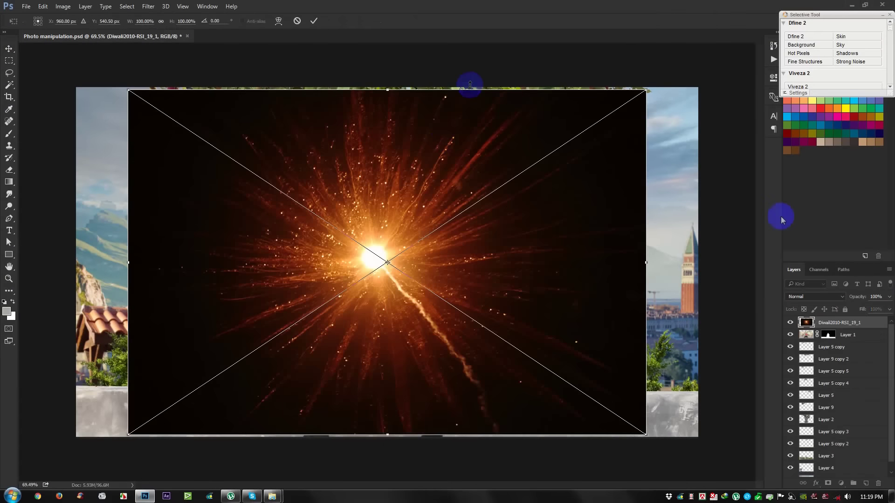
Blend the firework glow in Screen mode and place it just right of the tree trunk
left_click(805, 295)
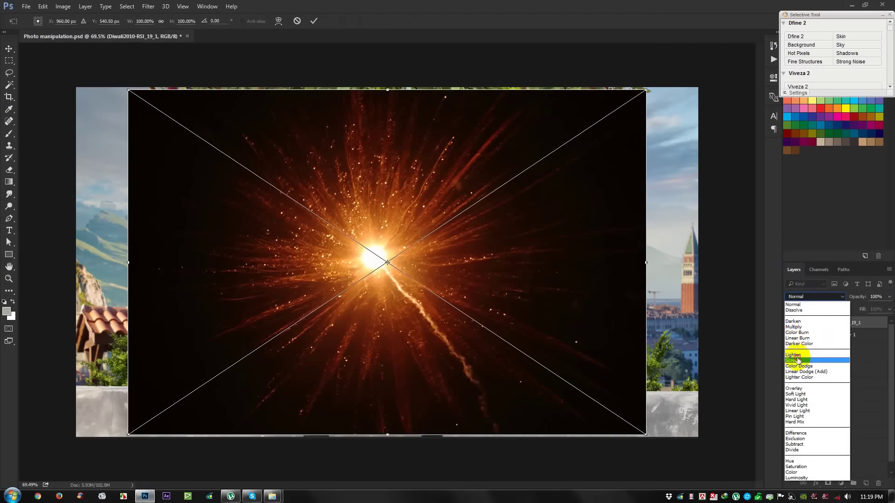
left_click(799, 364)
left_click_drag(418, 261, 478, 164)
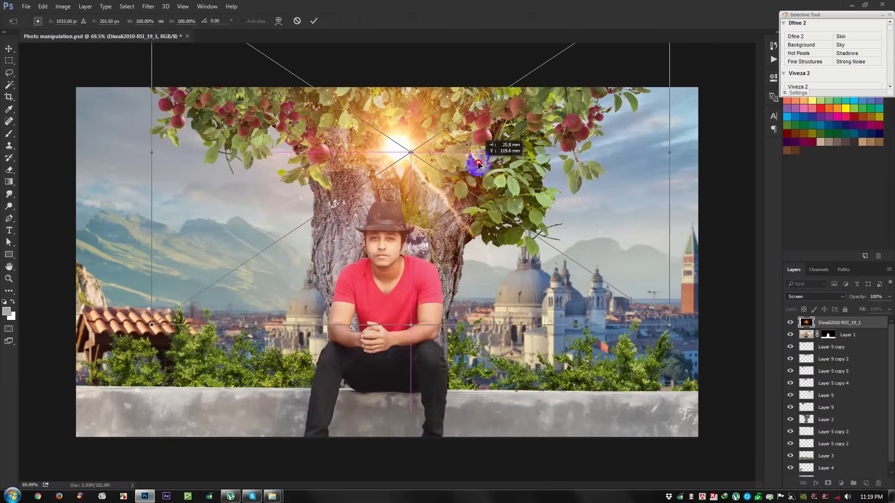
left_click_drag(536, 198, 614, 302)
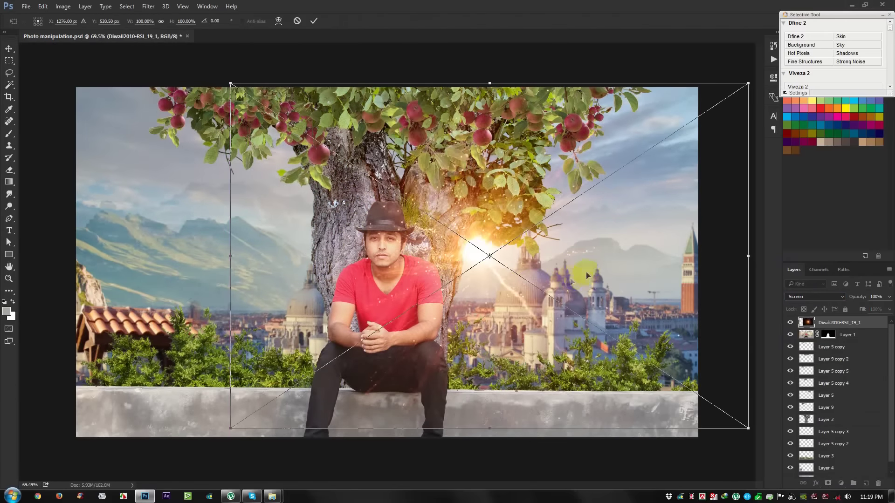
left_click(314, 20)
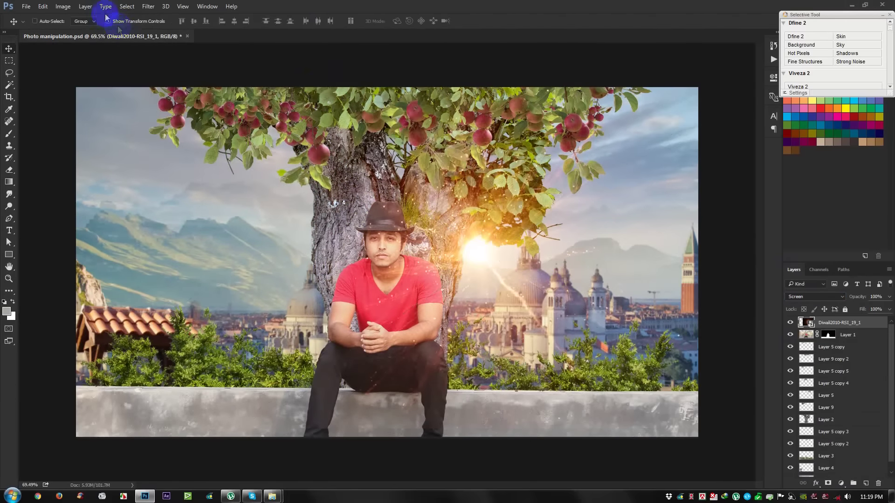
Gaussian-blur the glow at about 33 px radius and rasterize the layer
left_click(148, 7)
mouse_move(152, 113)
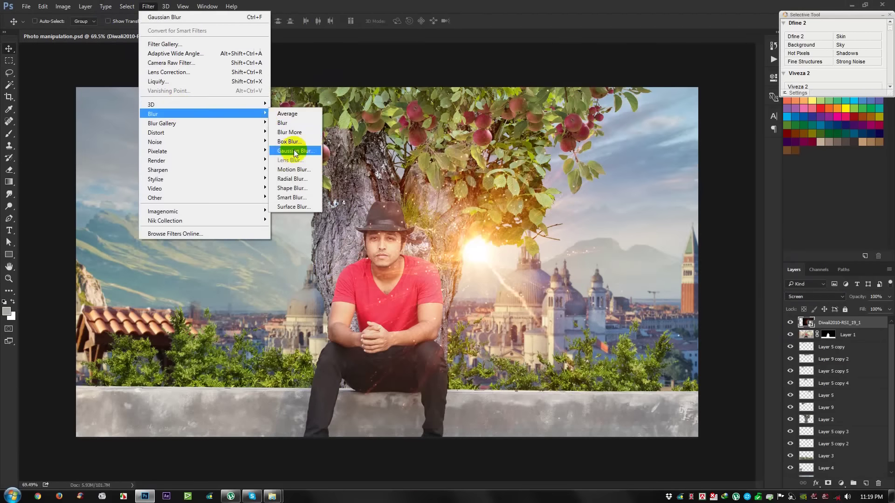
left_click(289, 149)
left_click(613, 250)
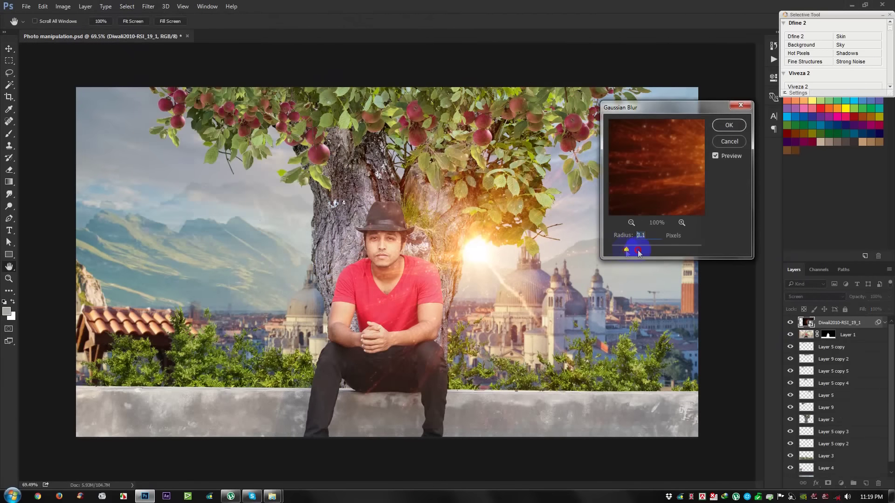
left_click_drag(655, 250, 657, 250)
left_click(727, 125)
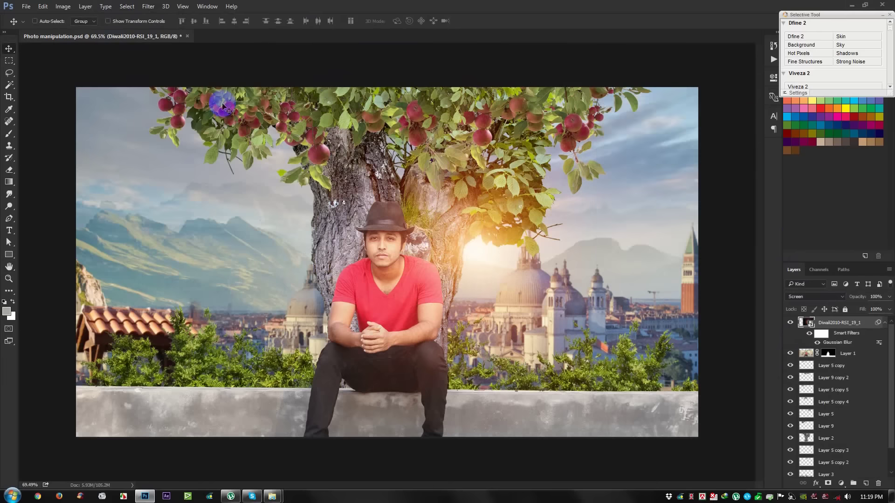
right_click(849, 327)
left_click(731, 216)
Darken the glow with Levels black input 24 and begin moving it toward the tree
left_click(70, 6)
mouse_move(77, 31)
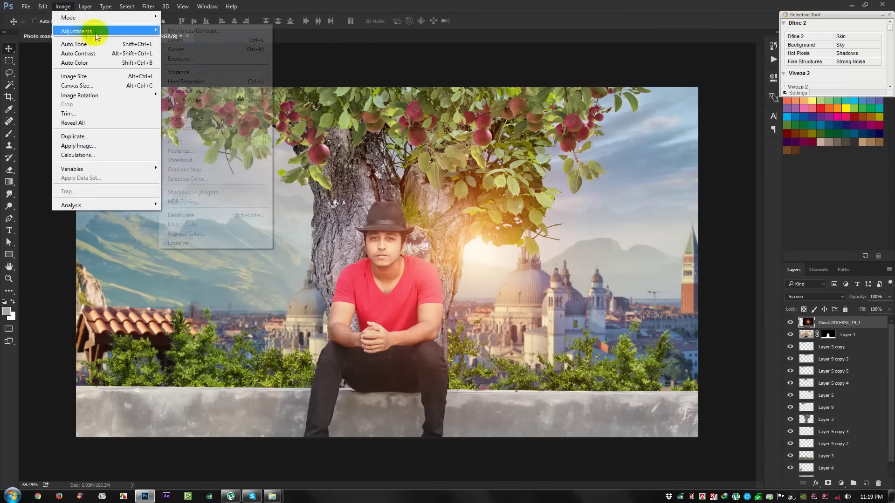
left_click(180, 41)
left_click_drag(486, 218, 492, 217)
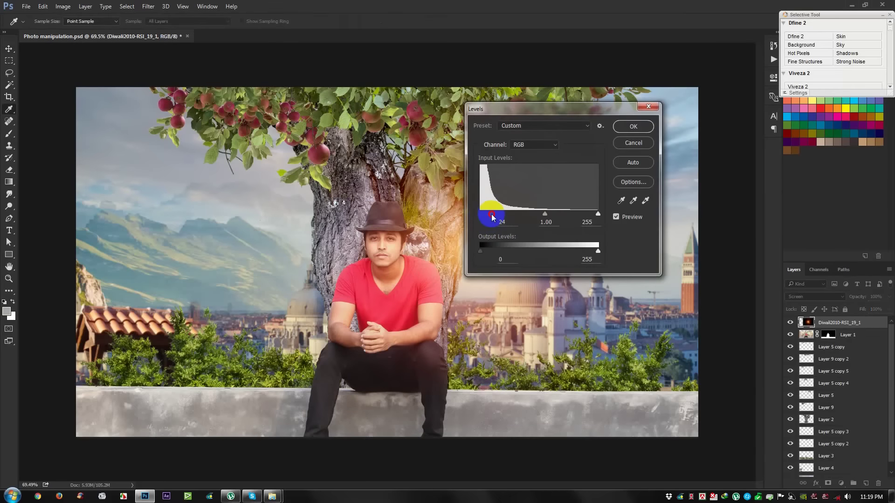
left_click(632, 127)
key("v")
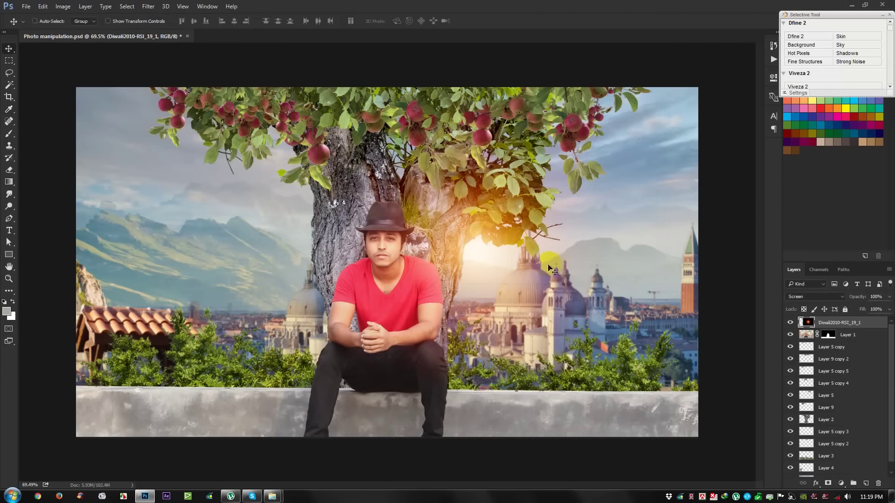
left_click_drag(544, 260, 533, 271)
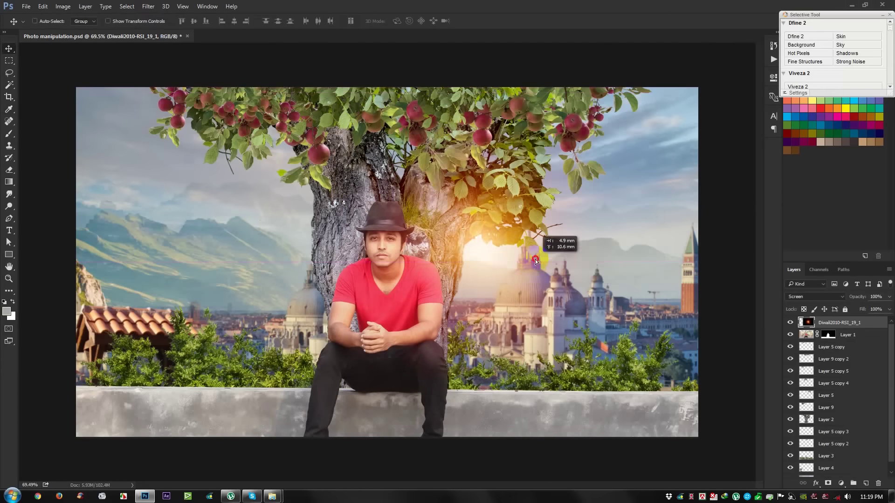
Settle the glow on the tree crown and duplicate it below Layer 2 over the left mountains
mouse_move(534, 271)
left_mouse_down()
mouse_move(454, 188)
mouse_move(458, 176)
mouse_move(527, 273)
left_mouse_up()
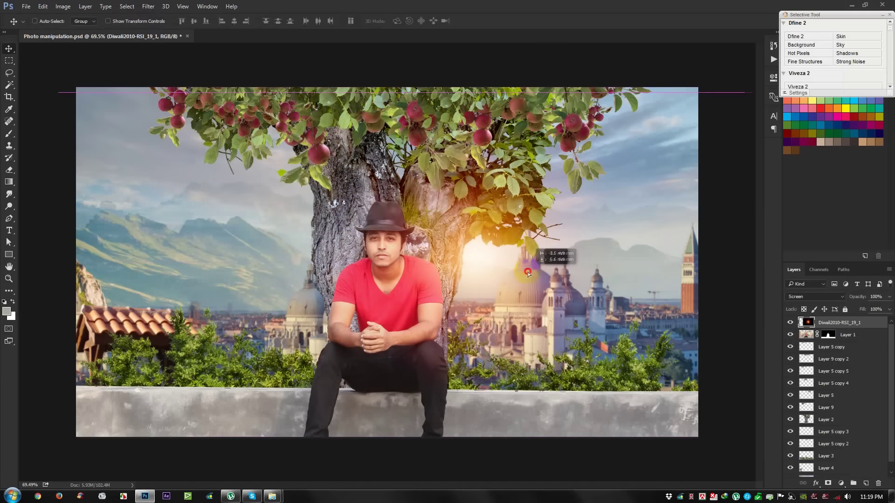
left_click_drag(528, 274, 541, 273)
key("ctrl+j")
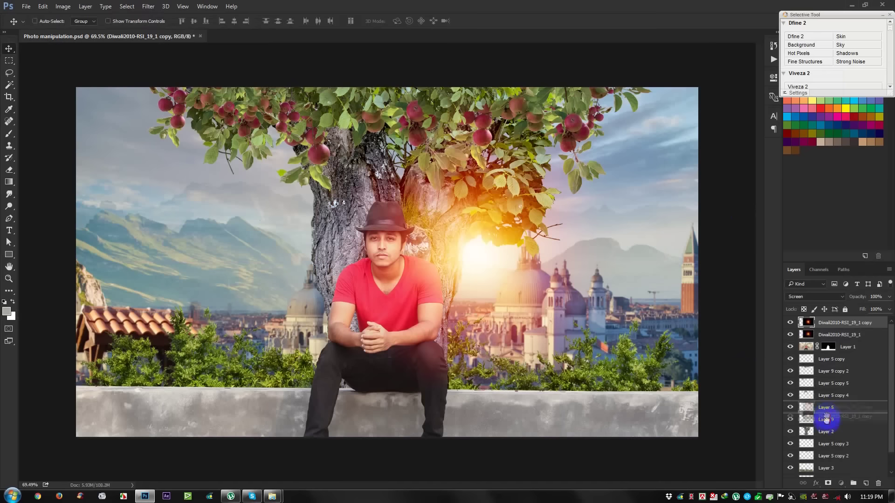
left_click_drag(832, 327, 823, 437)
left_click_drag(706, 377, 420, 272)
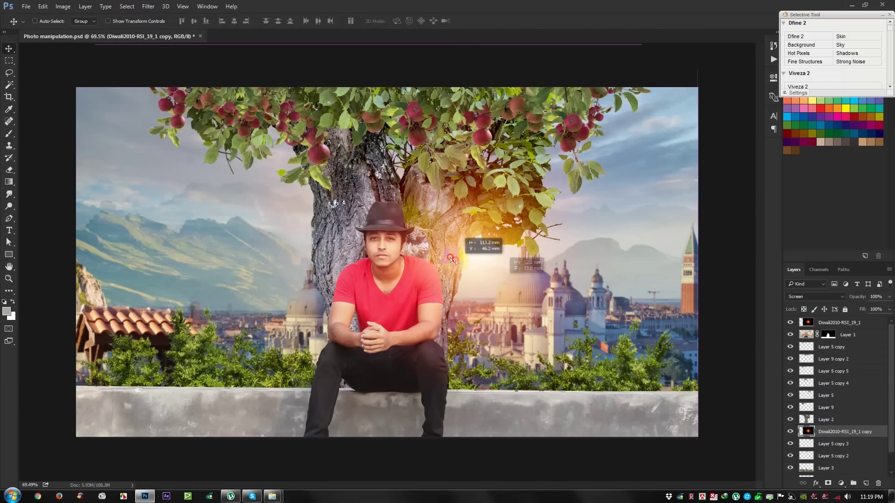
left_click_drag(420, 272, 422, 272)
Scale the glow copy up to about 162% and reposition it
key("ctrl+t")
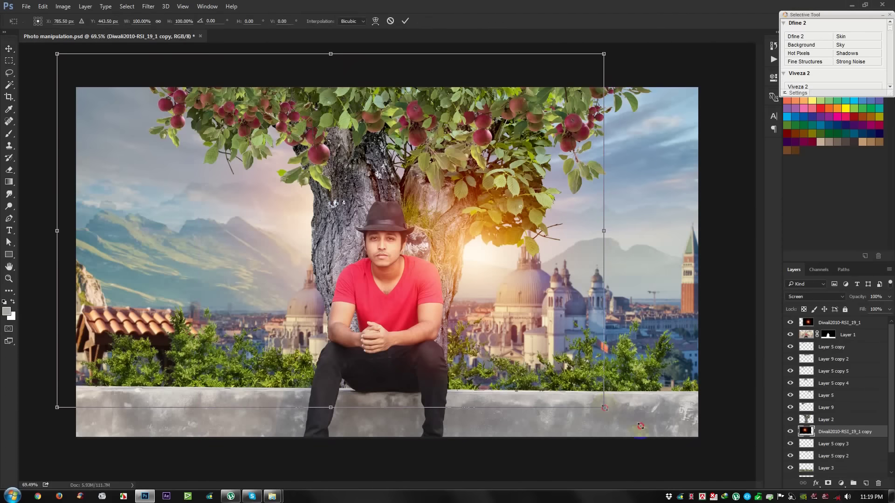
left_click_drag(604, 408, 799, 485)
left_click_drag(552, 326, 553, 341)
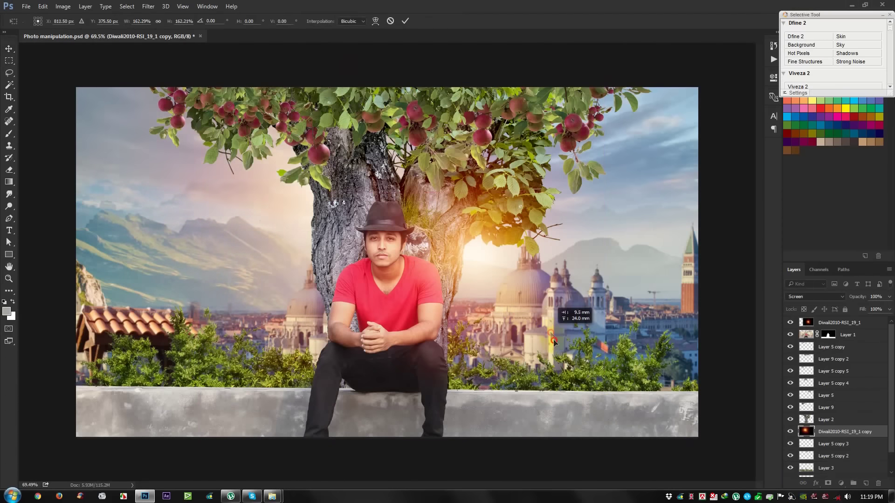
key("Return")
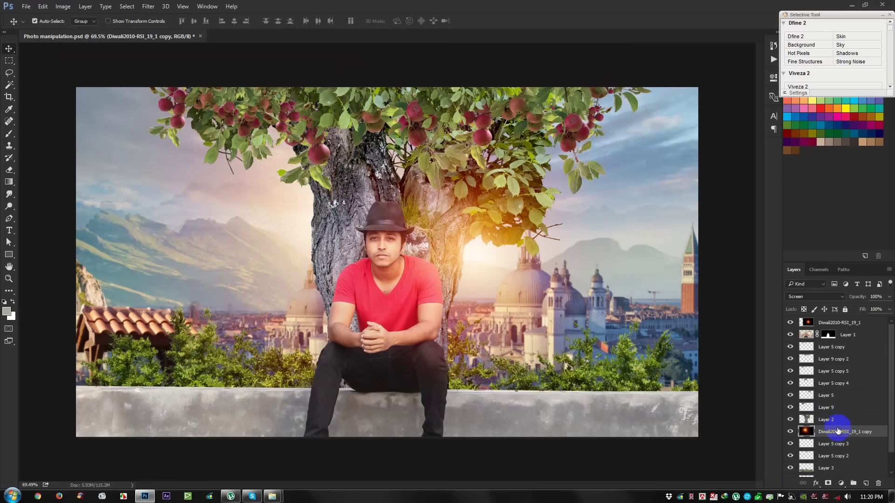
Duplicate the glow again, stacking it above Layer 5 copy 4 and placing it over the treetop
key("ctrl+j")
left_click_drag(822, 420, 820, 320)
mouse_move(535, 280)
left_mouse_down()
mouse_move(522, 160)
mouse_move(590, 152)
left_mouse_up()
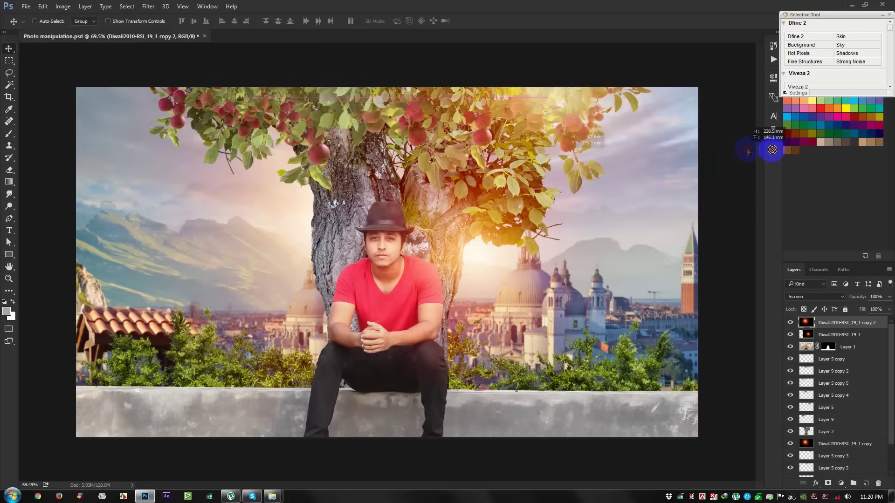
left_click_drag(590, 152, 592, 150)
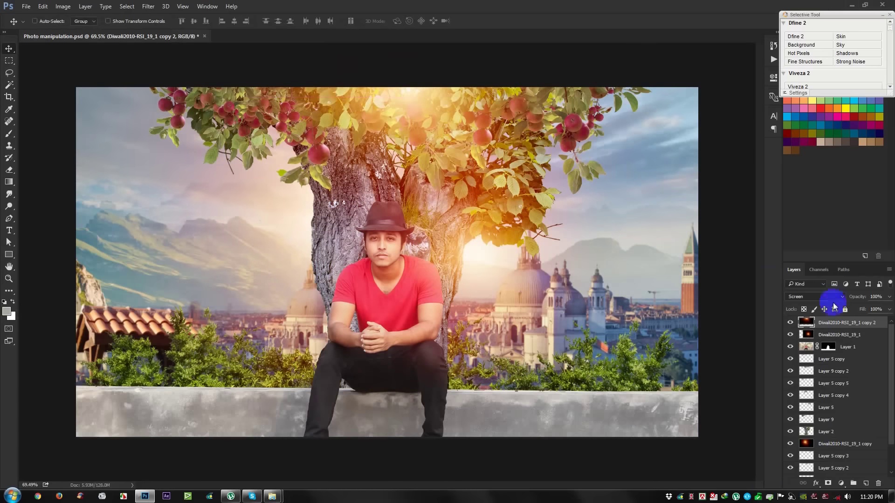
left_click_drag(829, 326, 823, 409)
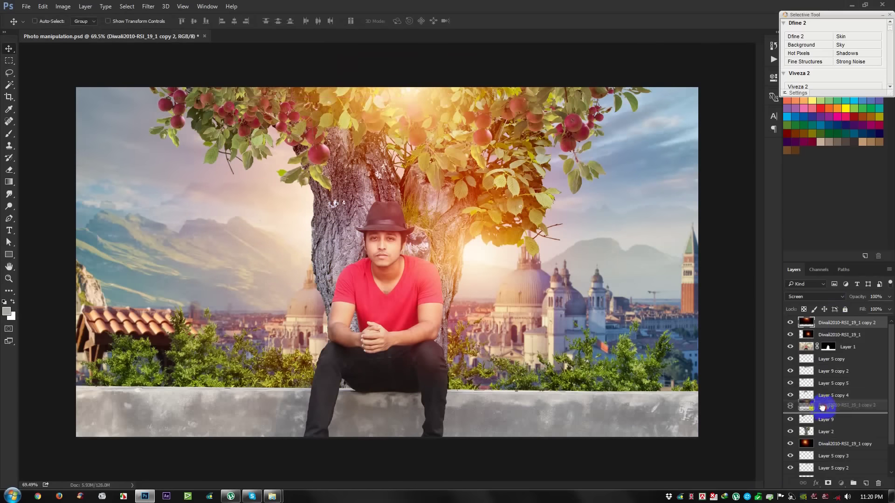
left_click_drag(821, 400, 819, 357)
mouse_move(531, 206)
left_mouse_down()
mouse_move(351, 168)
mouse_move(527, 159)
left_mouse_up()
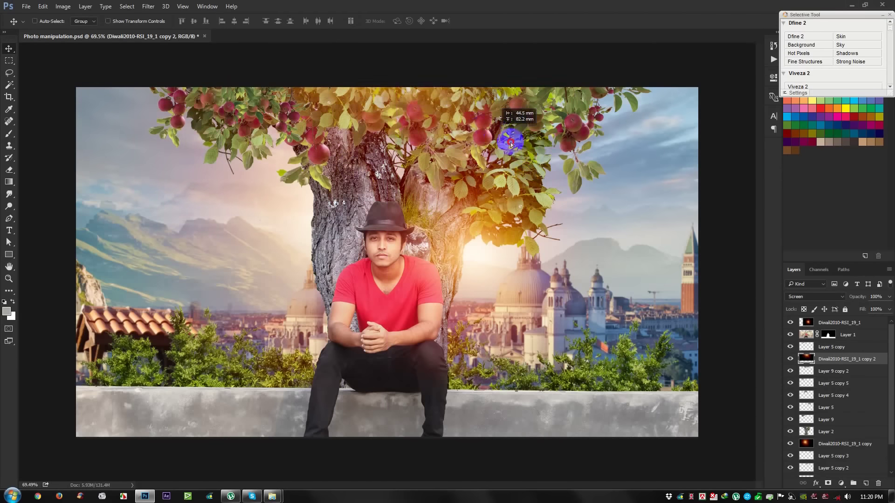
left_click_drag(527, 159, 519, 166)
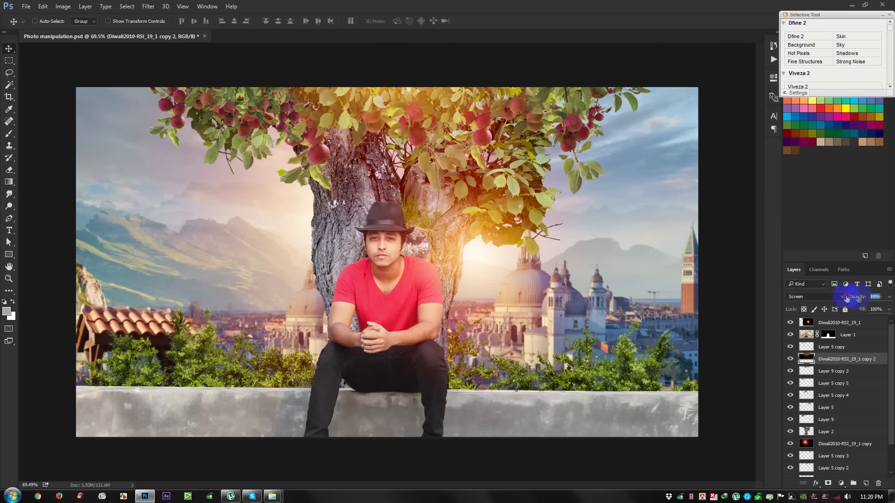
Lower the new glow's opacity to 67% and reselect the original Diwali2010-RSI_19_1 glow layer
left_click_drag(847, 299, 843, 299)
type("67")
left_click(654, 222)
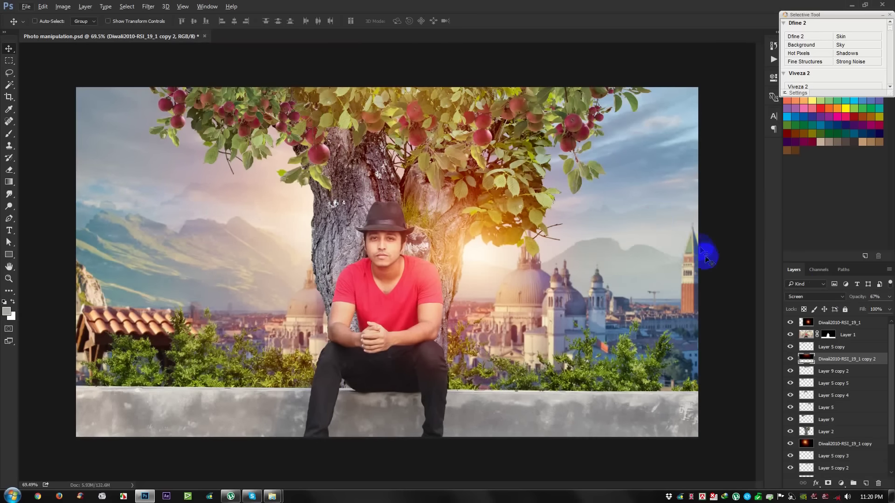
left_click(847, 325)
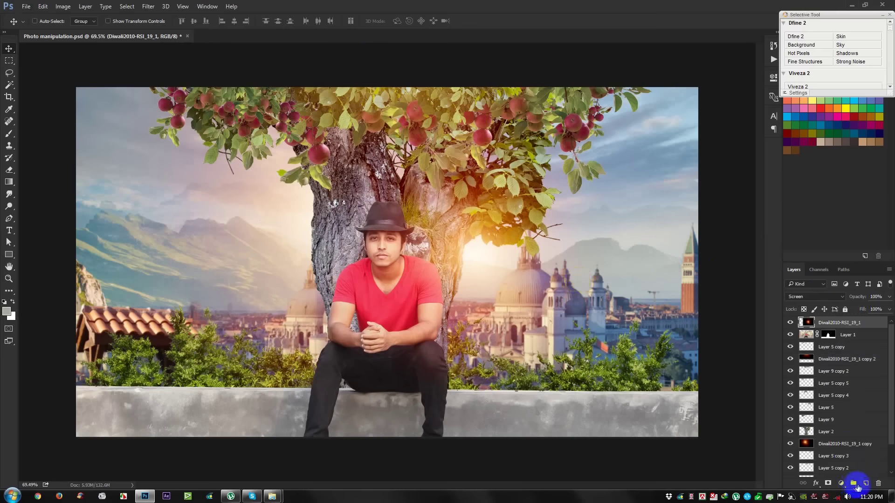
left_click(841, 485)
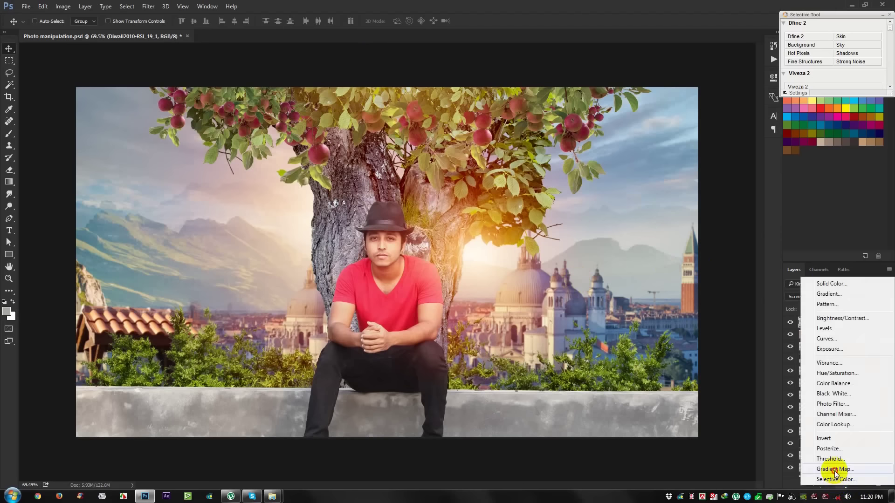
Add a Gradient Map adjustment and load the Photographic Toning gradient presets
left_click(834, 471)
left_click(750, 107)
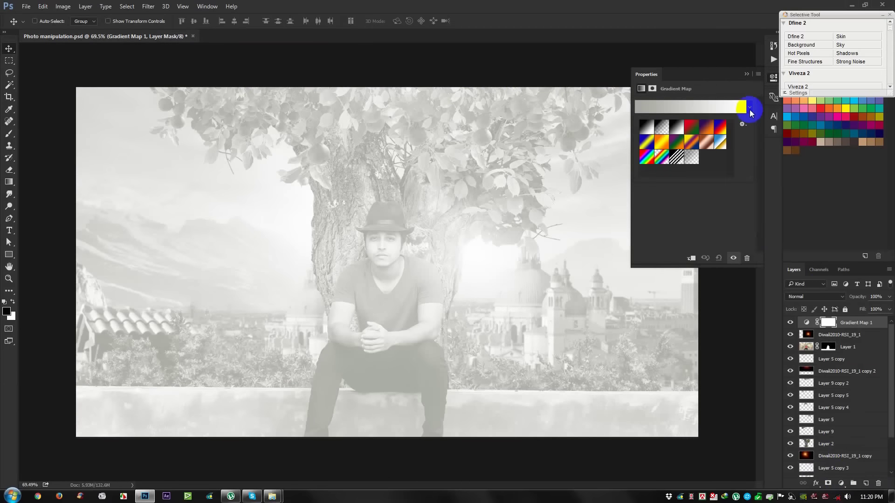
left_click_drag(750, 179, 813, 228)
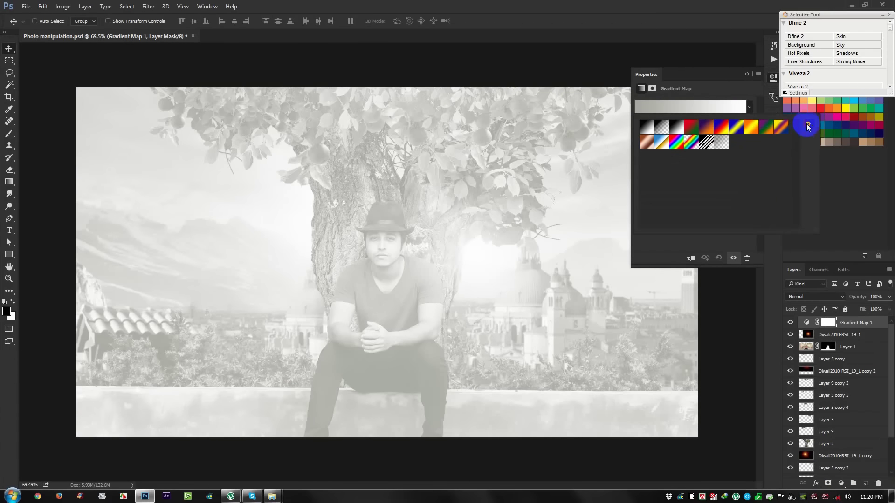
left_click(809, 124)
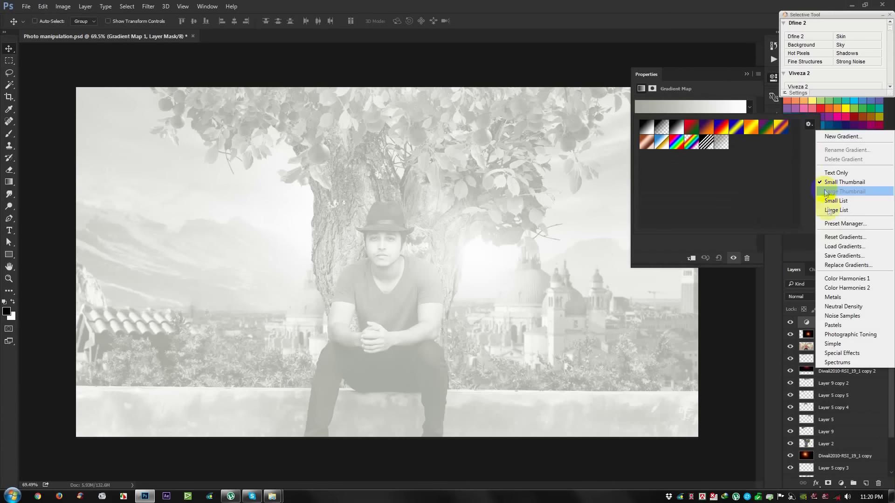
left_click(866, 334)
left_click(417, 187)
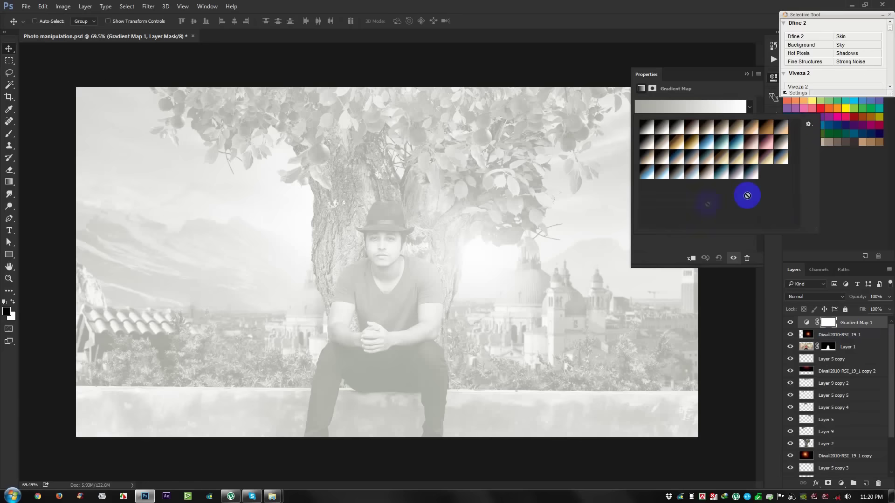
Trial toning presets, settle on grey-peach, test Reverse, then delete the gradient map layer
left_click(768, 125)
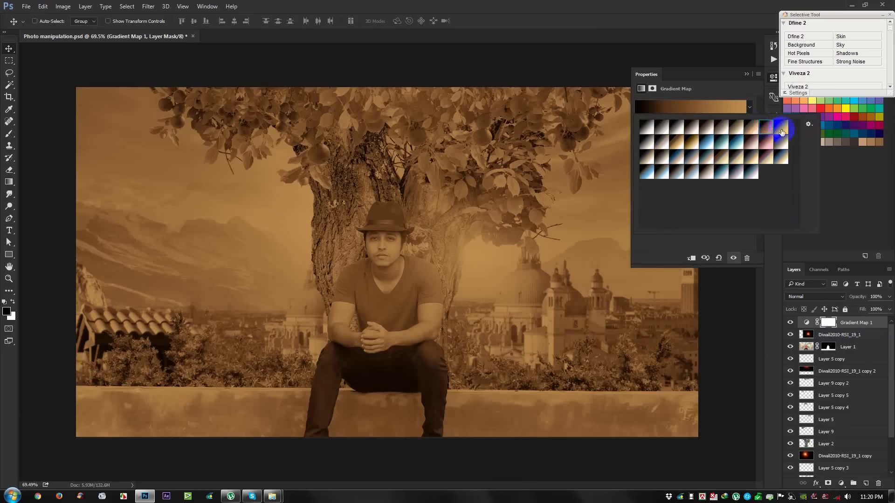
left_click(770, 147)
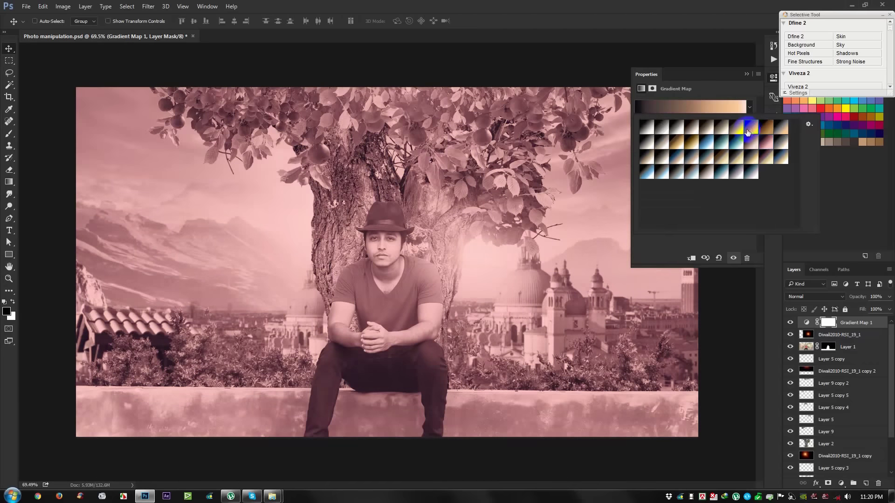
left_click(691, 142)
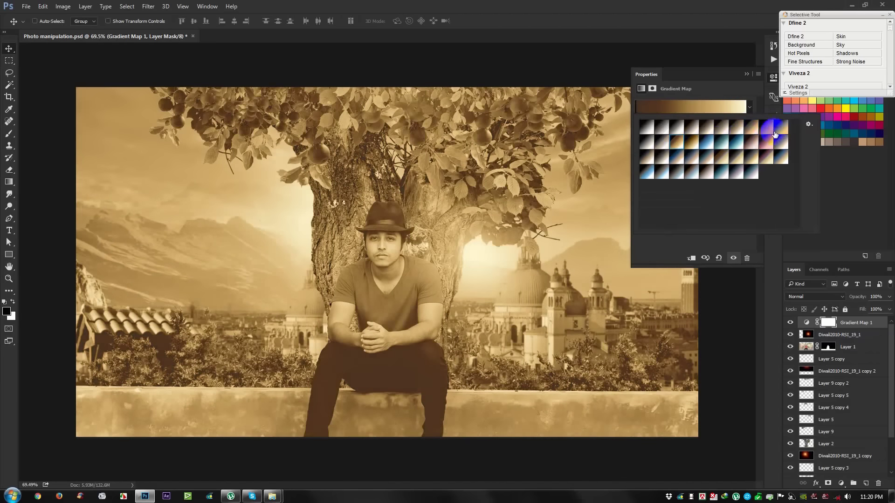
left_click(782, 130)
left_click(718, 84)
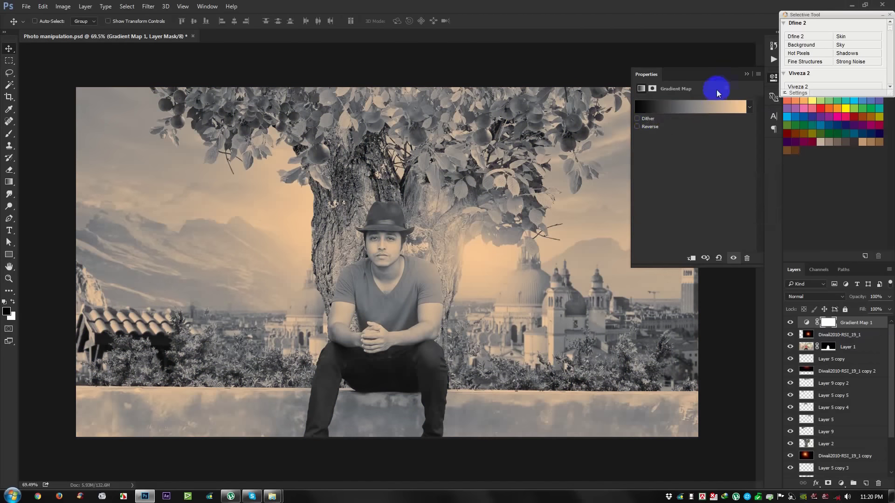
left_click(638, 127)
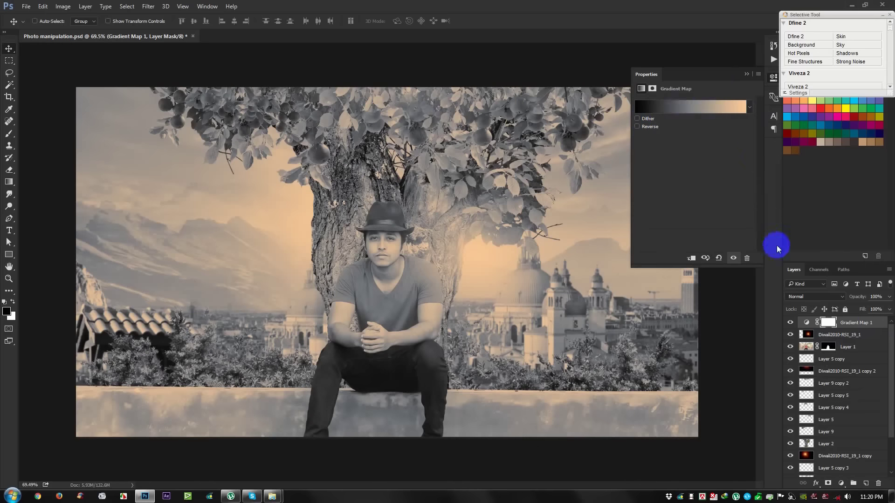
left_click_drag(852, 321, 881, 484)
left_click(842, 483)
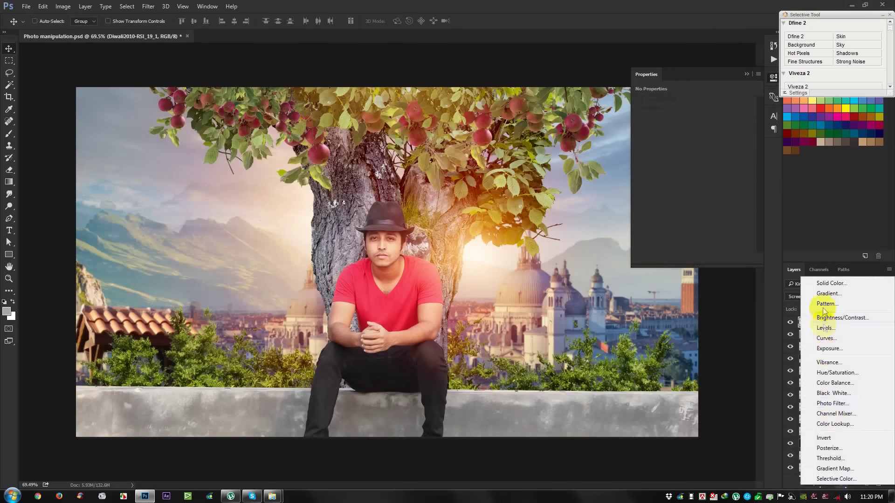
Add a Gradient Fill layer, comparing presets before choosing tan-to-black
left_click(827, 293)
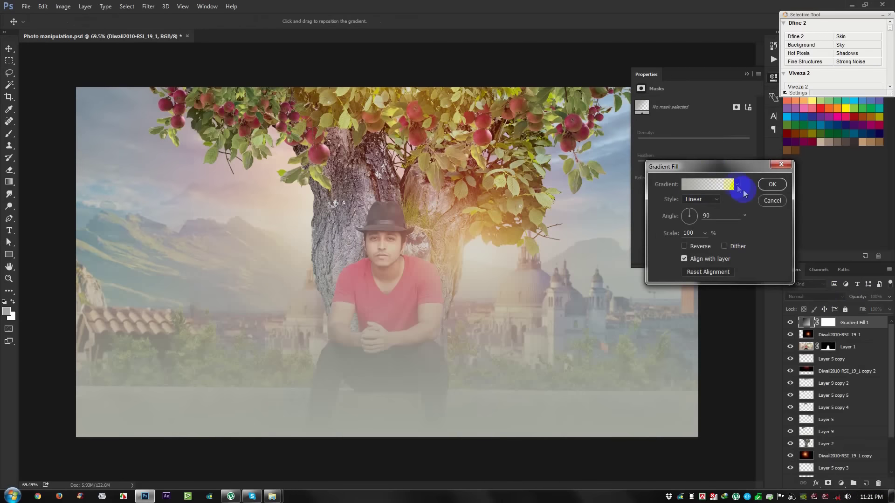
left_click(737, 185)
left_click(777, 206)
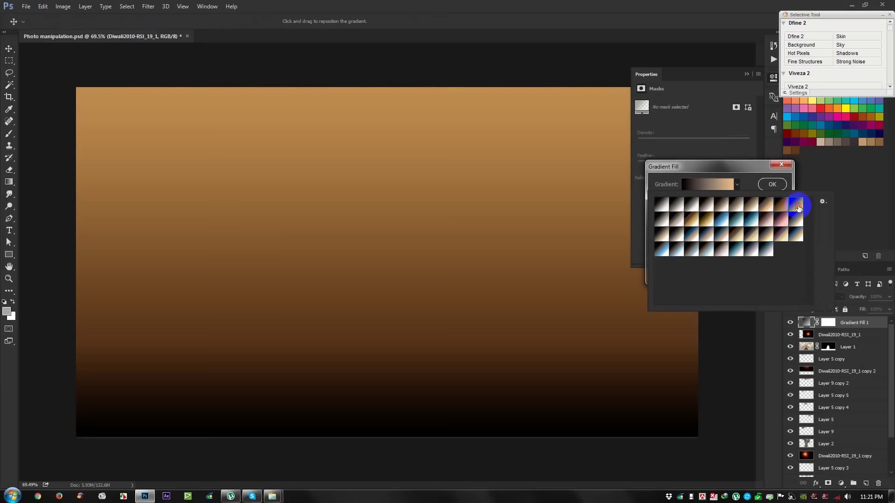
left_click(798, 208)
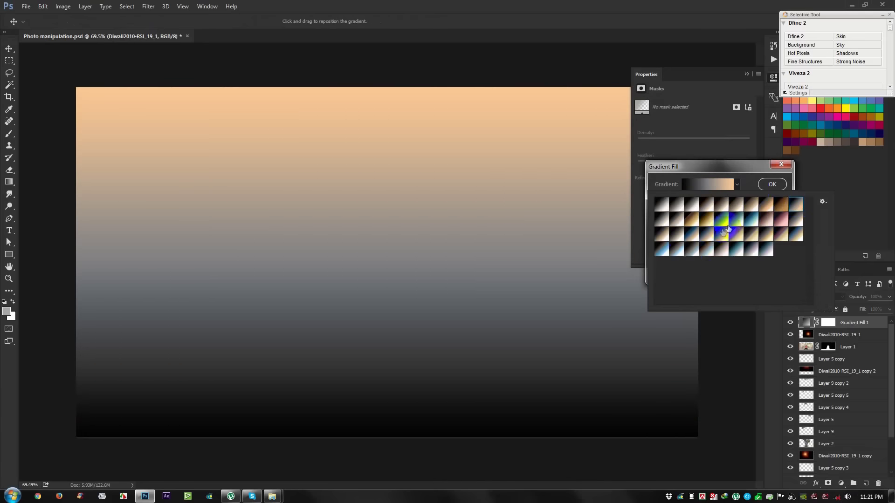
left_click(737, 222)
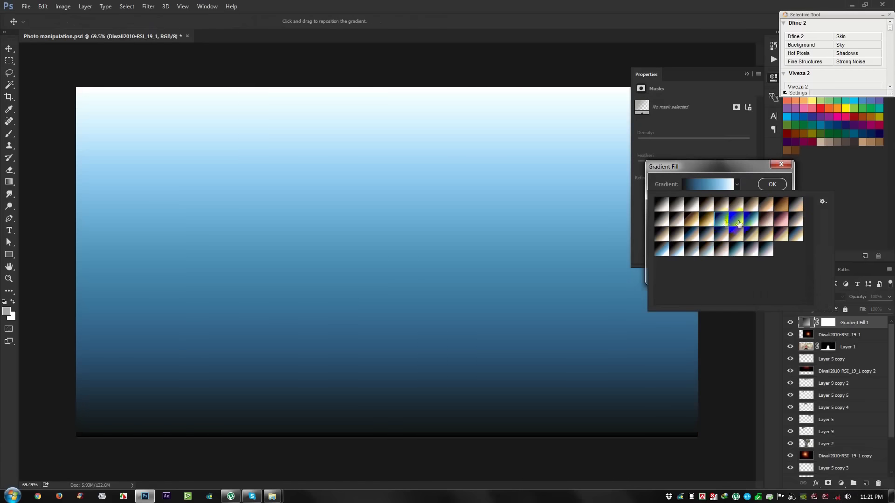
left_click(796, 238)
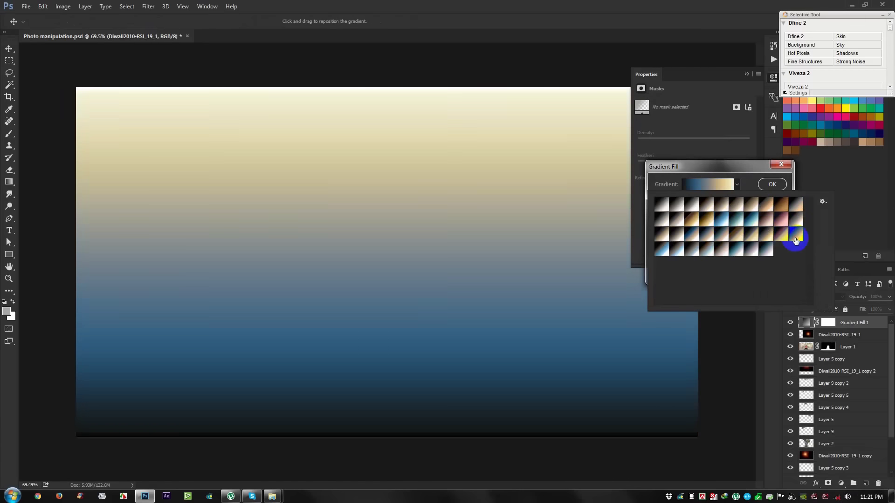
left_click(747, 224)
left_click(751, 219)
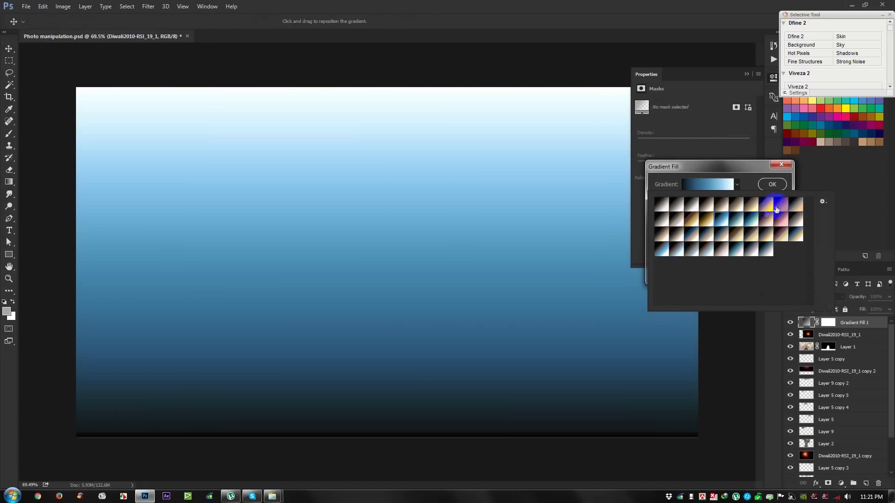
left_click(780, 204)
left_click(744, 169)
Make the gradient radial and reversed at angle 0, enlarged and shifted upper right
left_click(699, 199)
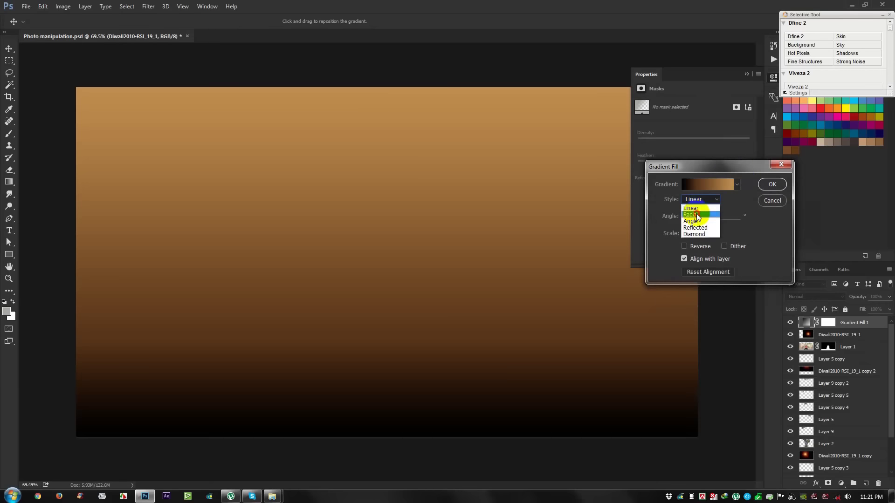
left_click(692, 216)
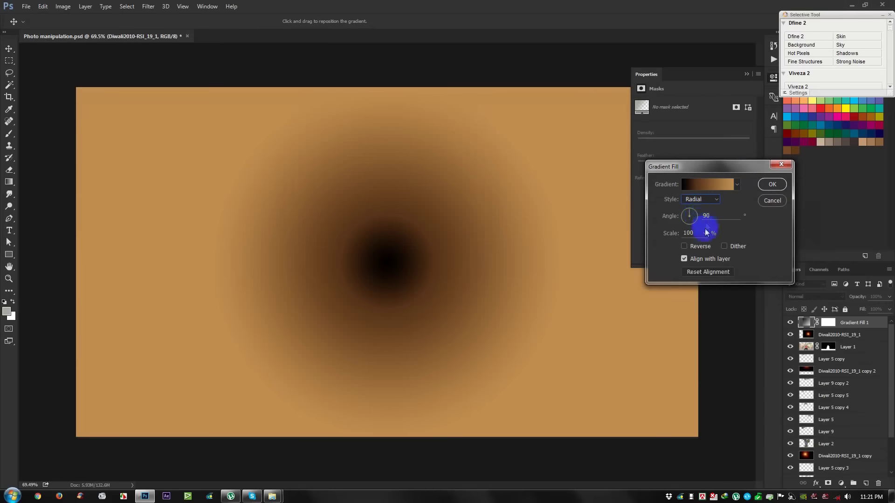
left_click(701, 247)
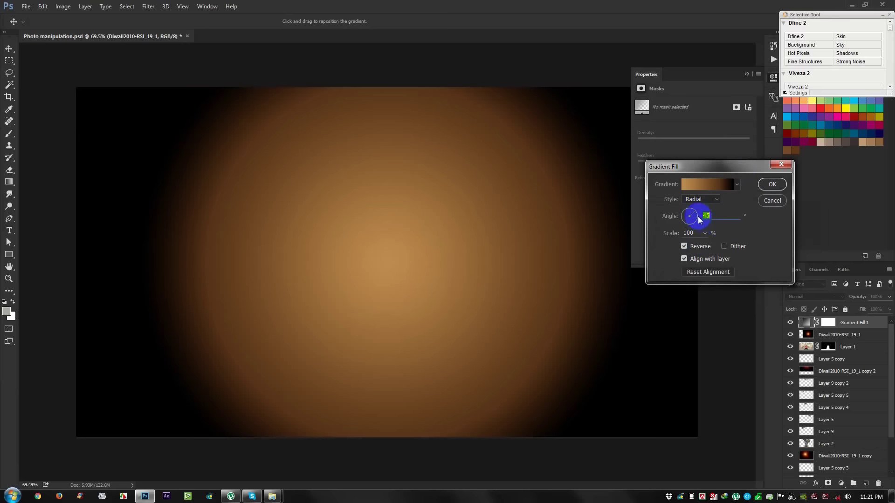
type("0")
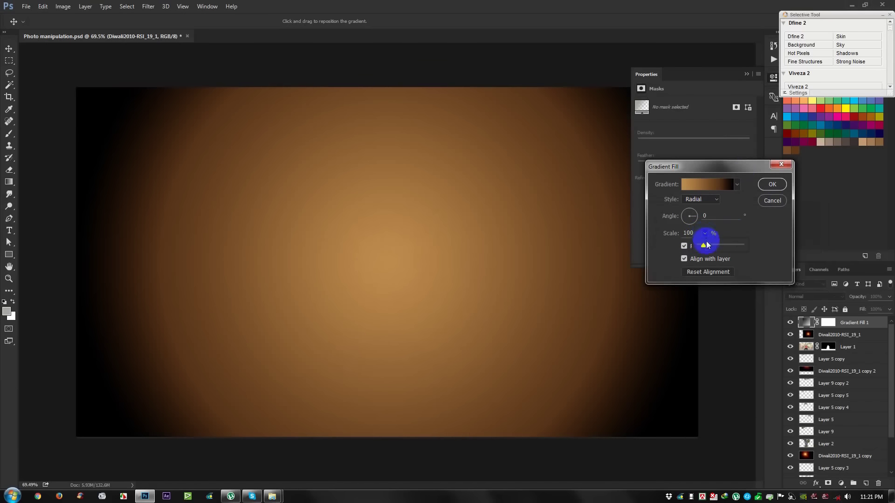
left_click_drag(706, 243, 712, 243)
left_click_drag(395, 236, 489, 190)
left_click(771, 185)
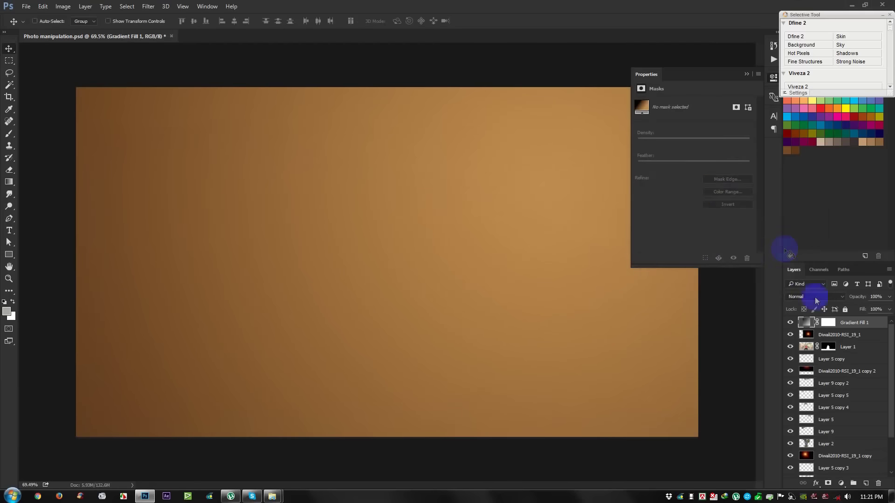
Compare blending modes for the gradient fill and settle on Soft Light
left_click(818, 298)
left_click(798, 321)
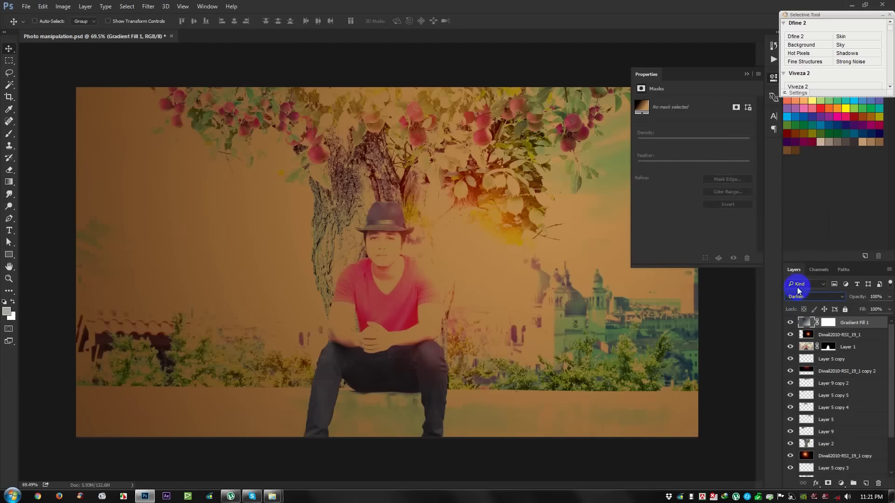
key("Down")
key("Down")
key("Down")
key("Down")
key("Down")
key("Down")
key("Down")
key("Down")
key("Down")
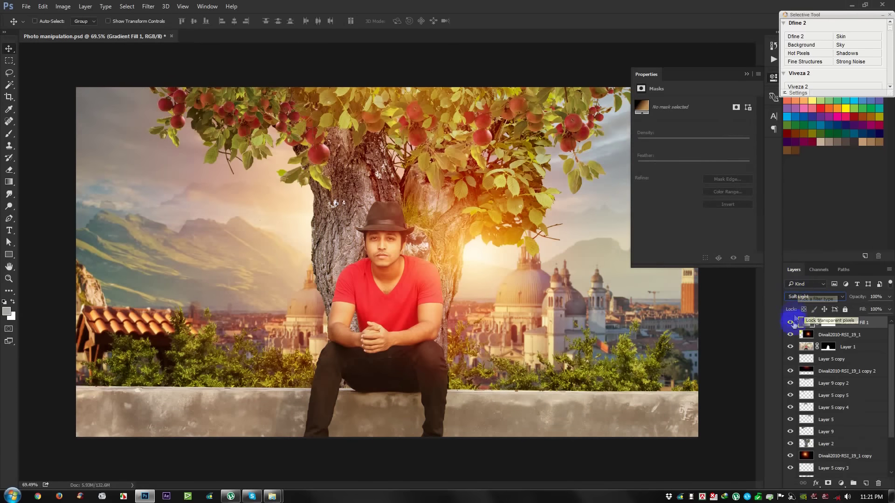
left_click(790, 322)
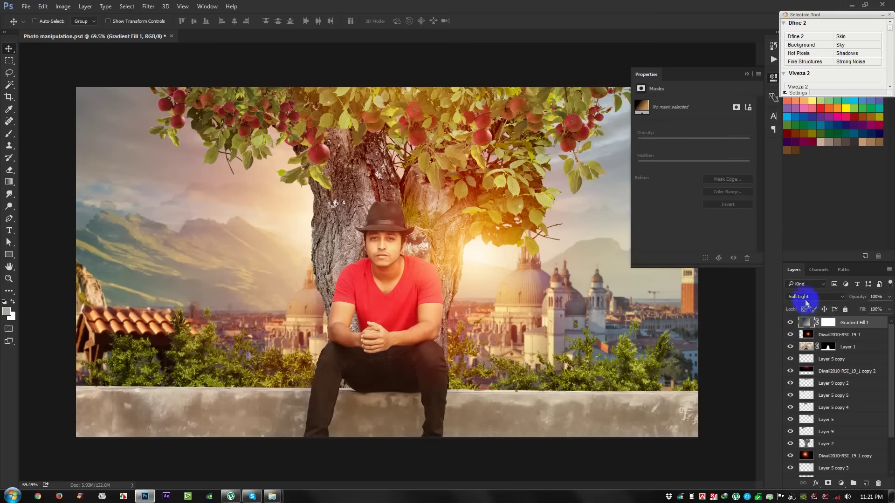
key("Down")
key("Down")
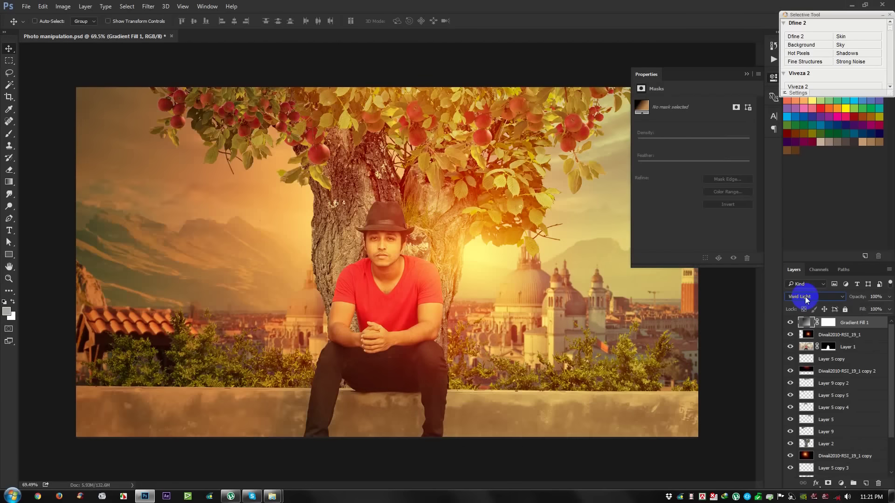
key("Down")
key("Down")
key("Down")
key("Down")
key("Down")
key("Down")
key("Down")
key("Down")
key("Down")
key("Down")
key("Down")
left_click(807, 298)
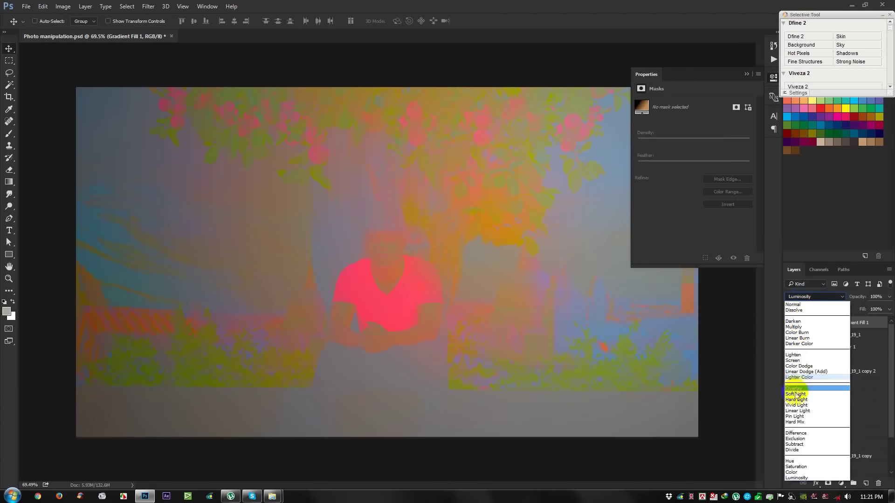
left_click(798, 395)
left_click(746, 74)
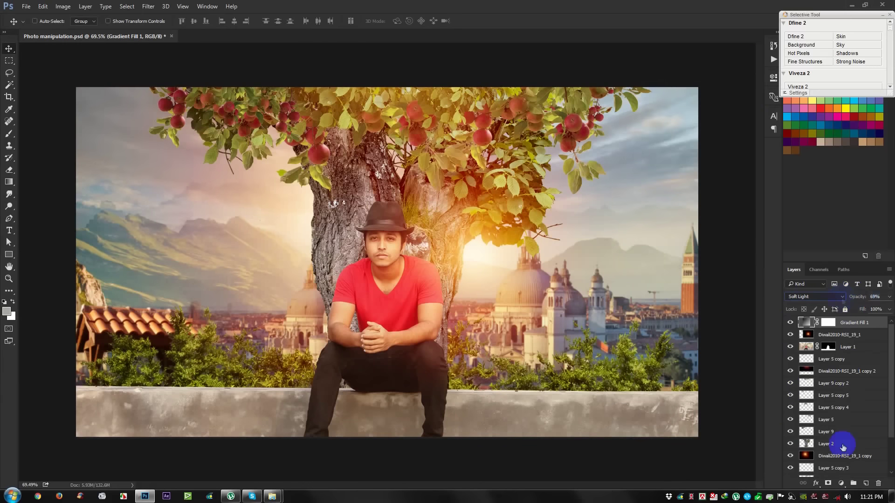
left_click(841, 485)
Add a second Gradient Fill with the blue-to-white preset, reversed
left_click(827, 292)
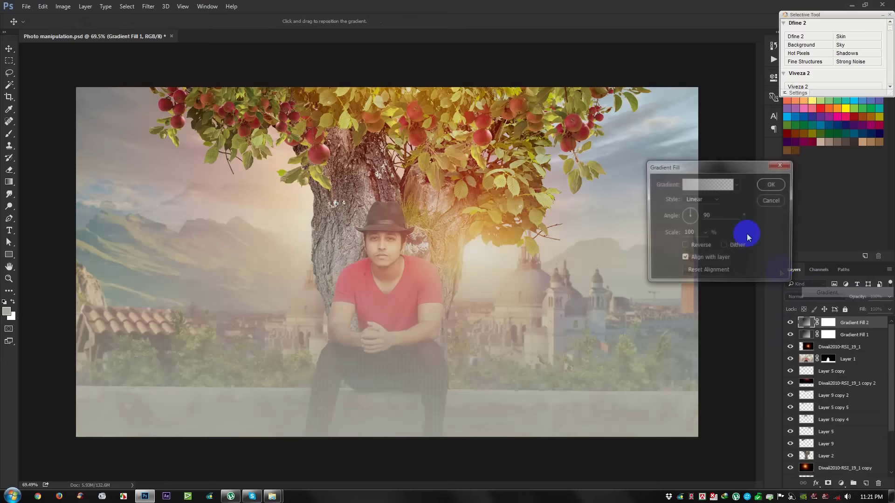
left_click(737, 185)
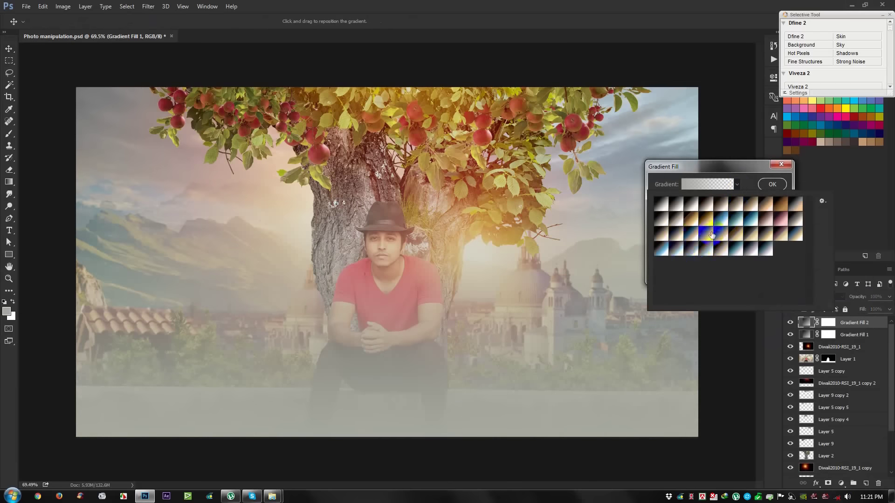
left_click(722, 224)
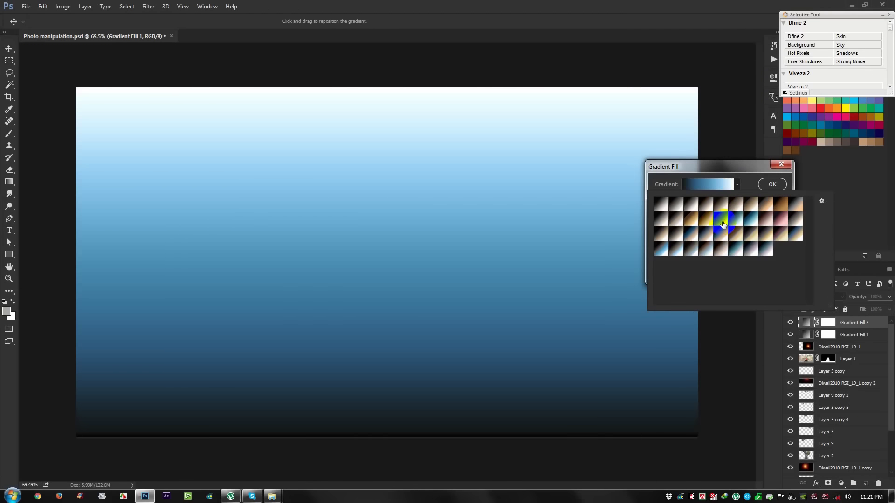
left_click(740, 163)
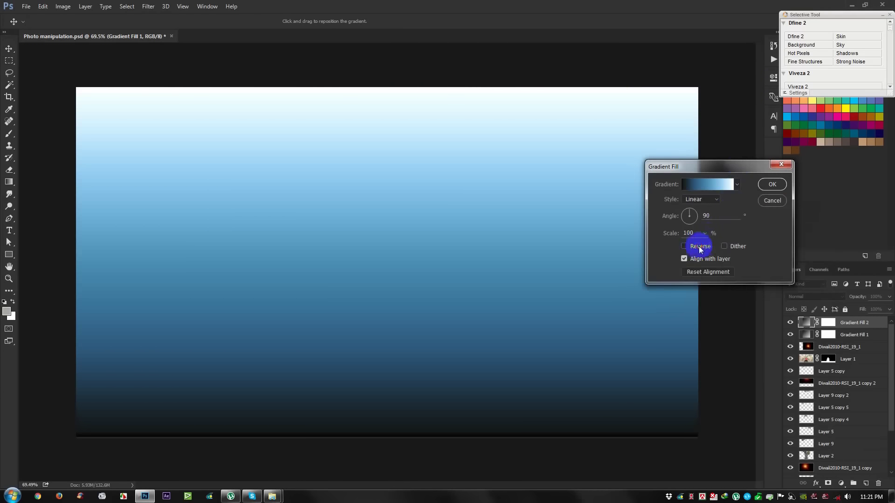
left_click(698, 247)
left_click(772, 185)
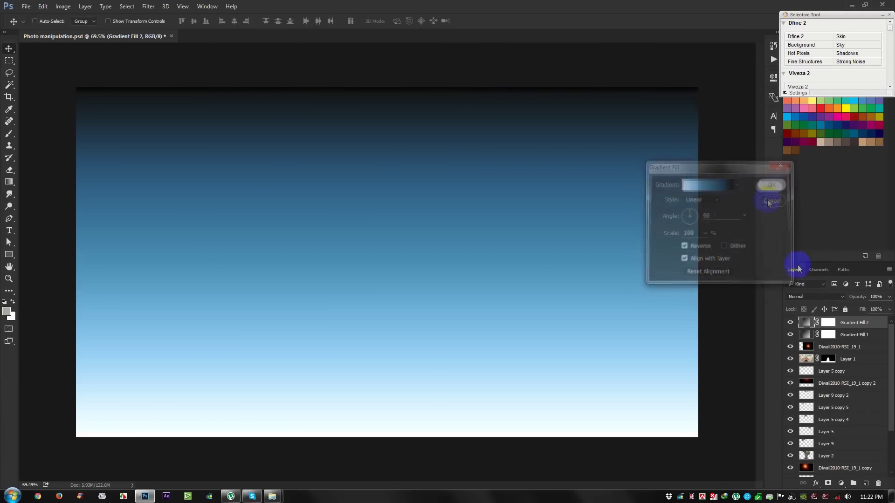
Compare blending modes for the blue gradient, keeping Soft Light
left_click(813, 297)
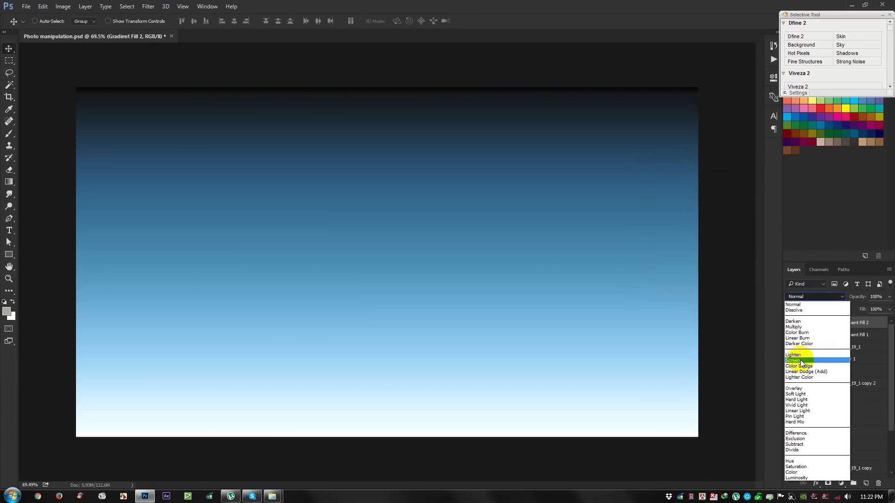
left_click(798, 327)
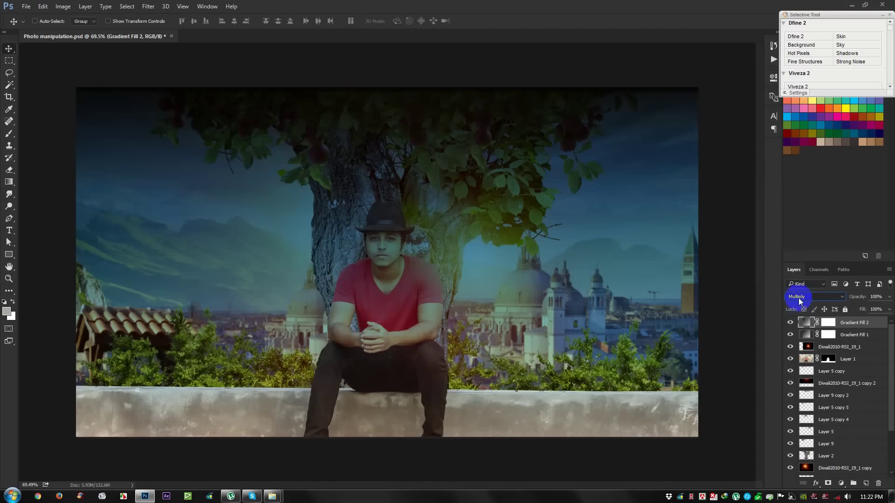
key("Down")
key("Down")
key("Down")
key("Down")
key("Down")
key("Down")
key("Down")
key("Down")
key("Down")
key("Down")
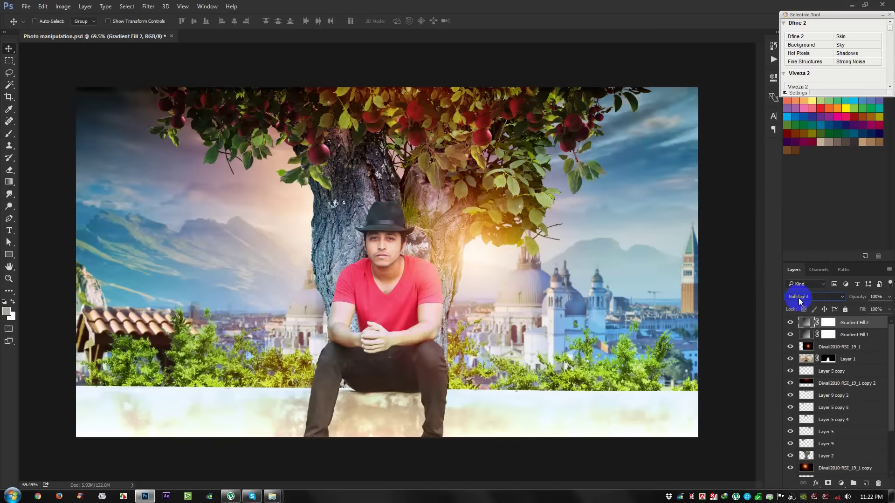
key("Down")
key("Up")
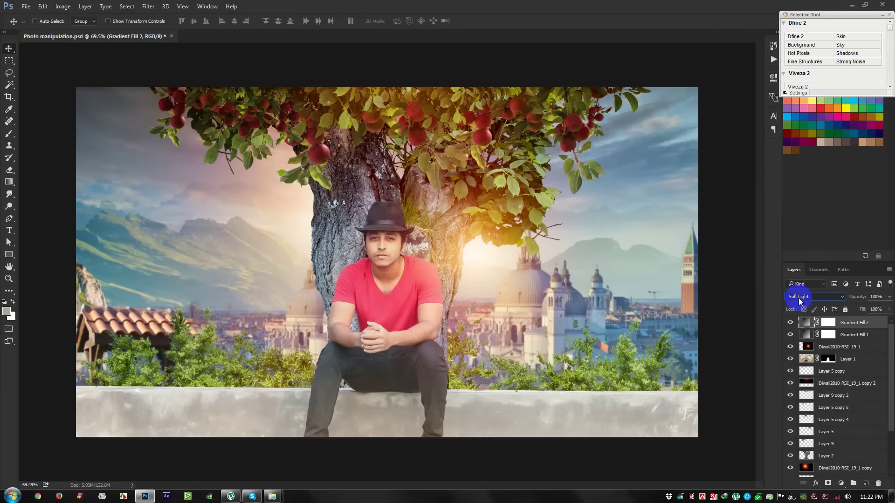
left_click(791, 325)
Move the blue gradient below the warm gradient and lower its opacity to 73%
left_click_drag(853, 322, 852, 342)
key("Return")
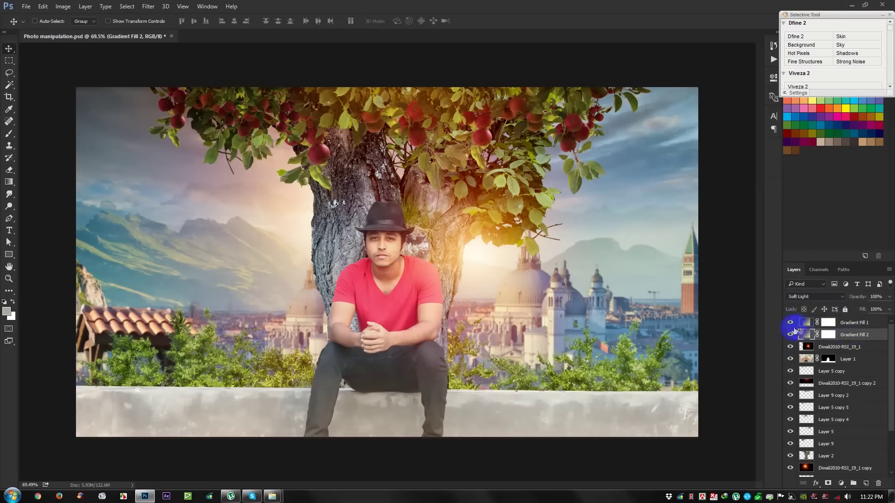
left_click_drag(859, 300, 841, 299)
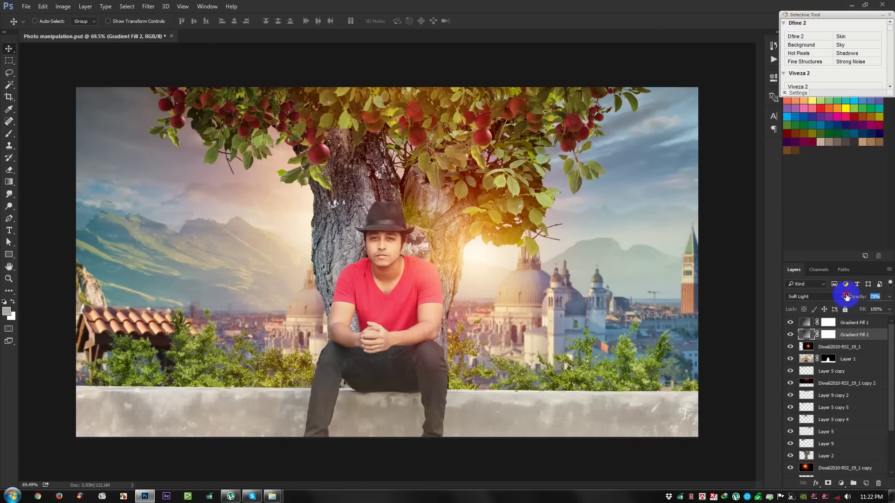
left_click(483, 256)
left_click(851, 325)
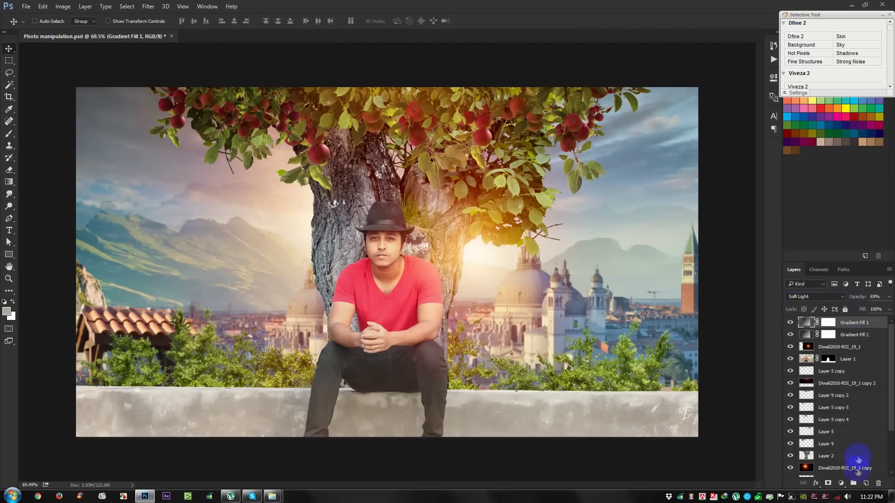
Add a Photo Filter layer using the Warming Filter (85) preset at 45% density
left_click(840, 484)
left_click(832, 400)
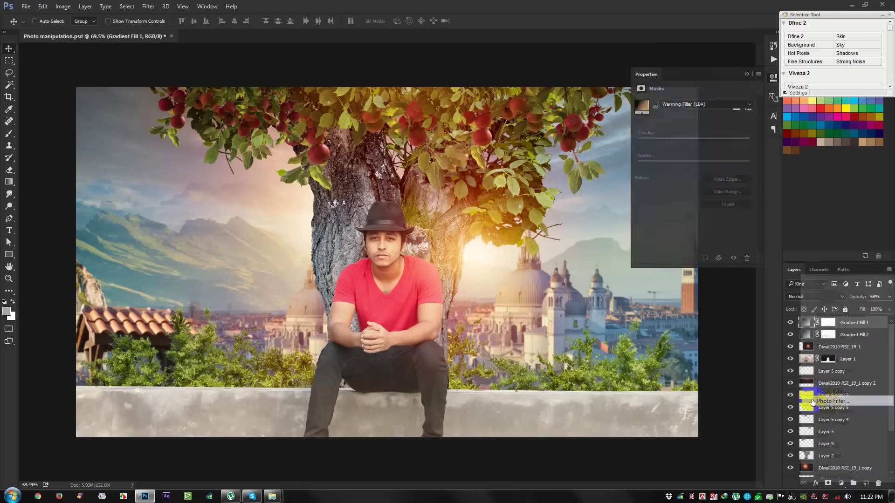
left_click(686, 105)
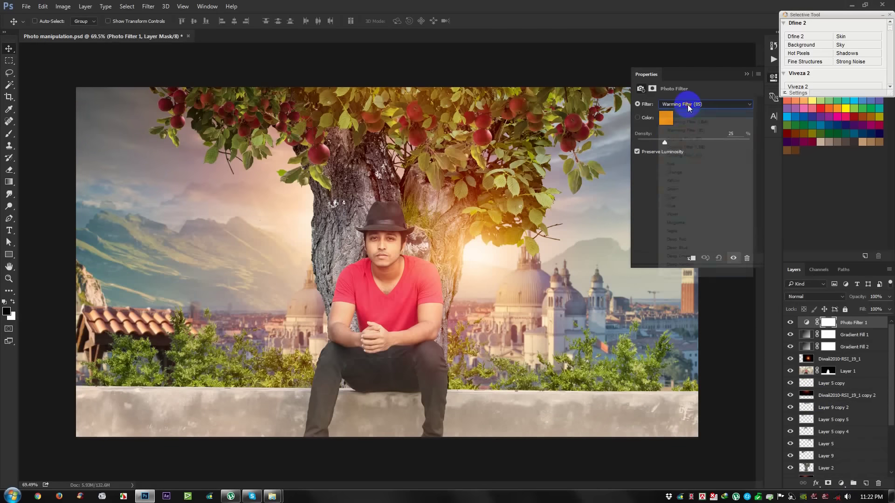
left_click(684, 123)
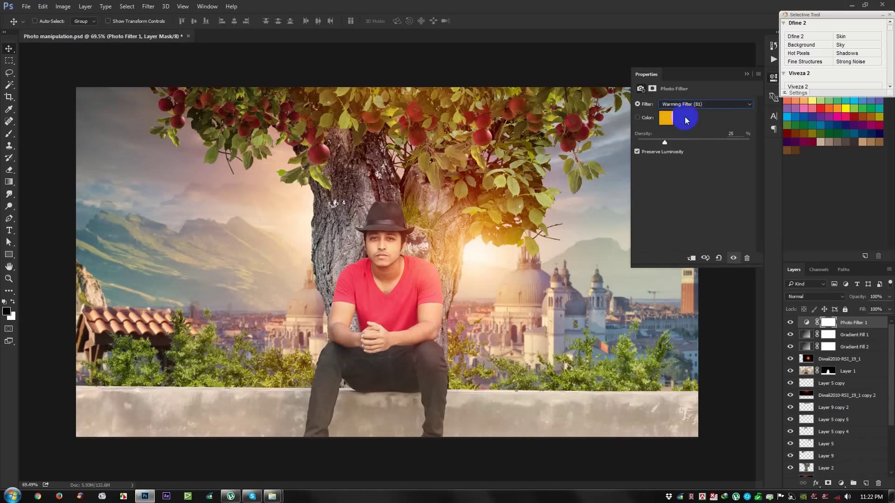
left_click_drag(665, 143, 686, 143)
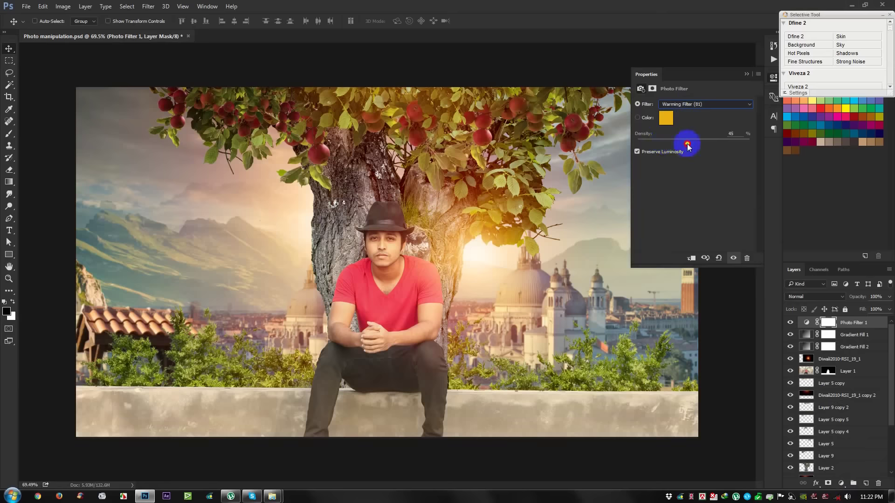
left_click(747, 74)
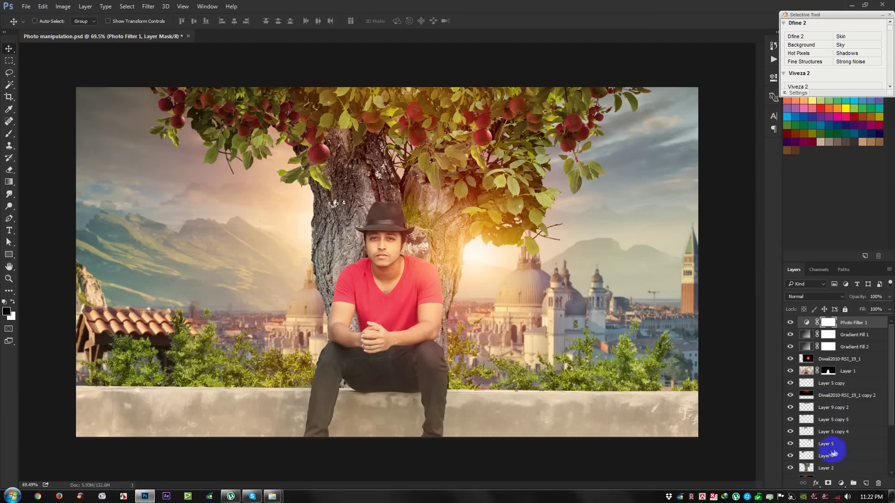
Apply a slight Gaussian Blur to Layer 2
left_click(827, 467)
left_click(148, 6)
mouse_move(152, 113)
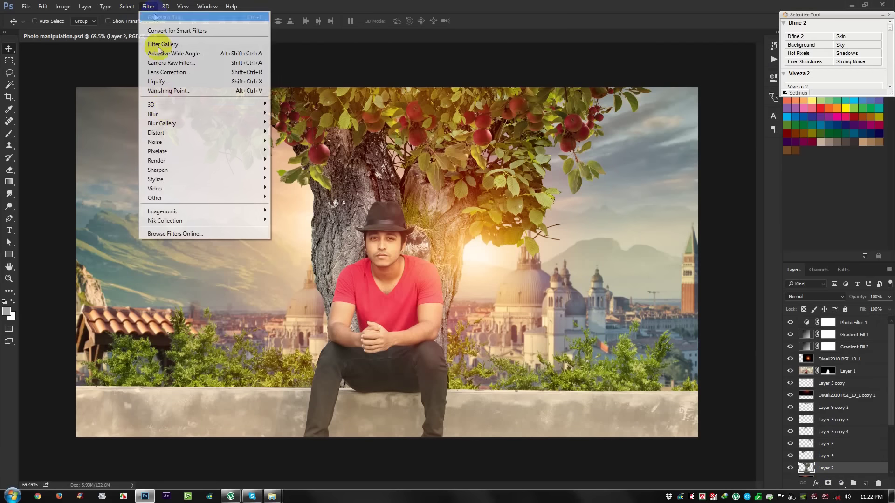
left_click(292, 150)
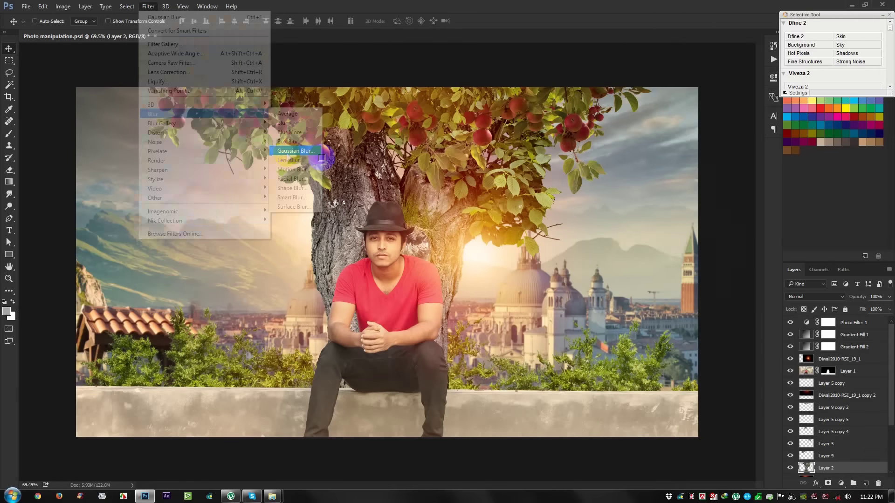
left_click_drag(629, 247, 616, 249)
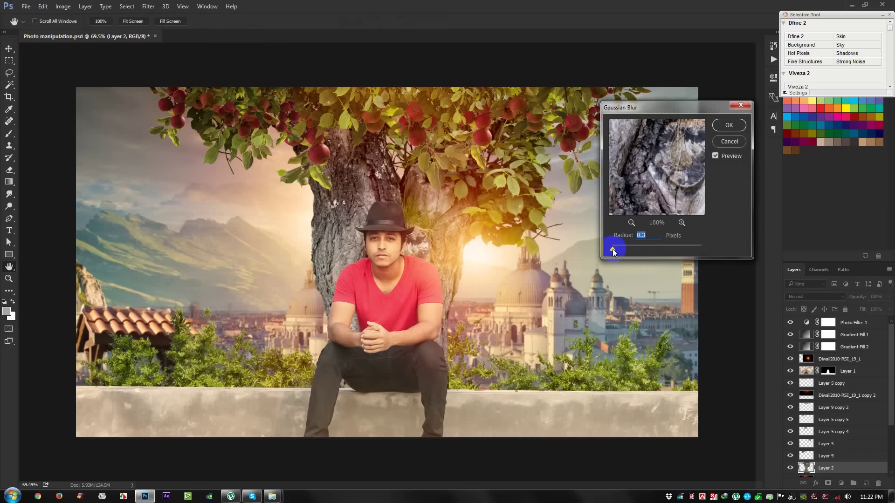
left_click(728, 125)
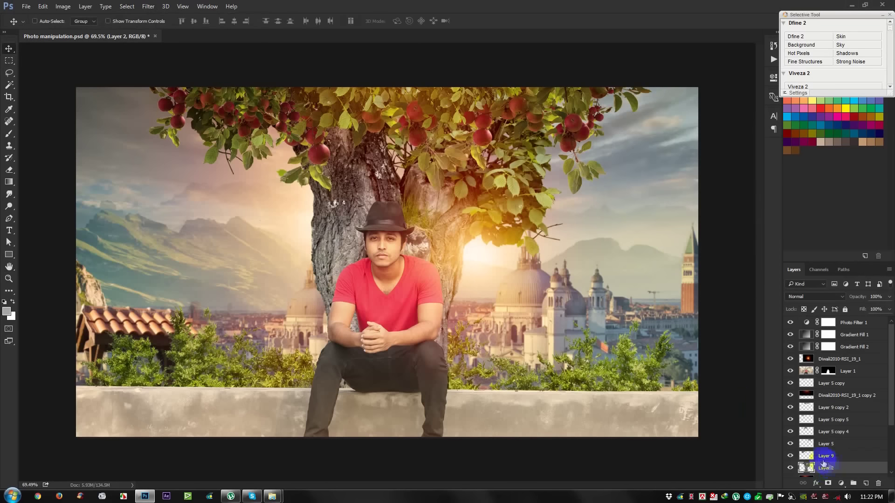
Apply a 1.6-pixel Gaussian Blur to Layer 9
left_click(790, 456)
left_click(822, 456)
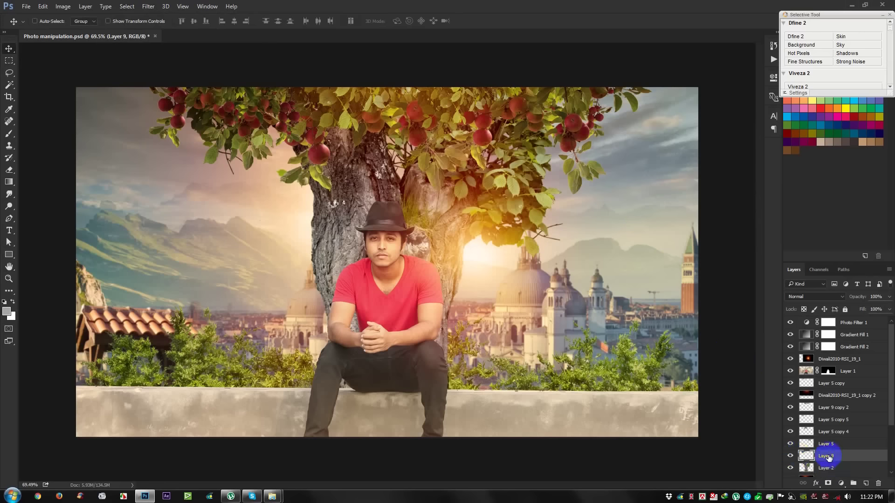
left_click(148, 6)
mouse_move(203, 113)
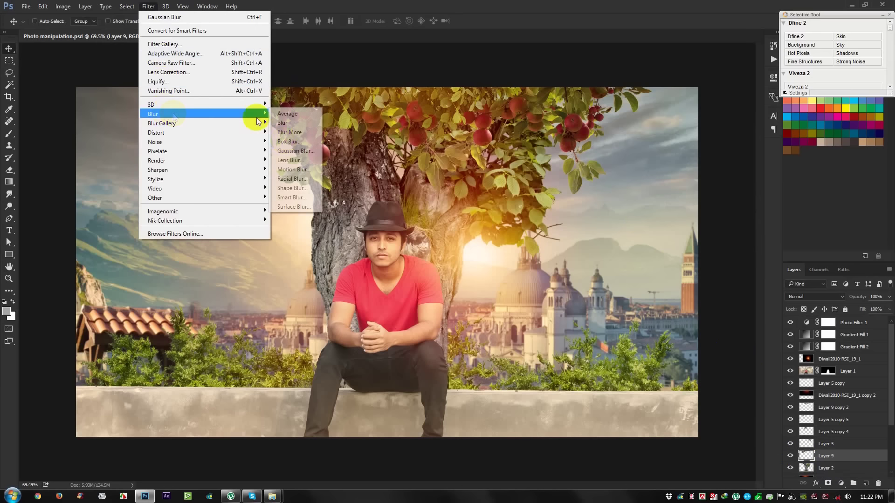
left_click(294, 150)
left_click_drag(634, 252, 615, 252)
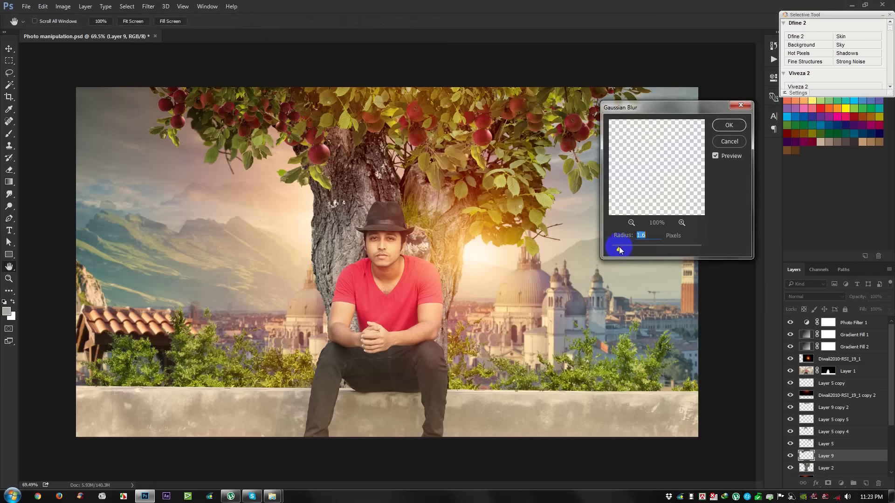
left_click(730, 126)
Scale Layer 9 to about 65% and tilt it into the upper-left branches
key("ctrl+t")
left_click_drag(300, 145, 299, 153)
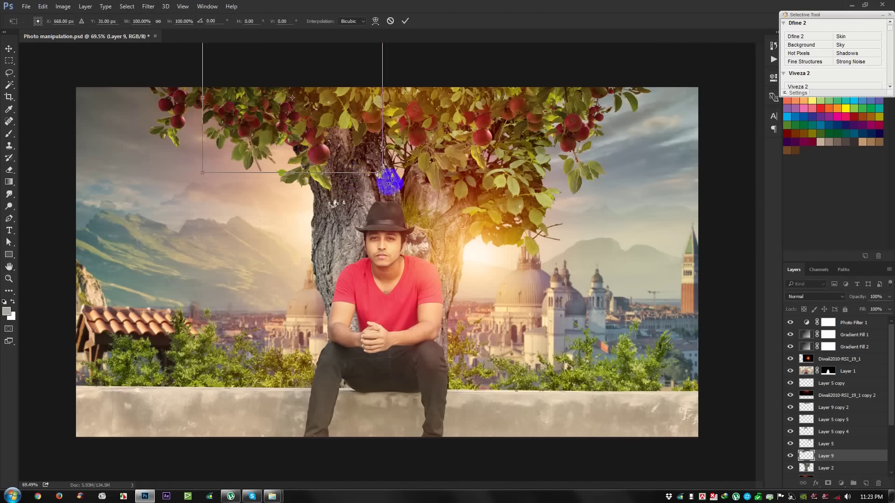
mouse_move(380, 177)
left_mouse_down()
mouse_move(351, 145)
mouse_move(388, 115)
mouse_move(383, 148)
left_mouse_up()
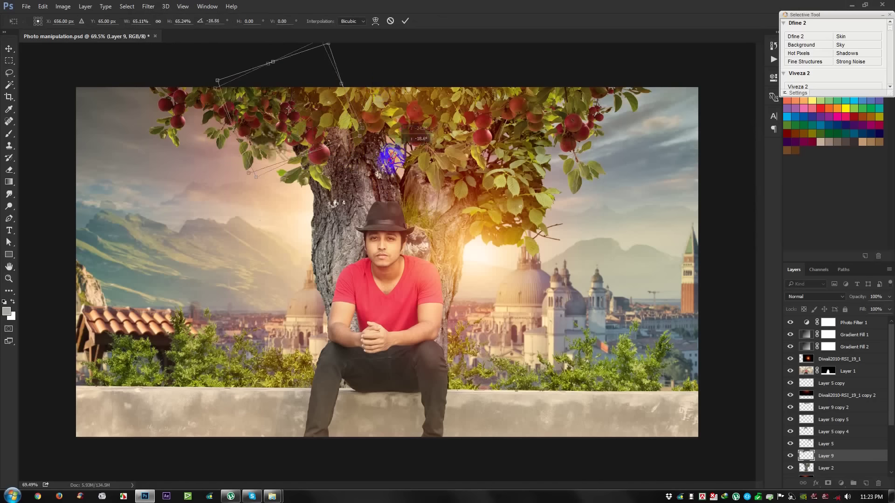
key("Return")
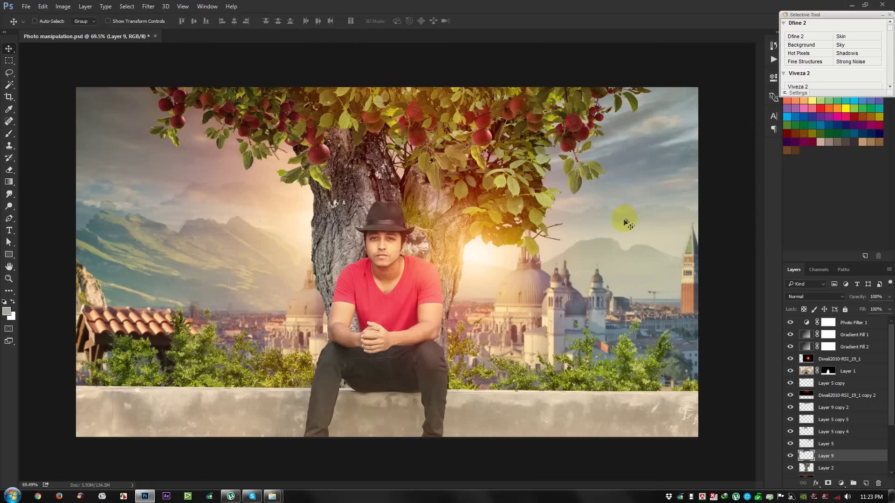
left_click(790, 432)
Scale Layer 5 down to about 75%
left_click(650, 262, "ctrl")
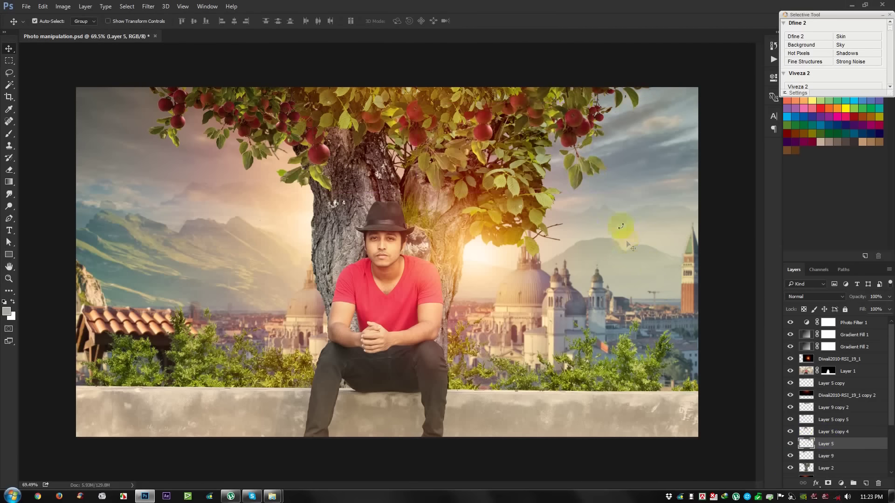
key("ctrl+t")
left_click_drag(663, 177, 652, 154)
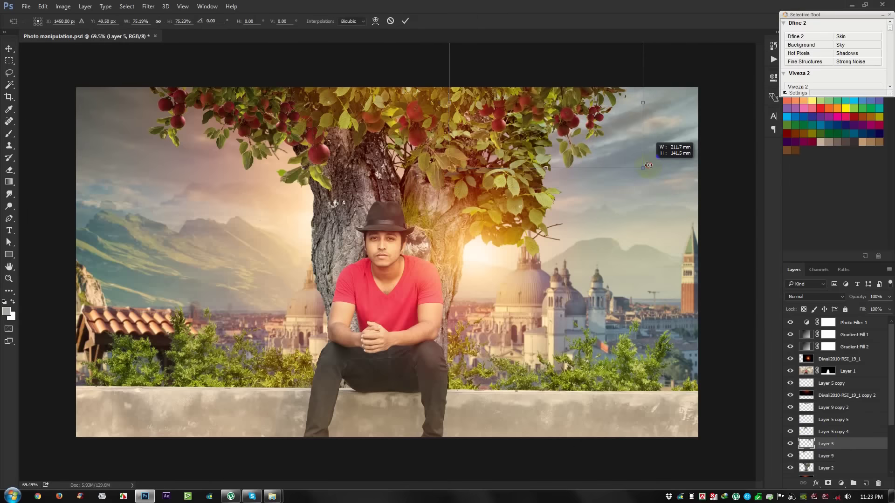
key("Return")
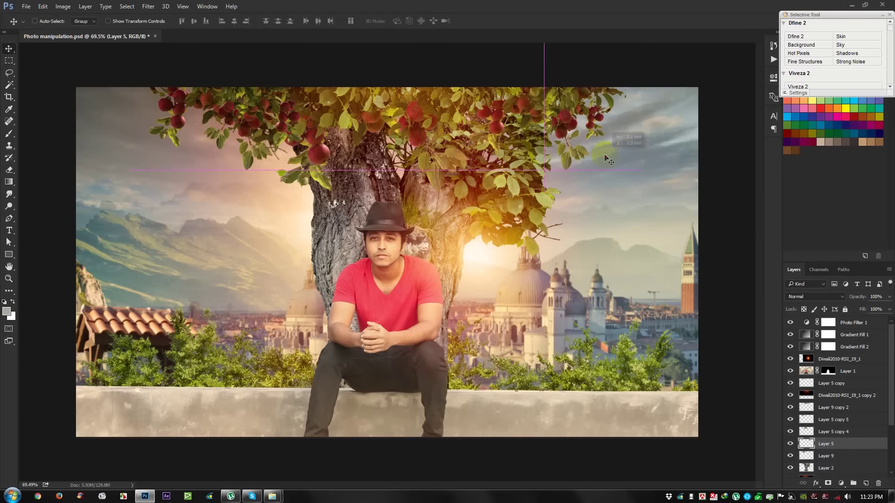
Apply a 0.1-pixel Gaussian Blur to Layer 5
left_click(148, 7)
mouse_move(171, 114)
left_click(296, 151)
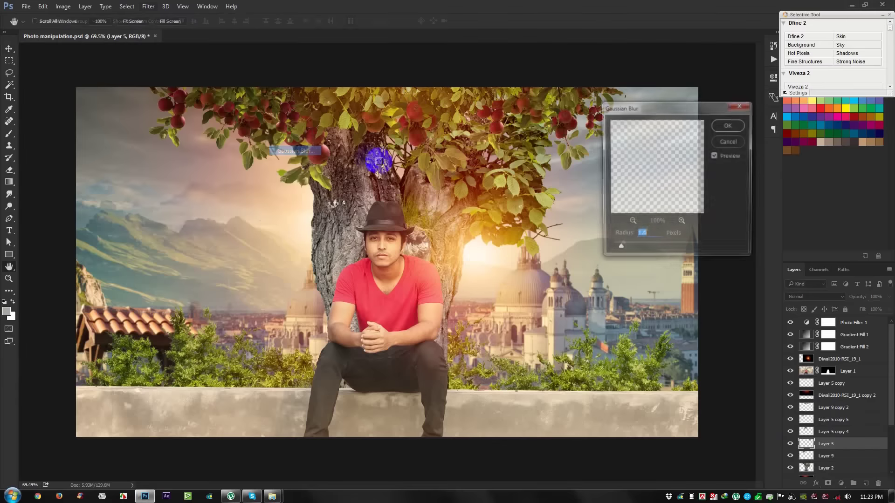
left_click_drag(616, 248, 612, 248)
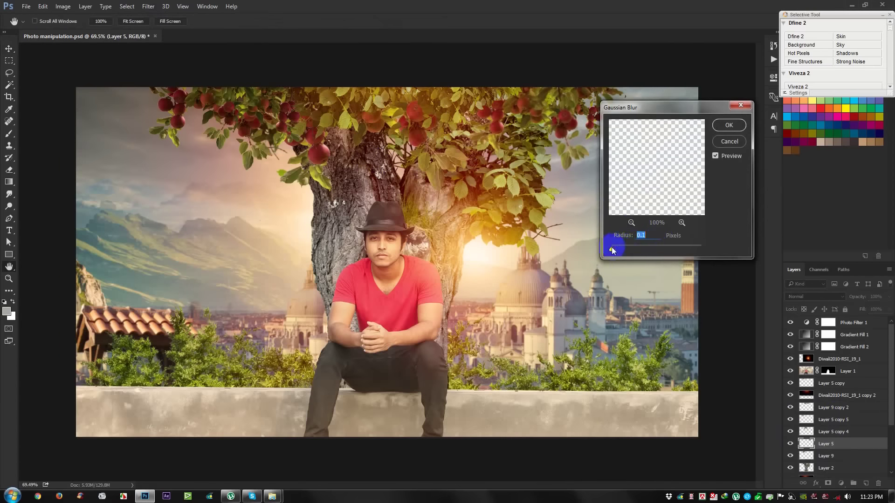
left_click(729, 124)
scroll(797, 465, "down", 1)
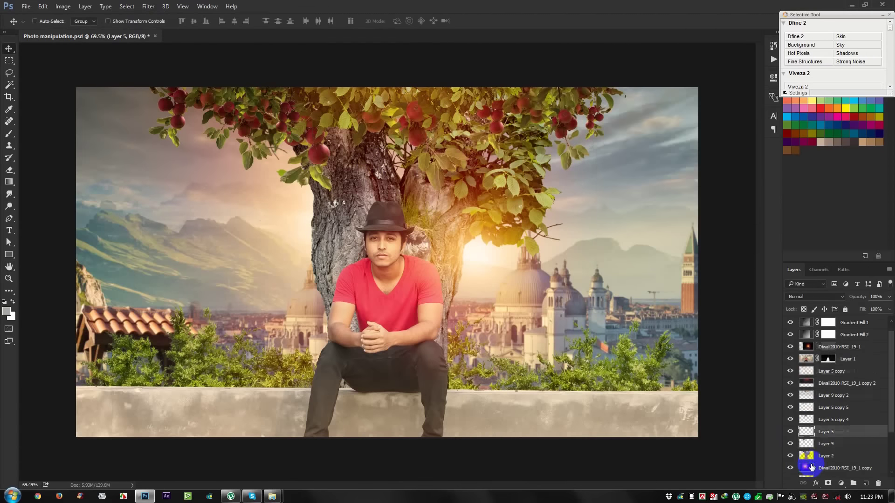
scroll(801, 464, "down", 1)
scroll(811, 462, "down", 1)
Apply a 1.6-pixel Gaussian Blur to Layer 5 copy 3
left_click(790, 457)
left_click(822, 457)
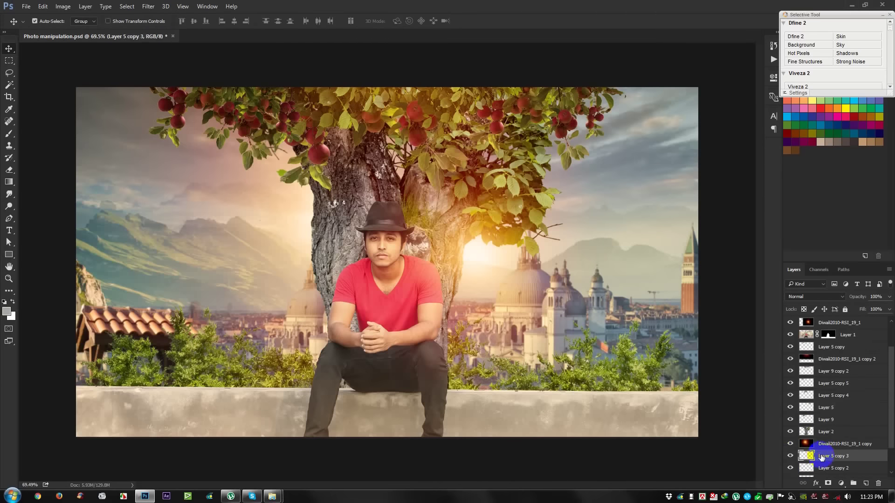
left_click(147, 7)
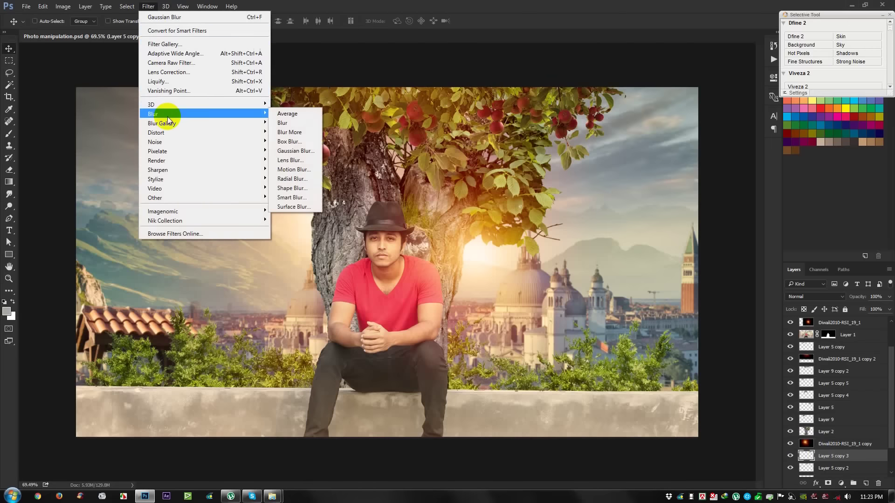
left_click(294, 151)
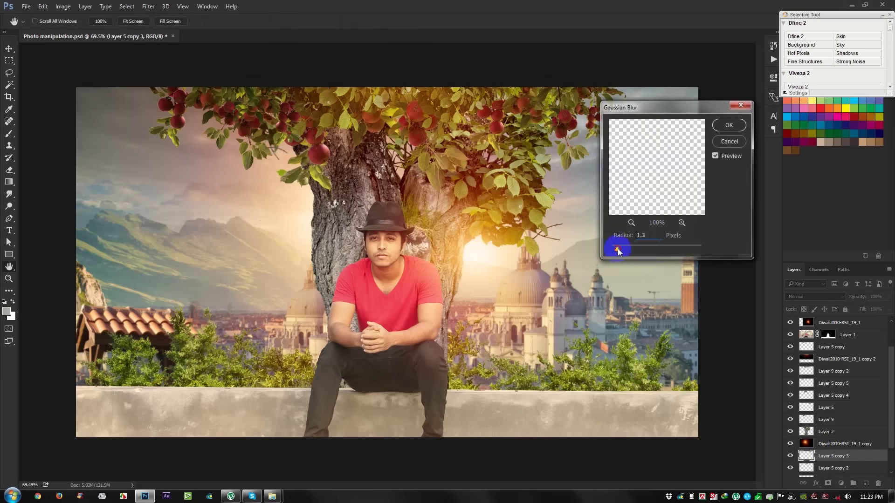
left_click_drag(617, 248, 619, 249)
left_click(724, 126)
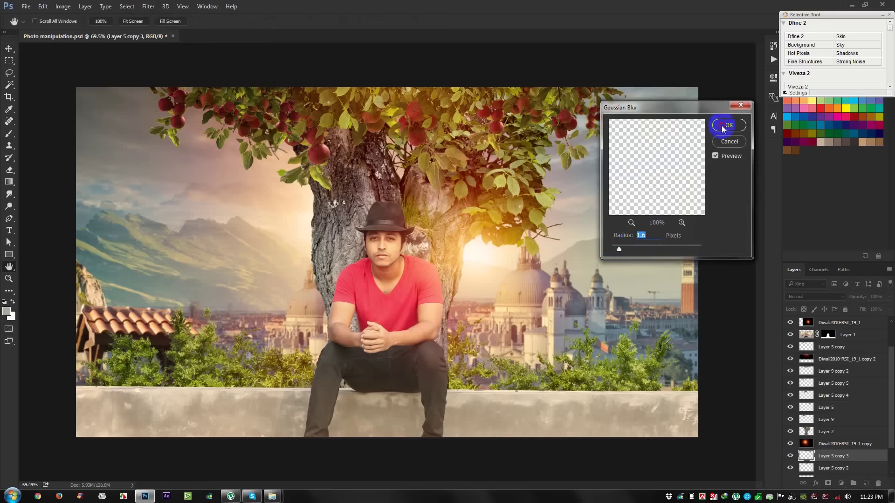
scroll(866, 468, "down", 1)
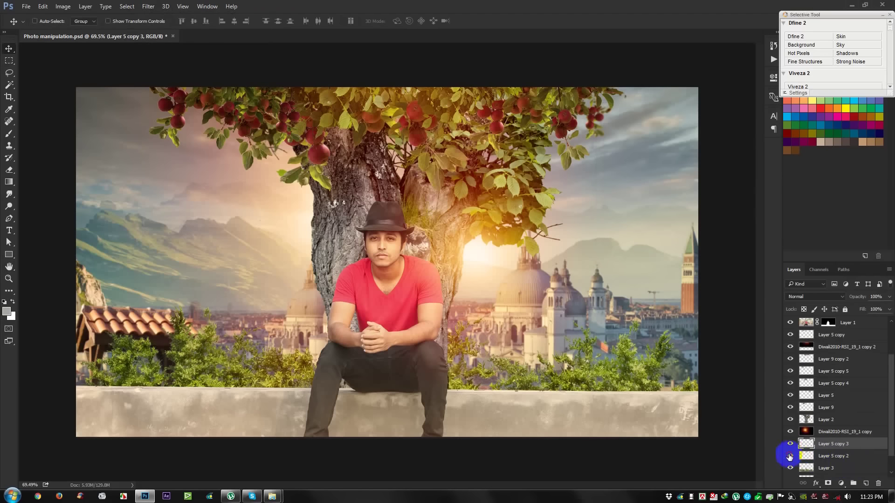
left_click(811, 455)
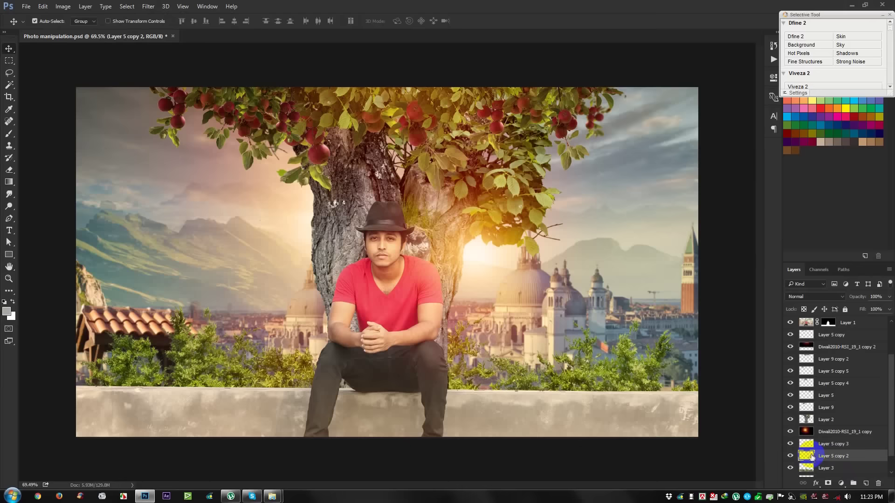
Shift the Layer 5 copy 5 and copy 4 apple layers slightly up and right
scroll(816, 454, "down", 1)
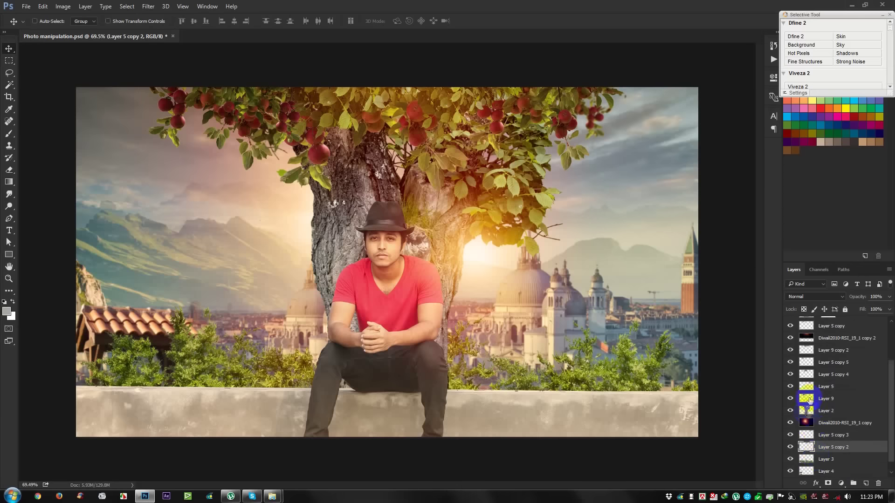
left_click(791, 350)
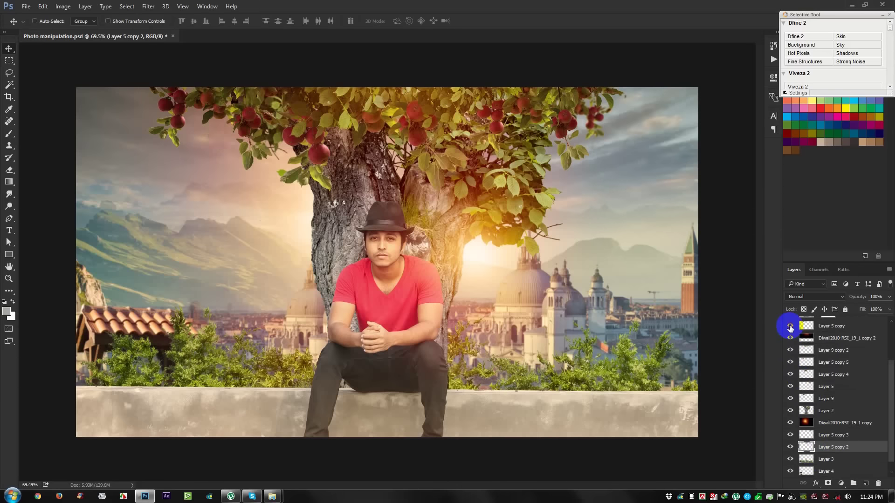
left_click(822, 325)
scroll(824, 350, "up", 2)
scroll(824, 350, "up", 2)
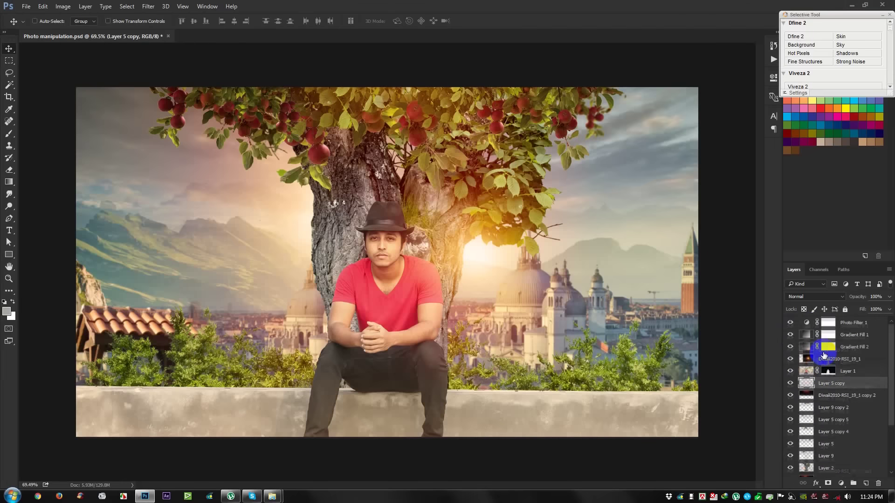
left_click(790, 408)
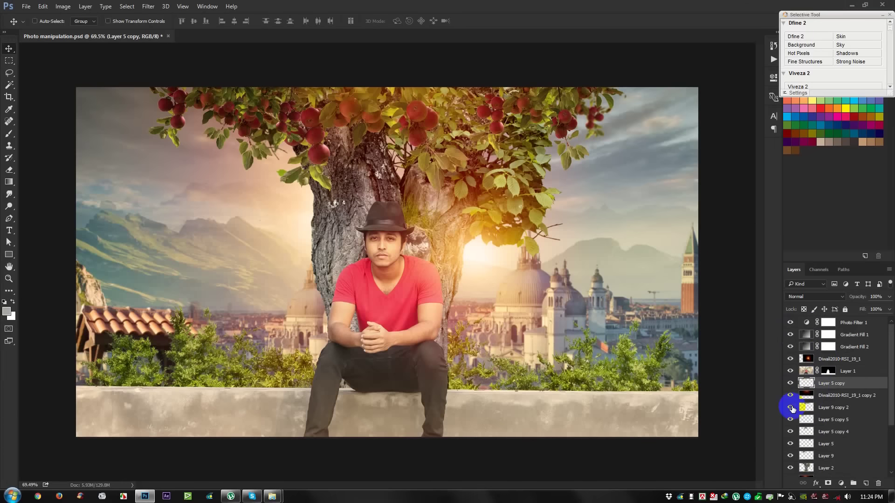
left_click(801, 419)
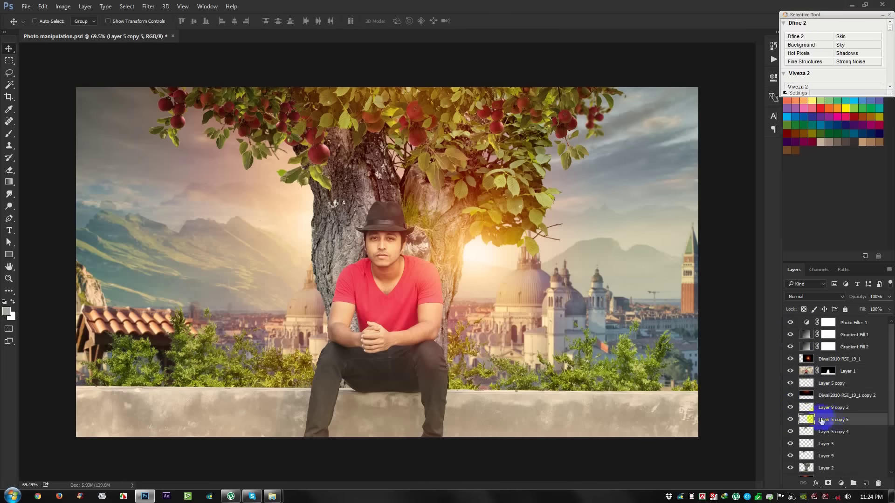
left_click(329, 210, "ctrl")
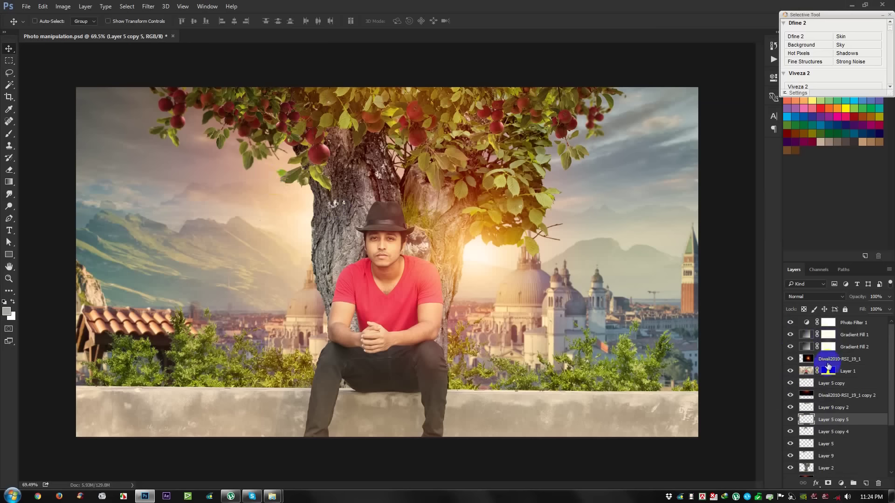
left_click(825, 432, "ctrl")
left_click_drag(517, 308, 524, 300)
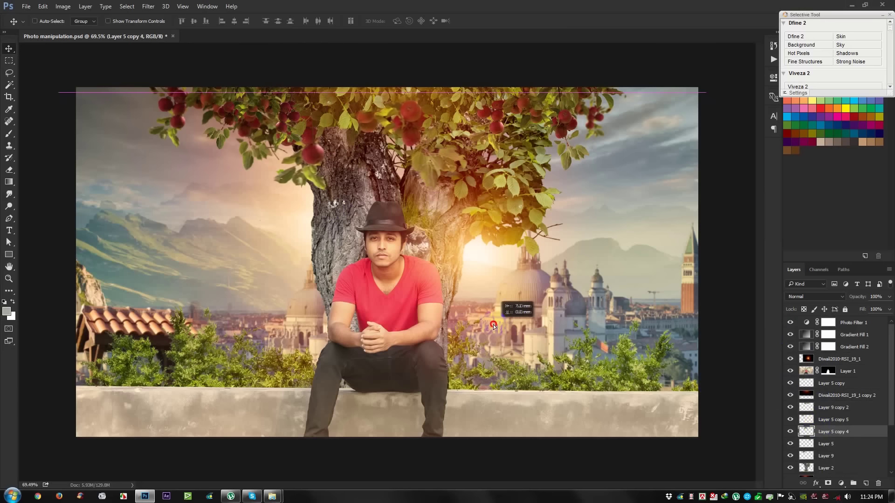
Move Layer 5 copy 2 slightly down and shift Layer 5 copy 3 sideways in the canopy
left_click(824, 456)
left_click(823, 445)
scroll(823, 445, "down", 2)
scroll(823, 445, "down", 2)
left_click(823, 456)
left_click_drag(364, 261, 362, 282)
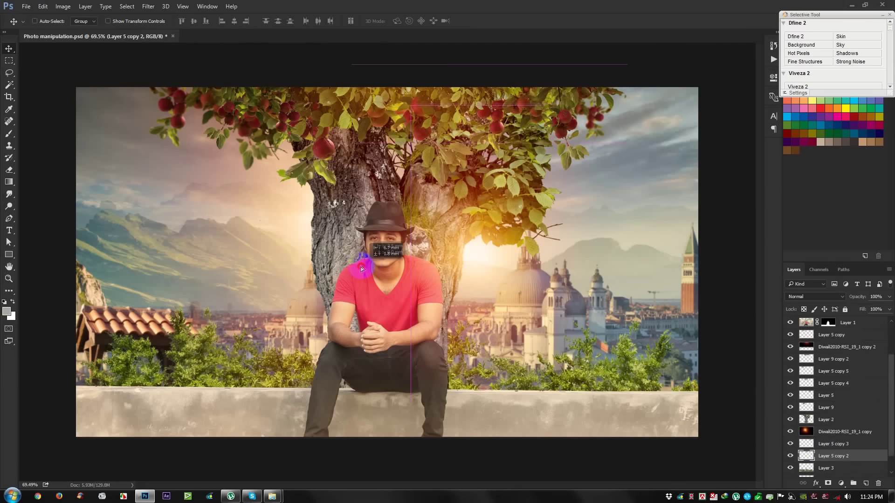
left_click_drag(362, 282, 363, 285)
left_click(826, 445)
mouse_move(299, 212)
left_mouse_down()
mouse_move(617, 238)
mouse_move(601, 197)
left_mouse_up()
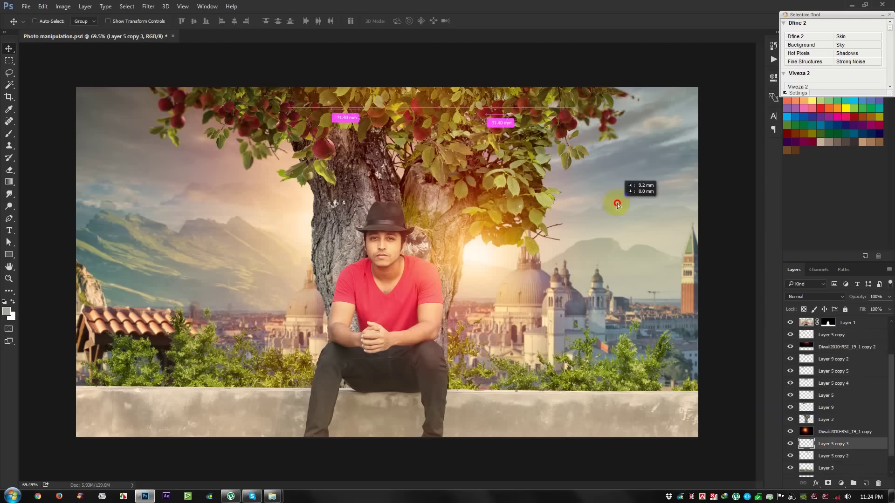
left_click_drag(601, 197, 601, 200)
Check the canopy layers' visibility and nudge Layer 5 copy over the apples
scroll(796, 392, "up", 1)
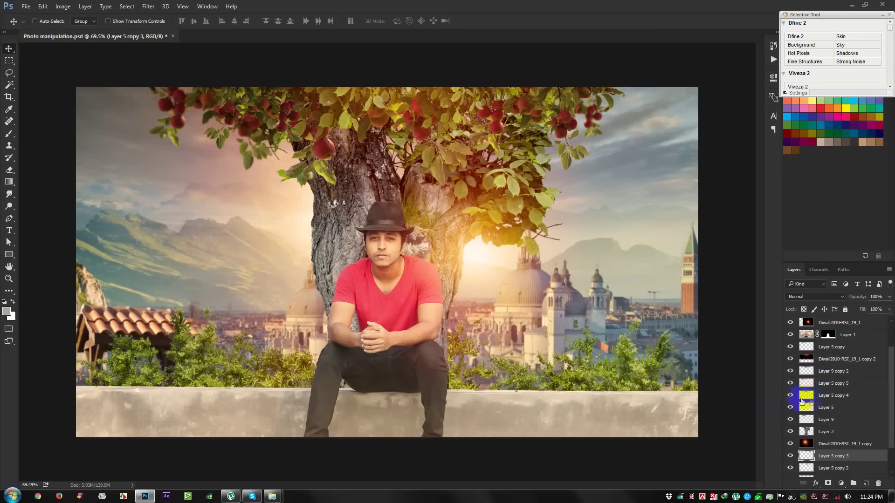
left_click(790, 395)
left_click(790, 407)
left_click(790, 408)
left_click(789, 420)
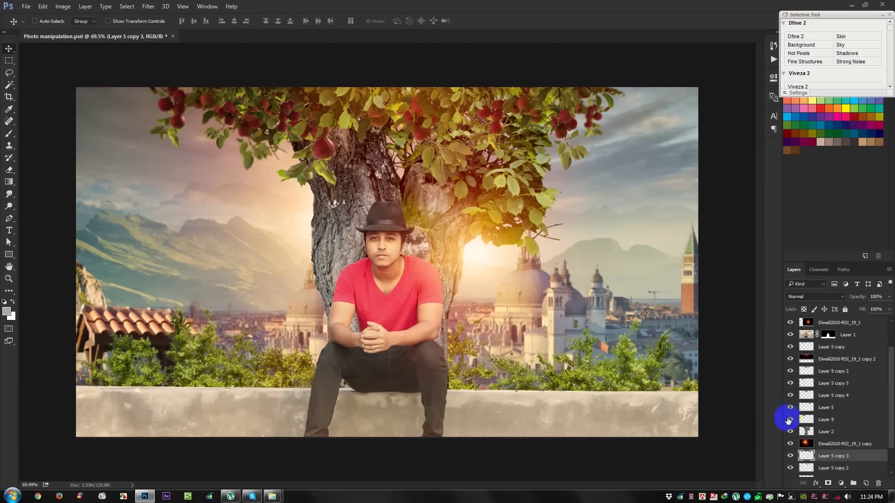
left_click(790, 347)
left_click(824, 346)
left_click_drag(353, 262, 360, 271)
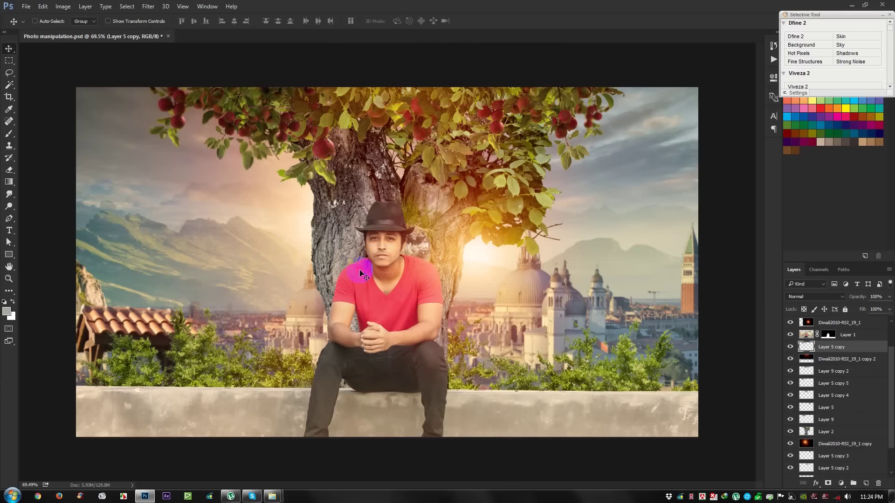
Brighten Layer 5 copy, Layer 9 copy 2 and Layer 5 copy 4 with upward curves
key("ctrl+m")
left_click_drag(605, 199, 599, 196)
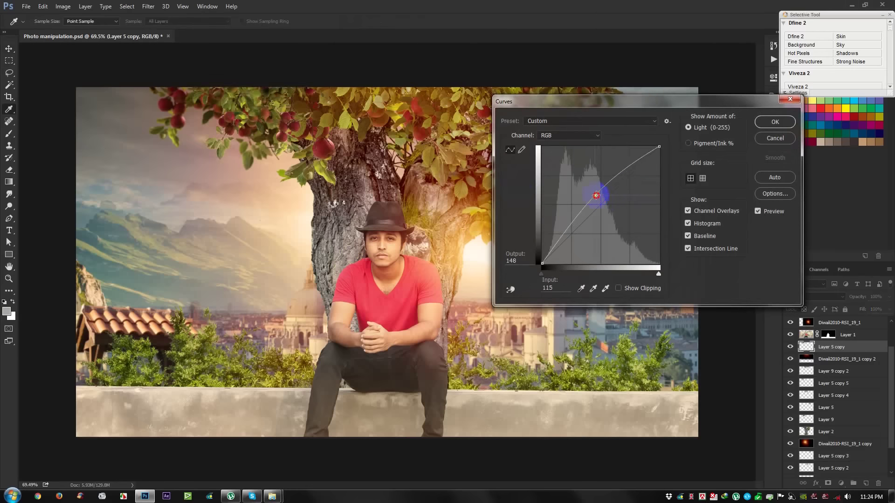
left_click(774, 122)
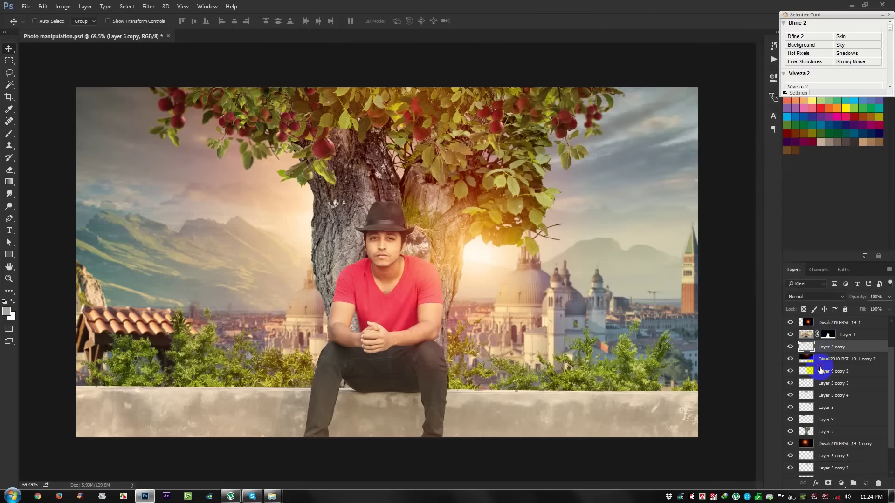
left_click(821, 371)
key("ctrl+m")
left_click_drag(601, 205, 593, 201)
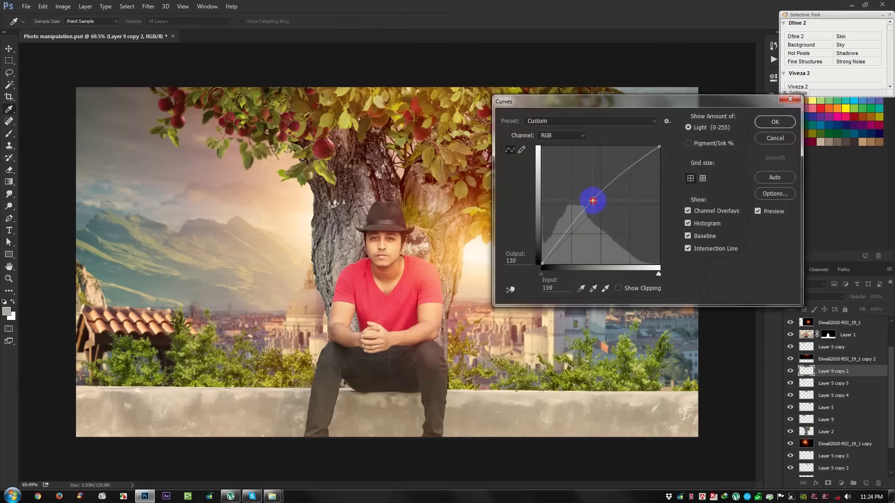
left_click(774, 121)
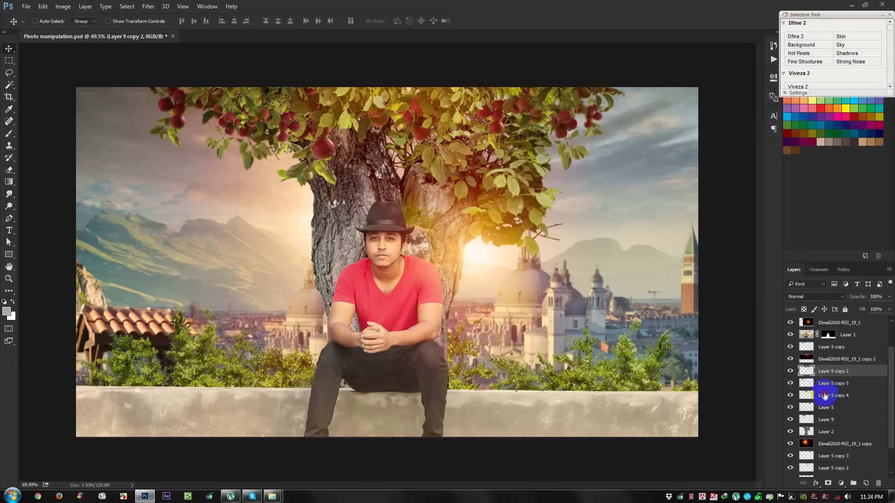
left_click(821, 395)
key("ctrl+m")
left_click_drag(597, 196, 598, 197)
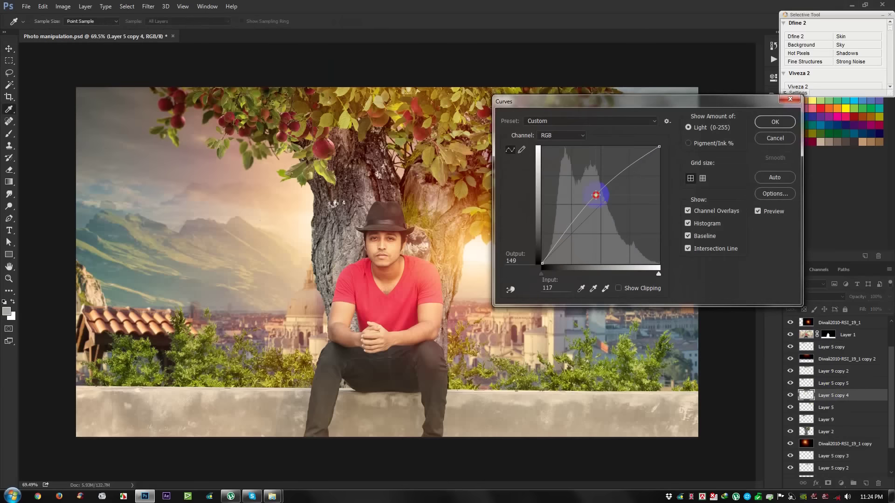
left_click(774, 122)
Brighten Layer 5, Layer 9 and Layer 5 copy 5 with upward curves
left_click(826, 408)
key("ctrl+m")
left_click_drag(601, 204, 601, 195)
left_click_drag(586, 109, 593, 187)
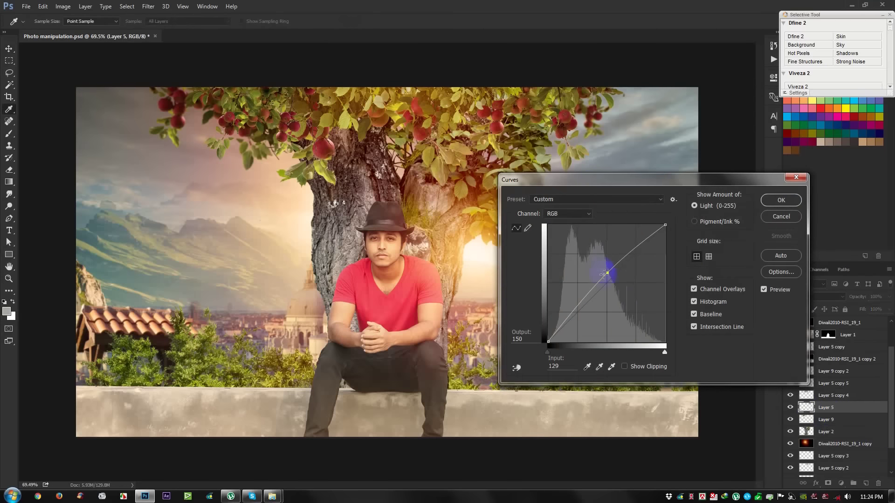
left_click(781, 200)
left_click(826, 420)
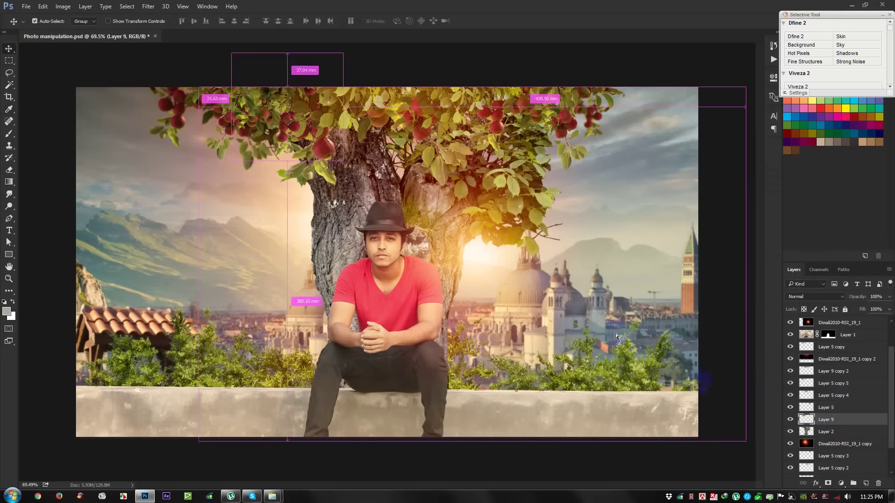
key("ctrl+m")
left_click_drag(603, 281, 591, 274)
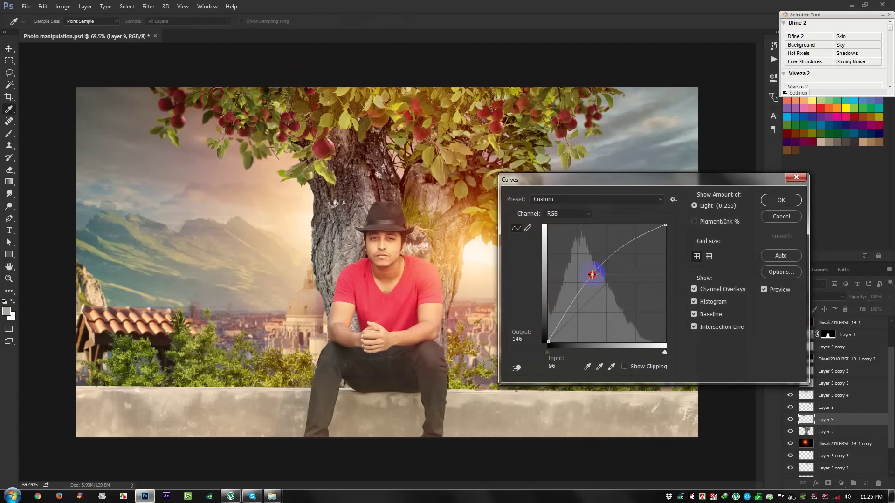
left_click(794, 200)
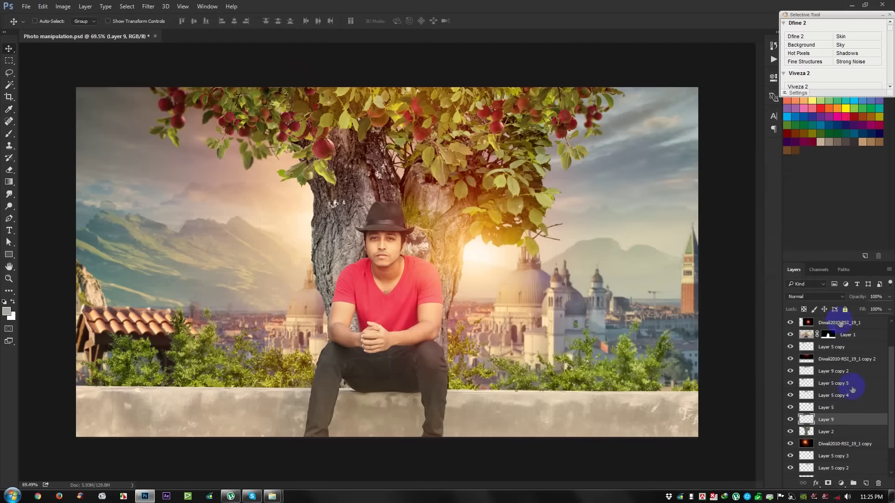
left_click(826, 383)
key("ctrl+m")
left_click_drag(599, 284, 591, 280)
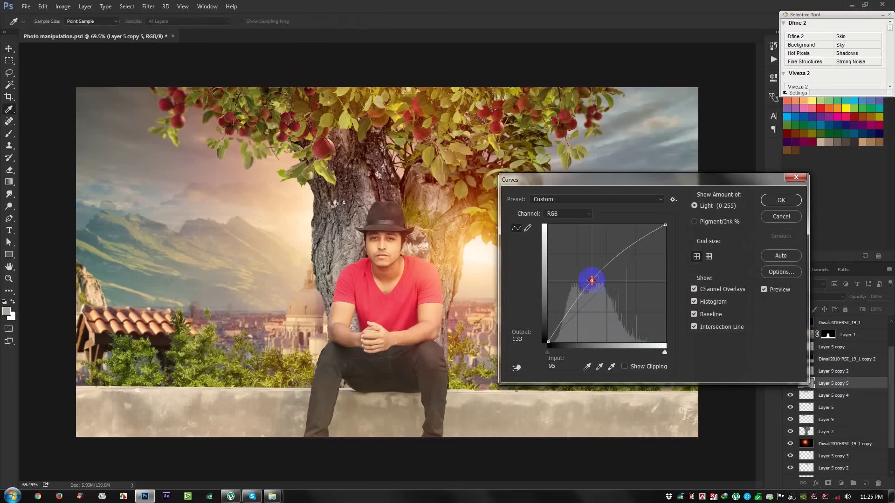
left_click(781, 199)
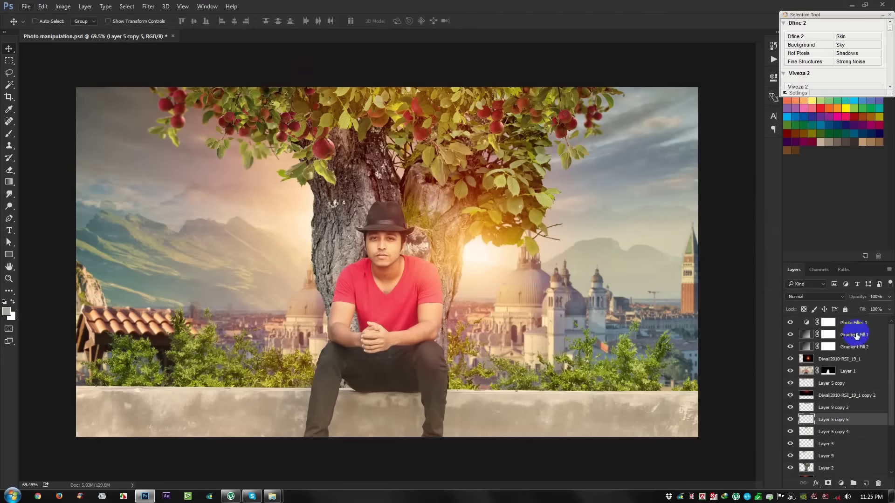
Create Layer 10 above Photo Filter 1 and fill it with the merged image via Apply Image
left_click(859, 321)
left_click(866, 483)
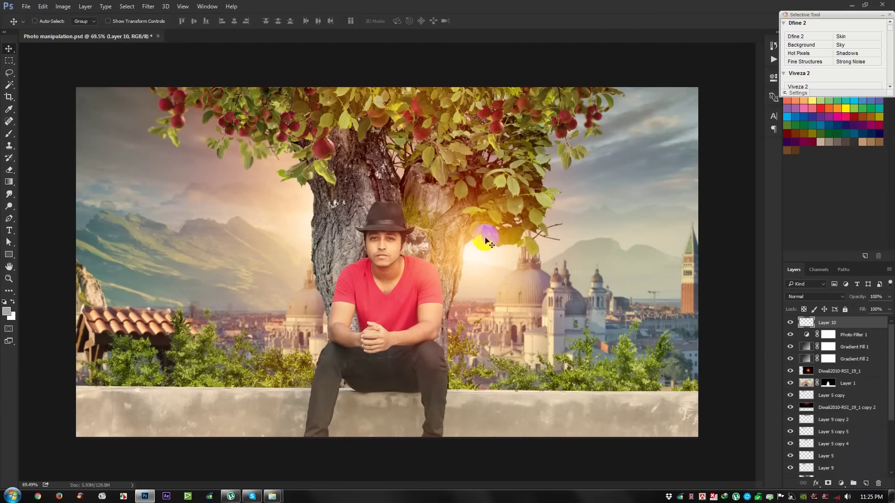
left_click(63, 6)
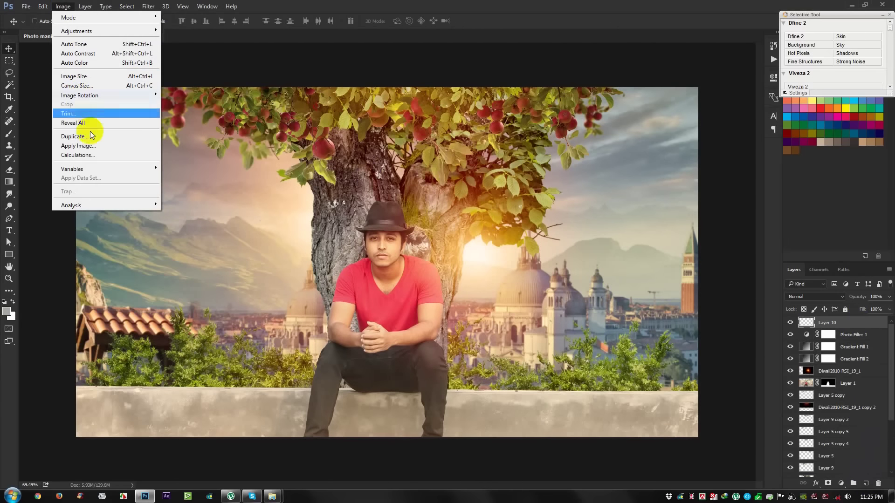
left_click(90, 146)
left_click(527, 147)
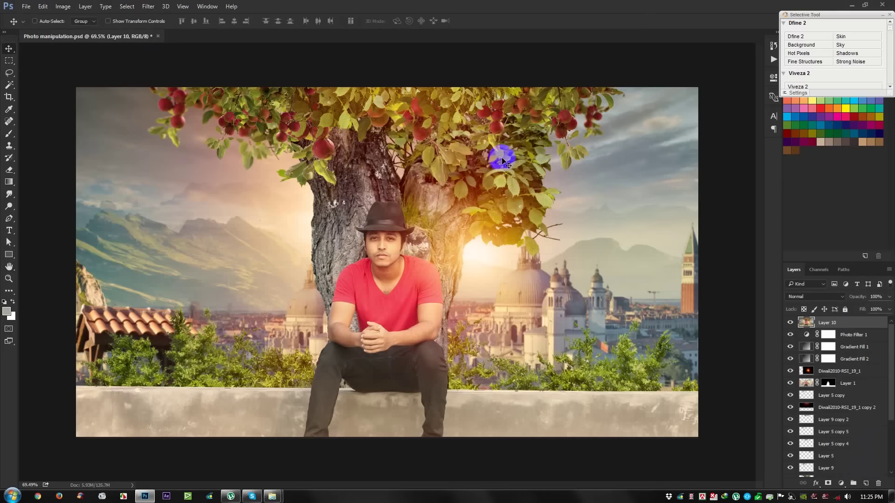
Save the document and launch the Camera Raw filter on Layer 10
key("ctrl+s")
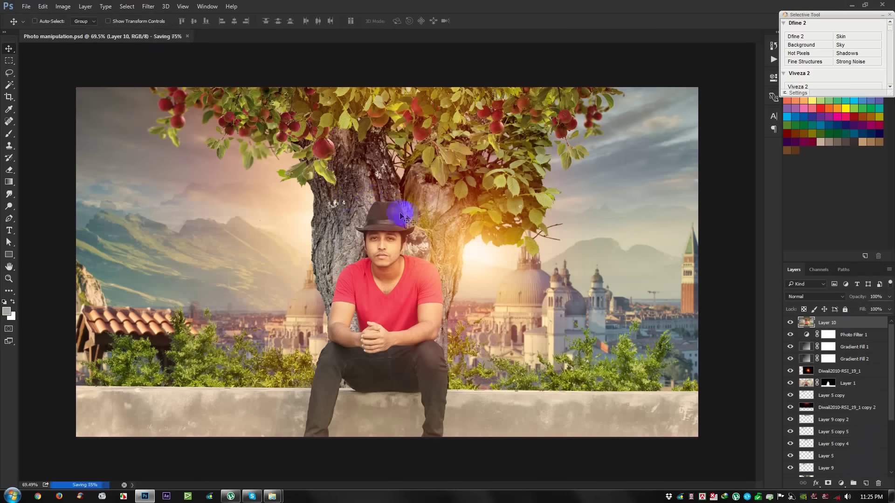
left_click(148, 7)
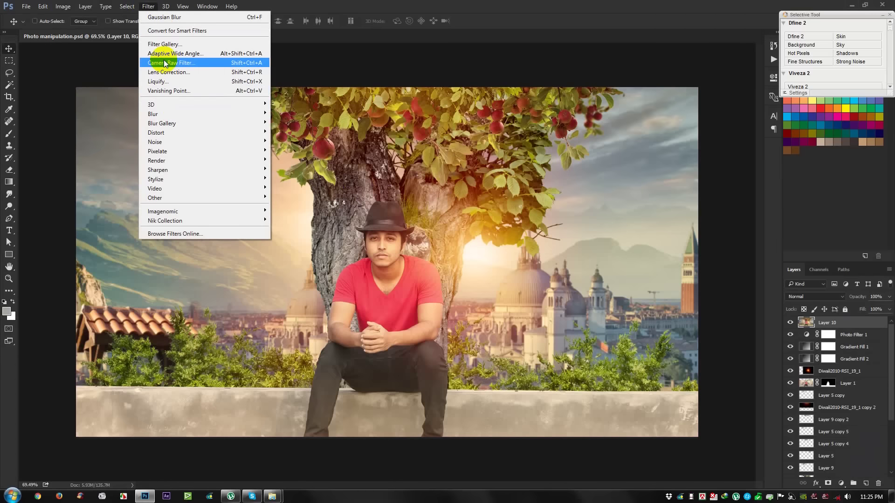
left_click(165, 64)
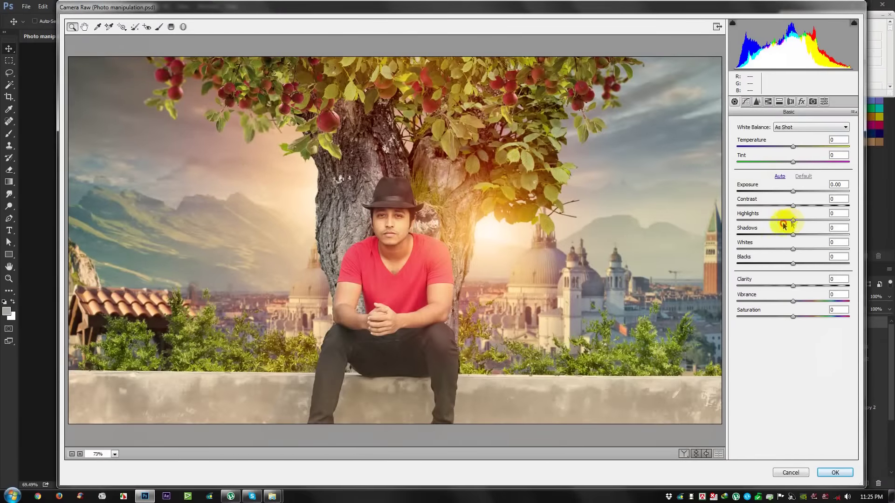
In Camera Raw, pull highlights down, lift shadows, adjust whites and exposure, and cool temperature slightly
left_click_drag(784, 224, 731, 228)
left_click_drag(796, 240, 840, 237)
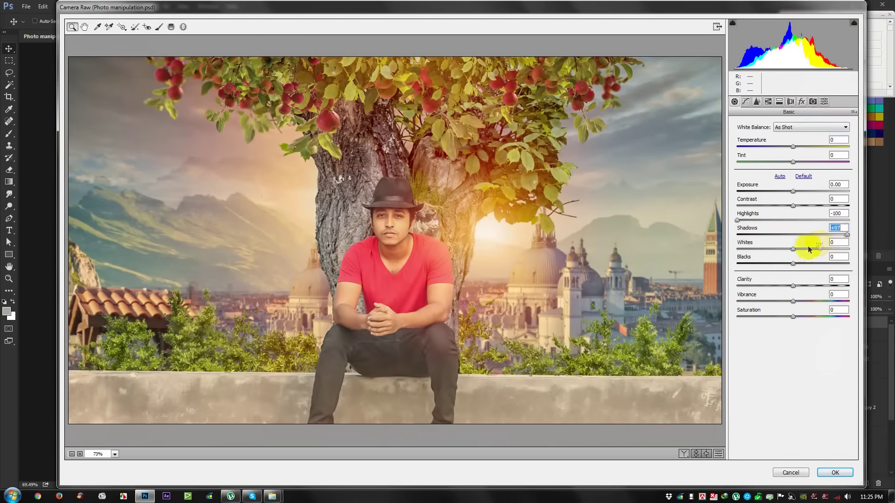
mouse_move(793, 249)
left_mouse_down()
mouse_move(788, 254)
mouse_move(800, 253)
mouse_move(762, 267)
mouse_move(737, 264)
mouse_move(777, 263)
mouse_move(827, 289)
mouse_move(781, 287)
mouse_move(830, 304)
mouse_move(818, 301)
left_mouse_up()
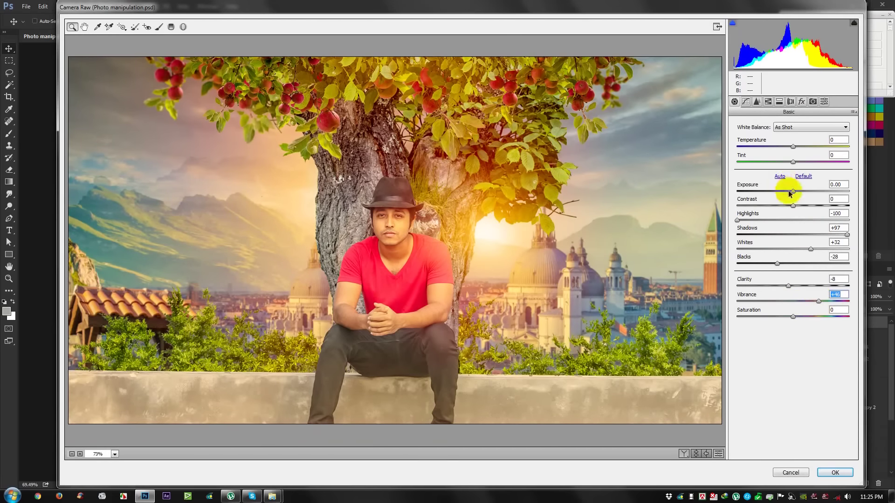
left_click_drag(798, 195, 794, 197)
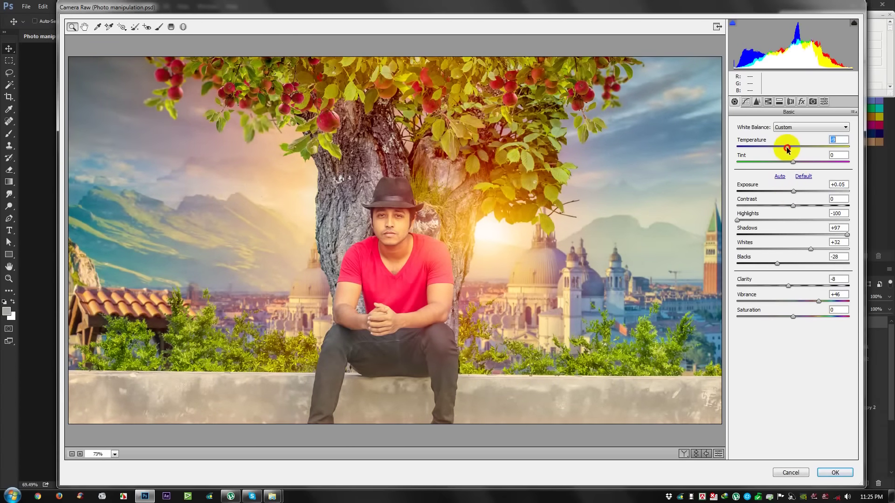
left_click_drag(787, 149, 789, 147)
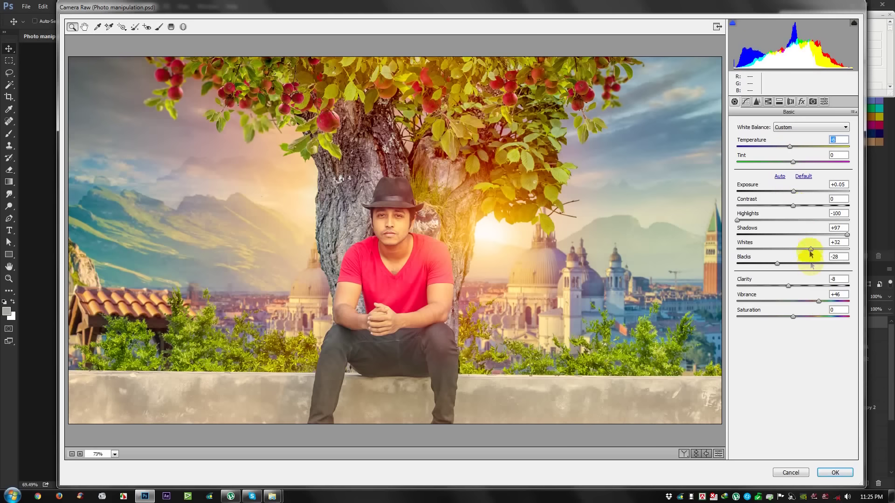
left_click(746, 101)
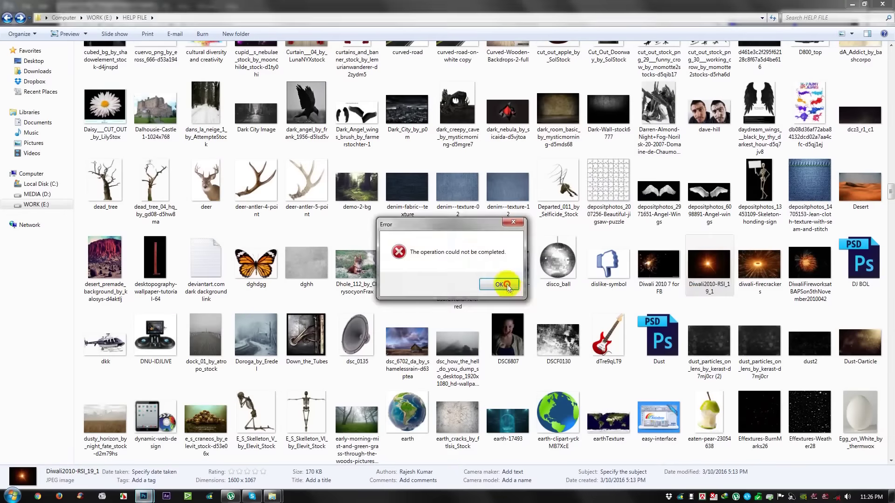
Clear the file-browser error and apply the Camera Raw edits to the image
left_click(507, 285)
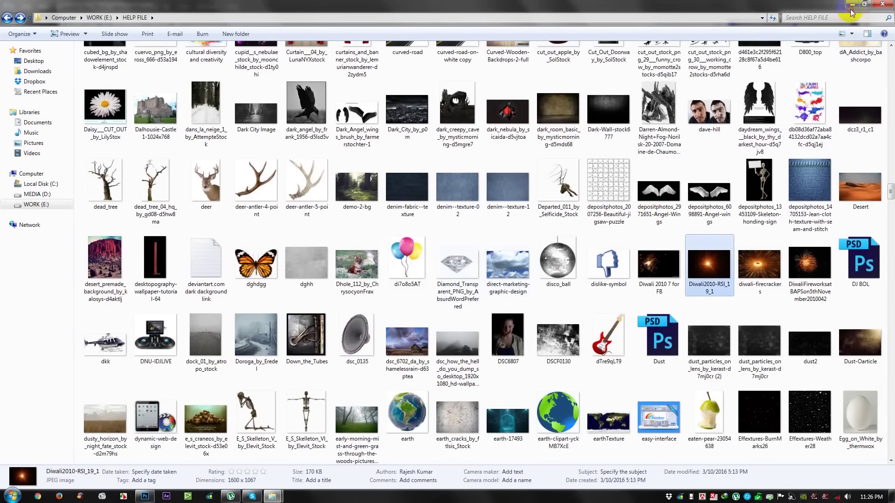
left_click(850, 4)
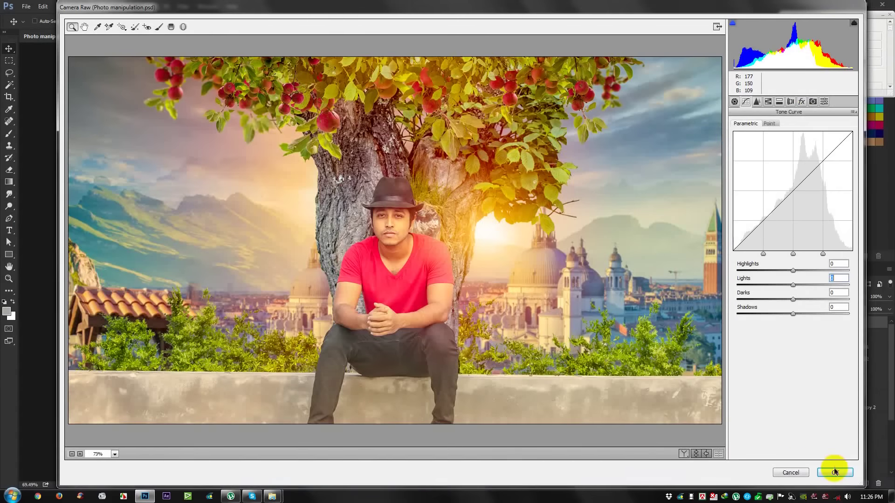
left_click(835, 472)
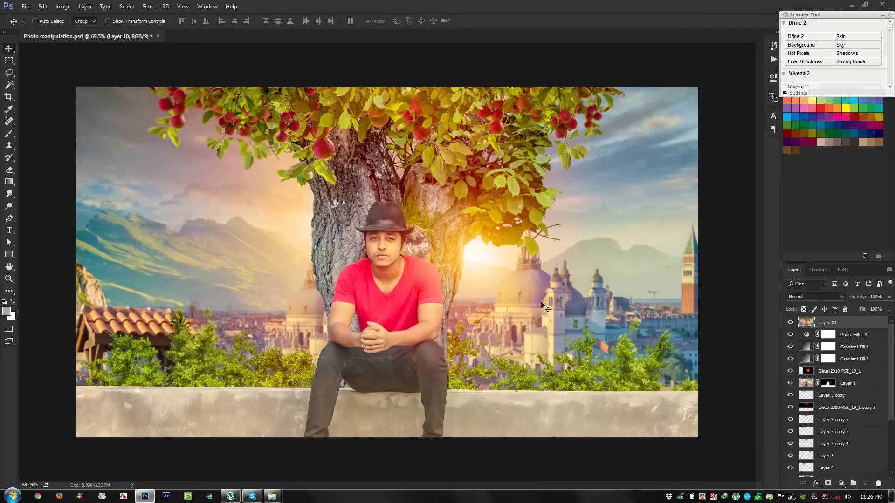
Launch Nik Color Efex Pro 4 from the Filter menu on the merged composite
left_click(148, 6)
left_click(300, 231)
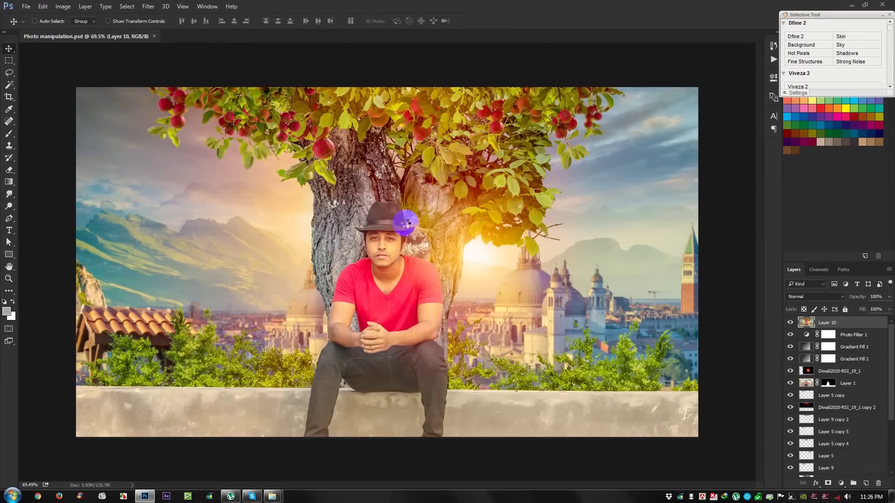
key("ctrl+f")
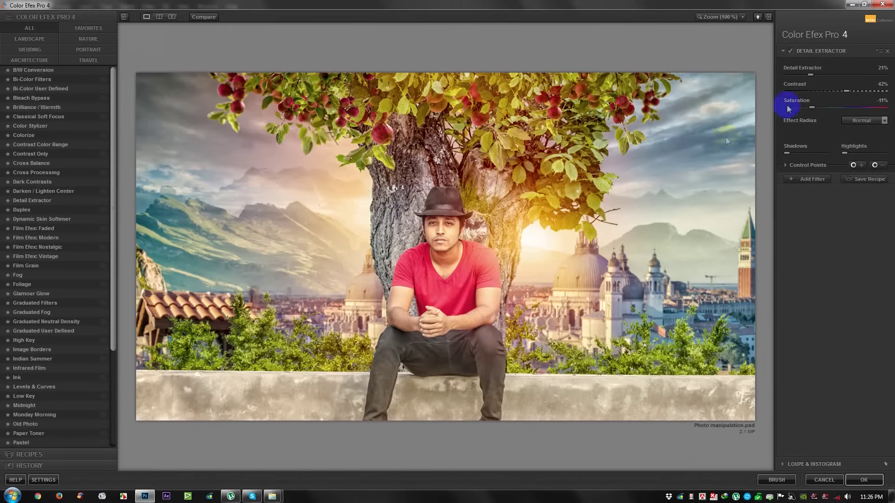
Set Detail Extractor to 51% with saturation about 12%, then add an empty second filter
left_click_drag(831, 78, 845, 78)
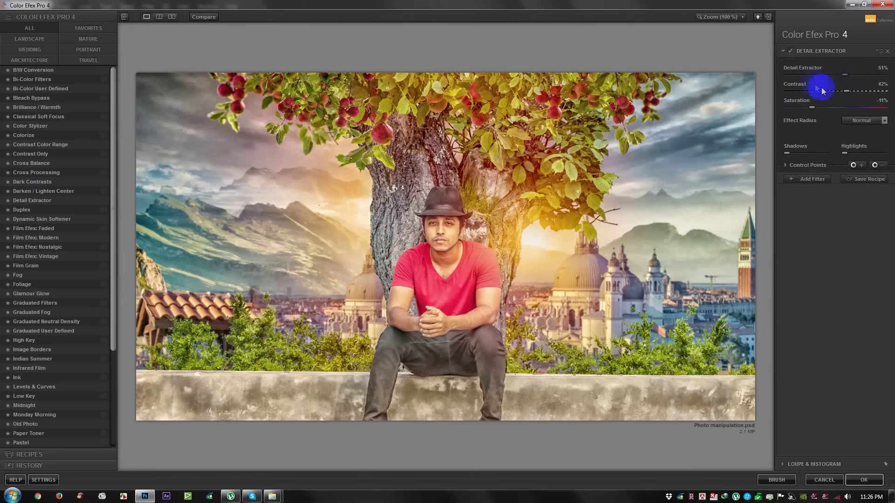
left_click_drag(818, 111, 841, 110)
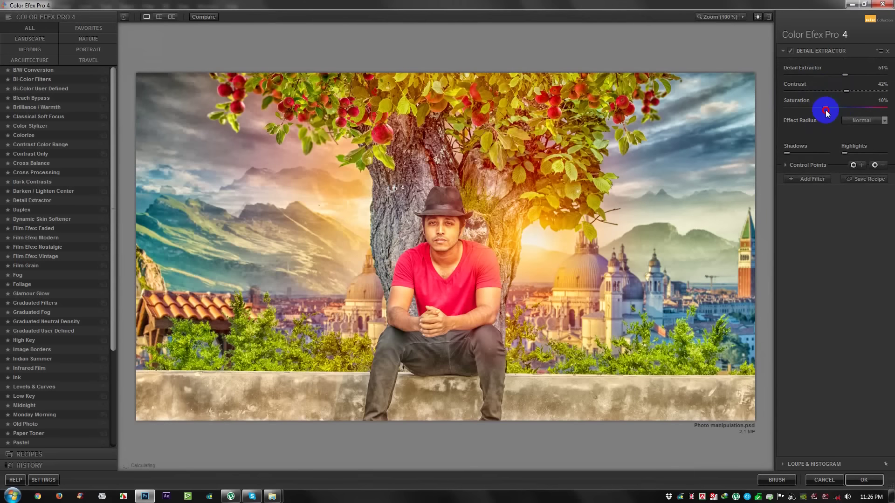
left_click_drag(825, 111, 822, 111)
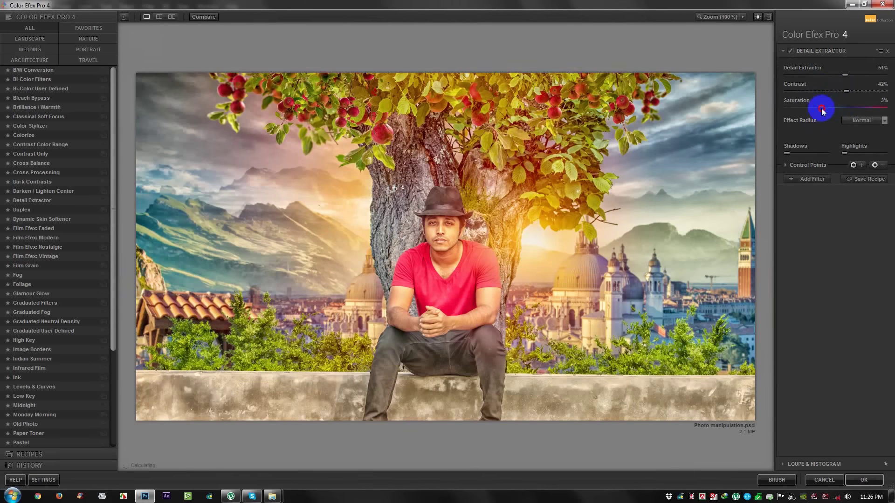
left_click_drag(821, 110, 805, 111)
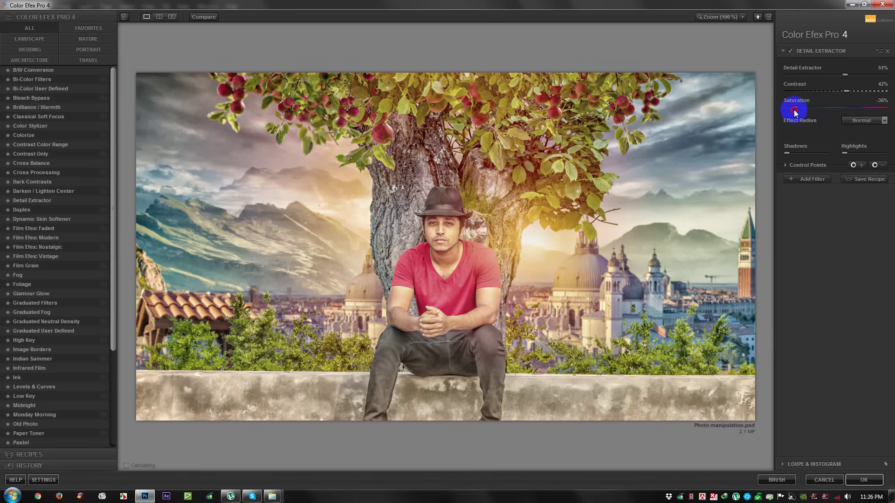
left_click_drag(793, 110, 828, 111)
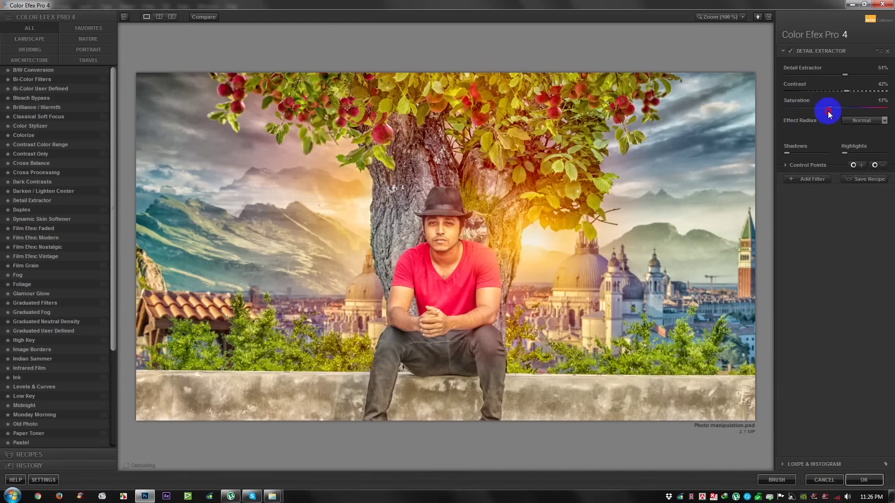
left_click(809, 181)
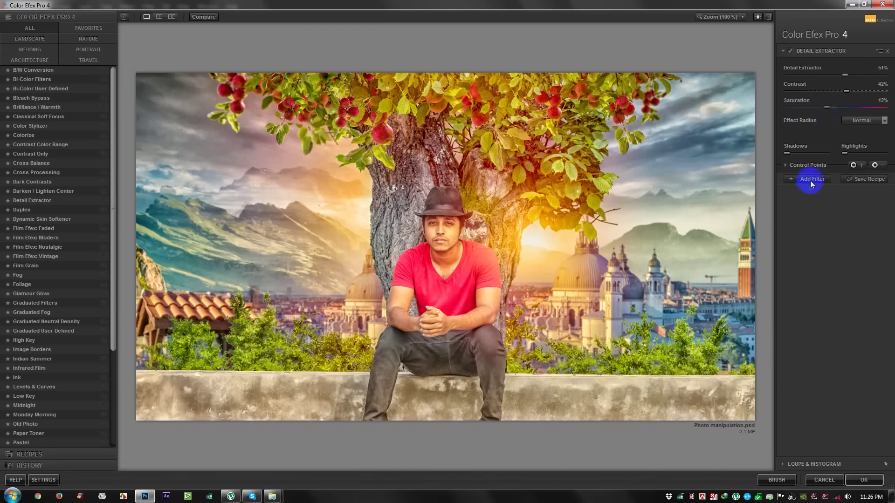
left_click(32, 70)
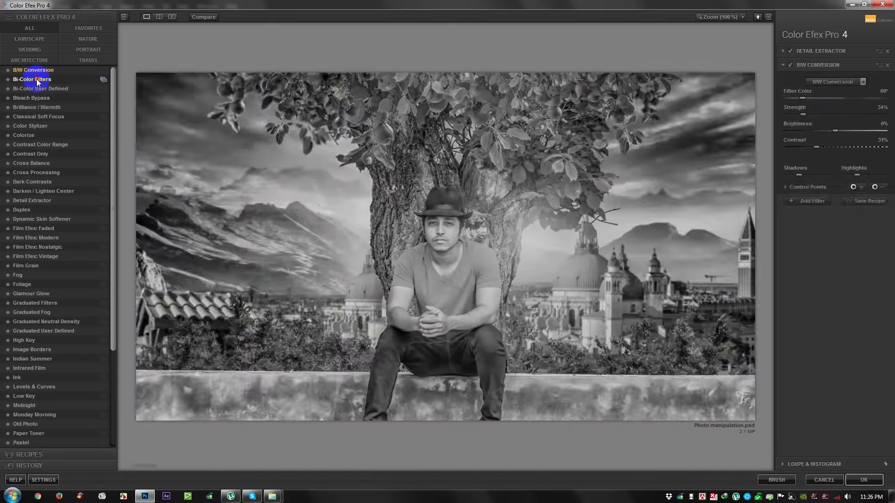
Preview several filters and add Cross Processing to the stack
left_click(39, 80)
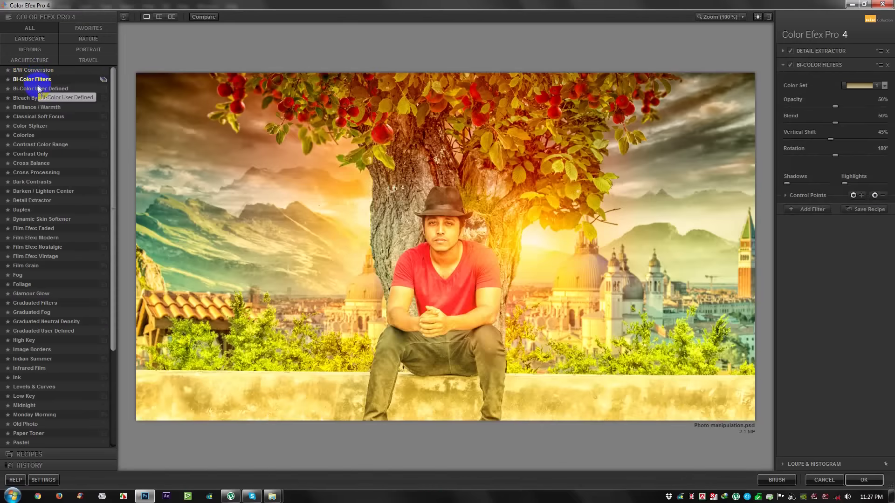
left_click(40, 89)
left_click(41, 99)
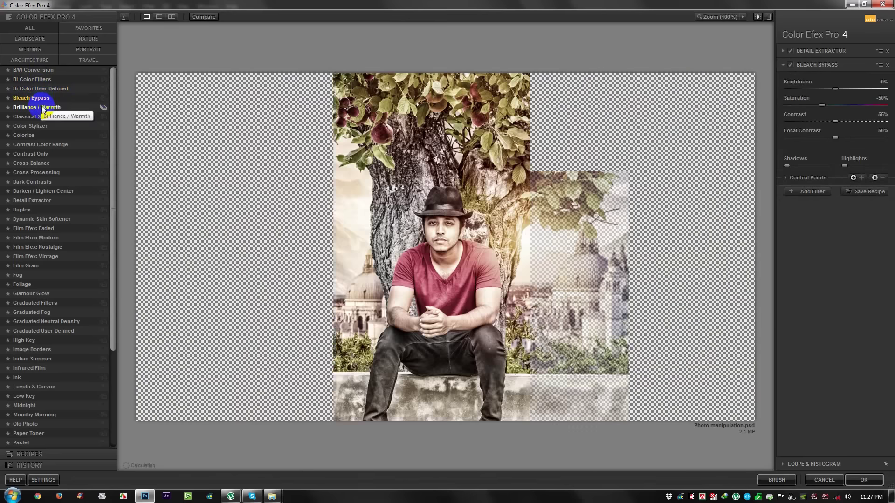
left_click(41, 106)
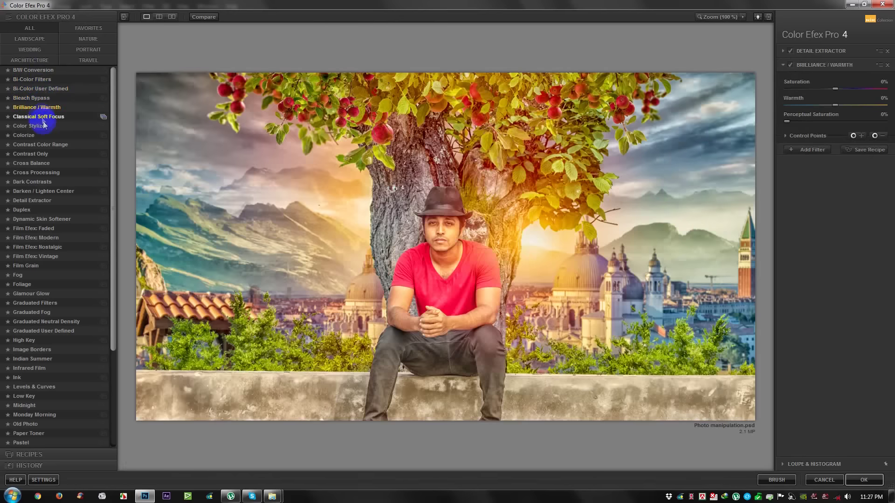
left_click(42, 118)
left_click(40, 126)
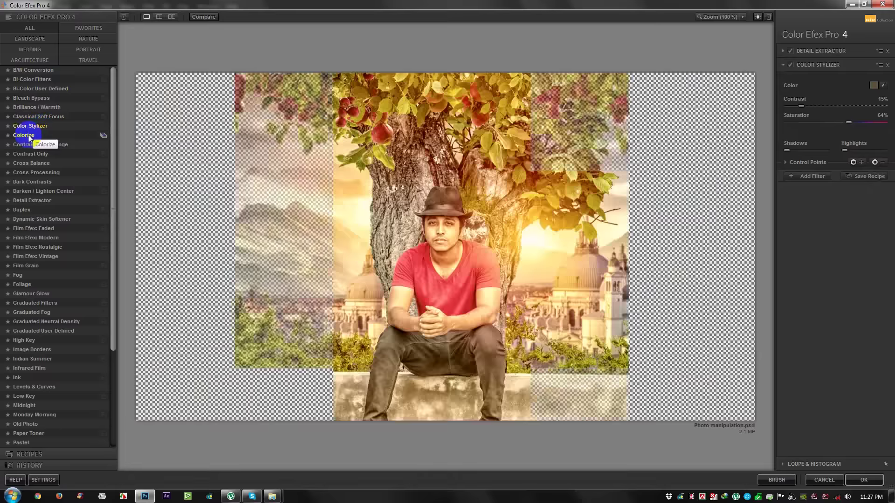
left_click(28, 136)
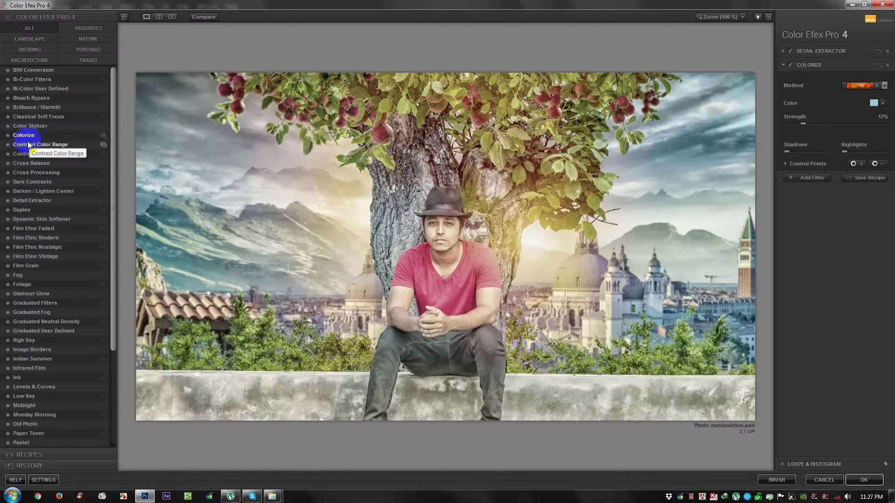
left_click(29, 145)
left_click(30, 156)
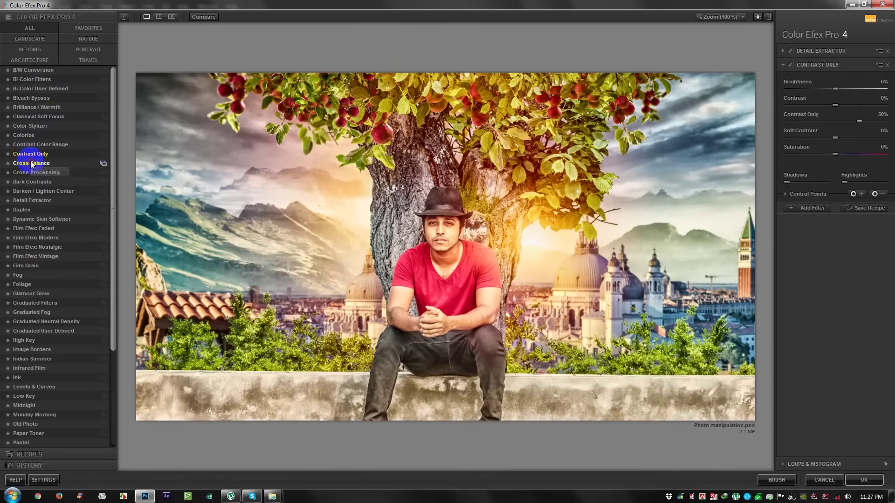
left_click(31, 163)
left_click(33, 172)
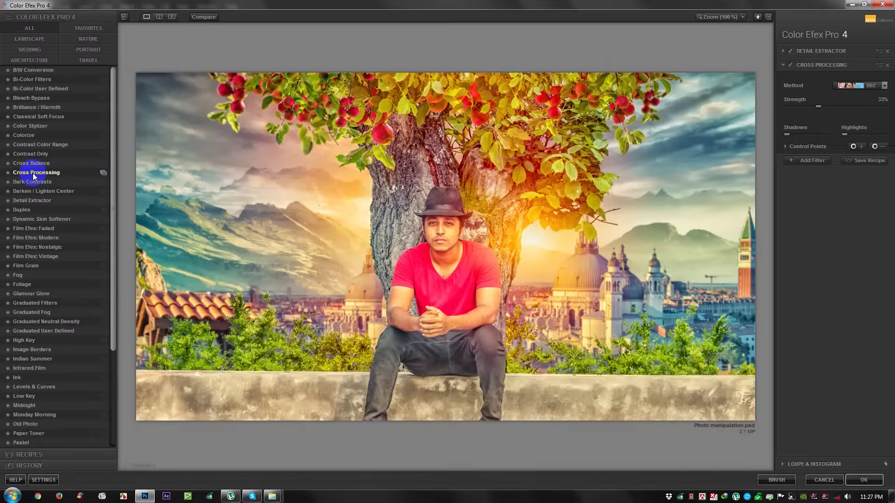
Lower Detail Extractor strength and contrast, add Darken / Lighten Center, and apply to Photoshop
left_click(813, 52)
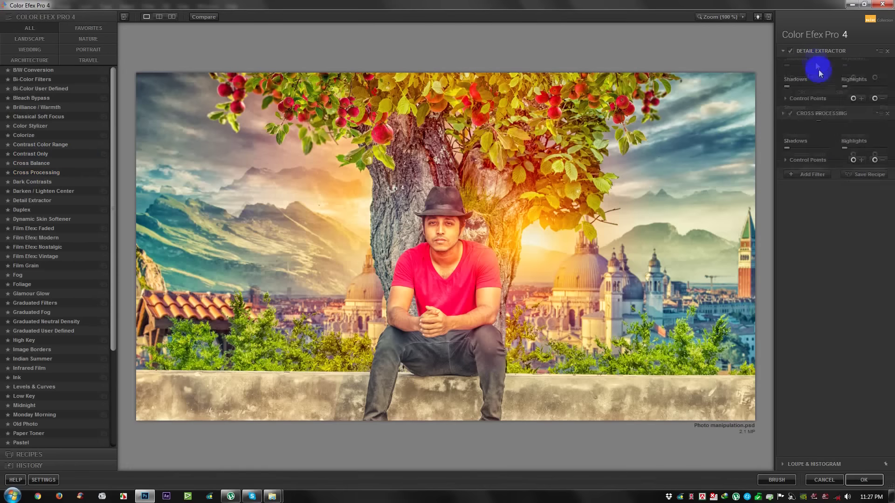
left_click_drag(845, 75, 824, 78)
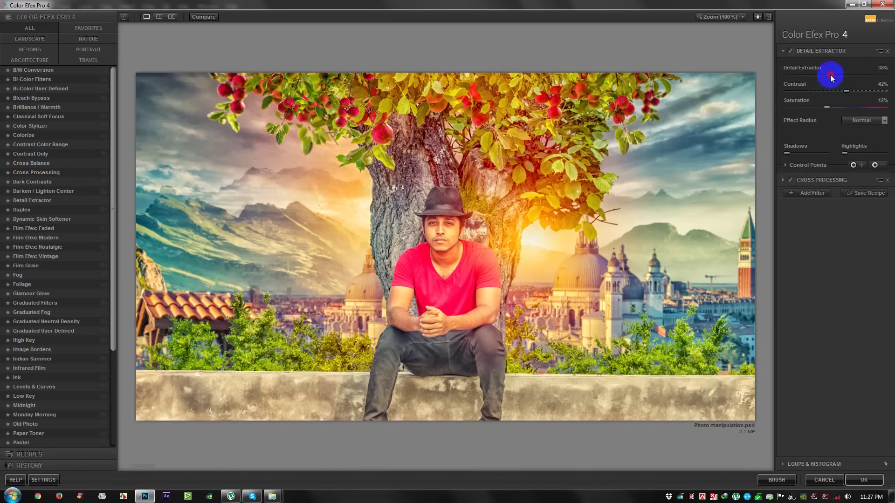
mouse_move(845, 91)
left_mouse_down()
mouse_move(826, 91)
mouse_move(843, 96)
left_mouse_up()
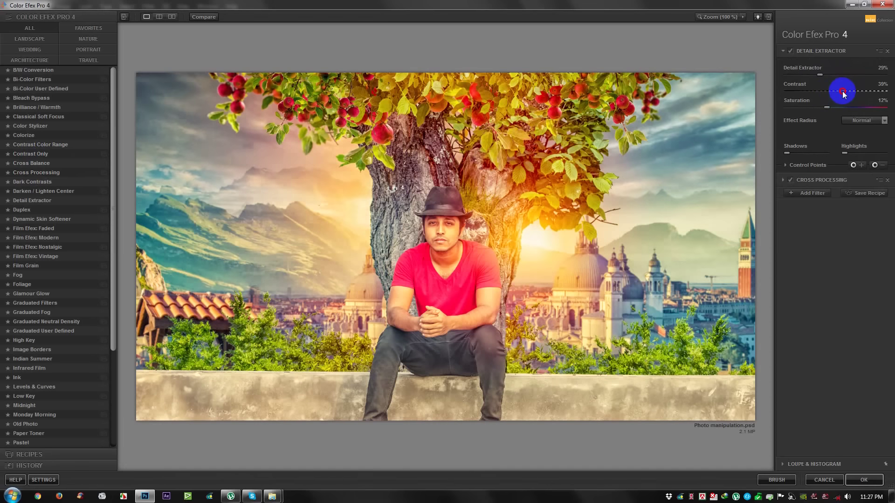
left_click(823, 198)
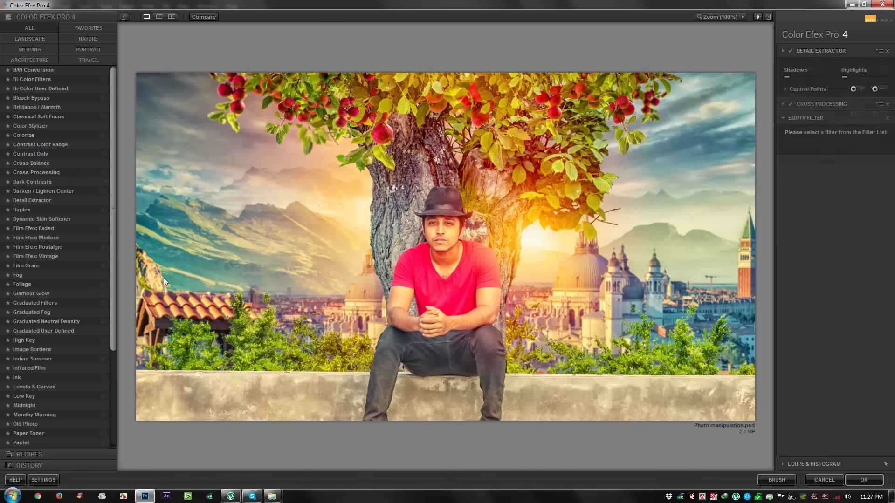
left_click(22, 284)
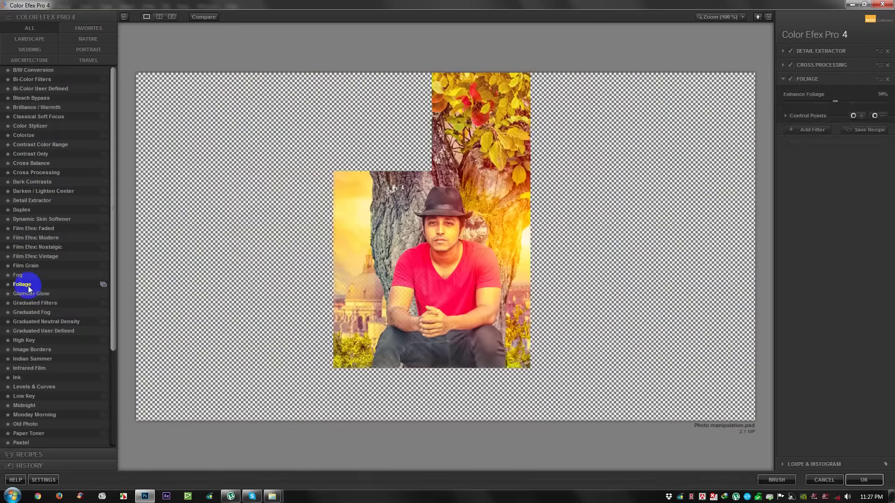
left_click(31, 294)
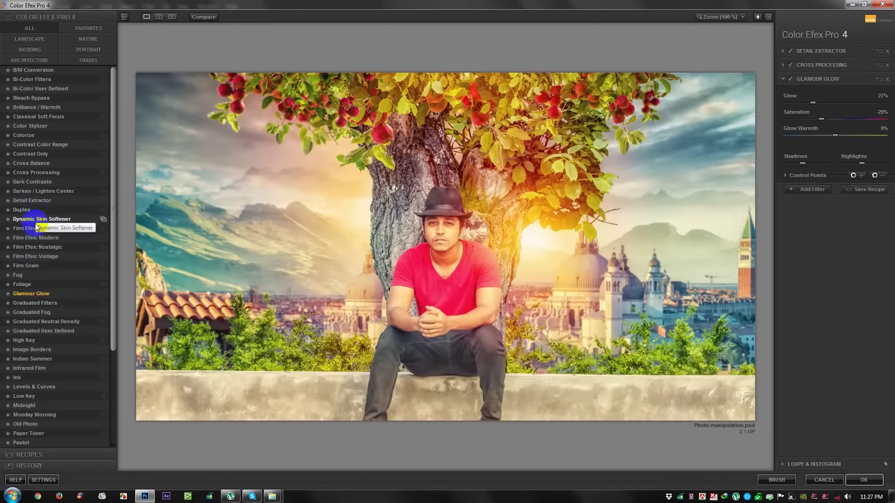
left_click(41, 192)
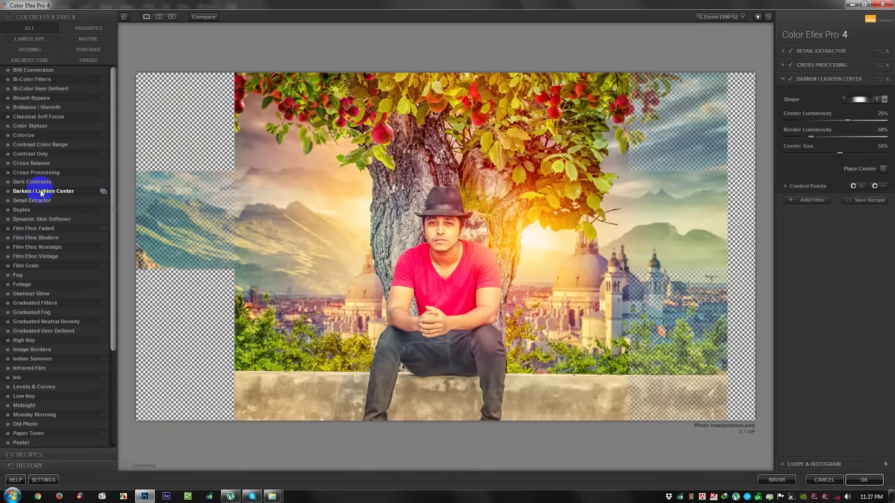
left_click(792, 79)
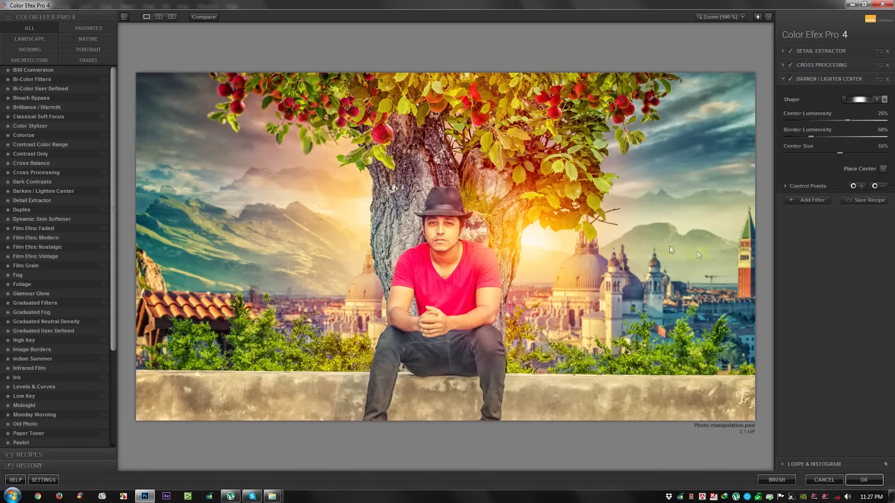
left_click(864, 480)
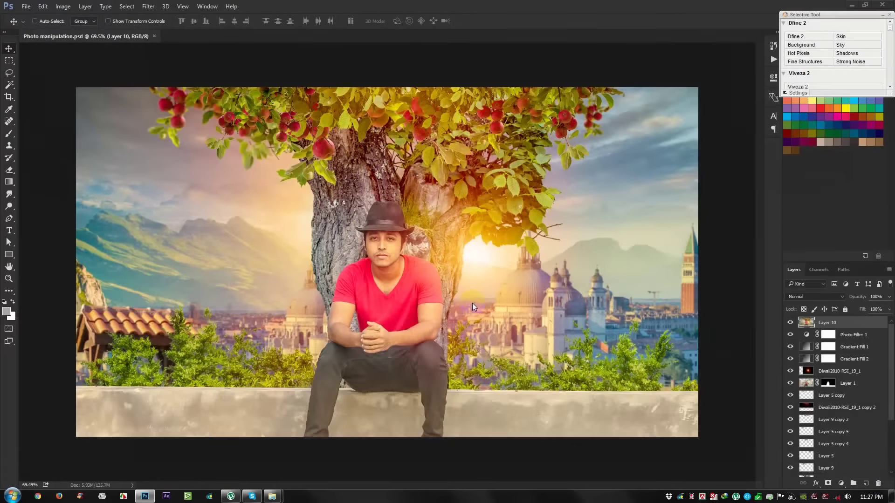
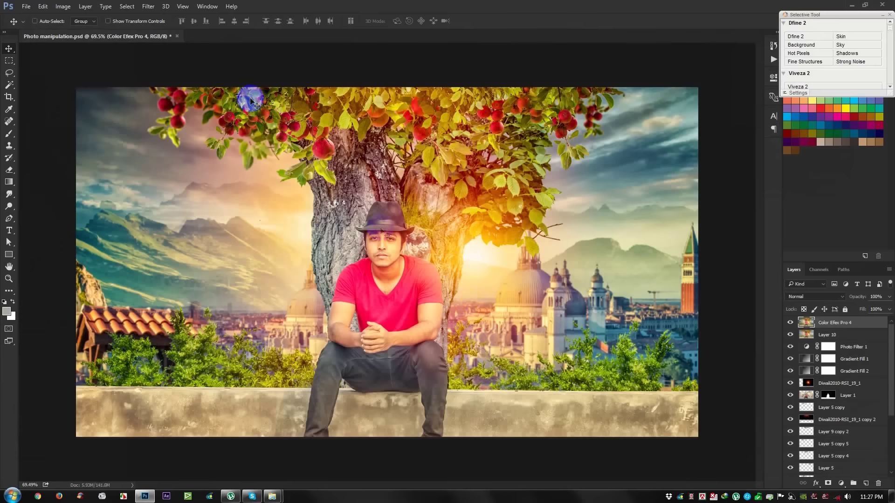
Save the document after briefly using the Filter menu
left_click(152, 8)
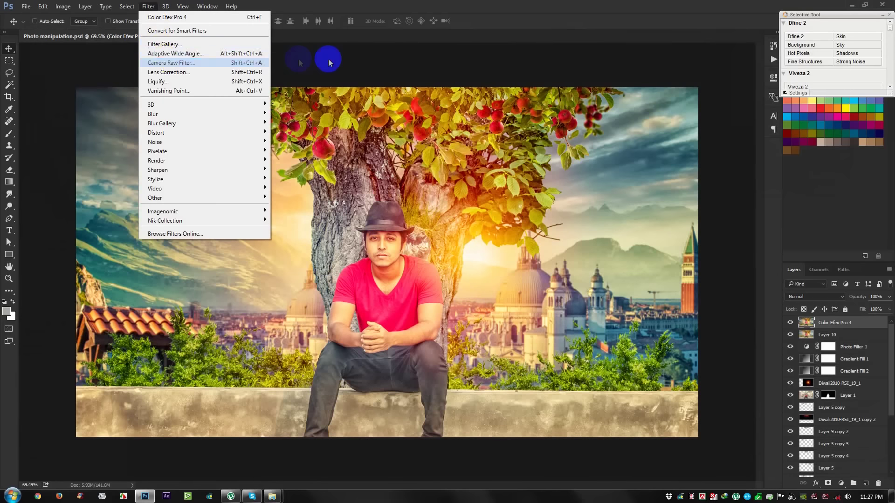
left_click(289, 58)
left_click_drag(326, 59, 332, 64)
key("ctrl+s")
In the Camera Raw Filter, draw a graduated filter from the wall up to the man's chest
left_click(150, 8)
left_click(173, 59)
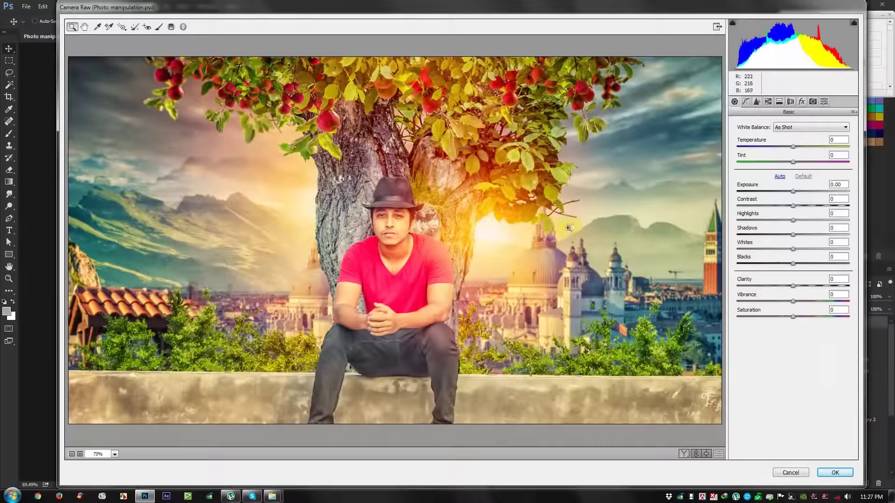
left_click(183, 28)
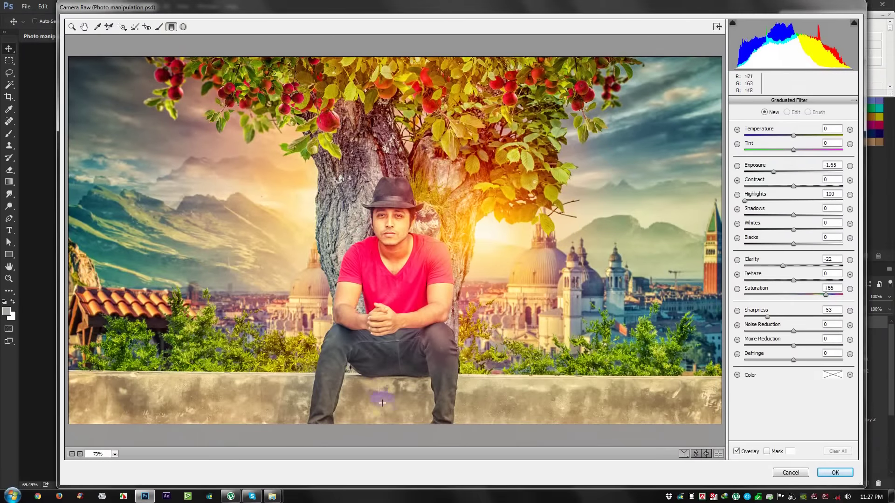
left_click_drag(385, 388, 389, 247)
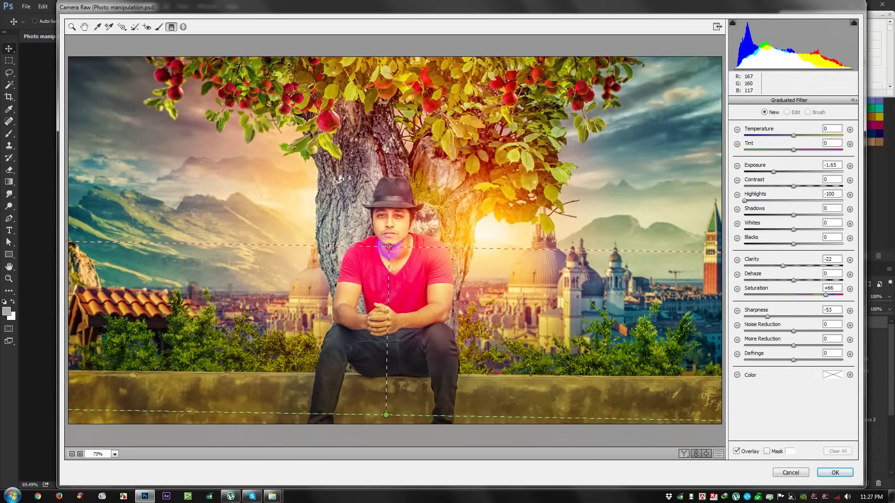
left_click_drag(386, 414, 379, 461)
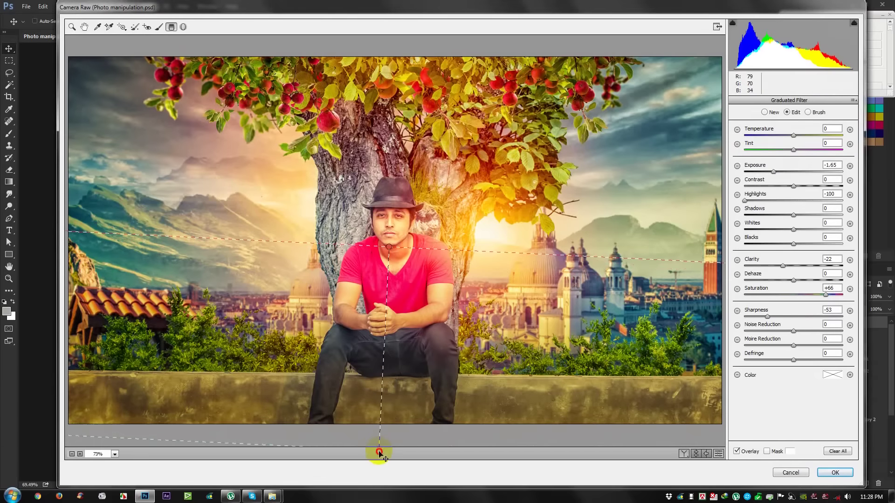
left_click_drag(389, 248, 387, 266)
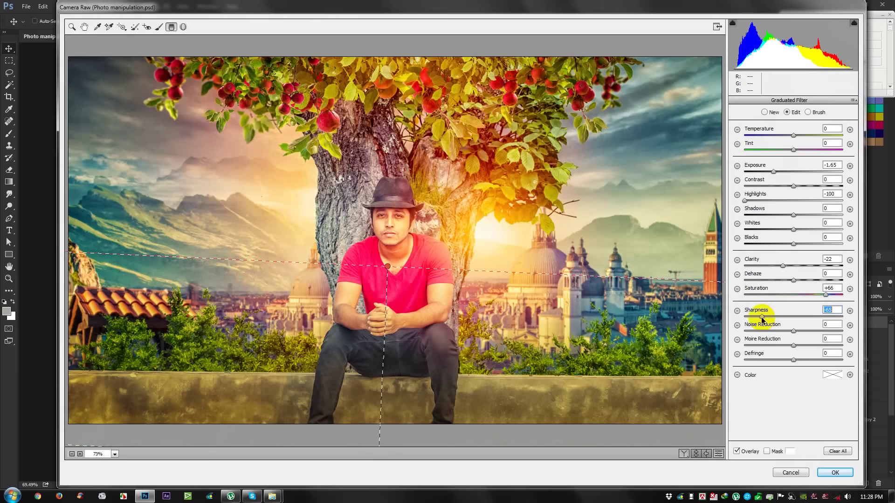
Set the graduated filter to Temperature -31, Exposure -2.50, Highlights -100, Clarity -56, Sharpness -54
left_click_drag(767, 319, 767, 319)
left_click_drag(783, 266, 765, 265)
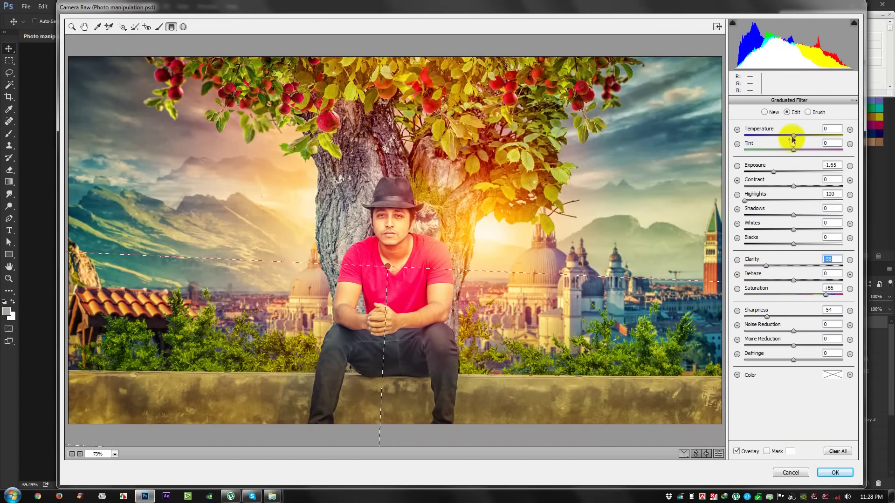
left_click_drag(788, 137, 778, 139)
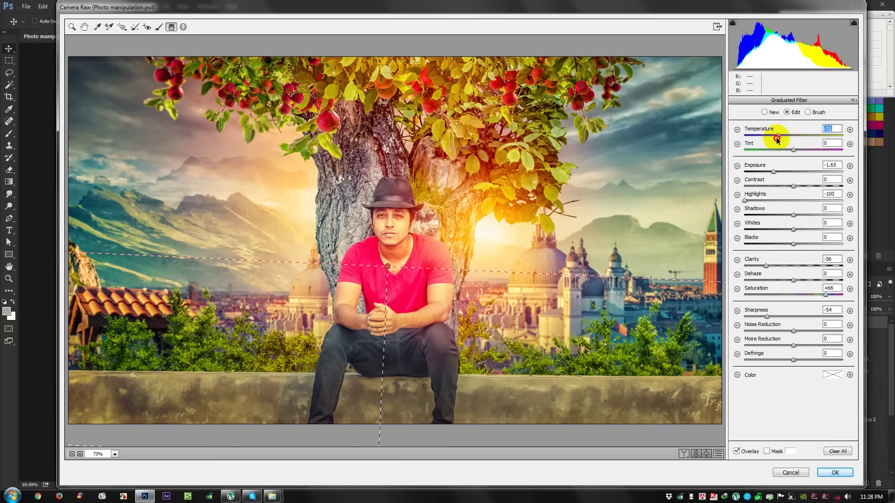
left_click_drag(825, 295, 799, 298)
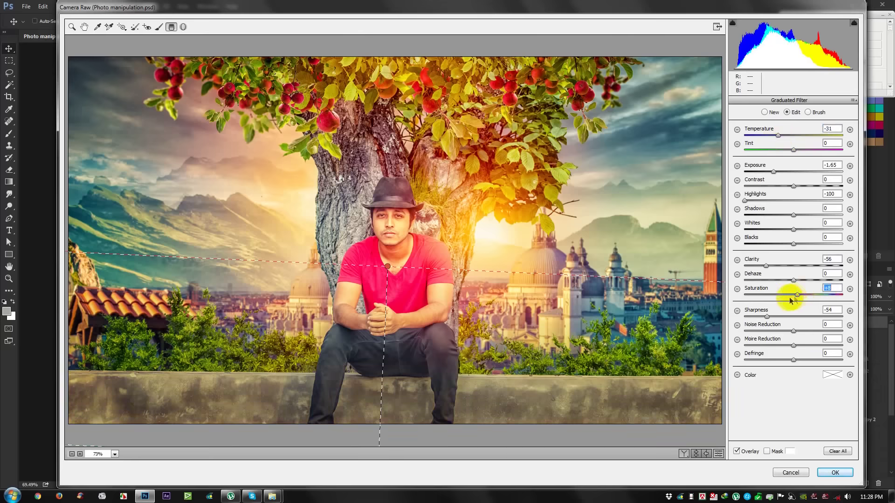
mouse_move(775, 175)
left_mouse_down()
mouse_move(758, 176)
mouse_move(791, 191)
mouse_move(777, 216)
mouse_move(759, 217)
mouse_move(785, 219)
mouse_move(777, 244)
mouse_move(797, 244)
left_mouse_up()
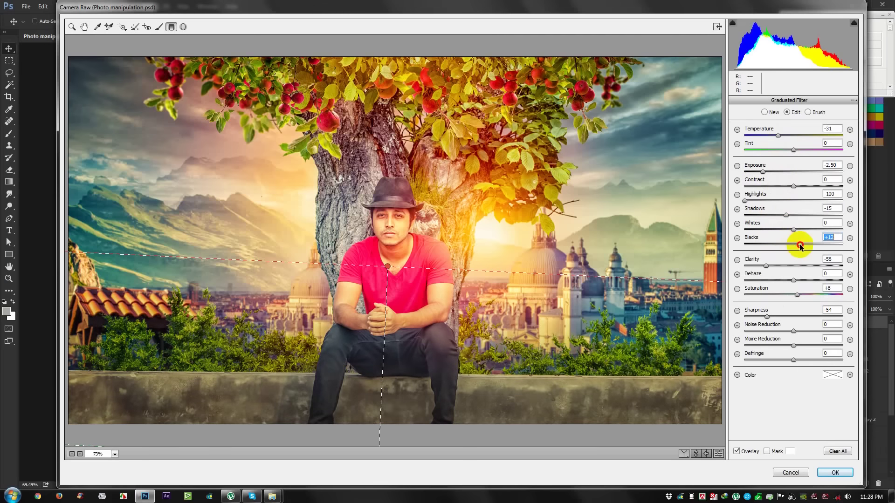
Draw a radial filter ellipse around the man and tree, stretched past the image edges
left_click(183, 27)
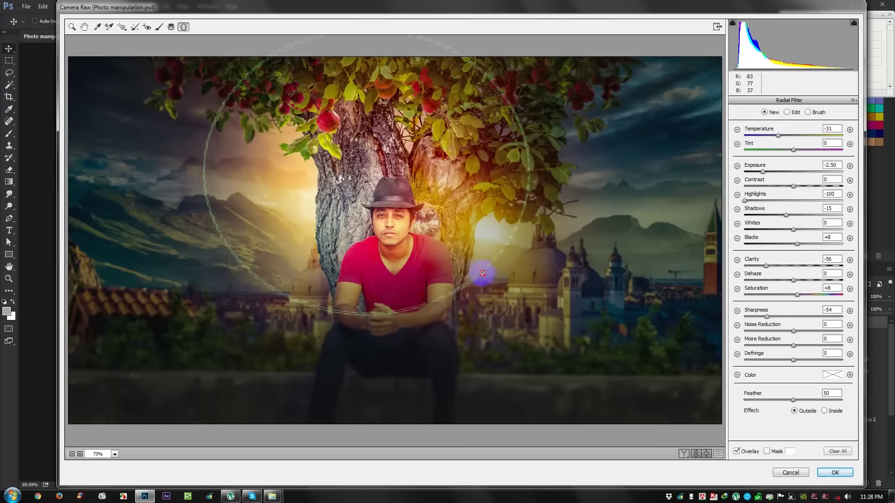
mouse_move(366, 191)
left_mouse_down()
mouse_move(498, 293)
mouse_move(560, 301)
left_mouse_up()
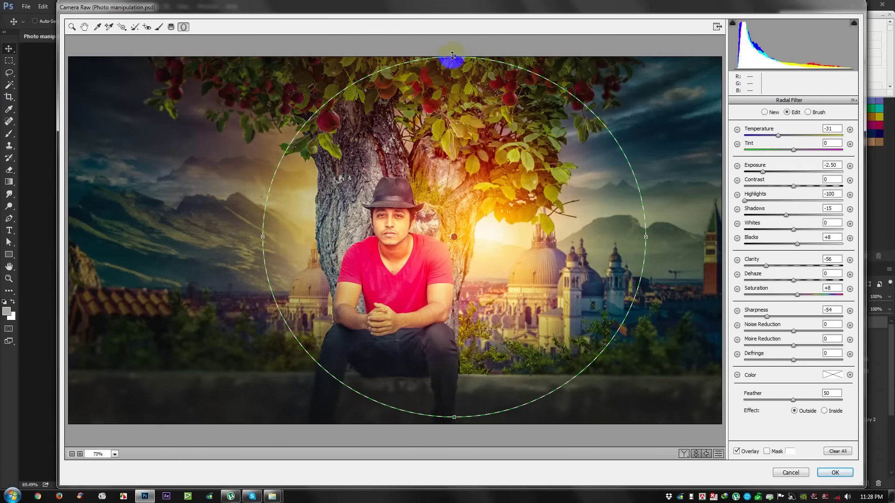
left_click_drag(263, 237, 132, 248)
left_click_drag(456, 59, 462, 17)
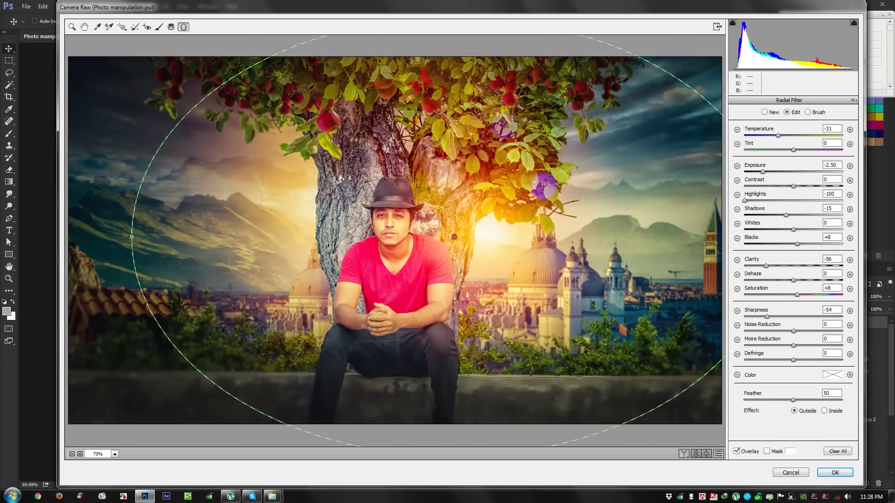
left_click_drag(465, 238, 487, 229)
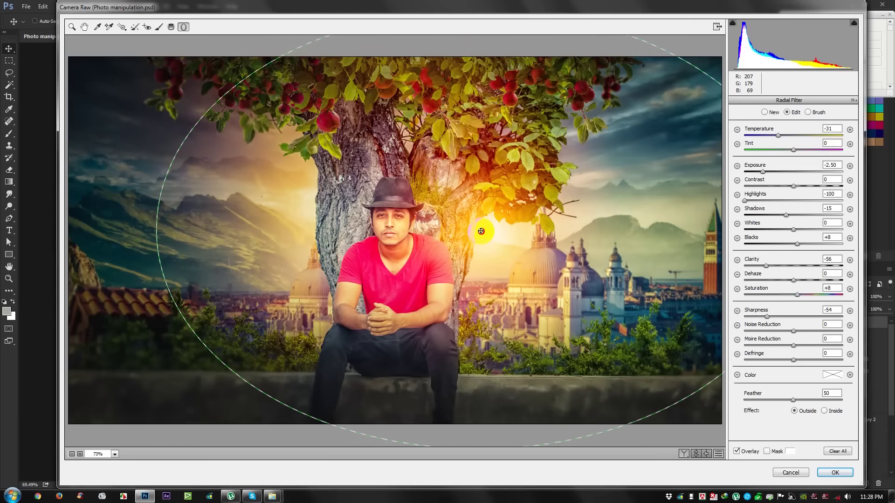
Reset the radial filter's exposure, temperature, highlights, shadows, blacks, saturation and sharpness to 0
double_click(763, 172)
left_click(831, 164)
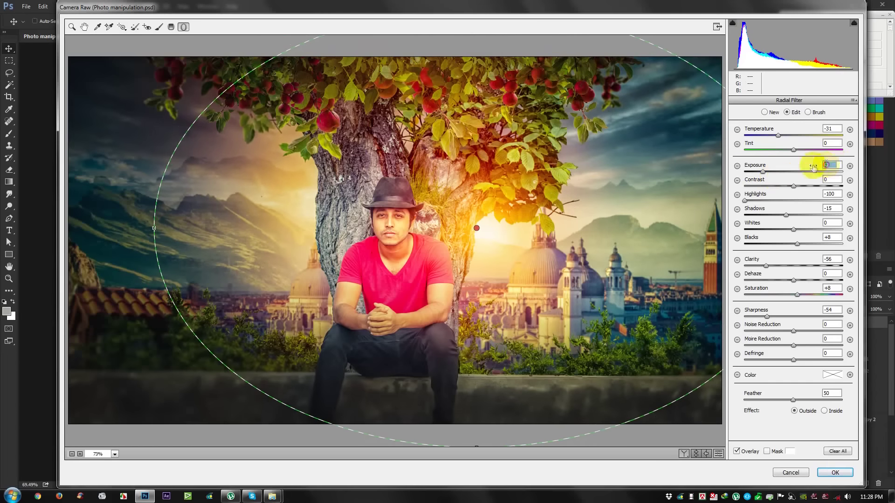
left_click(835, 130)
type("00")
left_click(832, 208)
type("0")
left_click(832, 237)
type("0")
left_click(828, 259)
type("0")
left_click(830, 288)
type("0")
left_click(828, 310)
type("0")
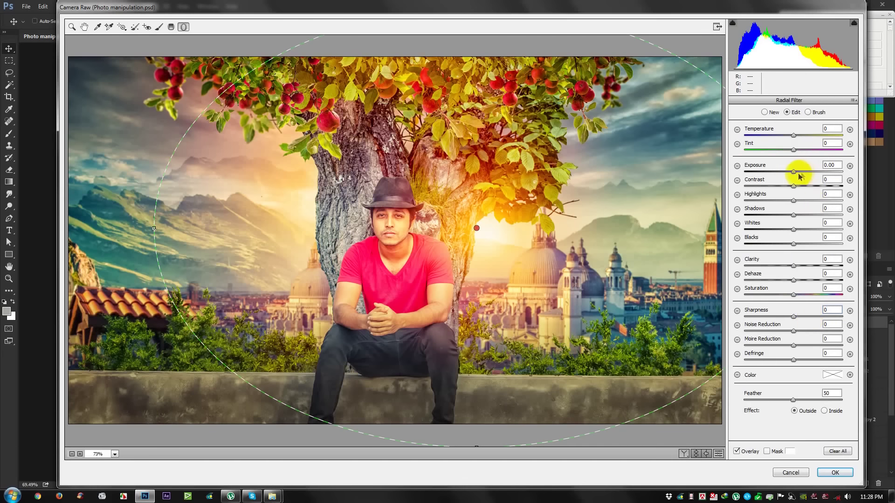
Set the radial filter to Exposure -1.70, Clarity -59, Sharpness -18, Contrast +13, then apply it
mouse_move(793, 171)
left_mouse_down()
mouse_move(764, 180)
mouse_move(772, 176)
left_mouse_up()
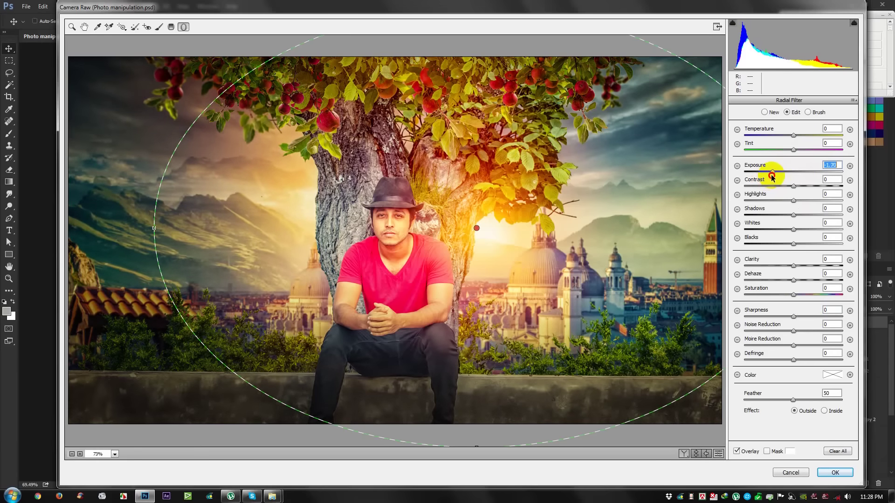
mouse_move(774, 268)
left_mouse_down()
mouse_move(785, 269)
mouse_move(755, 263)
mouse_move(767, 259)
left_mouse_up()
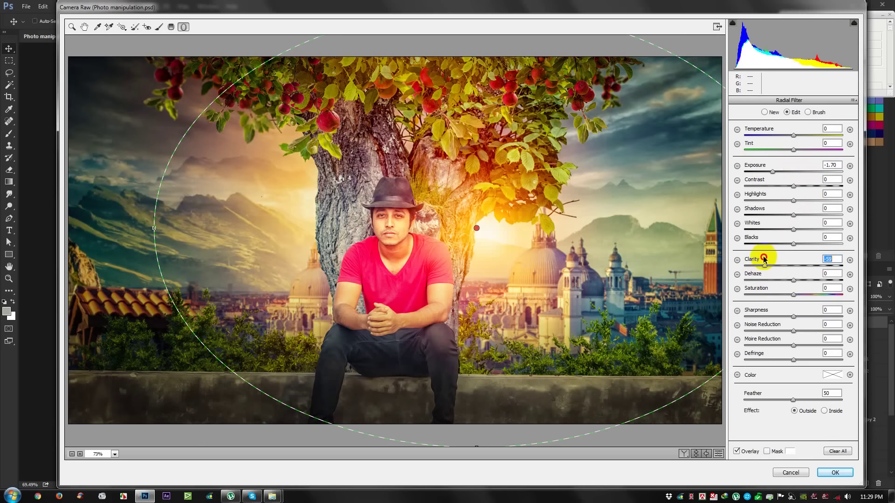
left_click_drag(793, 316, 774, 318)
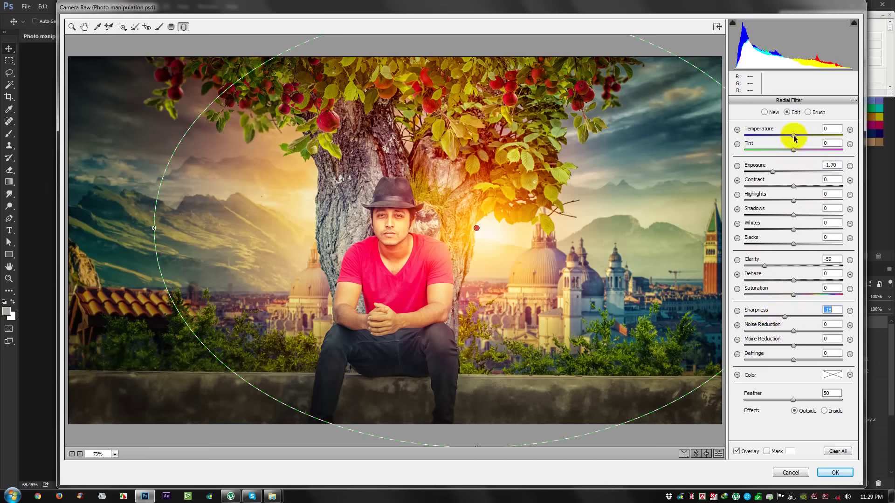
mouse_move(791, 188)
left_mouse_down()
mouse_move(831, 194)
mouse_move(798, 188)
mouse_move(774, 201)
mouse_move(815, 200)
mouse_move(769, 199)
mouse_move(773, 216)
mouse_move(786, 216)
left_mouse_up()
left_click(833, 474)
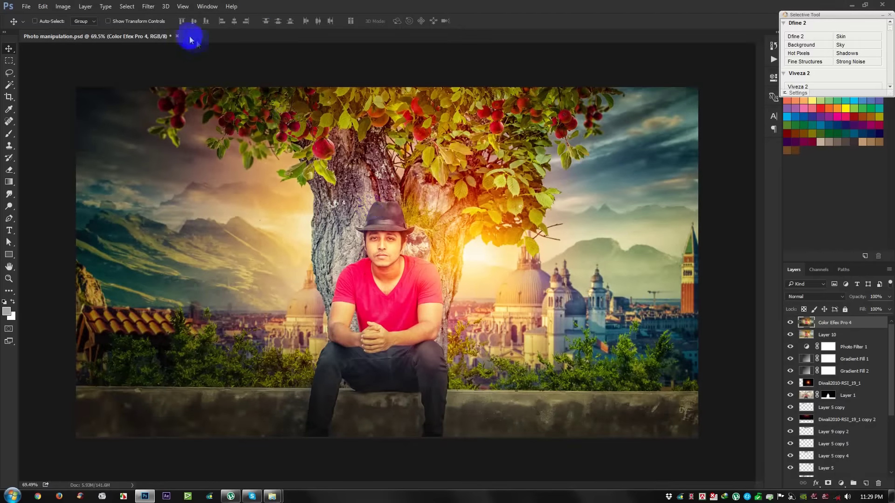
Add a Gradient Fill layer using the peach-to-black preset, Radial style, reversed
left_click(841, 483)
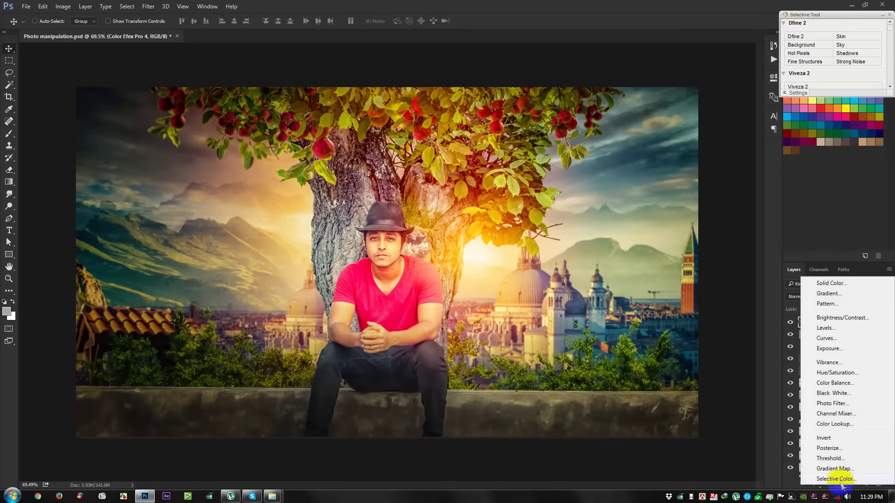
left_click(830, 294)
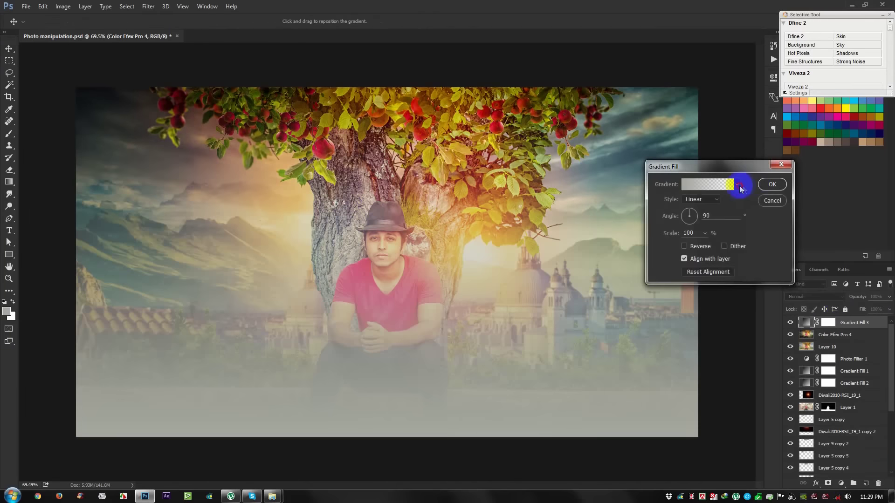
left_click(736, 184)
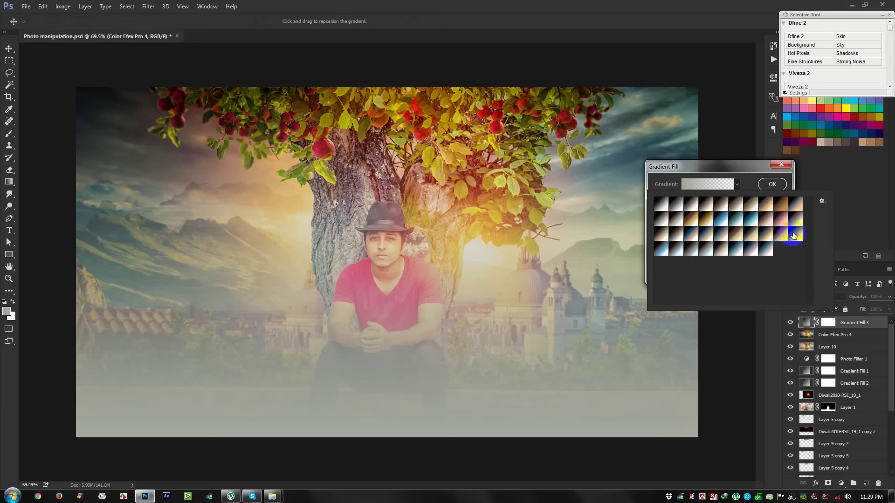
left_click(794, 204)
left_click(744, 177)
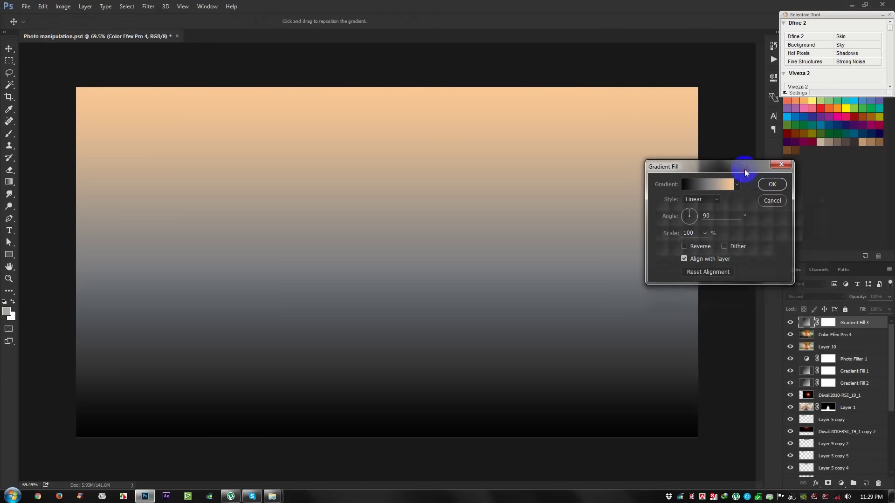
left_click(715, 201)
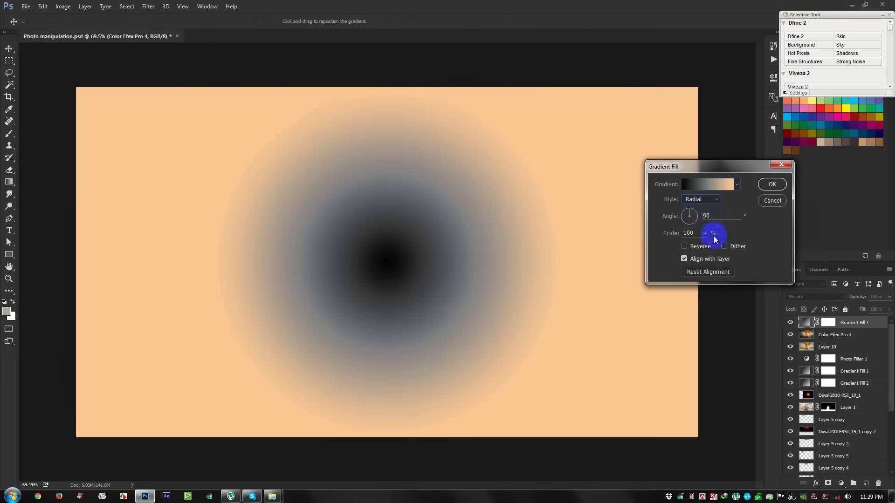
left_click(699, 248)
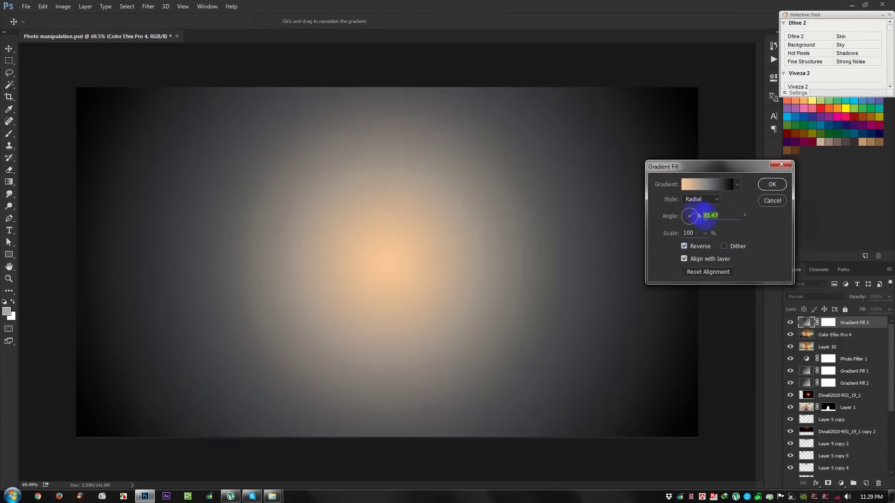
left_click_drag(699, 214, 704, 211)
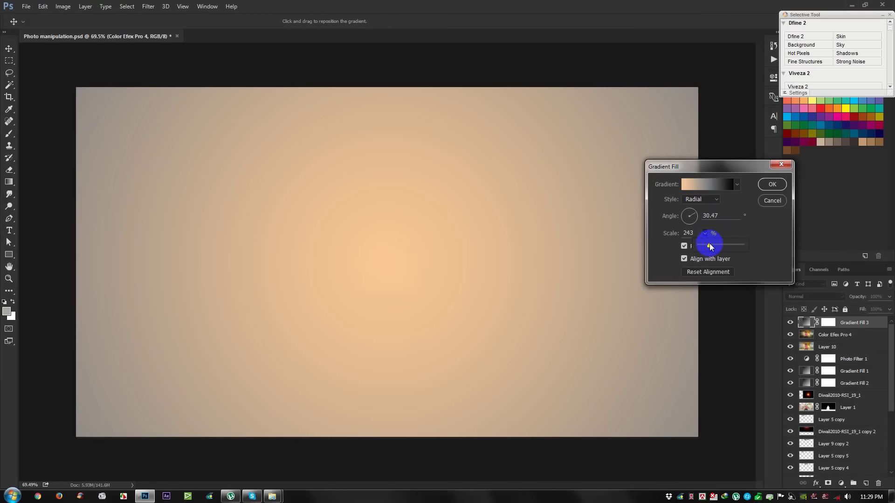
left_click(772, 185)
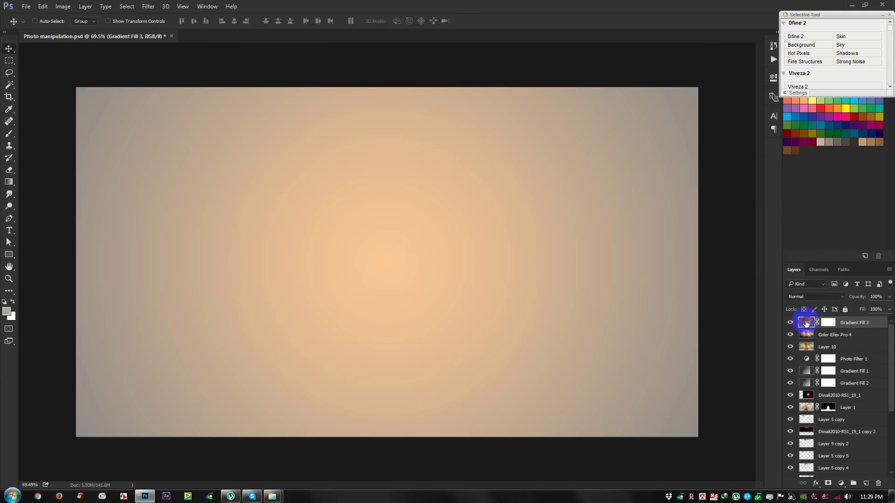
Move Gradient Fill 3's bright centre slightly right of the image centre
double_click(806, 323)
left_click_drag(515, 244, 473, 251)
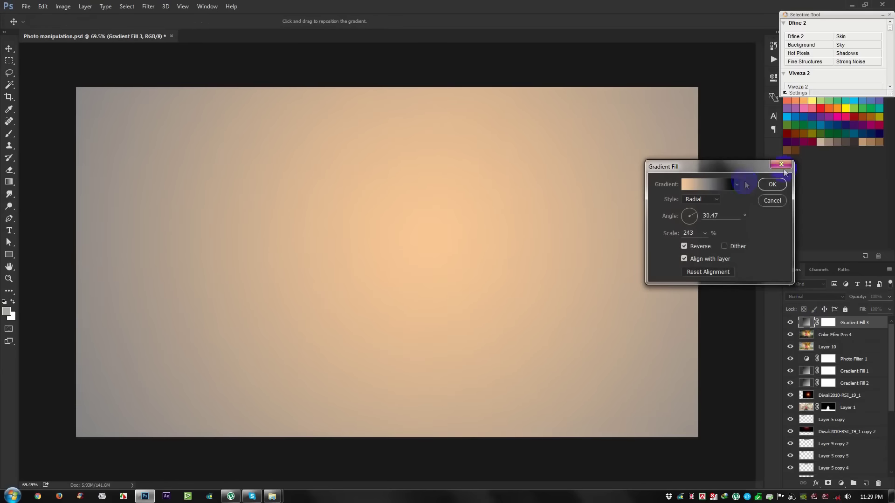
key("Return")
left_click(813, 297)
Preview the gradient layer's blend modes and set it to Multiply
left_click(802, 307)
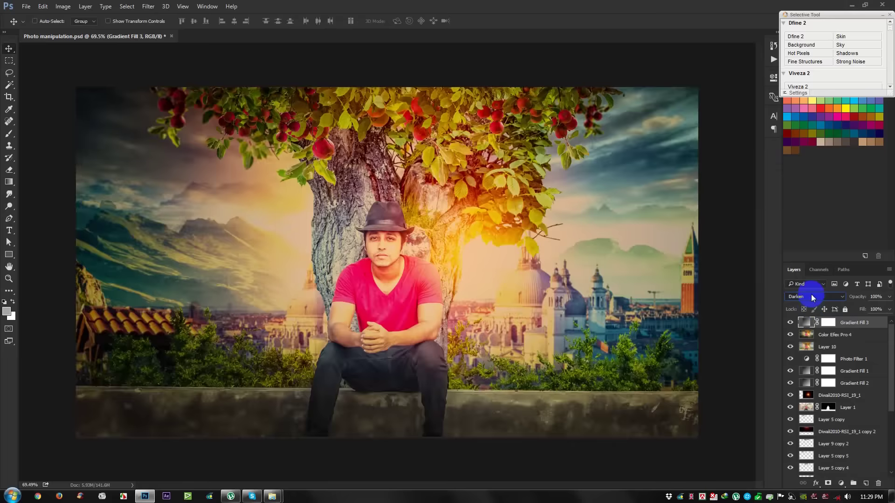
scroll(813, 297, "down", 1)
scroll(813, 297, "down", 1)
scroll(814, 297, "down", 1)
scroll(813, 297, "down", 1)
scroll(813, 297, "down", 1)
scroll(813, 297, "down", 1)
scroll(813, 297, "down", 1)
scroll(814, 297, "down", 1)
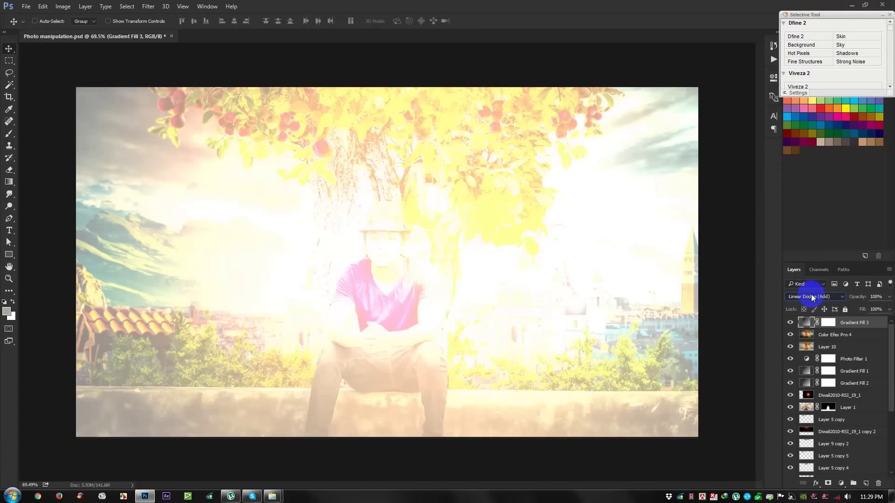
scroll(813, 297, "down", 1)
scroll(813, 296, "down", 2)
scroll(813, 297, "down", 1)
scroll(813, 297, "down", 1)
scroll(813, 297, "down", 1)
scroll(814, 297, "down", 1)
scroll(813, 296, "down", 1)
scroll(813, 297, "down", 1)
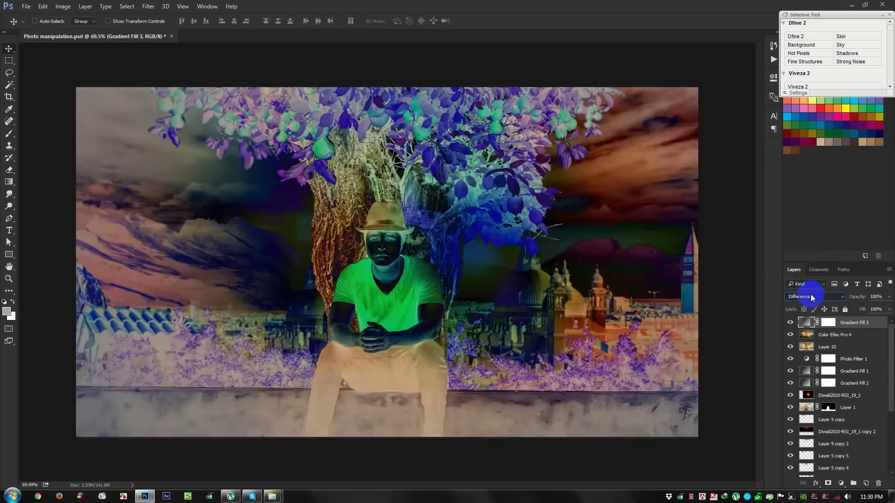
scroll(813, 297, "down", 1)
scroll(814, 297, "down", 1)
scroll(813, 297, "down", 1)
scroll(814, 296, "down", 1)
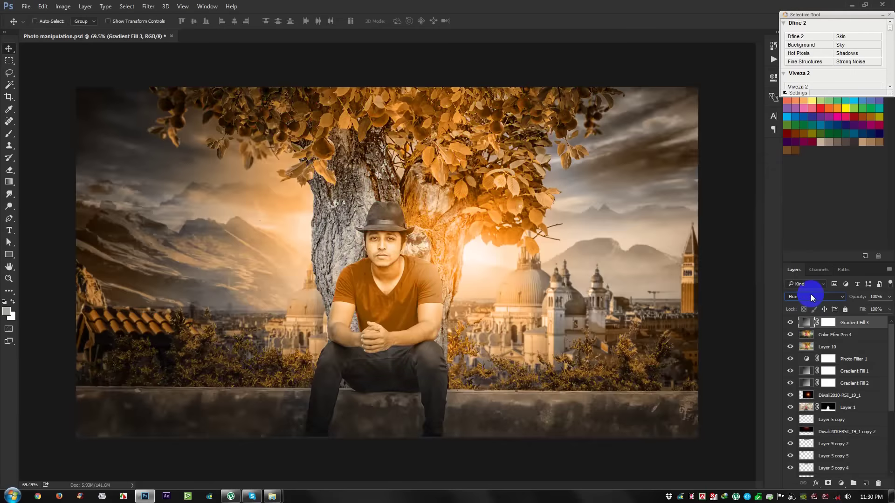
scroll(813, 298, "down", 1)
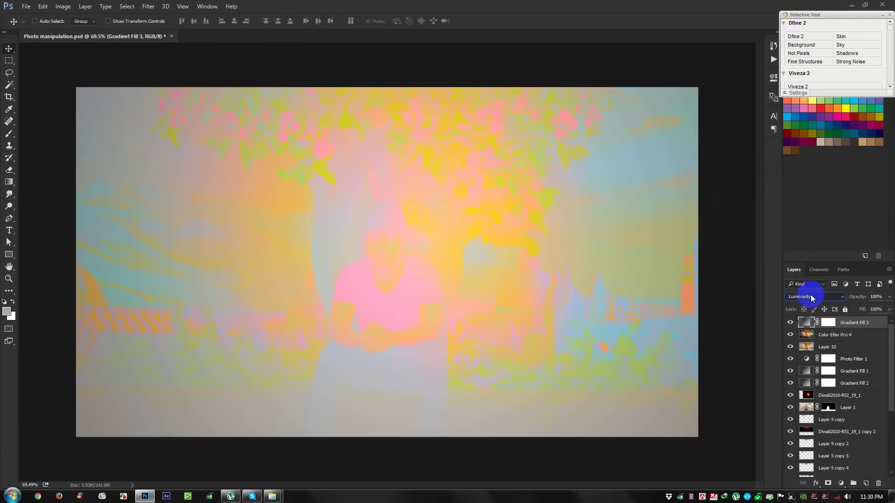
left_click(813, 303)
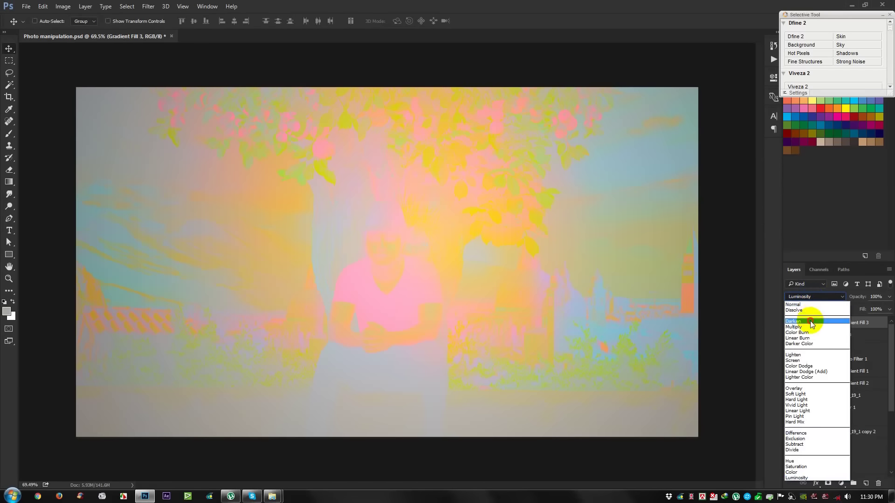
left_click(813, 309)
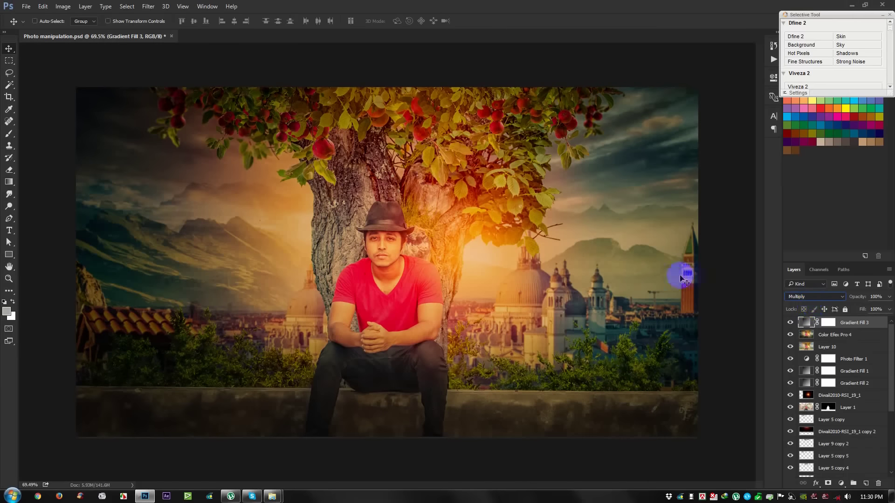
Lower the gradient layer to 30% opacity, compare it on and off, and save
key("3")
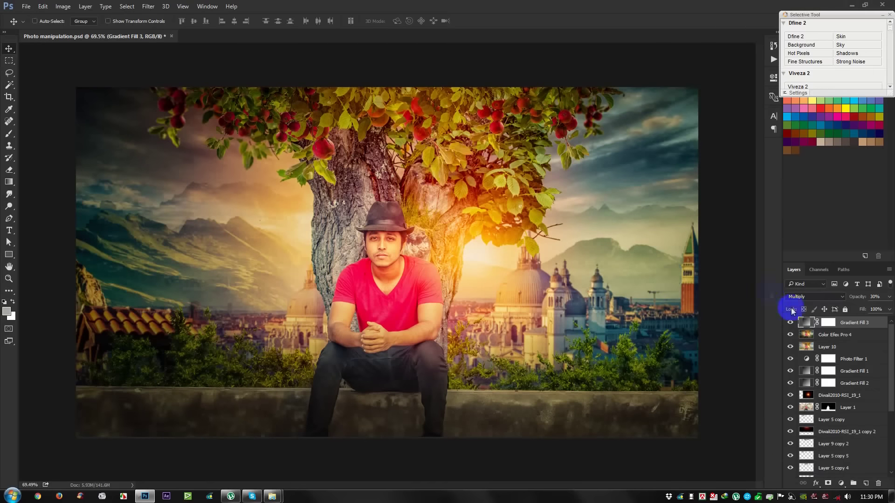
left_click(790, 322)
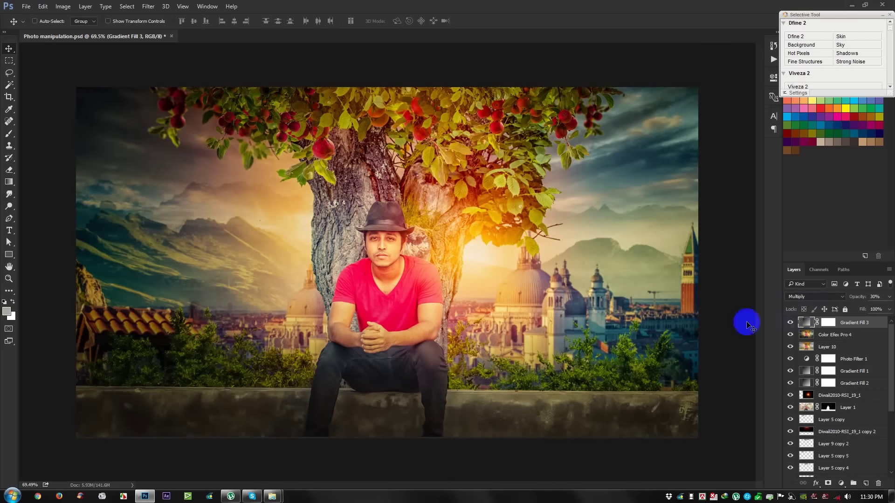
scroll(463, 262, "up", 5)
scroll(314, 246, "down", 2)
key("ctrl+s")
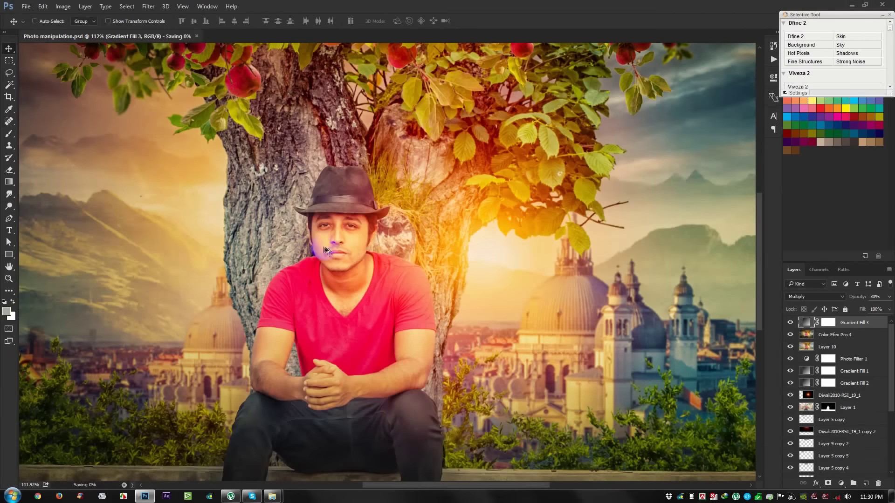
scroll(326, 251, "down", 2)
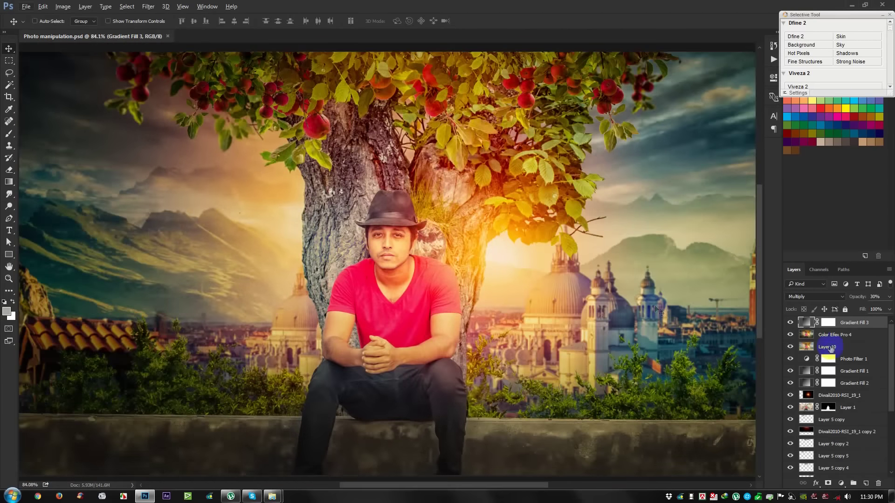
Decline rasterizing the gradient fill layer when trying to filter it
scroll(569, 319, "down", 1)
left_click(148, 6)
mouse_move(161, 123)
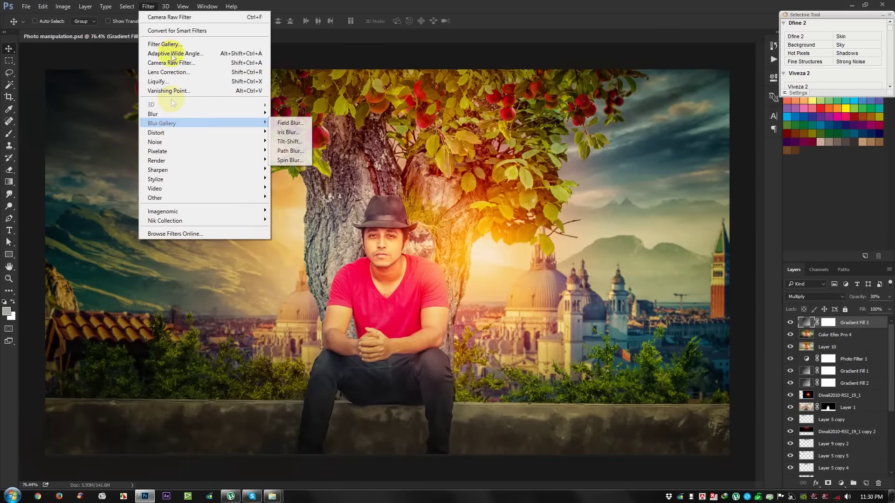
left_click(170, 53)
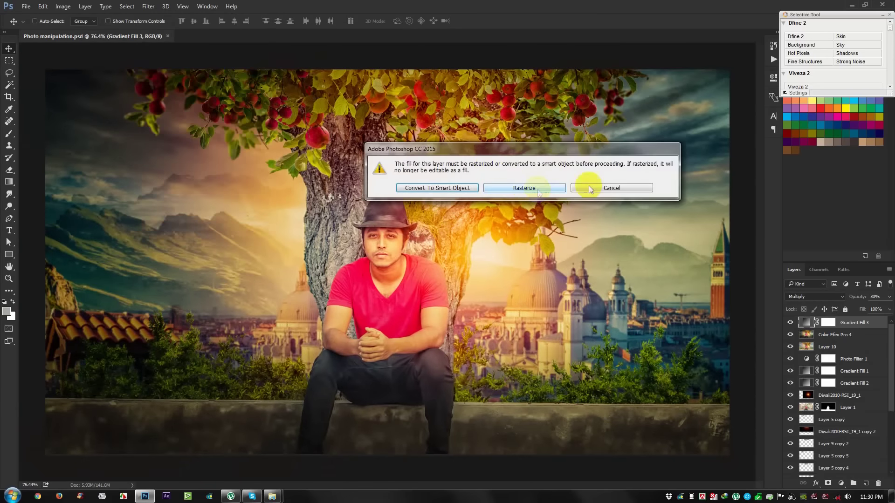
left_click(590, 188)
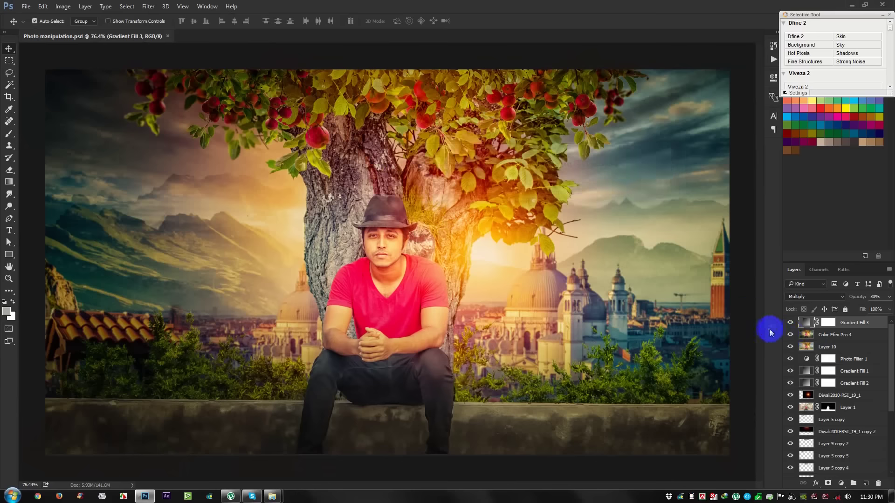
Stamp all visible layers into a new Layer 11 with Ctrl+Alt+Shift+E and open Camera Raw
key("ctrl+alt+shift+e")
left_click(149, 7)
left_click(149, 7)
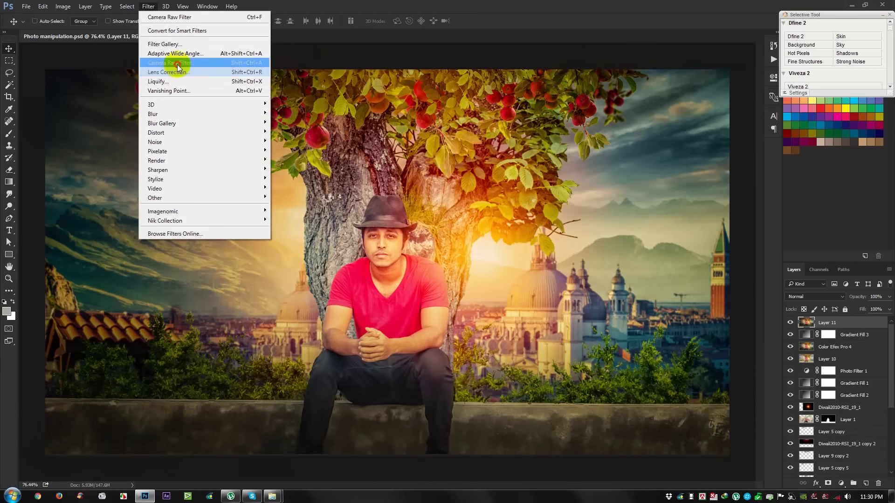
left_click(177, 65)
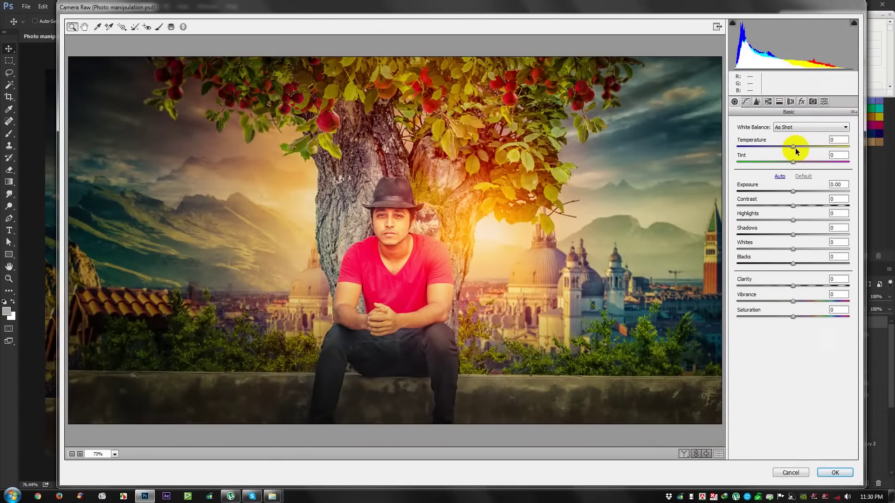
Warm and brighten slightly, set Contrast +11, Highlights -21, Whites -22, and add an edge vignette
left_click_drag(794, 148, 797, 150)
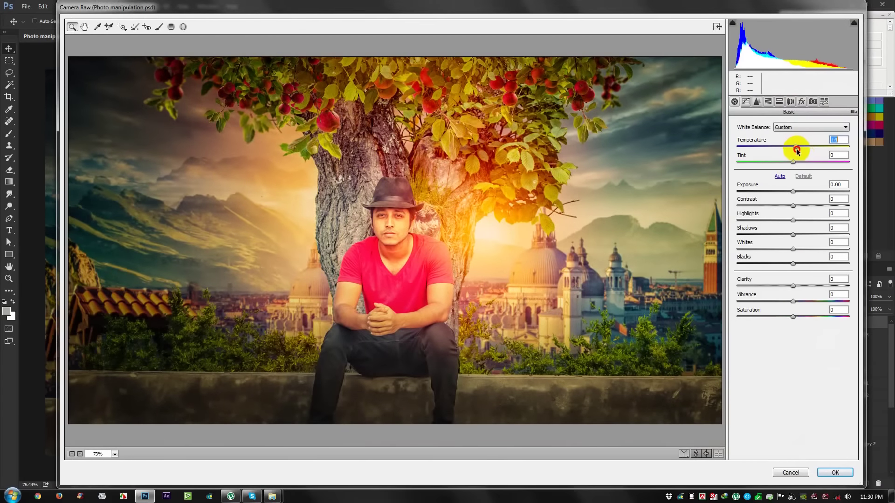
left_click_drag(792, 191, 794, 210)
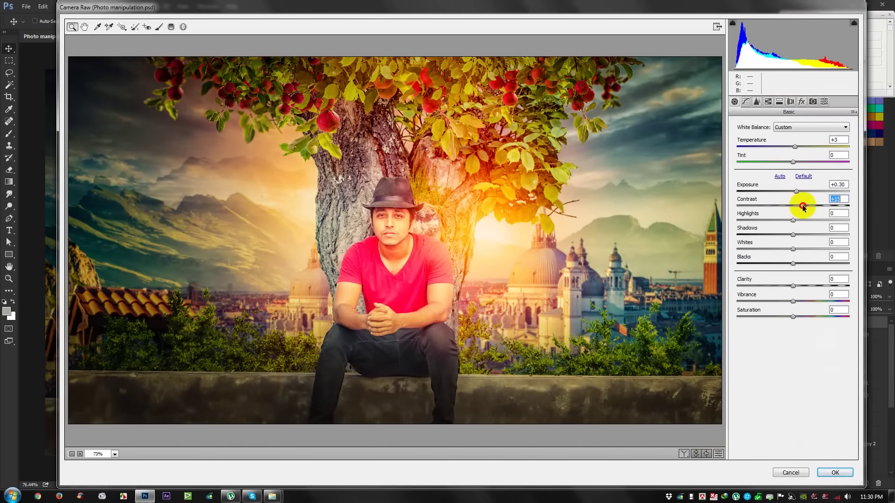
left_click_drag(794, 210, 782, 226)
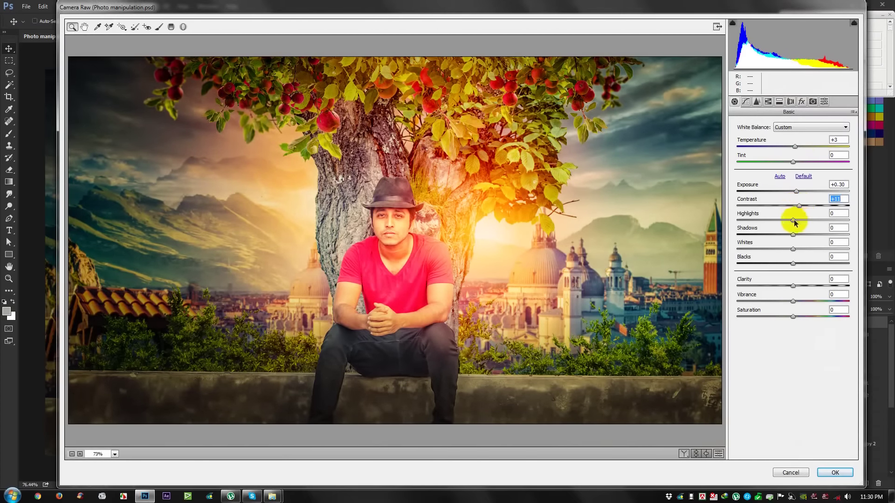
mouse_move(793, 249)
left_mouse_down()
mouse_move(804, 248)
mouse_move(781, 252)
left_mouse_up()
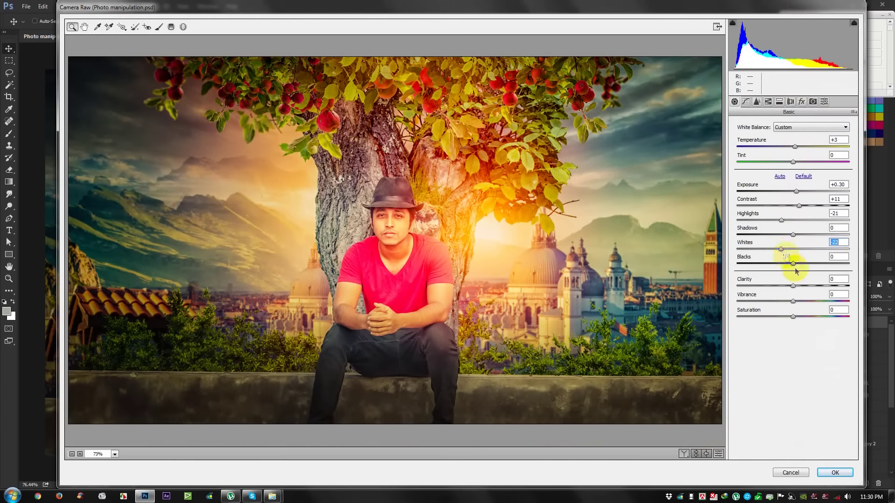
mouse_move(799, 303)
left_mouse_down()
mouse_move(779, 303)
mouse_move(794, 305)
left_mouse_up()
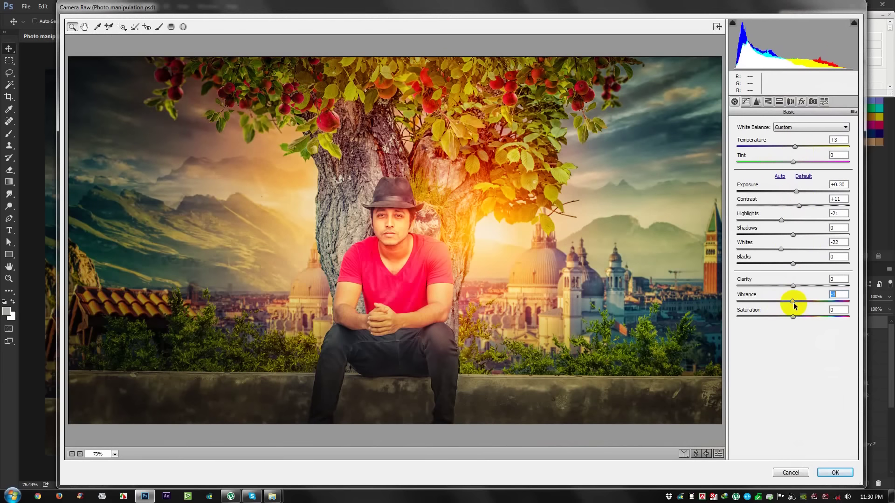
left_click_drag(792, 285, 797, 287)
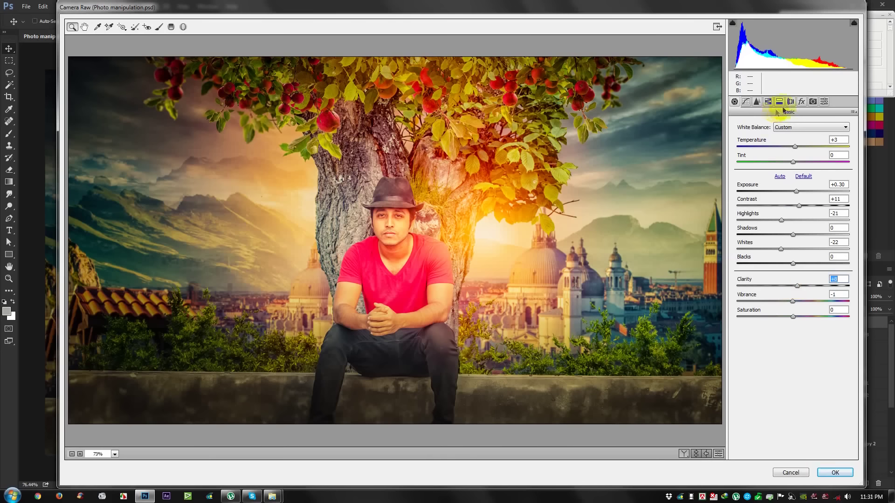
left_click(802, 102)
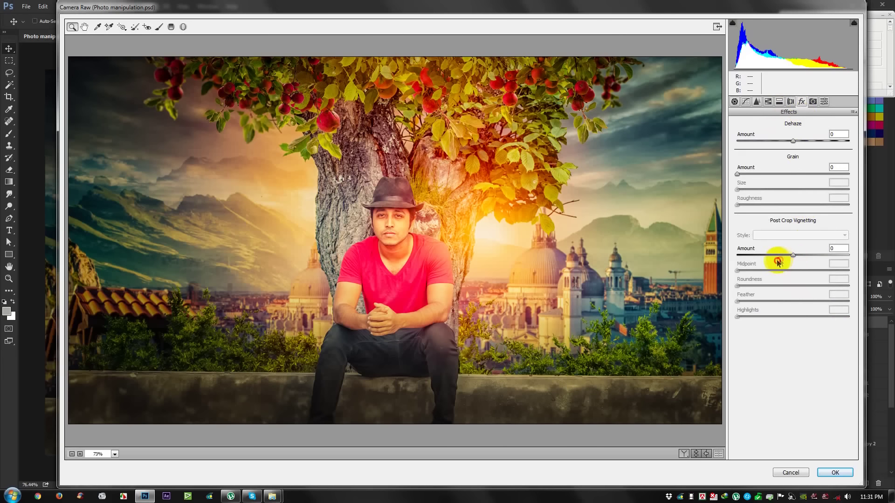
left_click_drag(792, 256, 774, 257)
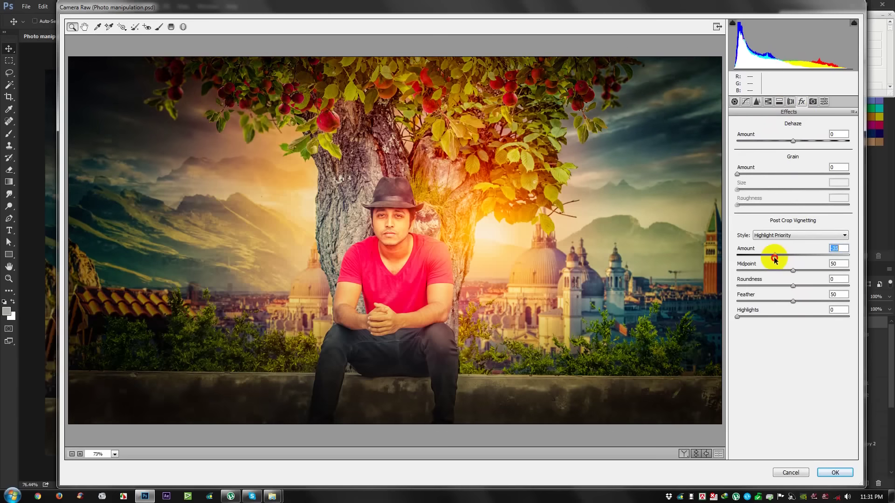
Raise the tone curve Highlights and Darks, apply the grade, and save
left_click(757, 102)
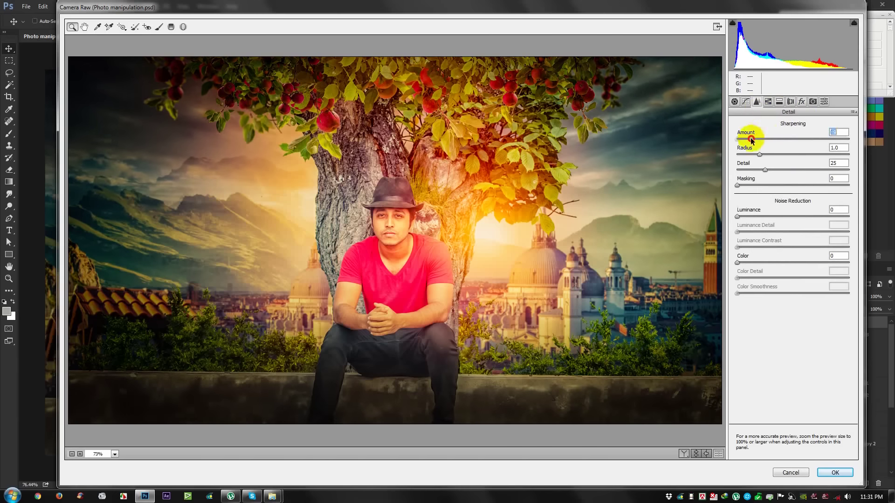
left_click(767, 101)
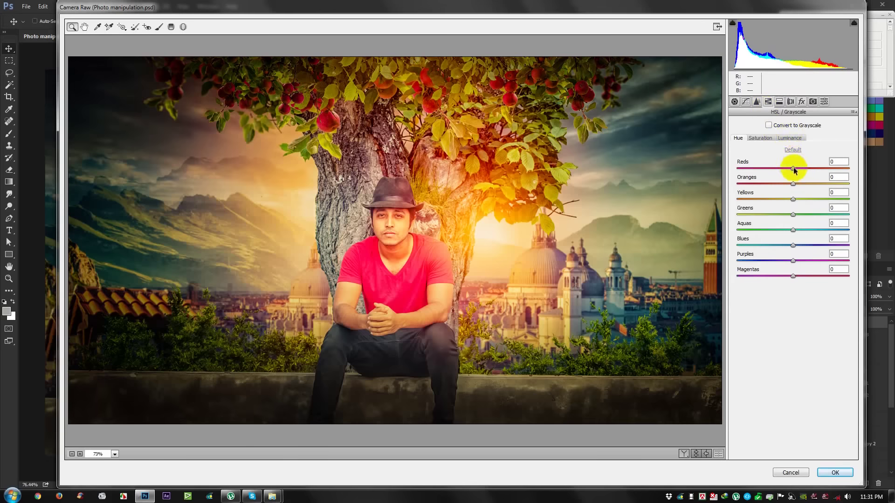
left_click(745, 102)
mouse_move(792, 273)
left_mouse_down()
mouse_move(802, 270)
mouse_move(795, 286)
mouse_move(803, 300)
left_mouse_up()
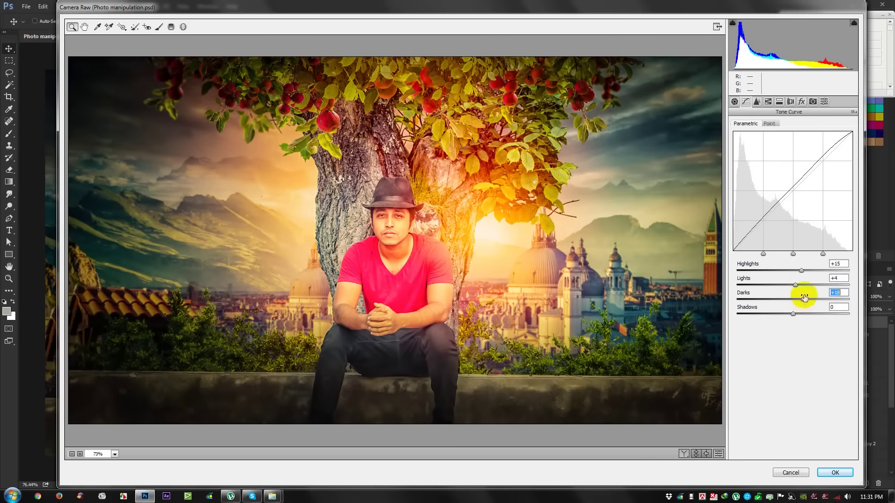
left_click_drag(793, 314, 808, 316)
left_click(834, 472)
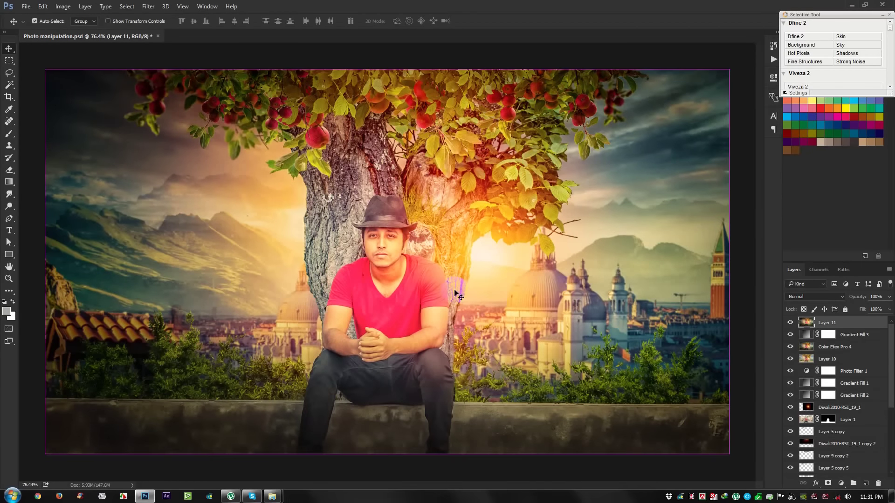
key("ctrl+s")
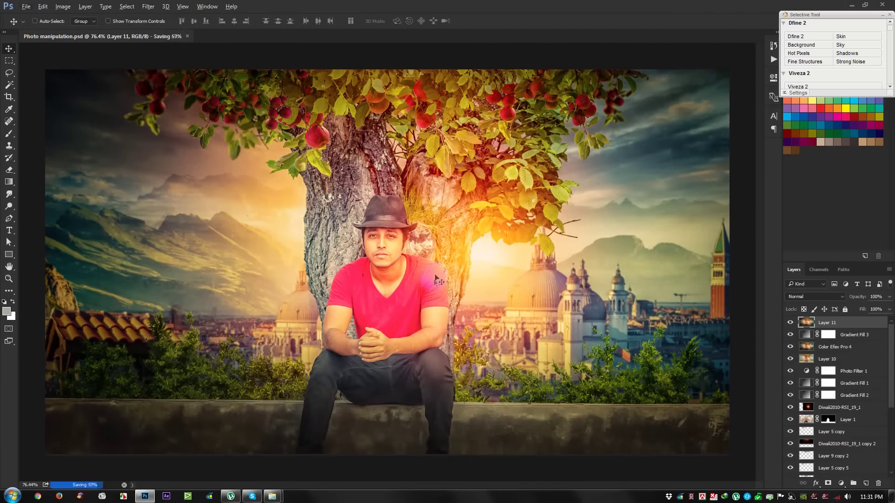
In the Camera Raw Filter, draw a radial filter ellipse framing the man
left_click(148, 6)
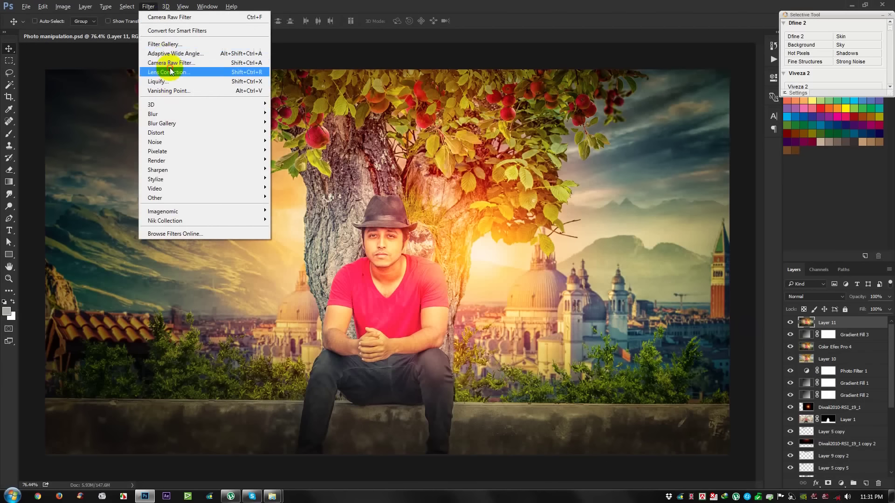
left_click(168, 72)
left_click(811, 27)
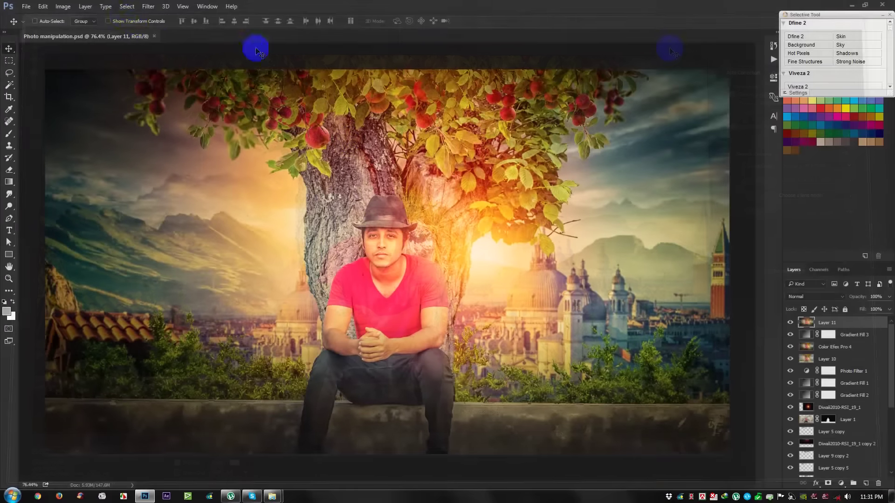
left_click(148, 7)
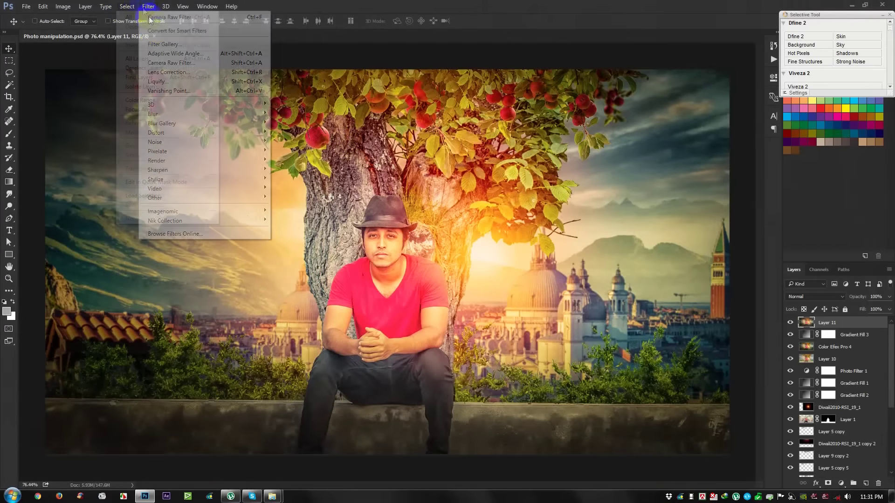
left_click(168, 63)
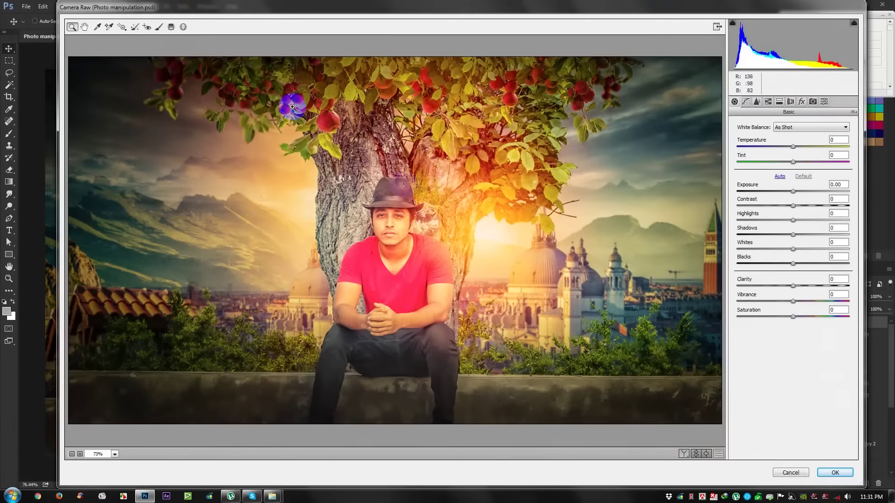
left_click(183, 27)
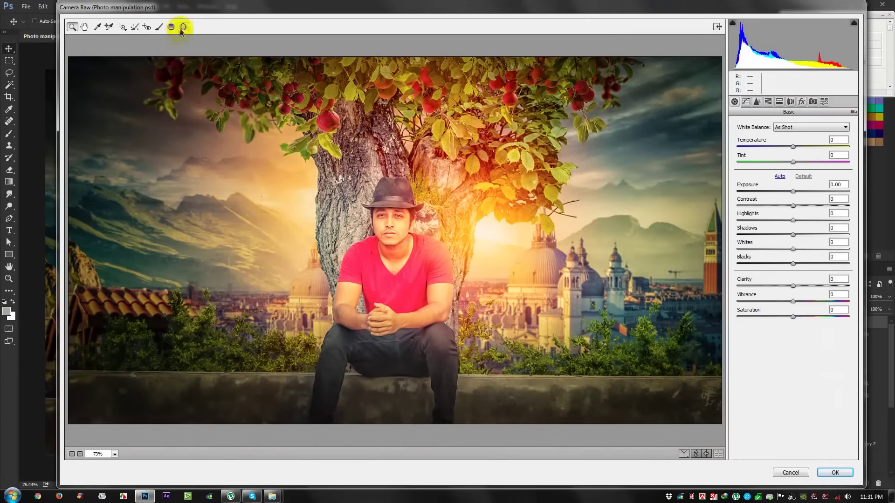
left_click_drag(424, 257, 480, 274)
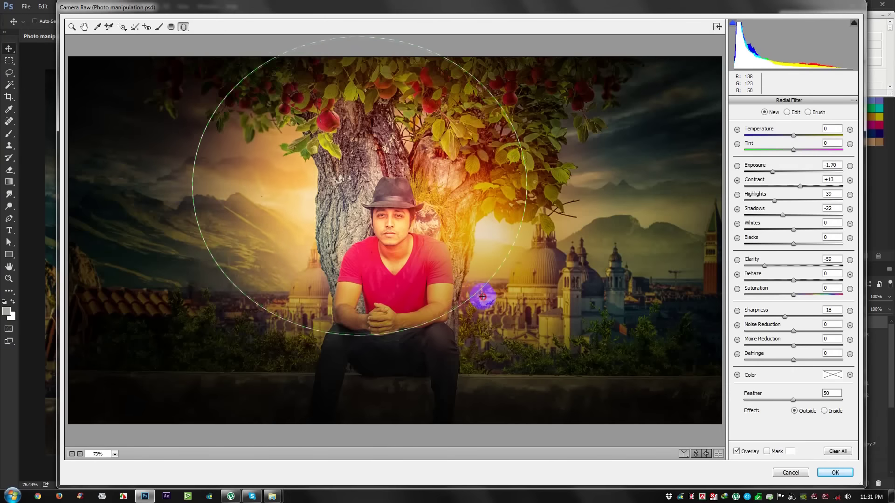
left_click_drag(480, 274, 529, 310)
Reset the new radial filter's slider values to 0
type("0")
key("Tab")
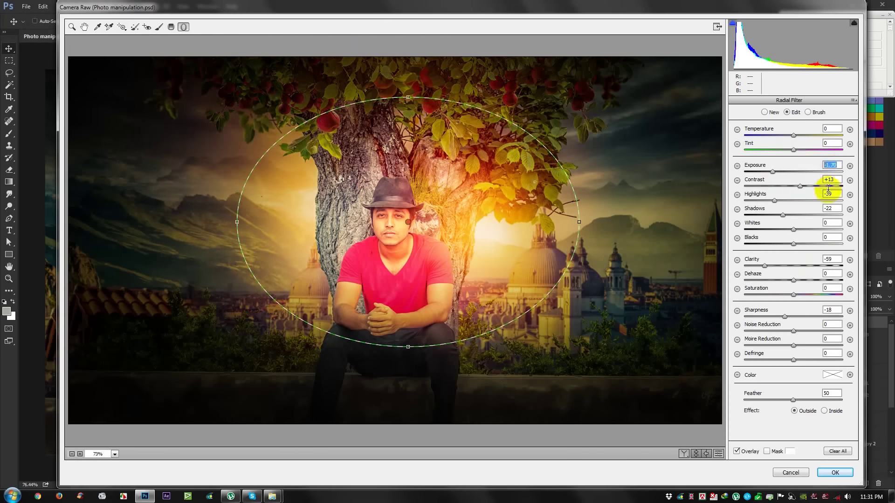
type("0")
key("Tab")
type("0")
key("Tab")
type("0")
key("Tab")
key("Tab")
key("Tab")
type("0")
left_click(829, 310)
type("0")
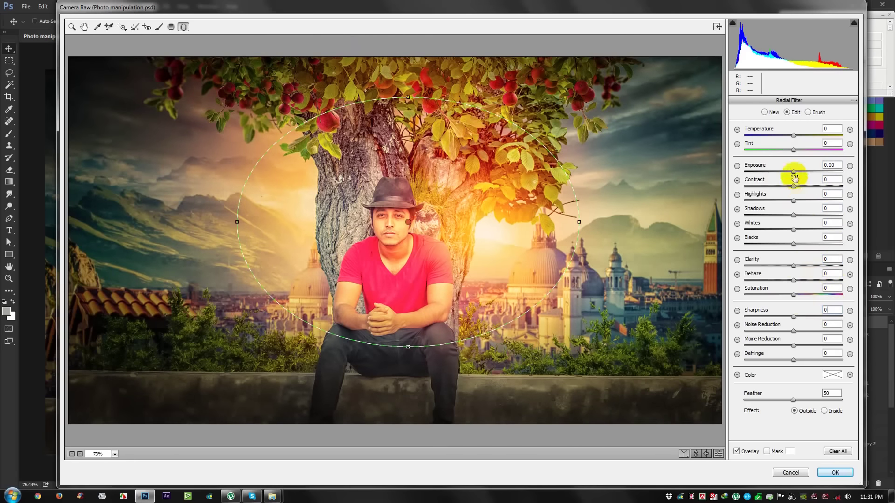
Set Exposure -0.50, Sharpness -42, Clarity -36, refit the ellipse around the man, and apply
left_click_drag(794, 174, 787, 173)
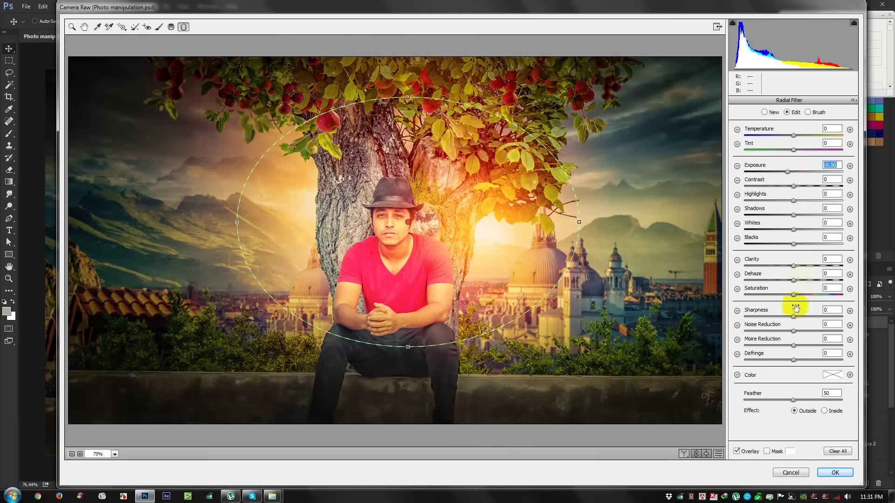
mouse_move(787, 318)
left_mouse_down()
mouse_move(761, 318)
mouse_move(774, 318)
left_mouse_up()
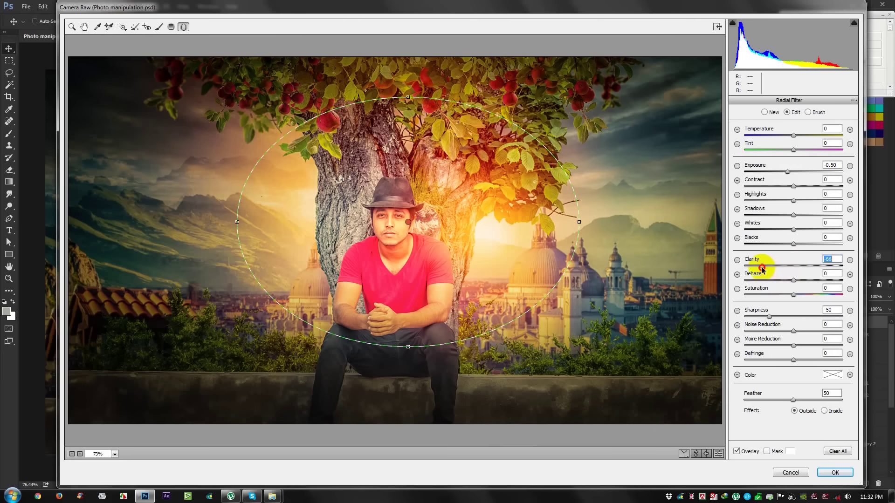
left_click(769, 317)
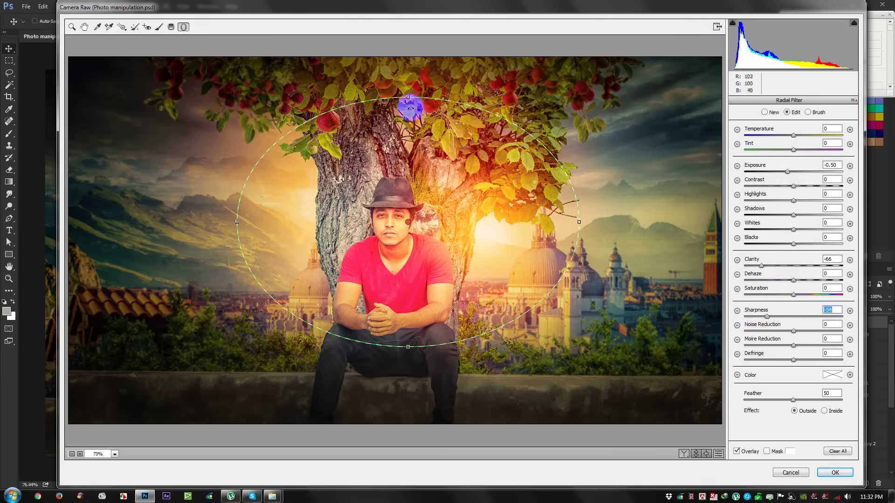
left_click_drag(408, 97, 407, 126)
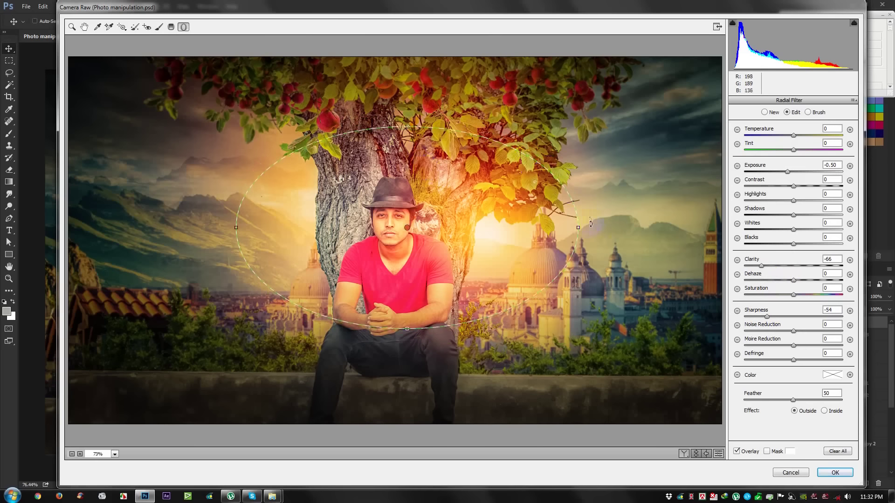
left_click_drag(580, 230, 601, 228)
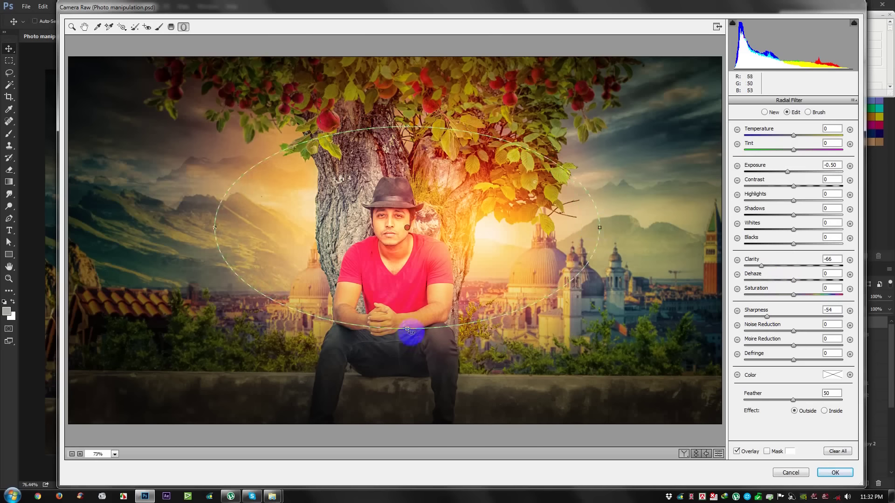
left_click_drag(408, 334, 442, 288)
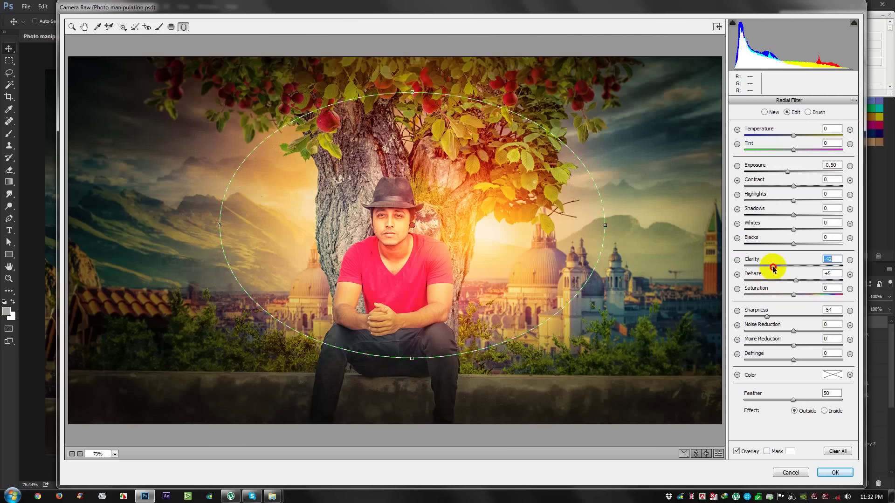
left_click_drag(772, 269, 775, 266)
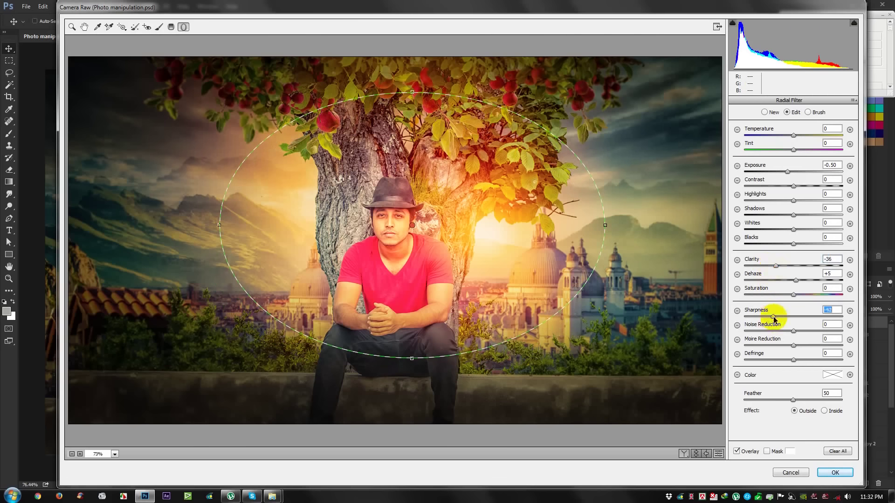
left_click(835, 473)
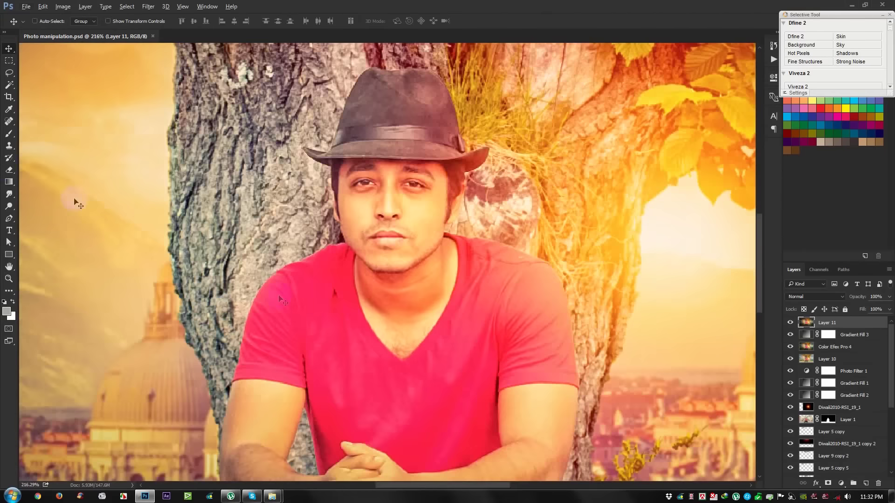
Spot-heal two blemishes on the man's red shirt, return to the Move tool, and save
left_click(10, 121)
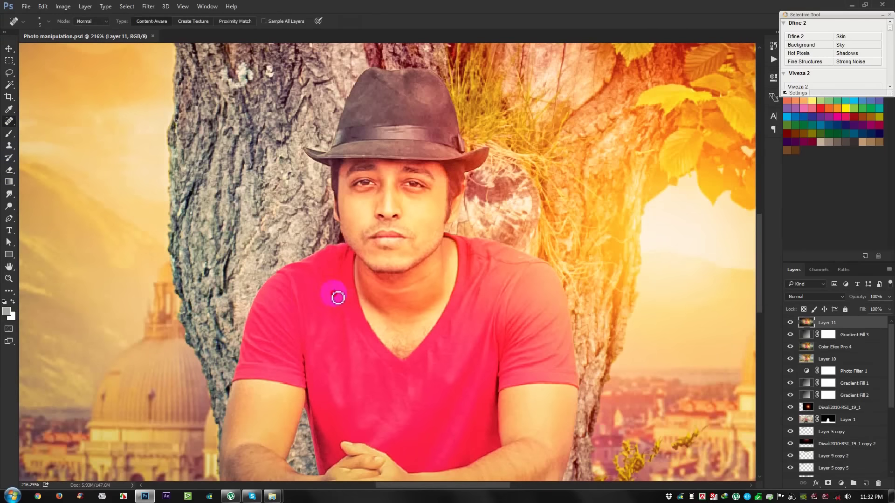
left_click_drag(340, 302, 351, 309)
left_click_drag(541, 252, 546, 264)
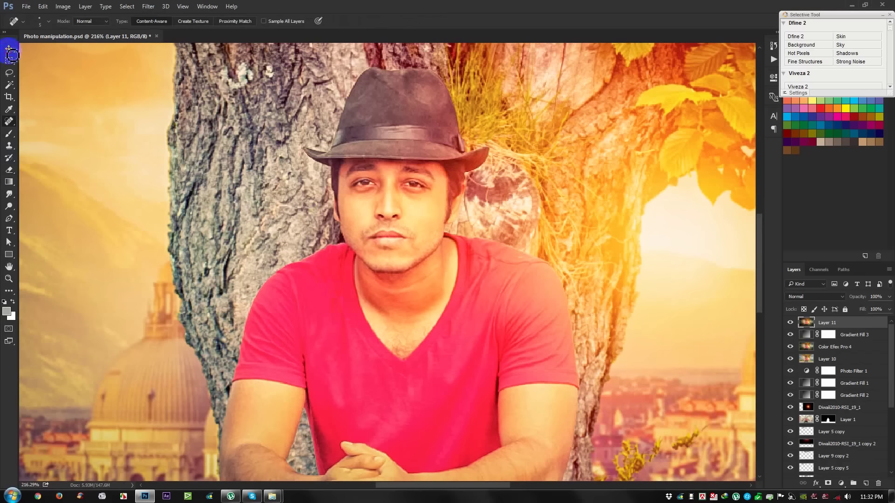
left_click(9, 48)
scroll(313, 202, "down", 5)
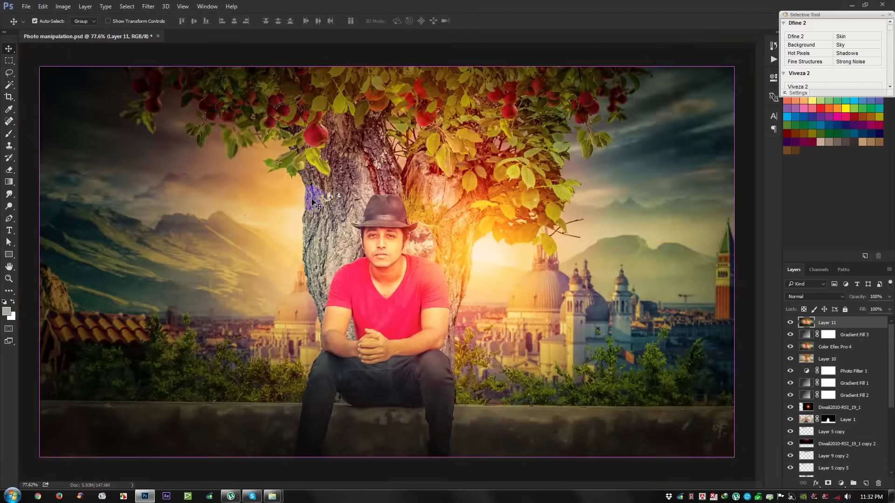
key("ctrl+s")
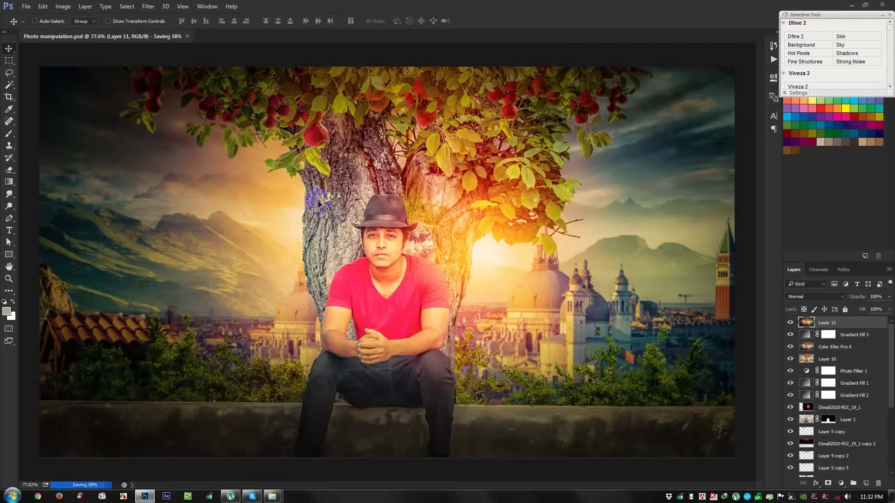